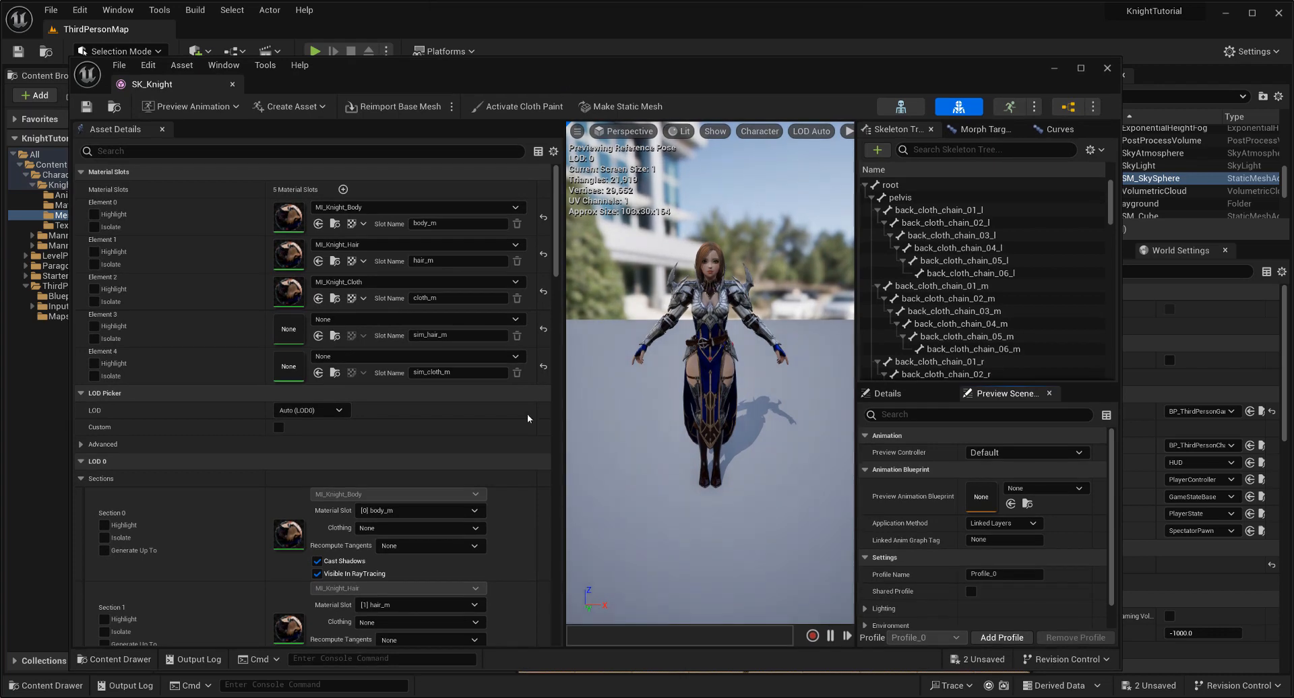
# Enable the disabled mesh sections 3 (sim_hair_m) and 4 (sim_cloth_m) of LOD 0
pyautogui.scroll(-10, 180, 532)
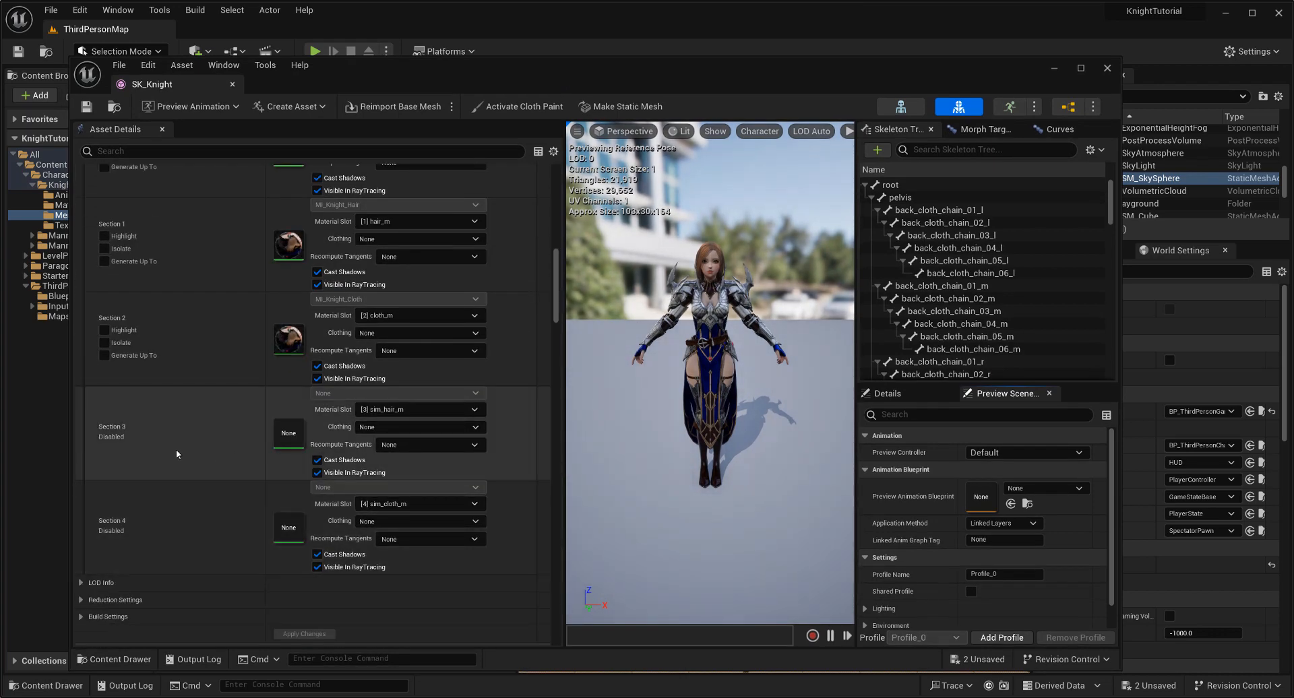
pyautogui.rightClick(170, 430)
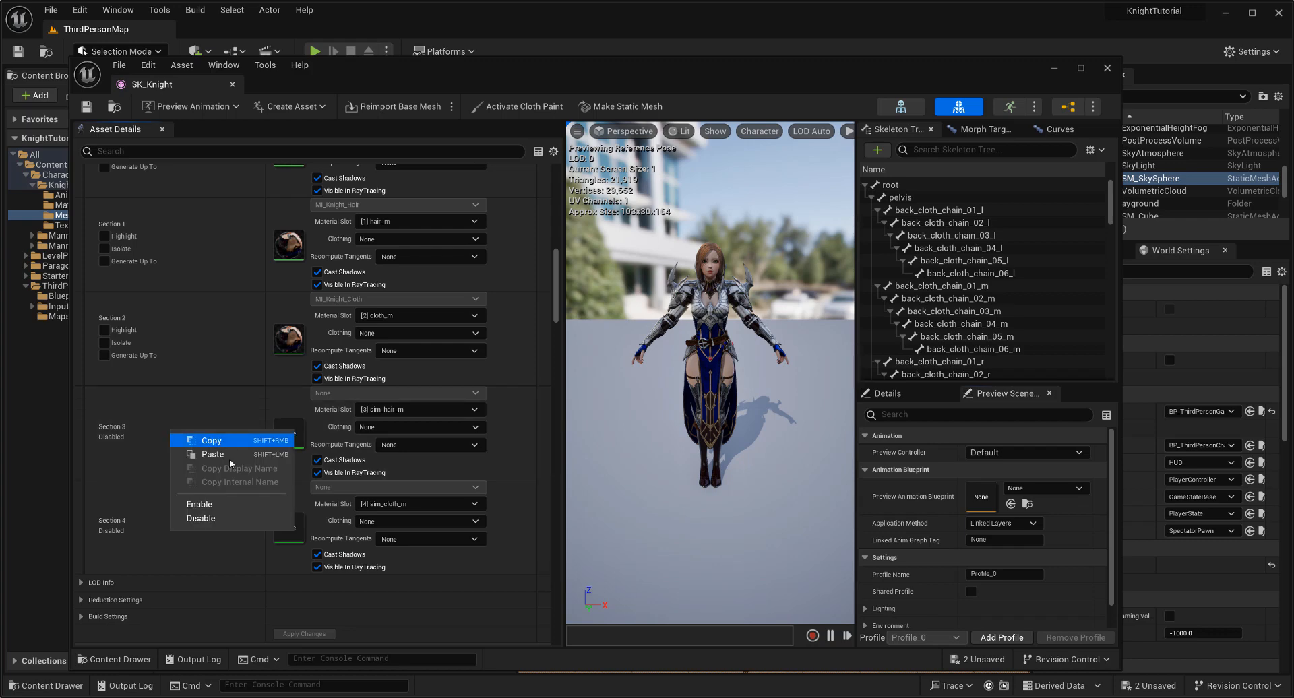
pyautogui.click(202, 505)
pyautogui.rightClick(180, 542)
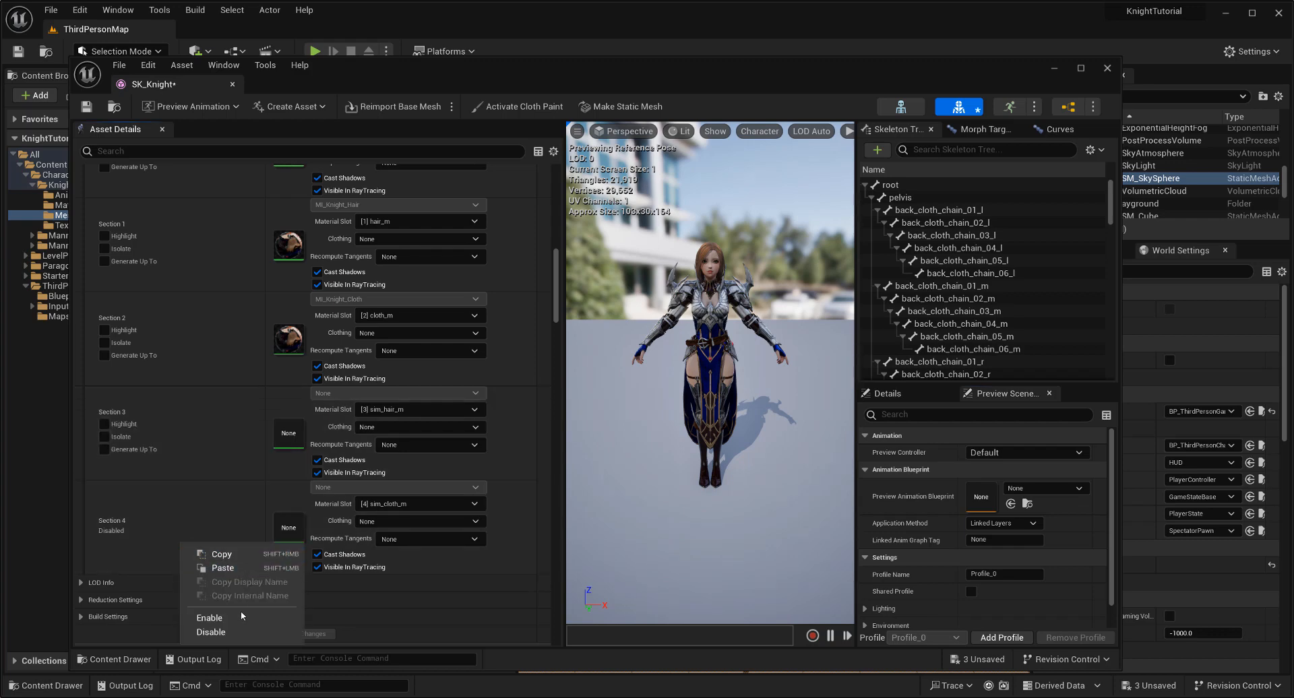
pyautogui.click(240, 614)
# Isolate the sim_cloth_m material element in the preview to expose the simulation cloth mesh
pyautogui.scroll(3, 224, 440)
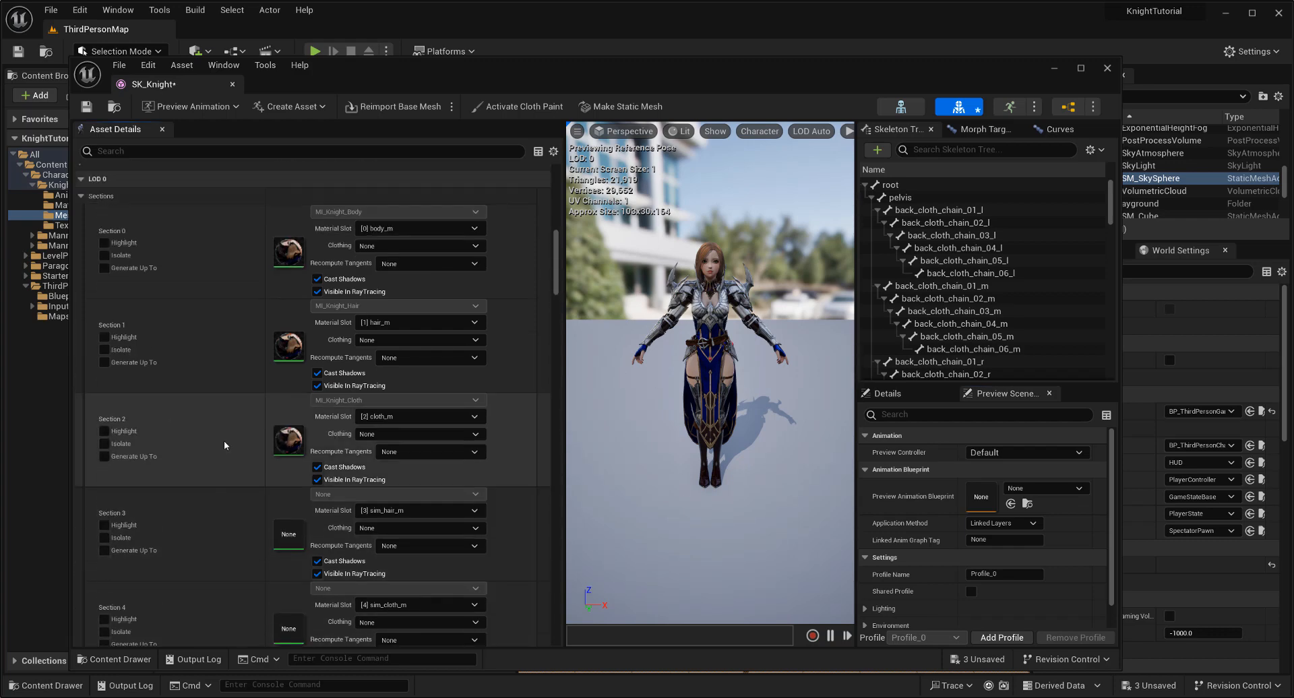
pyautogui.scroll(5, 225, 442)
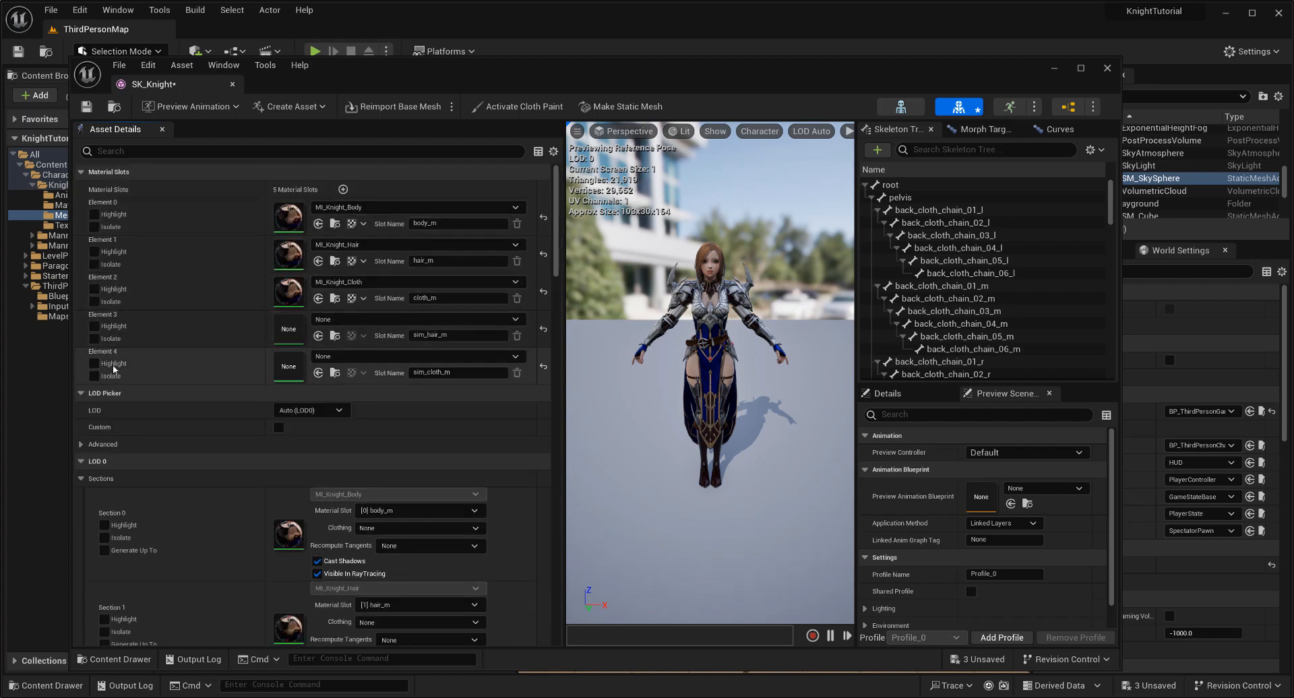
pyautogui.click(94, 376)
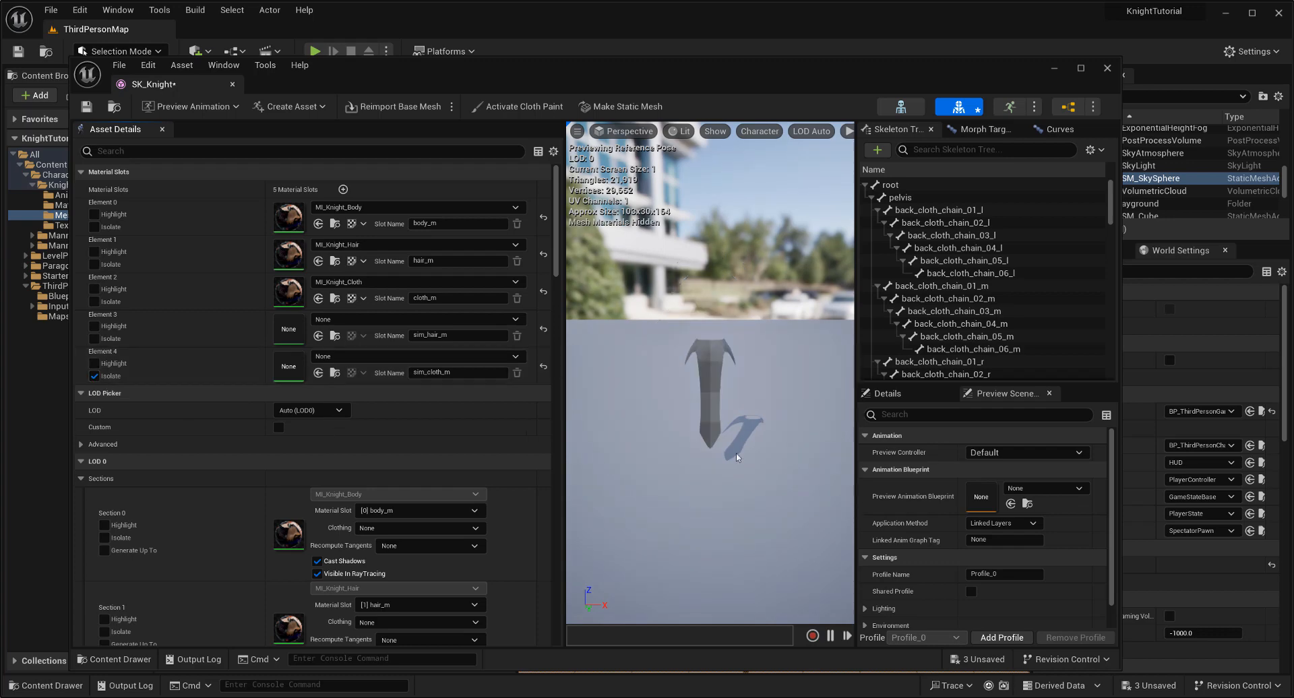
pyautogui.moveTo(756, 441); pyautogui.dragTo(706, 352)
# Create clothing data named SK_Knight_Clothing from section 4, with Remove from Mesh enabled and no physics asset
pyautogui.rightClick(707, 356)
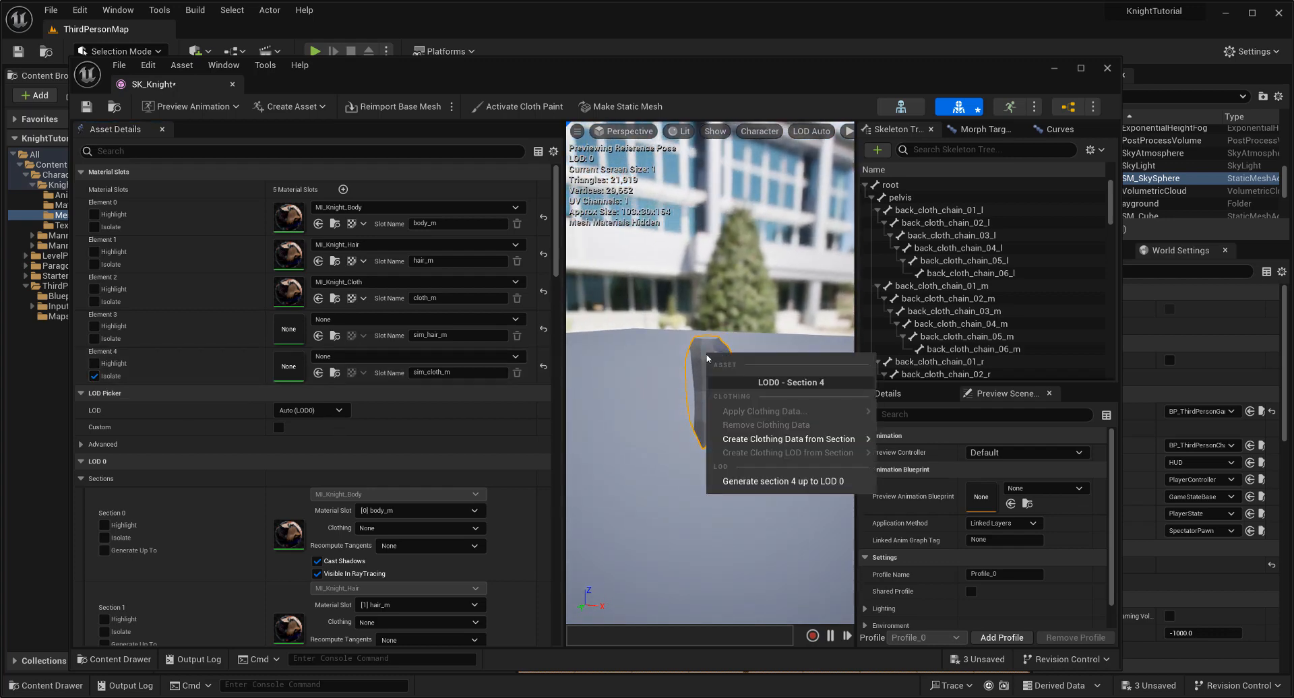
pyautogui.moveTo(832, 443)
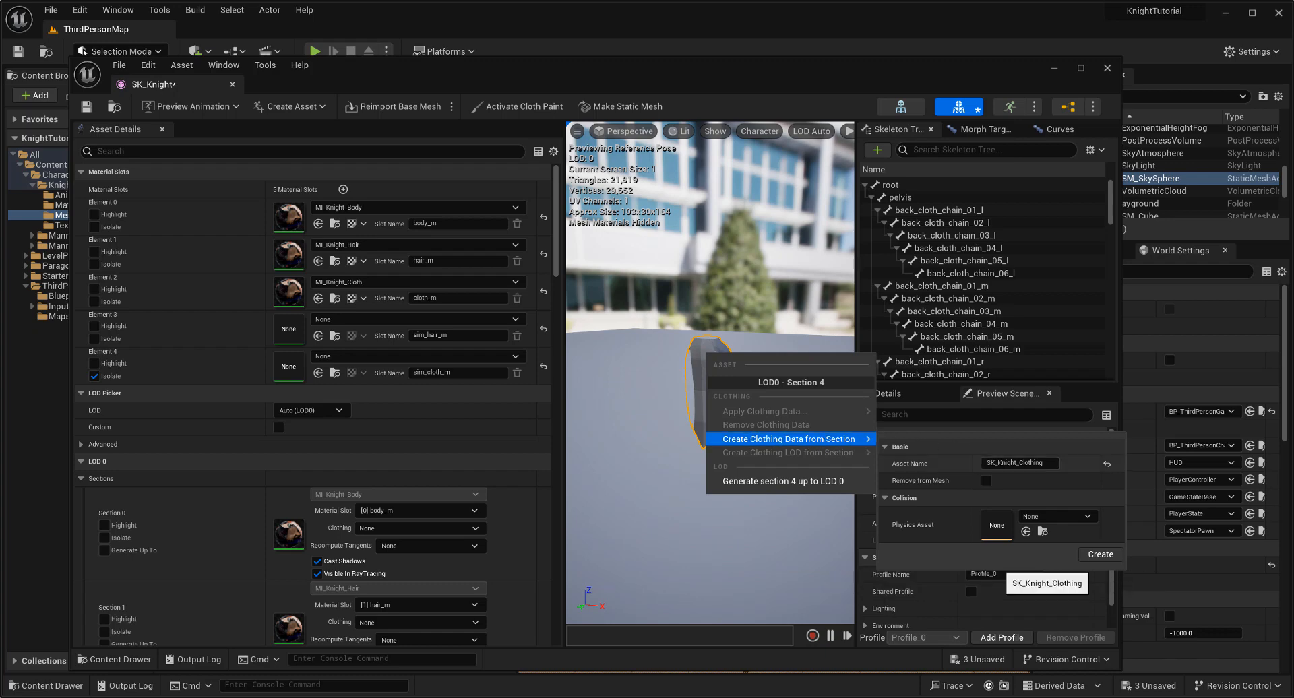
pyautogui.click(967, 458)
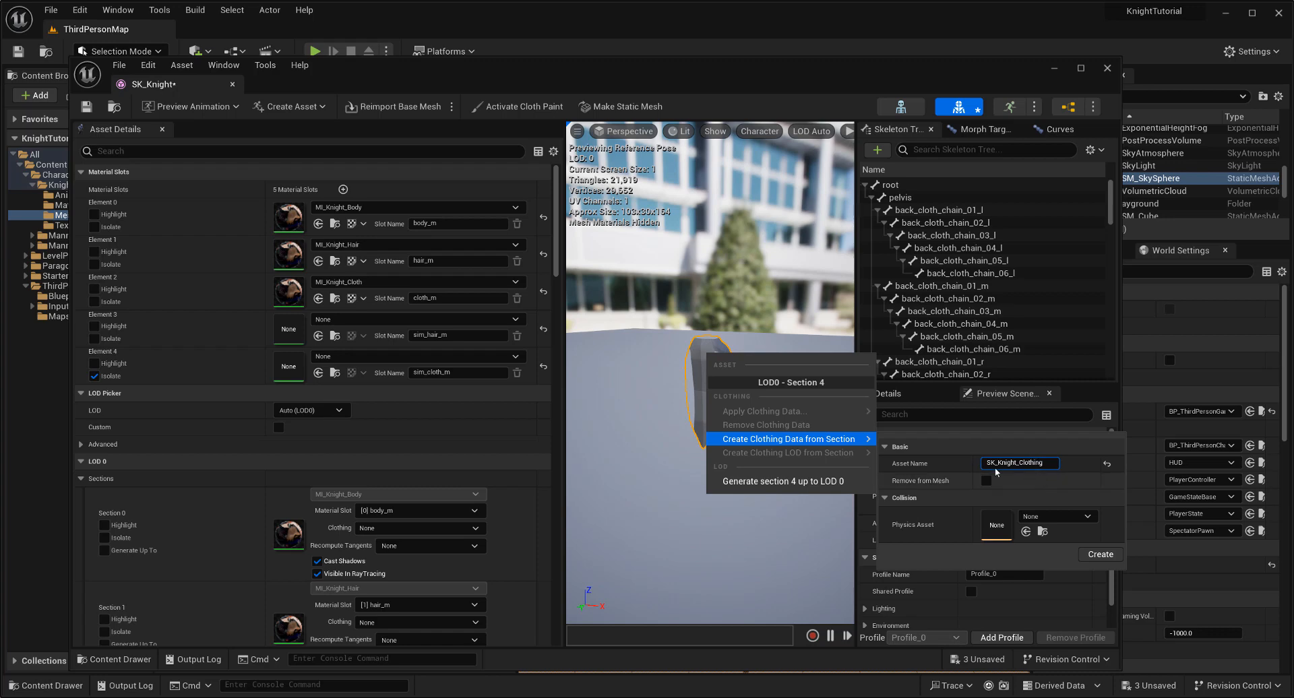
pyautogui.click(988, 481)
pyautogui.click(1098, 554)
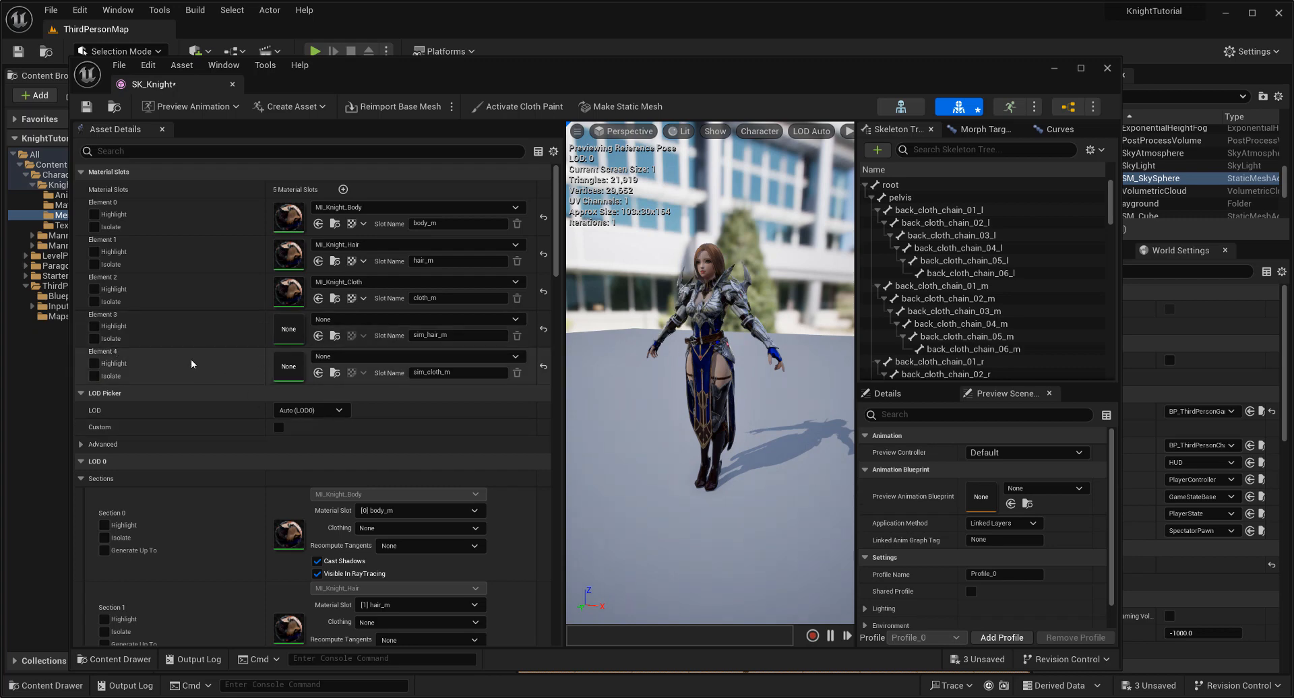
# Activate cloth painting, move the Clothing window clear of the character preview and select the SK_Knight_Clothing_0 clothing data
pyautogui.scroll(-5, 203, 515)
pyautogui.scroll(-2, 171, 598)
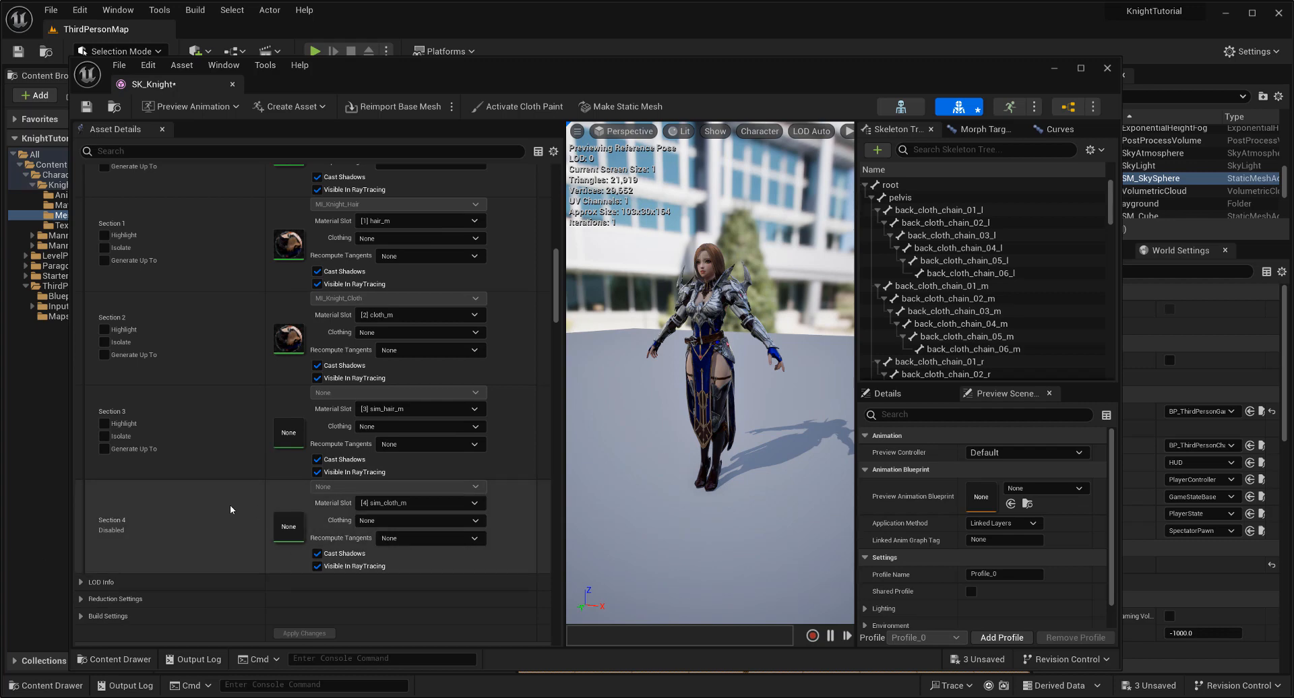
pyautogui.scroll(4, 736, 343)
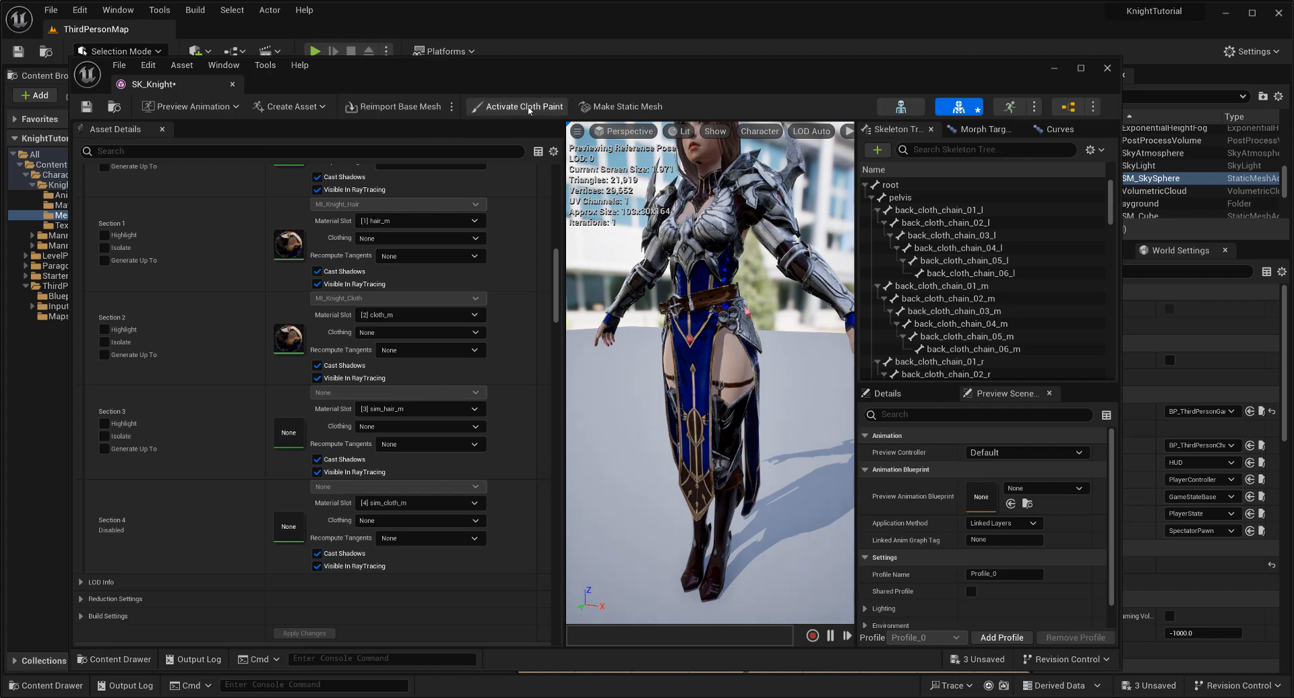
pyautogui.click(509, 106)
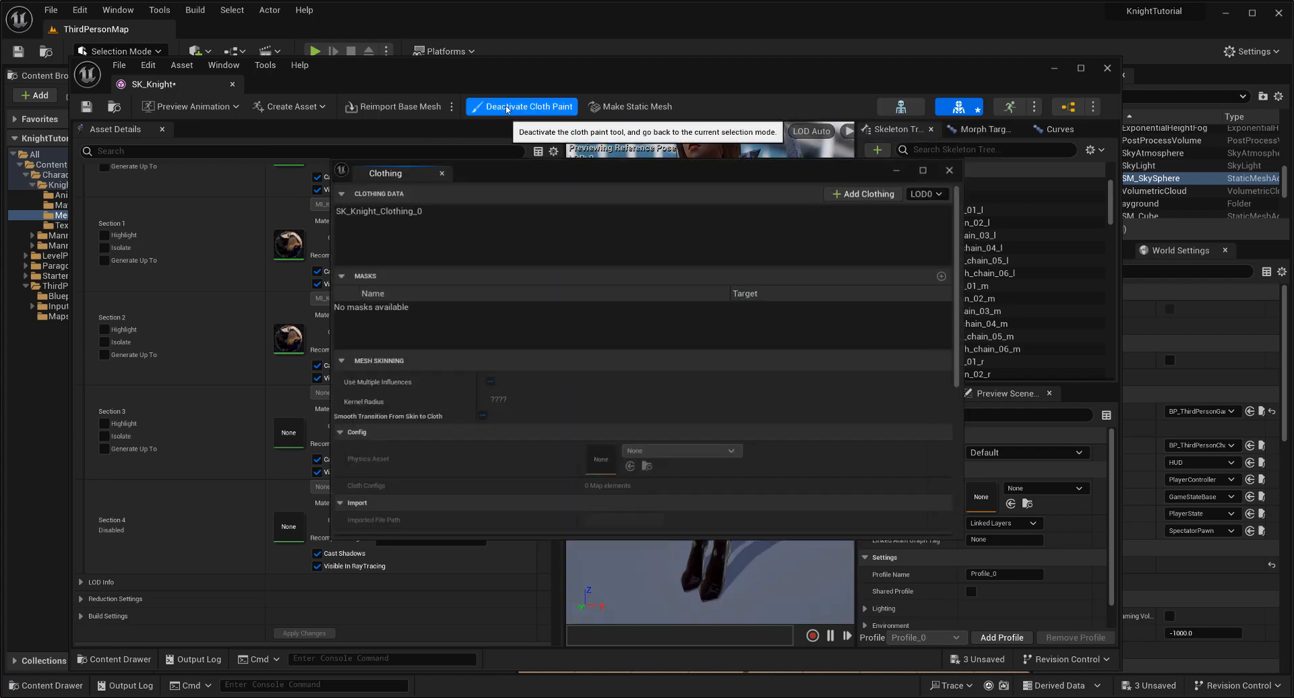
pyautogui.moveTo(331, 162); pyautogui.dragTo(628, 98)
pyautogui.moveTo(800, 110); pyautogui.dragTo(1028, 110)
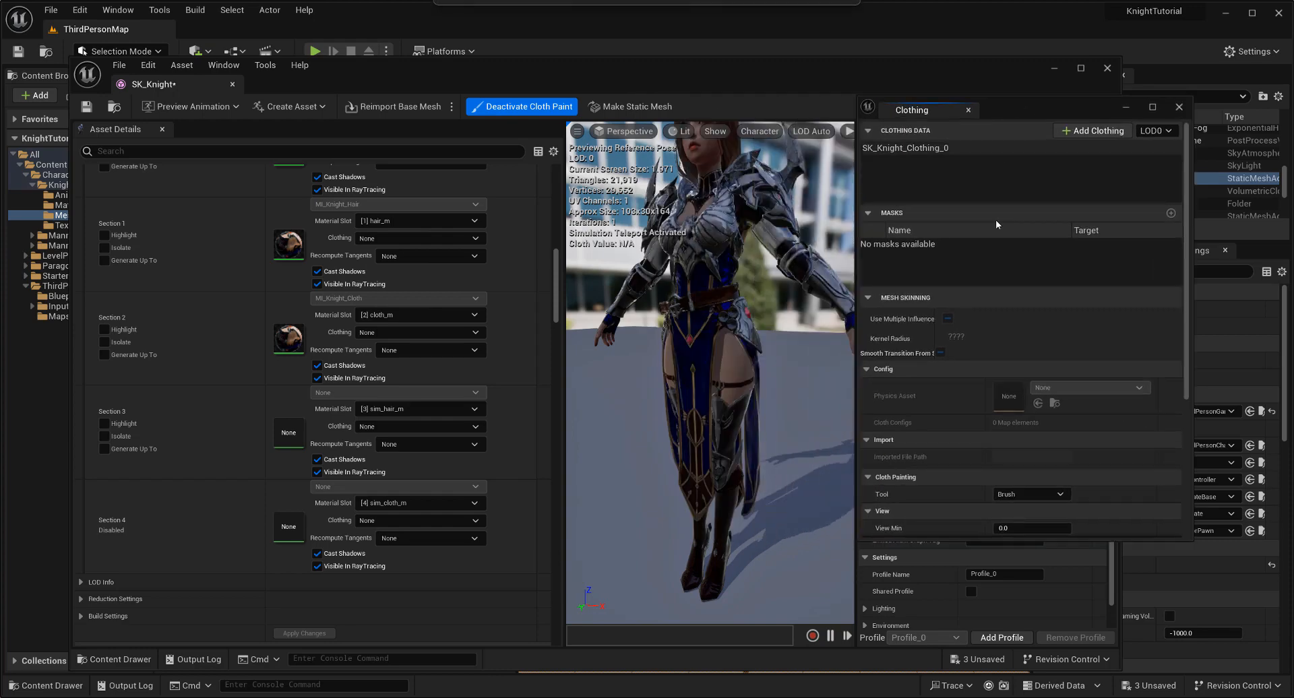
pyautogui.click(925, 148)
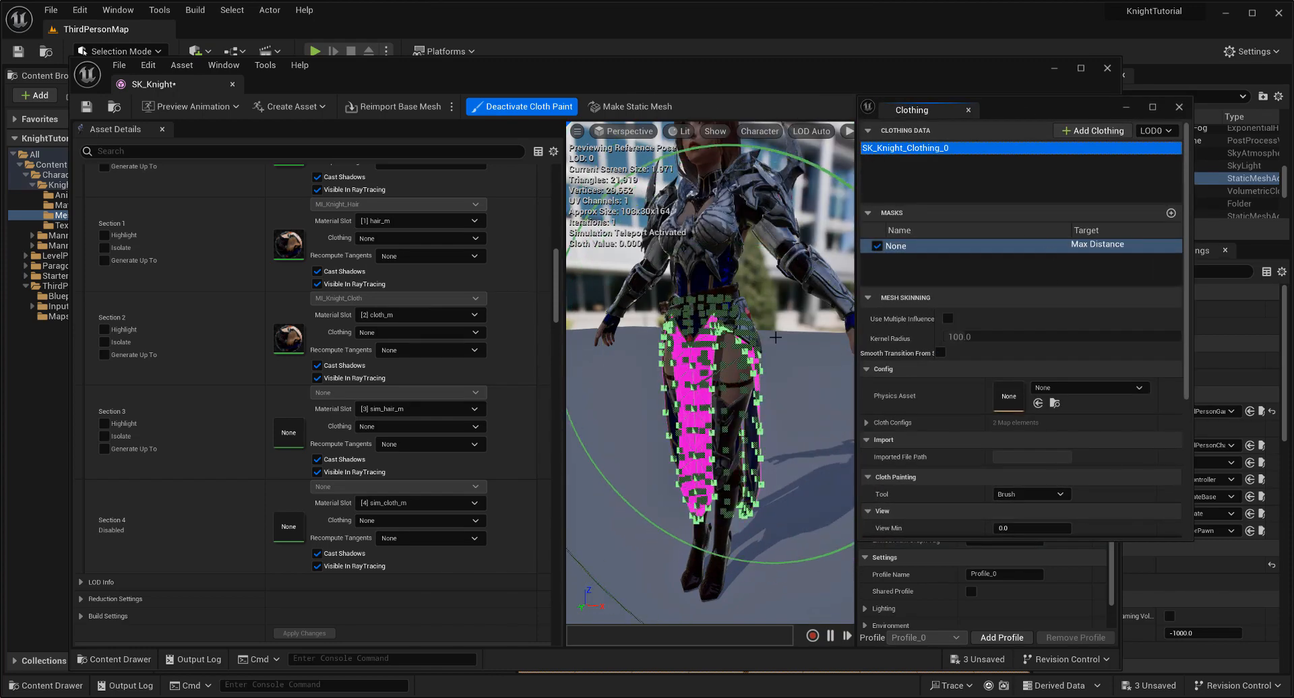
# Deactivate cloth painting and apply the SK_Knight_Clothing_0 - LOD0 clothing data to the visible cloth, section 2
pyautogui.click(522, 107)
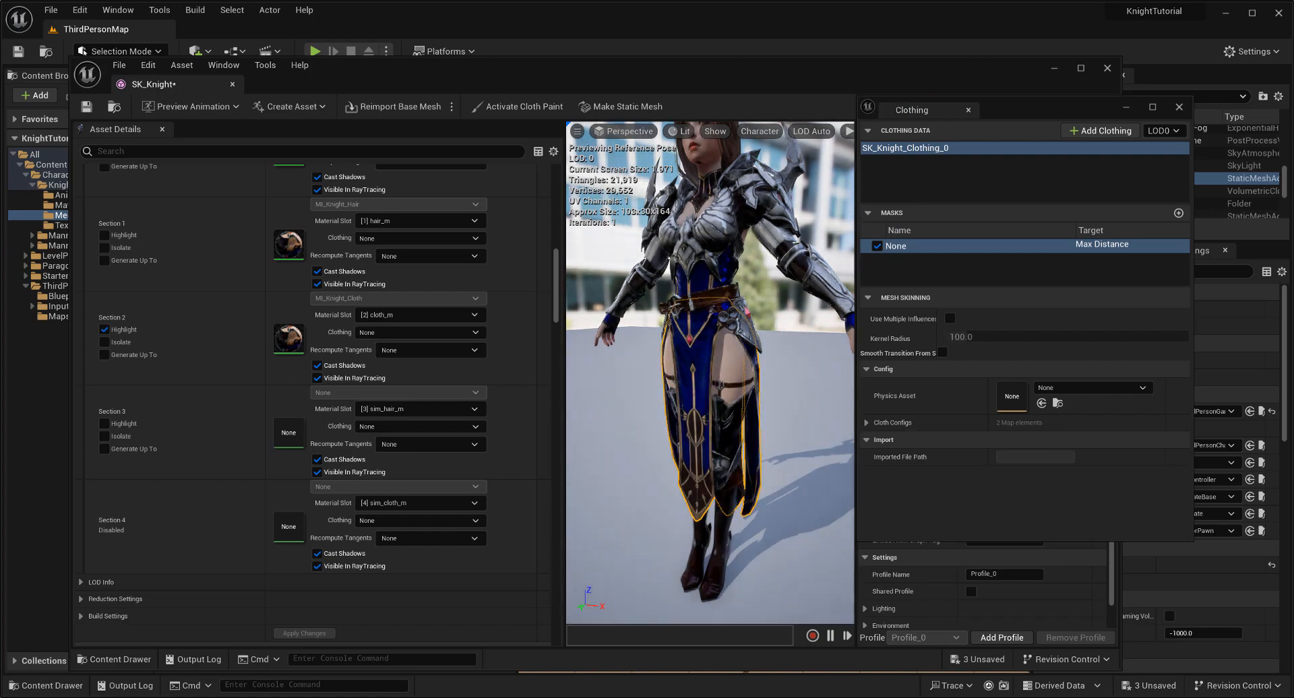
pyautogui.rightClick(695, 435)
pyautogui.moveTo(816, 491)
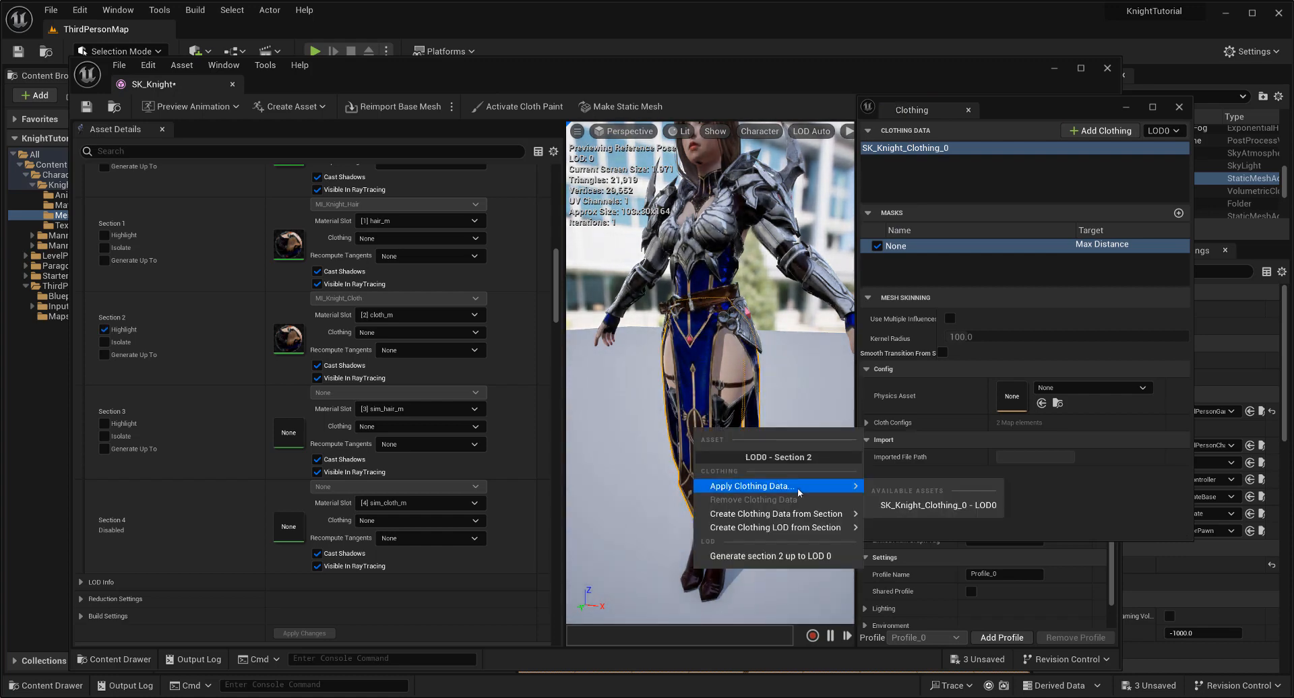
pyautogui.click(955, 506)
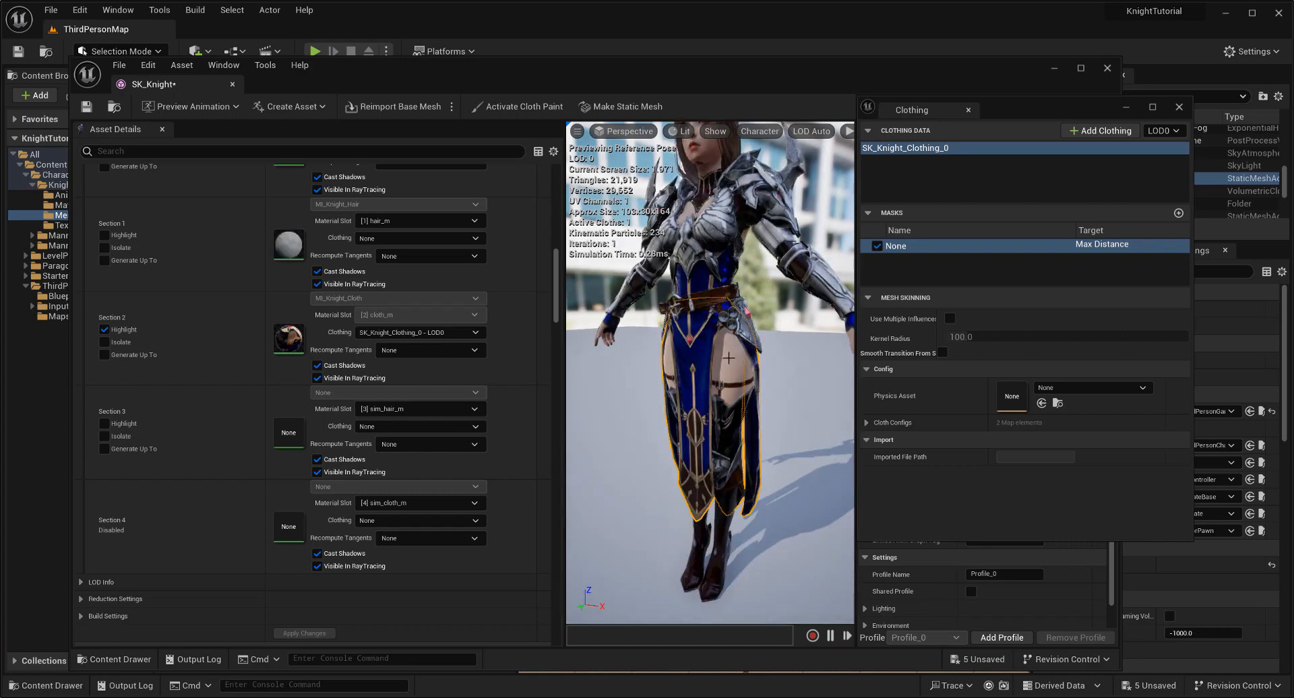
# Reactivate cloth painting and set the brush radius to 6
pyautogui.click(517, 109)
pyautogui.scroll(-5, 1021, 466)
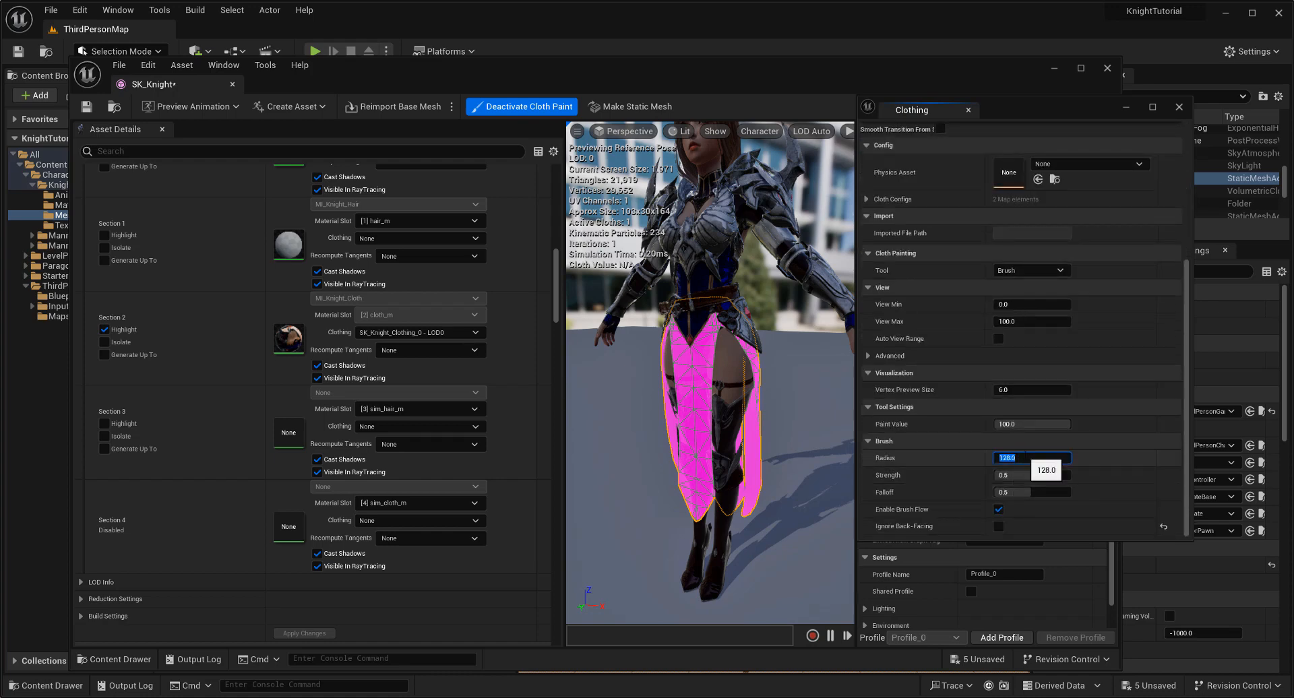
pyautogui.press('Return')
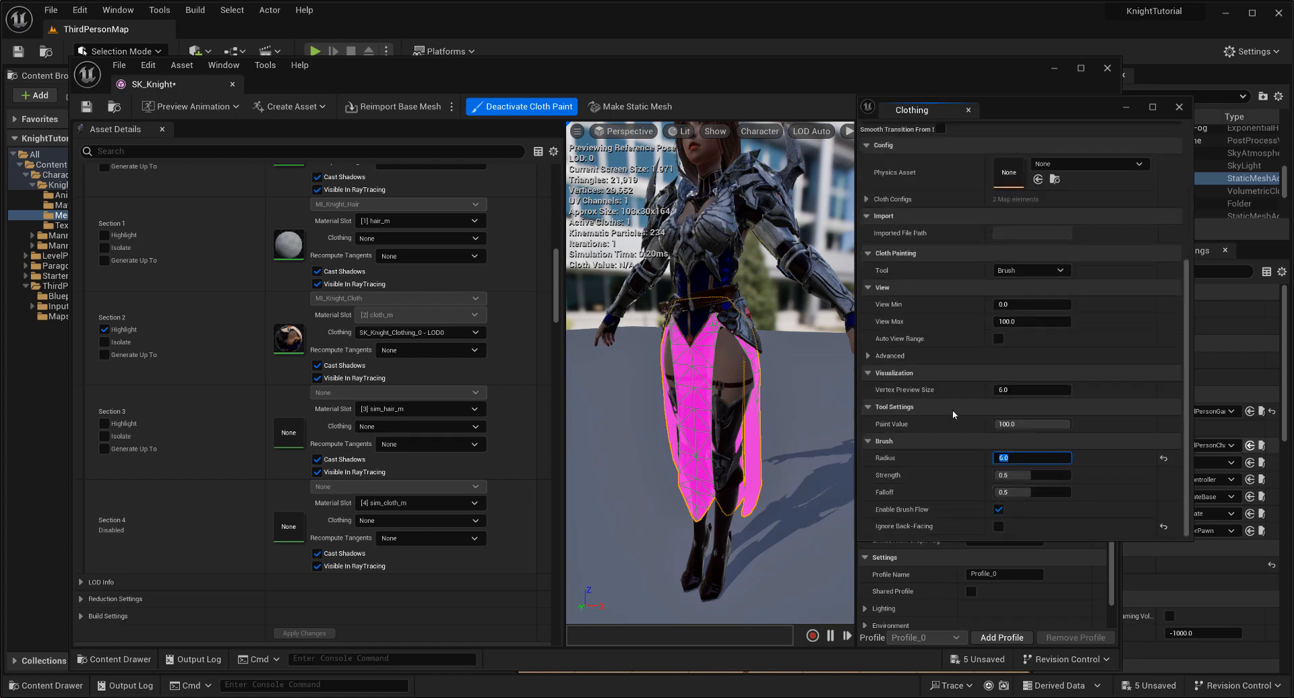
# Paint the Max Distance mask at value 100 over the front and rear skirt panels below the hips
pyautogui.scroll(5, 1072, 414)
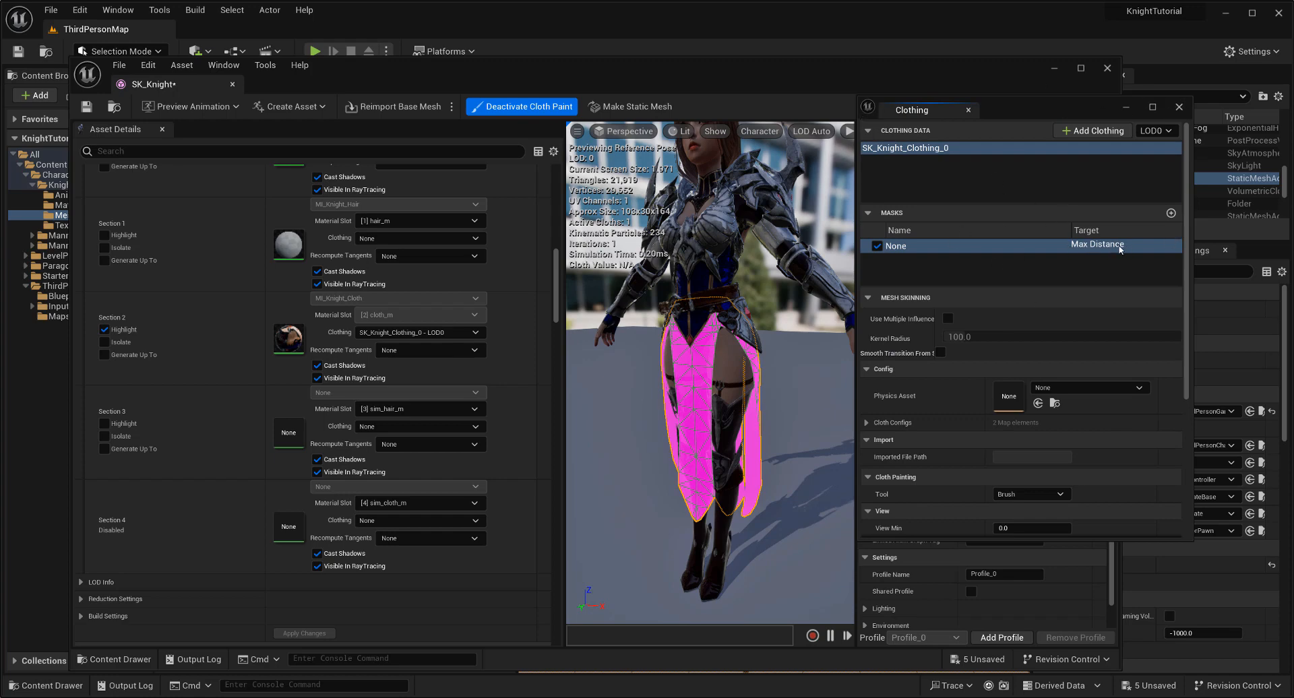
pyautogui.scroll(-5, 922, 455)
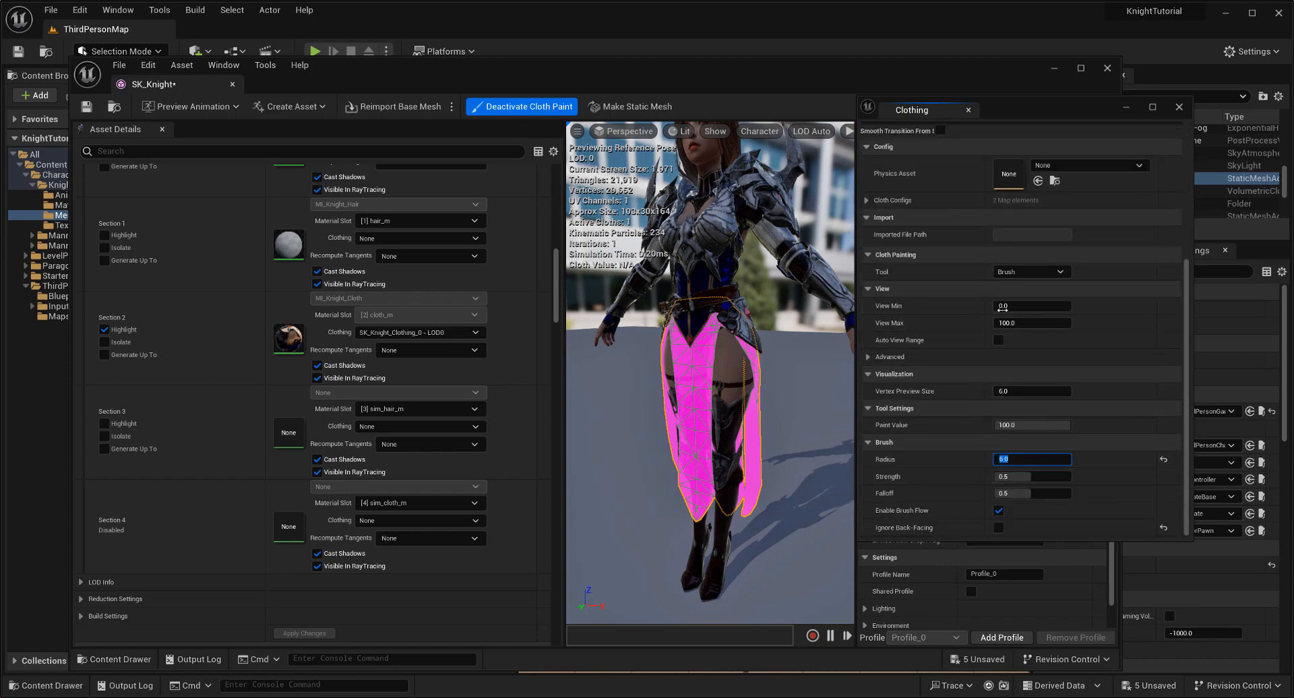
pyautogui.click(1011, 306)
pyautogui.click(1038, 323)
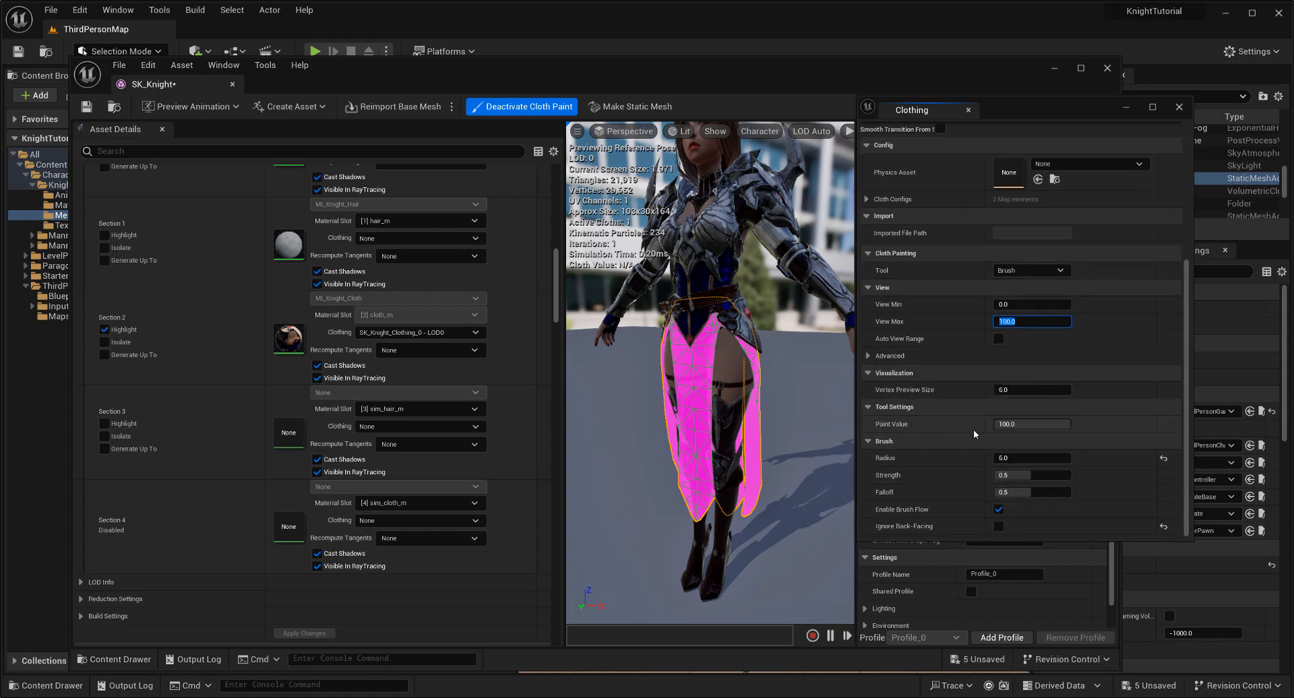
pyautogui.click(1042, 426)
pyautogui.moveTo(697, 427)
pyautogui.mouseDown()
pyautogui.moveTo(694, 512)
pyautogui.moveTo(697, 394)
pyautogui.moveTo(677, 364)
pyautogui.moveTo(709, 364)
pyautogui.moveTo(704, 379)
pyautogui.mouseUp()
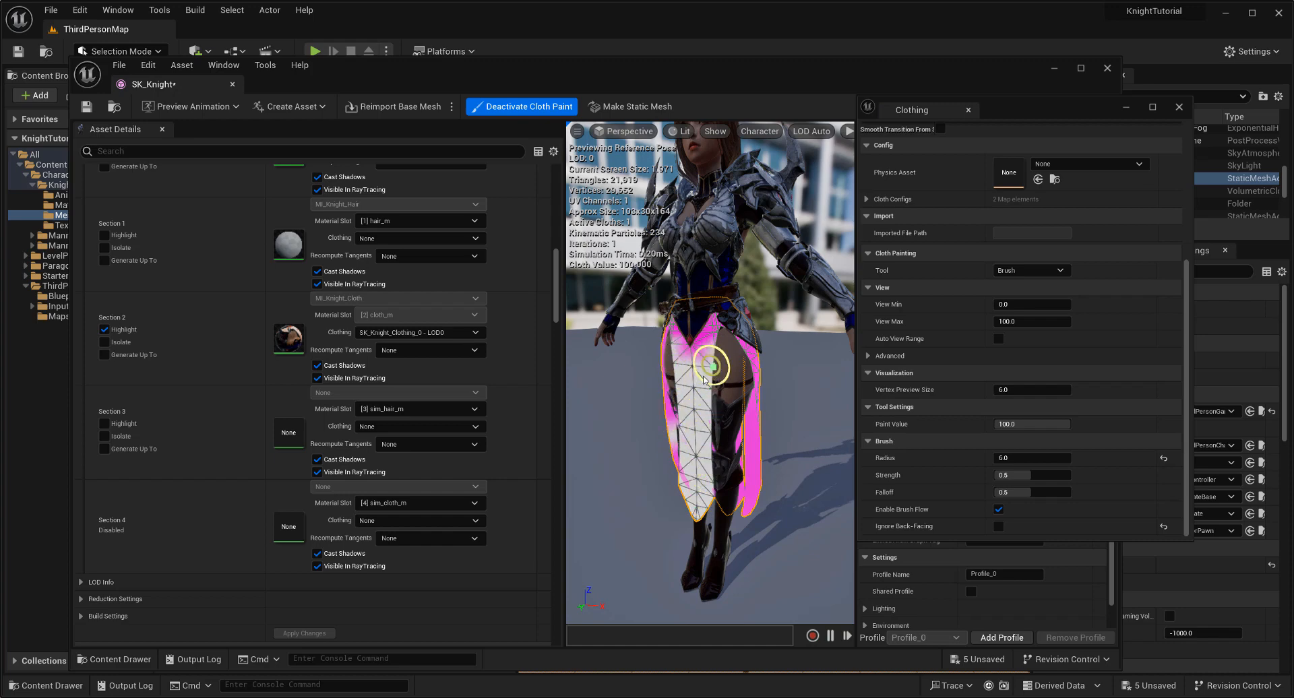
pyautogui.keyDown('alt'); pyautogui.moveTo(780, 479); pyautogui.dragTo(580, 476); pyautogui.keyUp('alt')
pyautogui.moveTo(680, 382)
pyautogui.mouseDown()
pyautogui.moveTo(666, 381)
pyautogui.moveTo(713, 376)
pyautogui.moveTo(676, 442)
pyautogui.moveTo(704, 529)
pyautogui.moveTo(716, 349)
pyautogui.moveTo(735, 364)
pyautogui.moveTo(718, 411)
pyautogui.moveTo(725, 546)
pyautogui.moveTo(742, 384)
pyautogui.mouseUp()
pyautogui.moveTo(789, 418)
pyautogui.keyDown('alt'); pyautogui.mouseDown()
pyautogui.moveTo(738, 416)
pyautogui.moveTo(734, 377)
pyautogui.moveTo(720, 538)
pyautogui.moveTo(751, 457)
pyautogui.moveTo(752, 385)
pyautogui.moveTo(626, 385)
pyautogui.moveTo(799, 401)
pyautogui.mouseUp(); pyautogui.keyUp('alt')
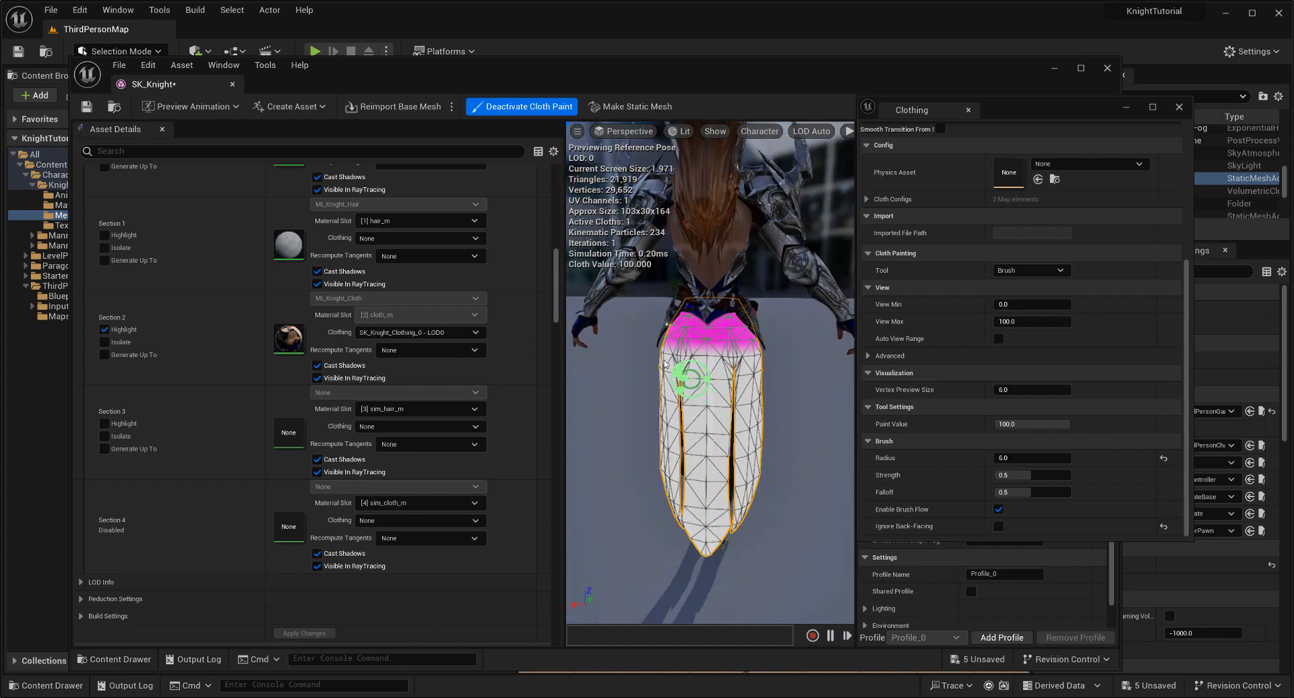
# Set the brush radius to 3 and falloff to 0.1, and extend the painted area toward the waist on the skirt's back
pyautogui.keyDown('alt'); pyautogui.moveTo(664, 364); pyautogui.dragTo(694, 340); pyautogui.keyUp('alt')
pyautogui.scroll(8, 704, 346)
pyautogui.scroll(-6, 706, 353)
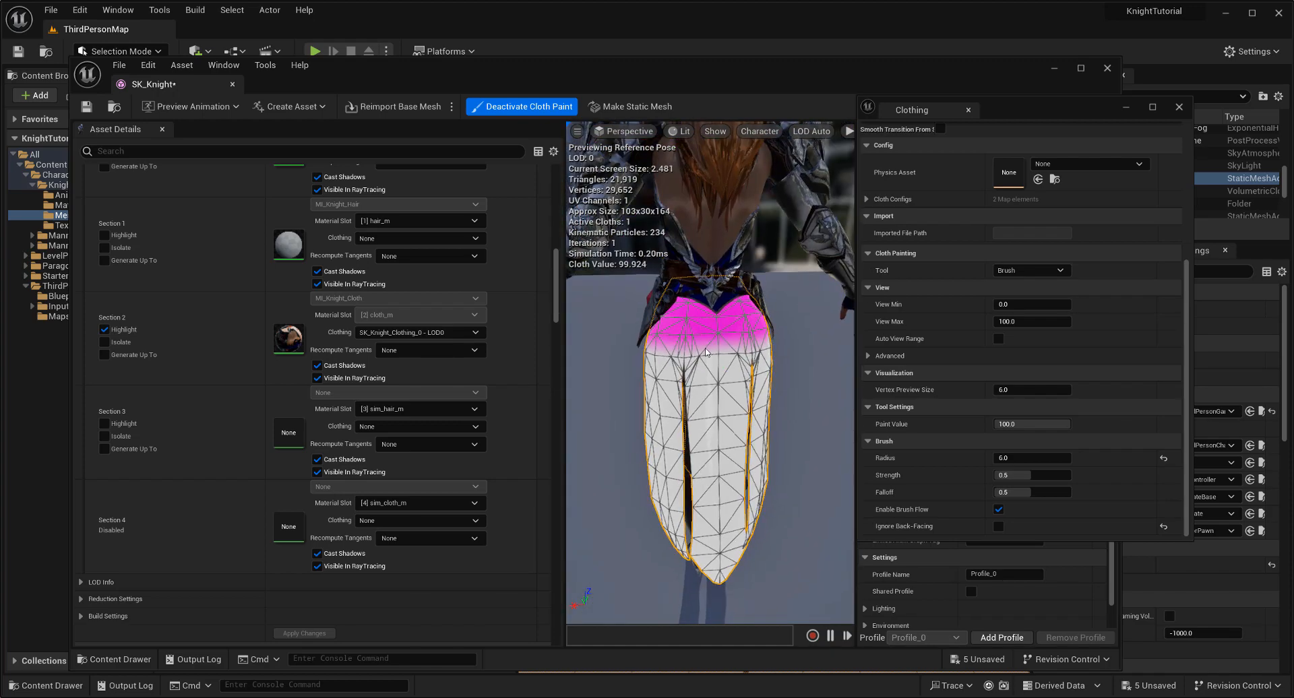
pyautogui.click(1017, 458)
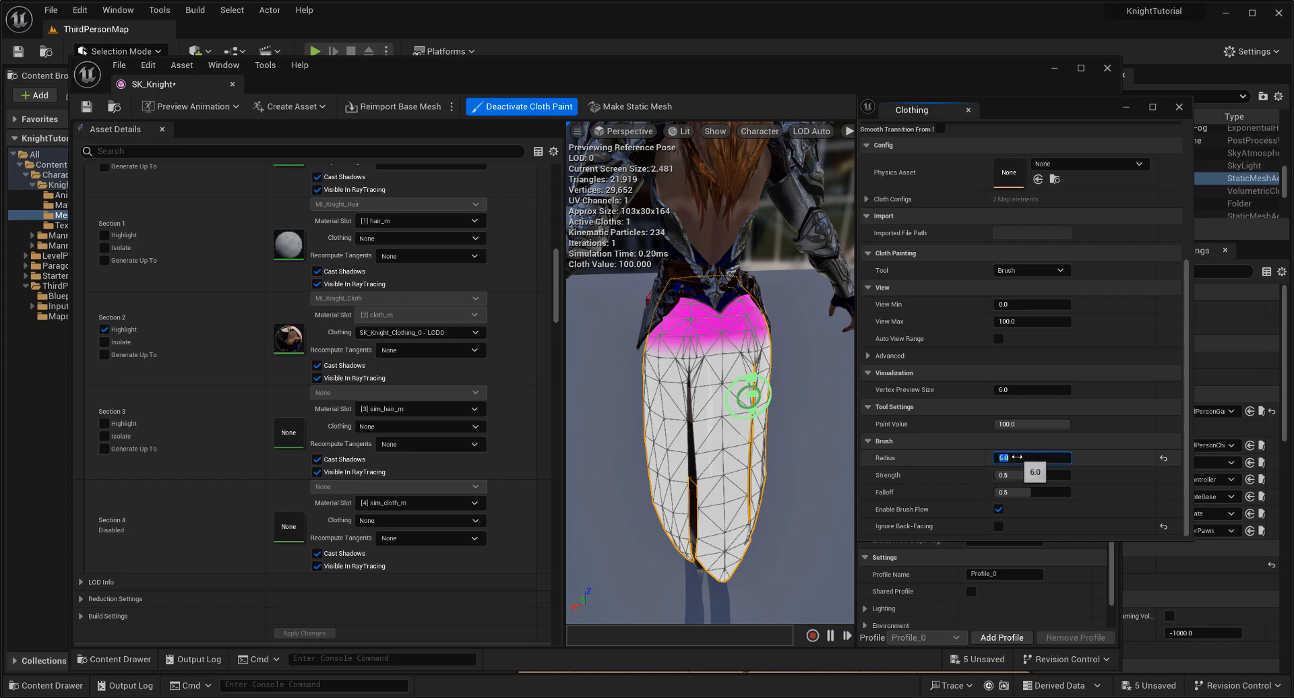
pyautogui.write('3')
pyautogui.press('Tab')
pyautogui.press('Tab')
pyautogui.write('0.1')
pyautogui.press('Return')
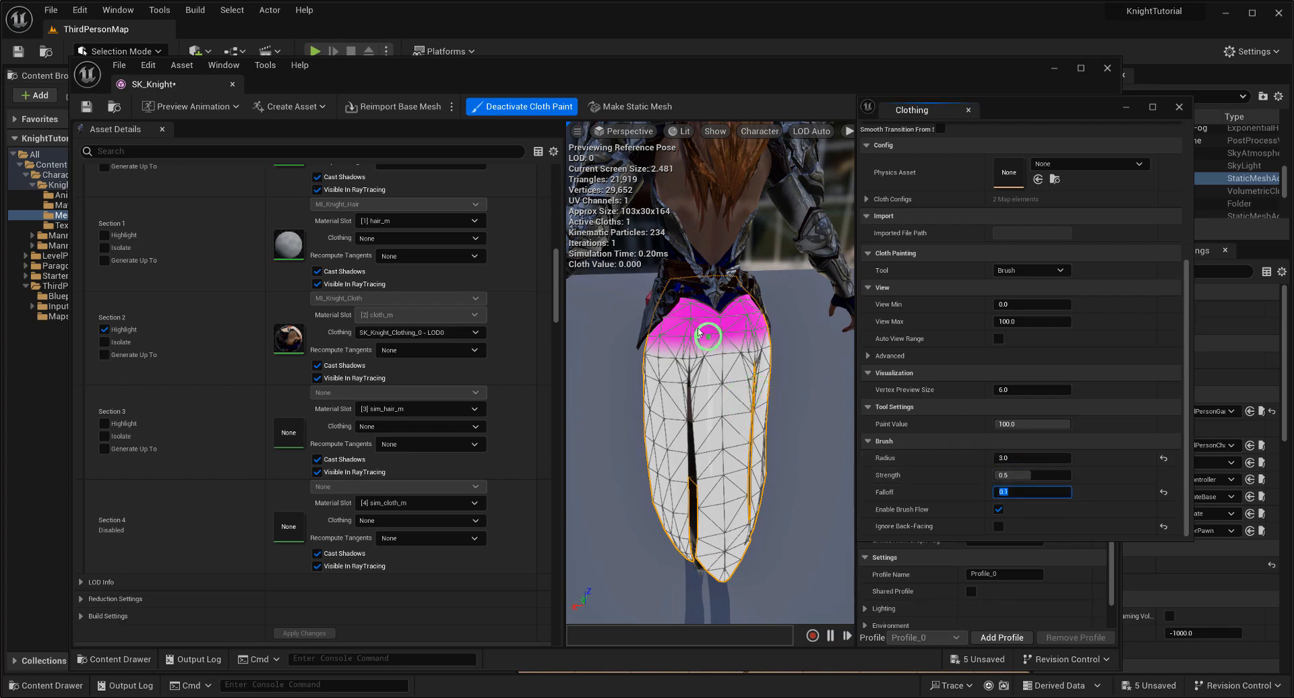
pyautogui.moveTo(688, 335); pyautogui.dragTo(748, 325)
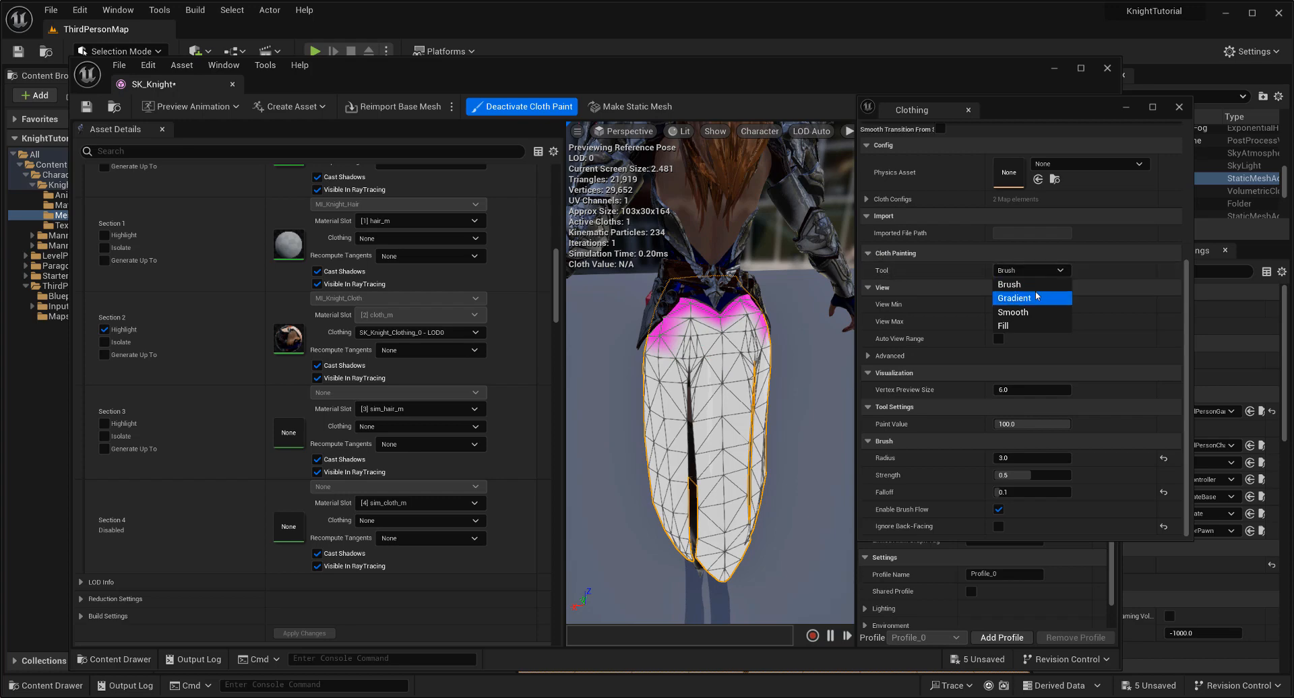
# Switch the cloth painting tool to Smooth and blend the painted values along the upper back of the skirt
pyautogui.click(1013, 312)
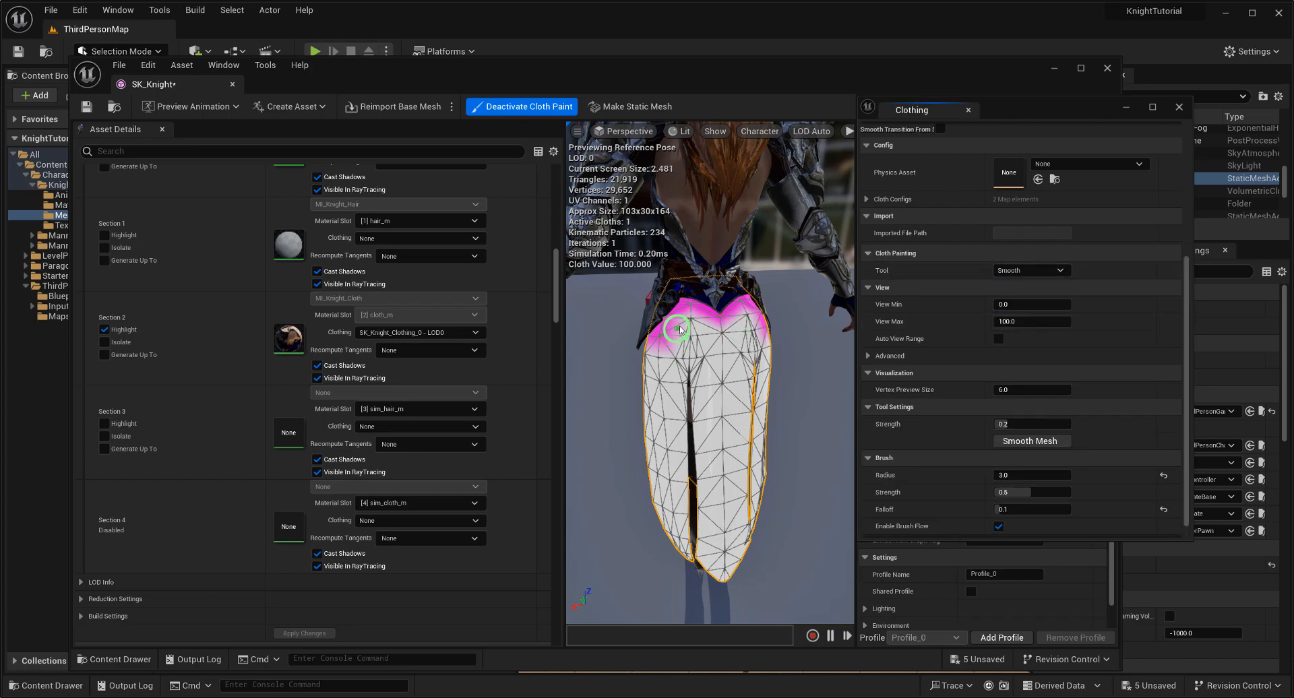
pyautogui.moveTo(698, 323)
pyautogui.mouseDown()
pyautogui.moveTo(670, 332)
pyautogui.moveTo(748, 331)
pyautogui.mouseUp()
pyautogui.keyDown('alt'); pyautogui.moveTo(716, 378); pyautogui.dragTo(729, 366); pyautogui.keyUp('alt')
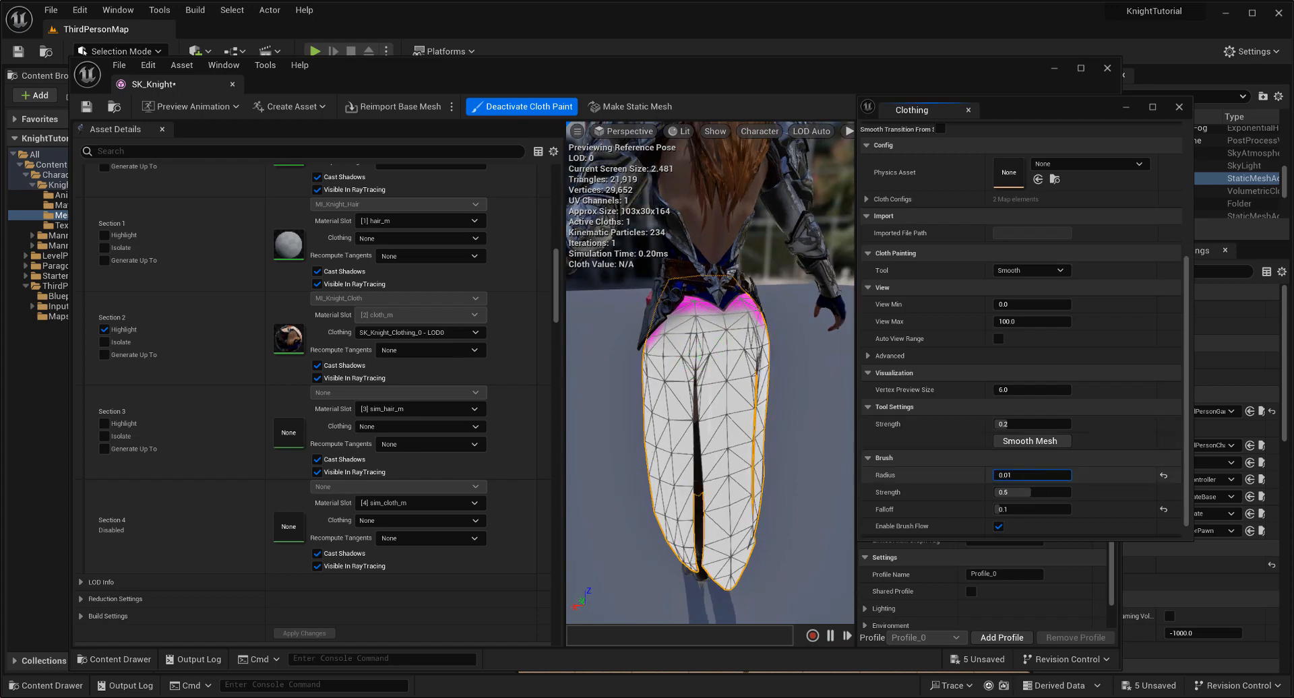
# Set the smoothing brush radius to 6, blend the mask values across the upper skirt at back and front, and deactivate cloth painting
pyautogui.click(1016, 476)
pyautogui.write('6')
pyautogui.press('Return')
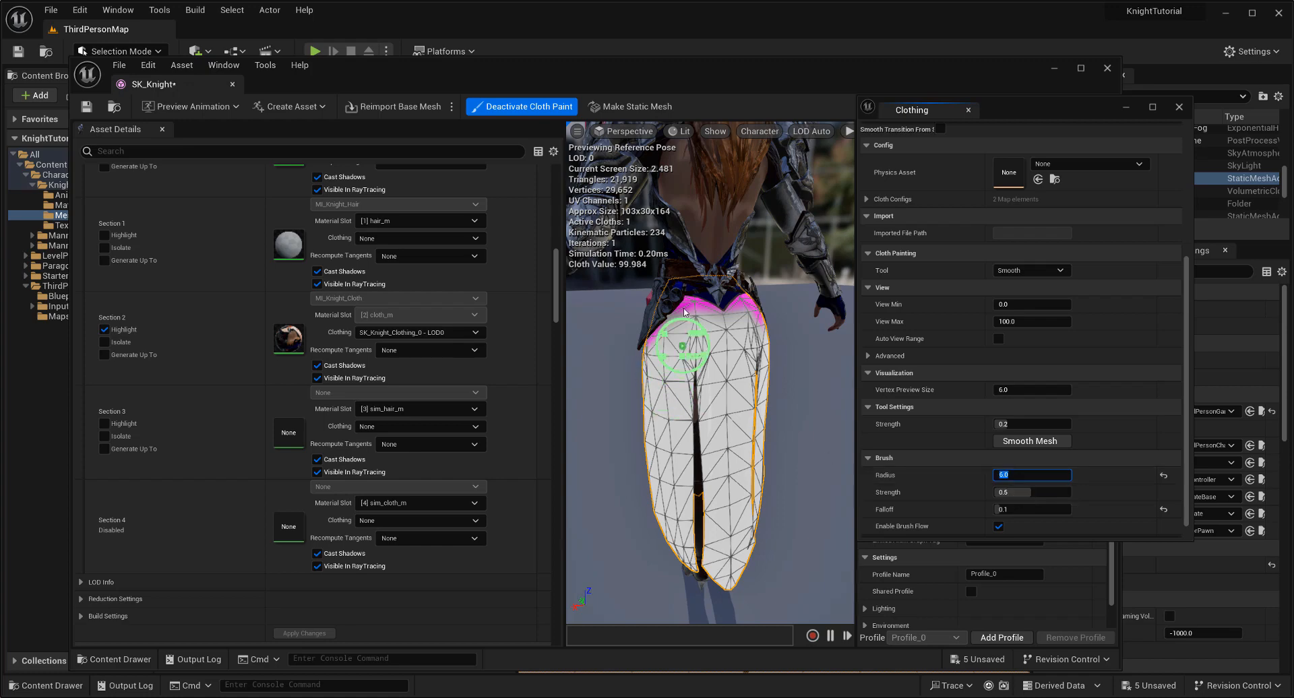
pyautogui.moveTo(676, 337)
pyautogui.mouseDown()
pyautogui.moveTo(742, 337)
pyautogui.moveTo(757, 356)
pyautogui.moveTo(698, 367)
pyautogui.moveTo(703, 391)
pyautogui.mouseUp()
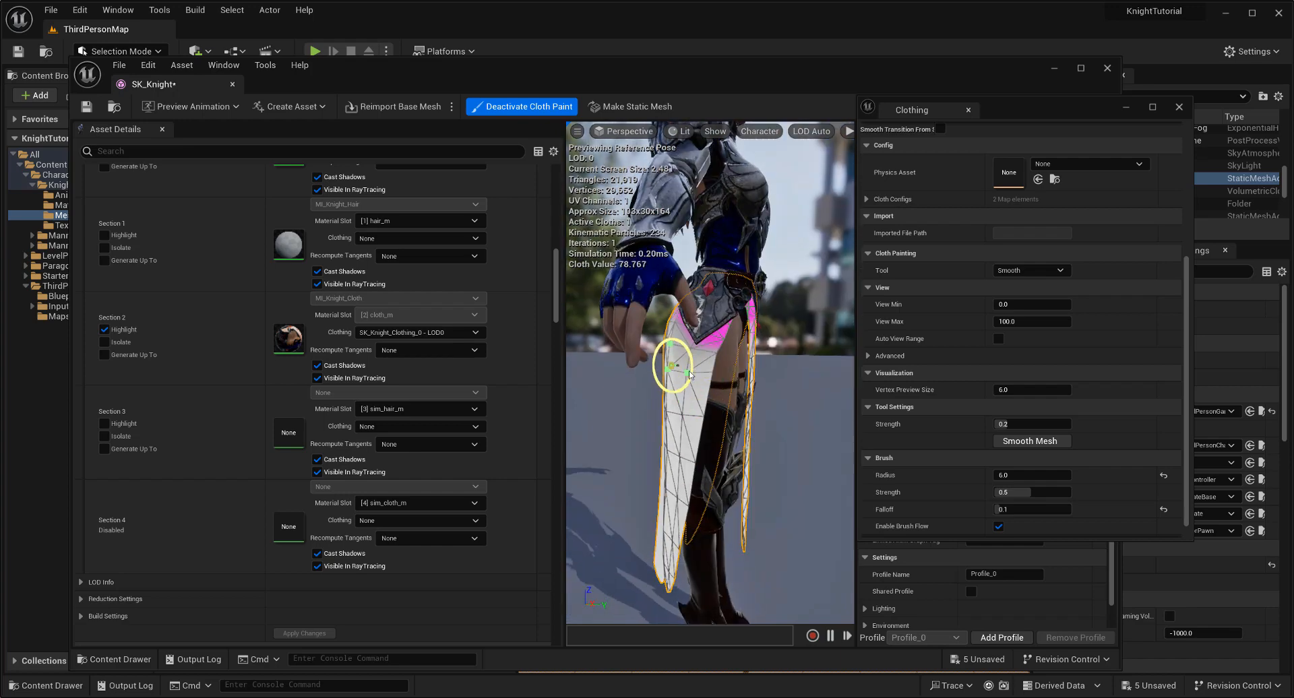
pyautogui.moveTo(856, 405); pyautogui.dragTo(730, 367)
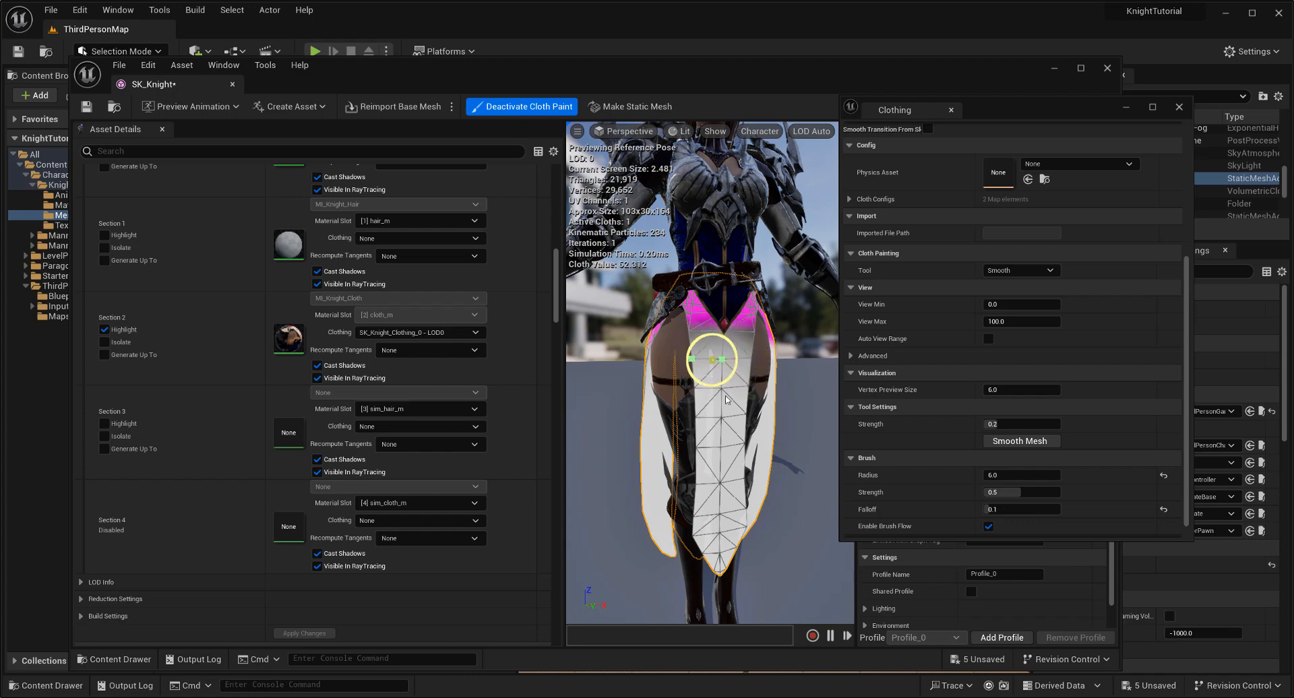
pyautogui.moveTo(727, 400)
pyautogui.keyDown('alt'); pyautogui.mouseDown()
pyautogui.moveTo(730, 388)
pyautogui.moveTo(630, 393)
pyautogui.moveTo(646, 348)
pyautogui.mouseUp(); pyautogui.keyUp('alt')
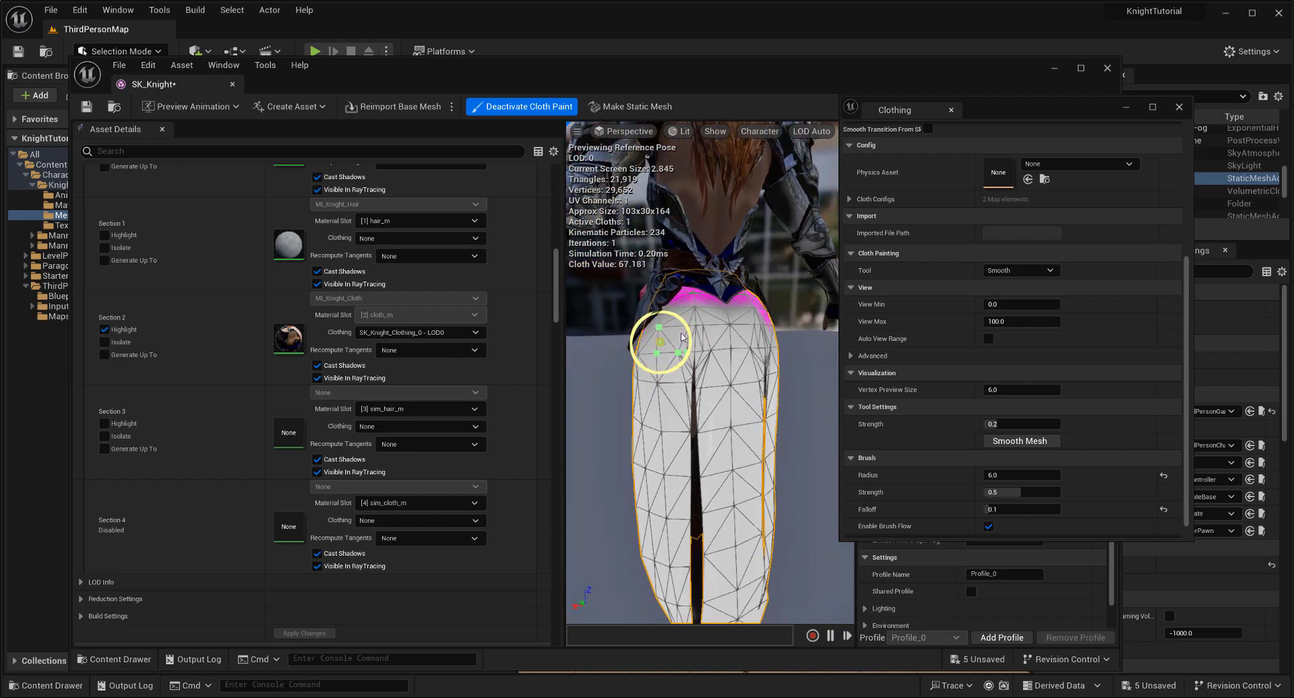
pyautogui.moveTo(765, 343); pyautogui.dragTo(760, 389)
pyautogui.moveTo(755, 387)
pyautogui.mouseDown()
pyautogui.moveTo(701, 356)
pyautogui.moveTo(759, 371)
pyautogui.mouseUp()
pyautogui.click(524, 106)
# Examine the simulated skirt on the knight from several angles and distances
pyautogui.scroll(-5, 688, 433)
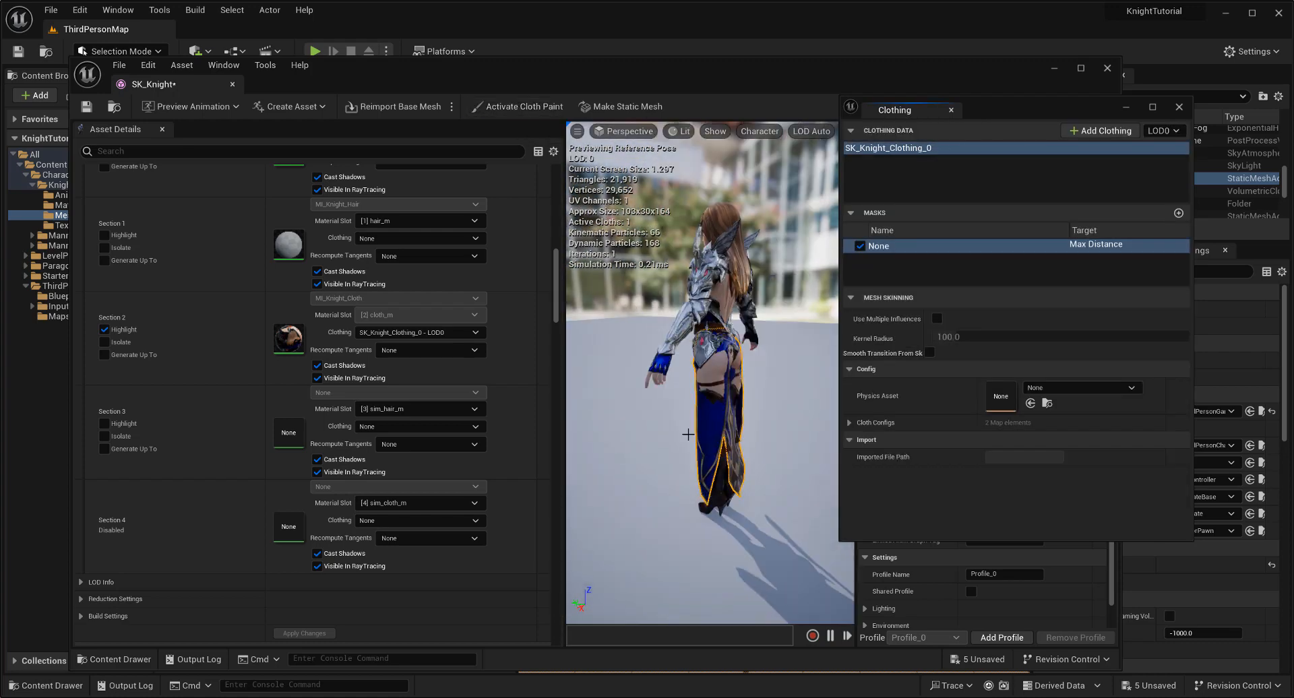
pyautogui.keyDown('alt'); pyautogui.moveTo(688, 434); pyautogui.dragTo(647, 413); pyautogui.keyUp('alt')
pyautogui.scroll(-3, 708, 414)
pyautogui.scroll(6, 707, 415)
pyautogui.scroll(-2, 708, 414)
pyautogui.scroll(-2, 708, 414)
pyautogui.scroll(3, 708, 414)
pyautogui.scroll(-5, 708, 414)
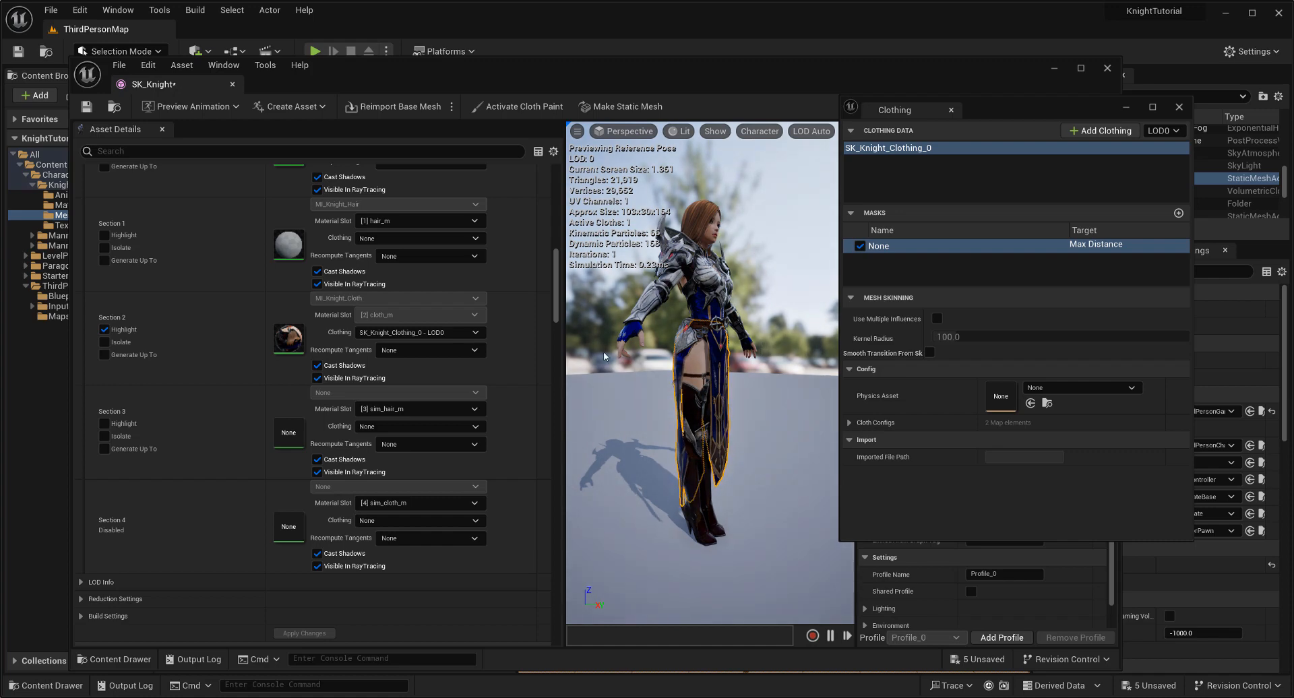
# Close the SK_Knight editor and create a physics asset from that mesh without assigning it, keeping the default body settings
pyautogui.click(1180, 107)
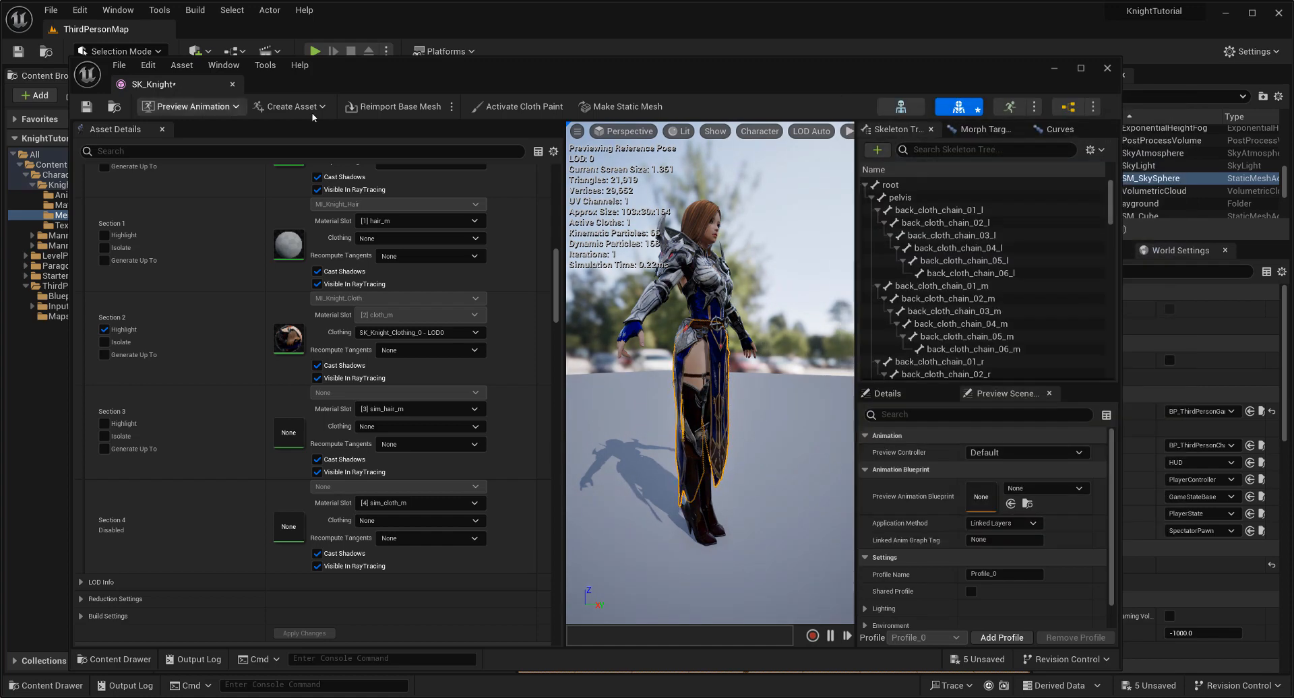
pyautogui.click(232, 85)
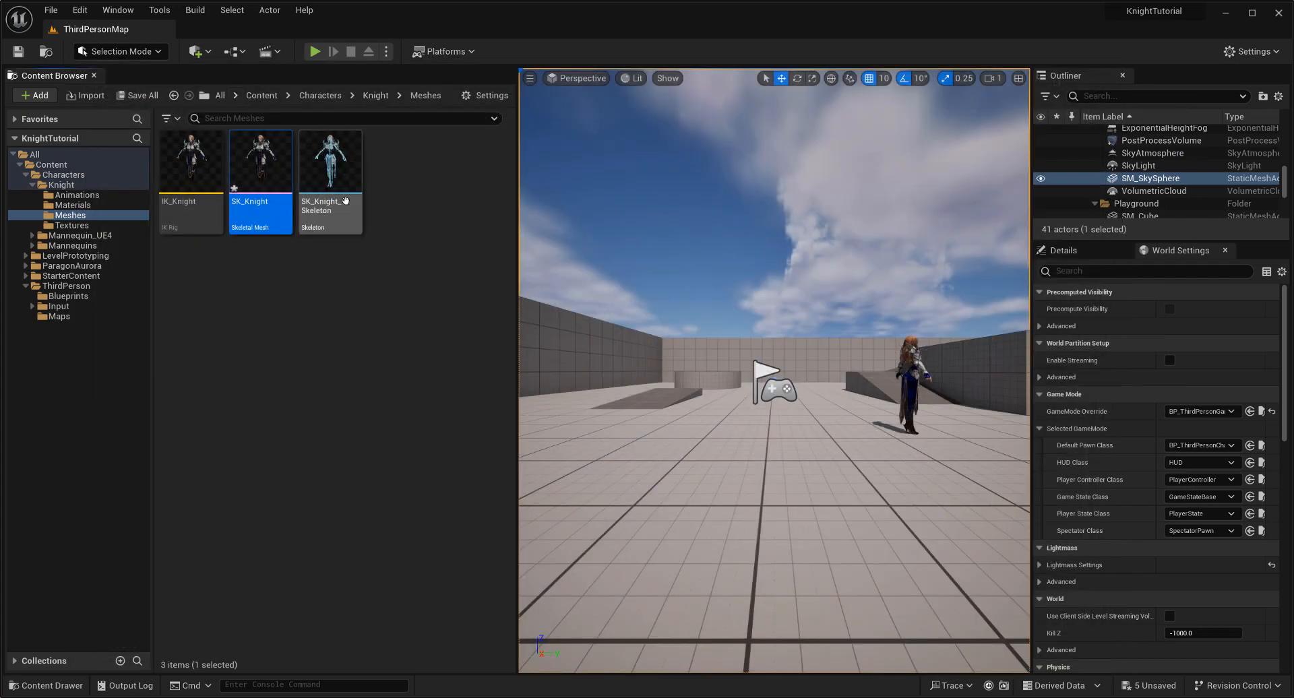
pyautogui.rightClick(247, 193)
pyautogui.moveTo(387, 235)
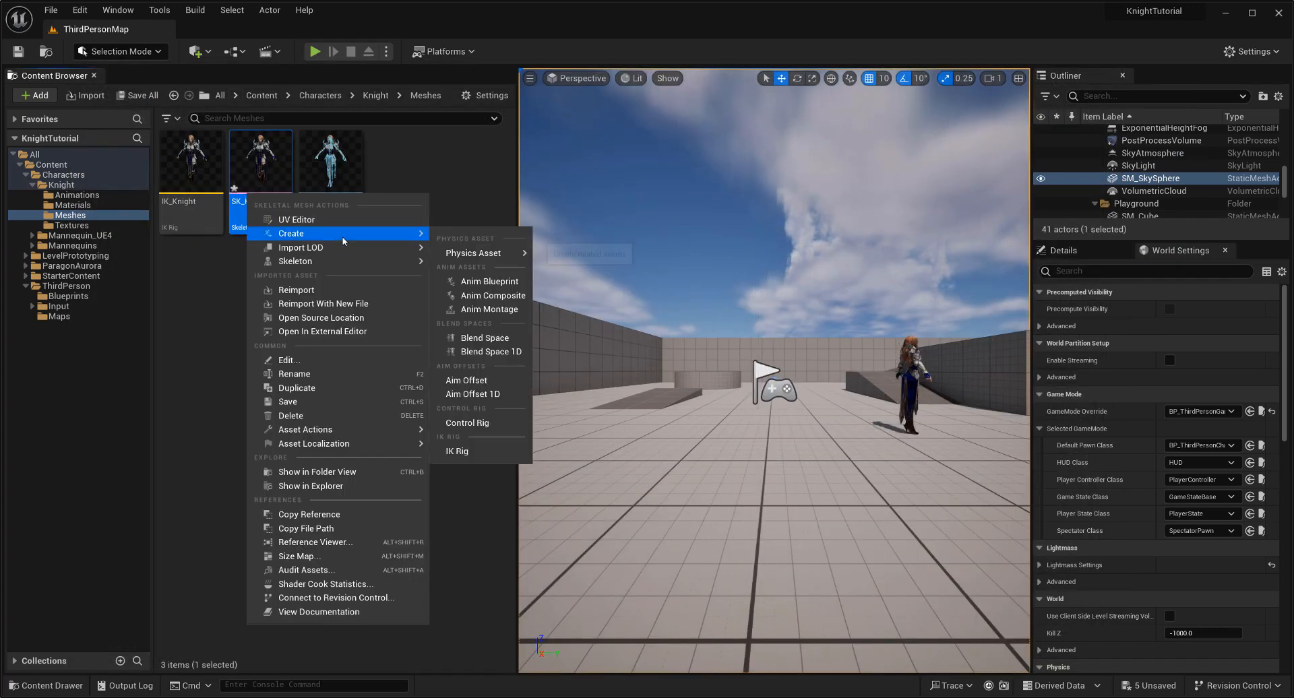
pyautogui.moveTo(499, 254)
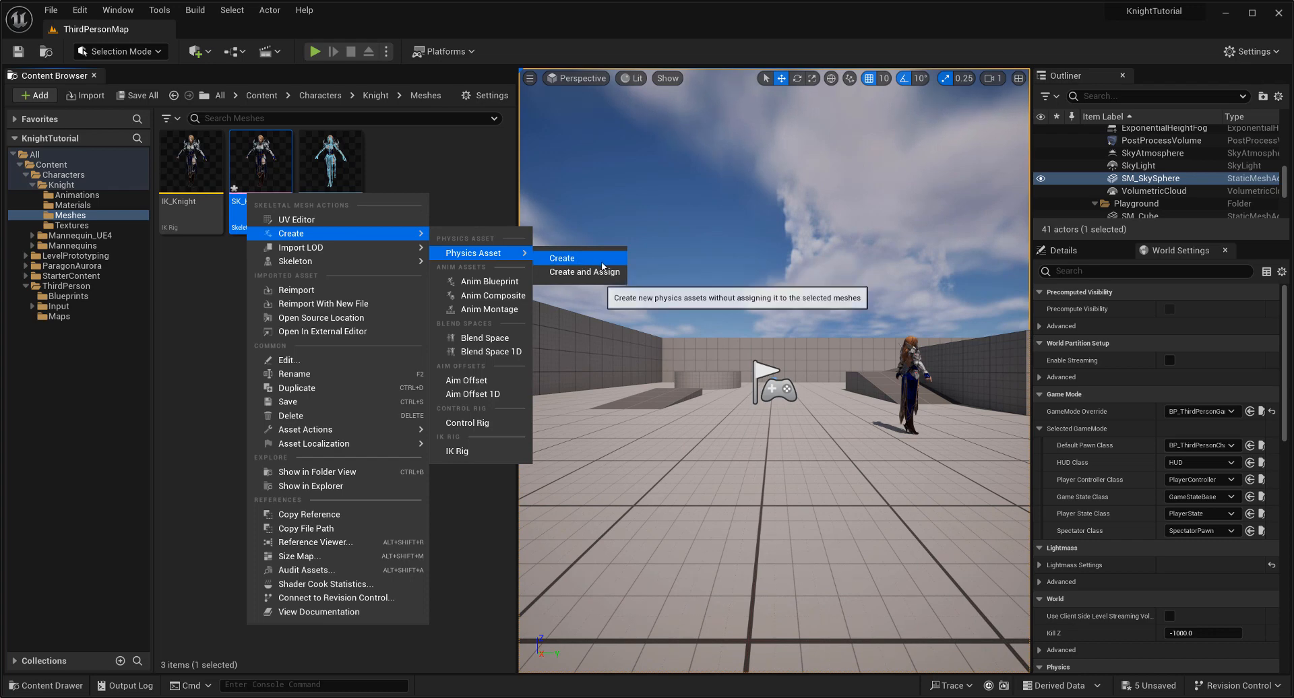
pyautogui.click(559, 256)
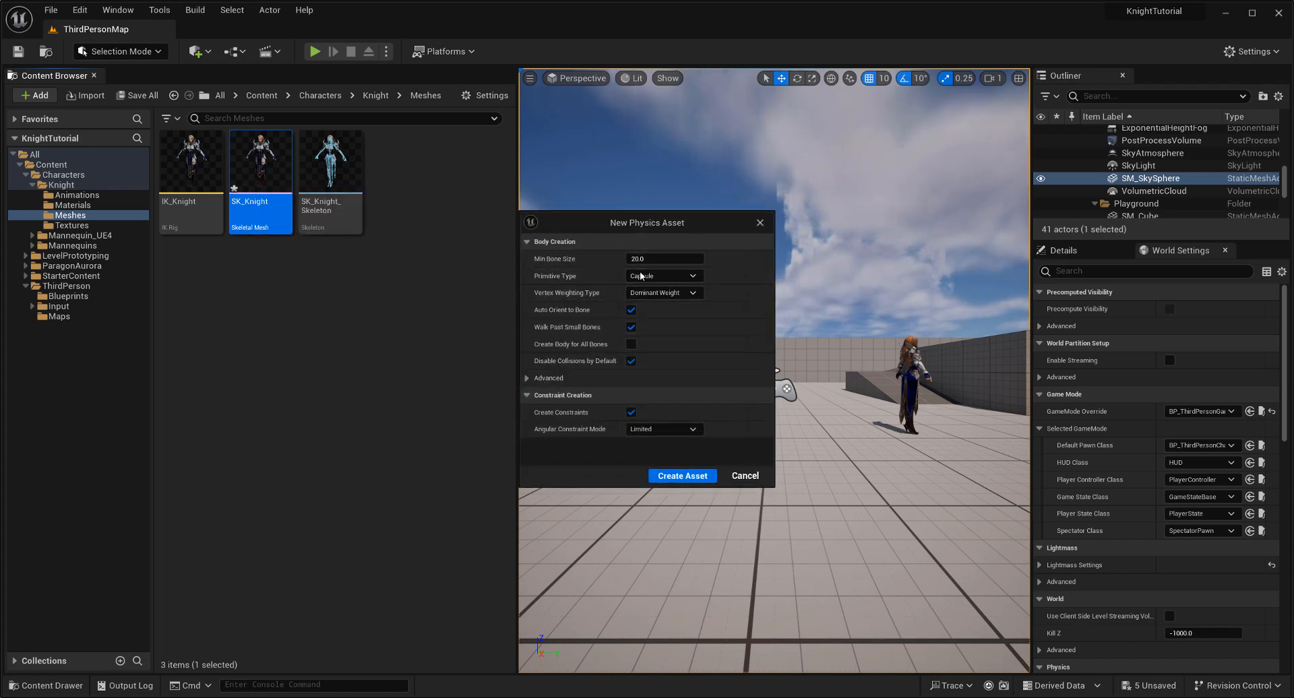
pyautogui.click(702, 475)
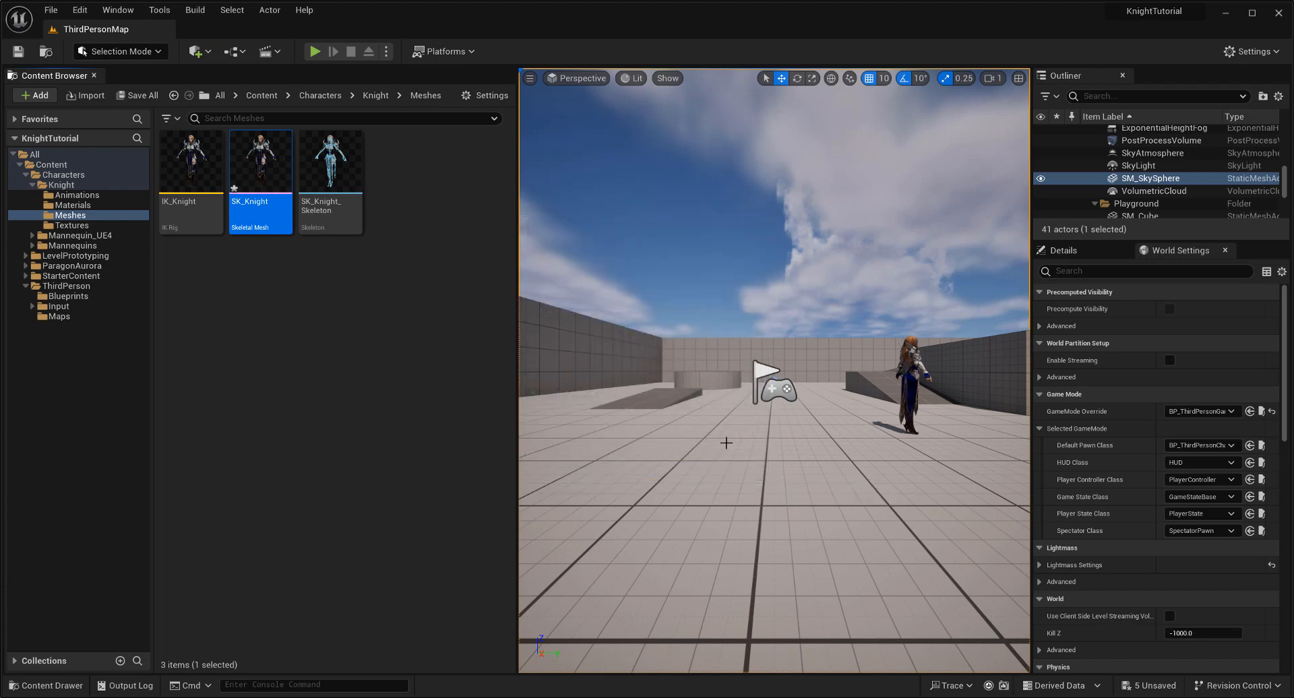
# Delete the pelvis body and all bodies below it from the SK_Knight physics asset
pyautogui.moveTo(458, 77); pyautogui.dragTo(499, 74)
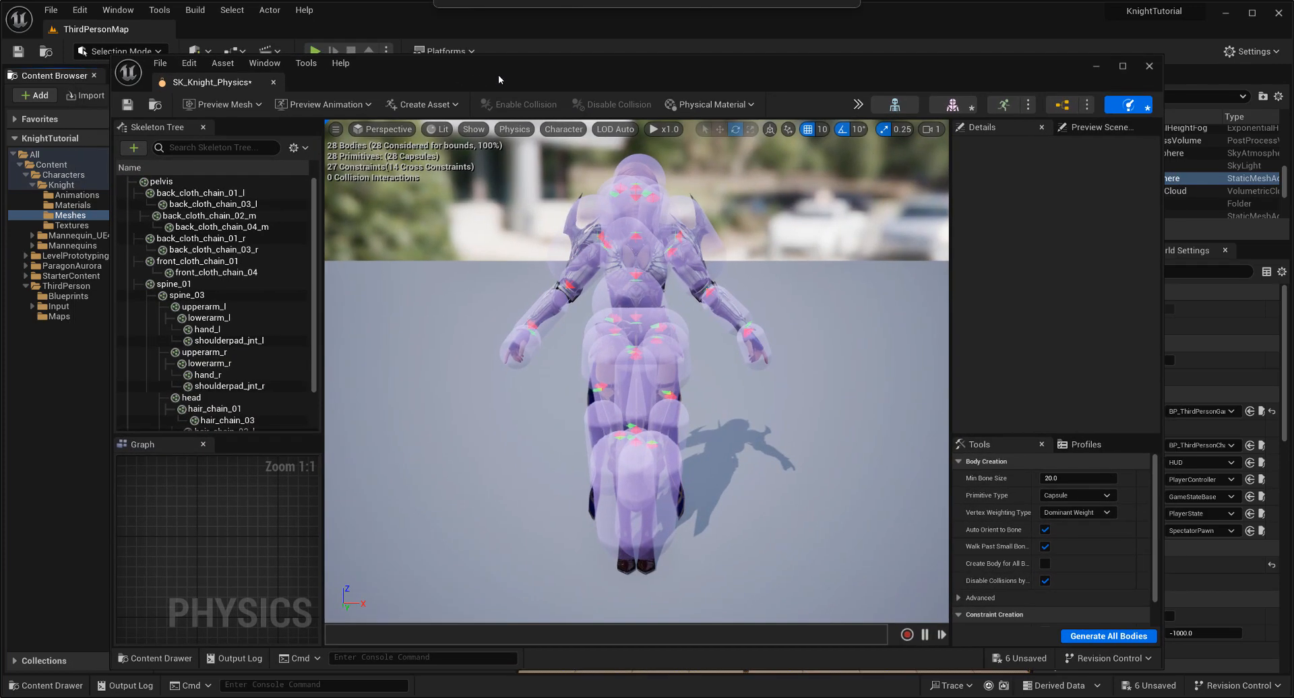
pyautogui.click(174, 182)
pyautogui.rightClick(166, 183)
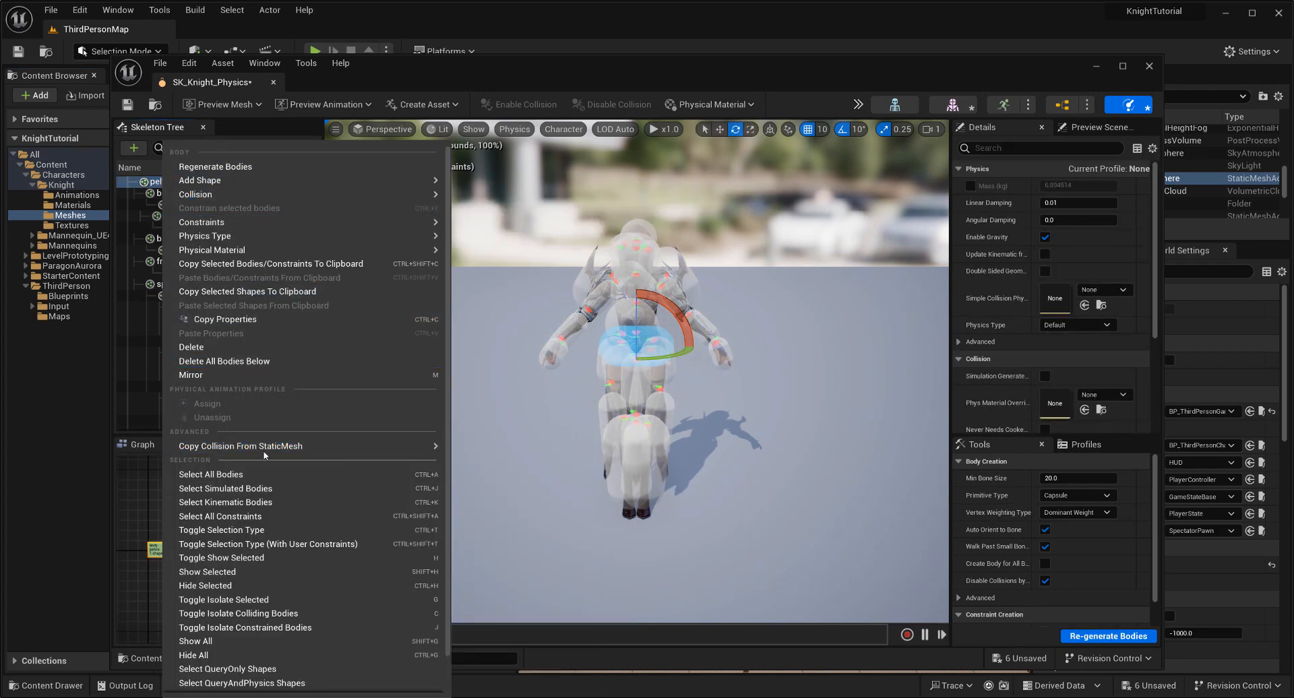
pyautogui.click(236, 364)
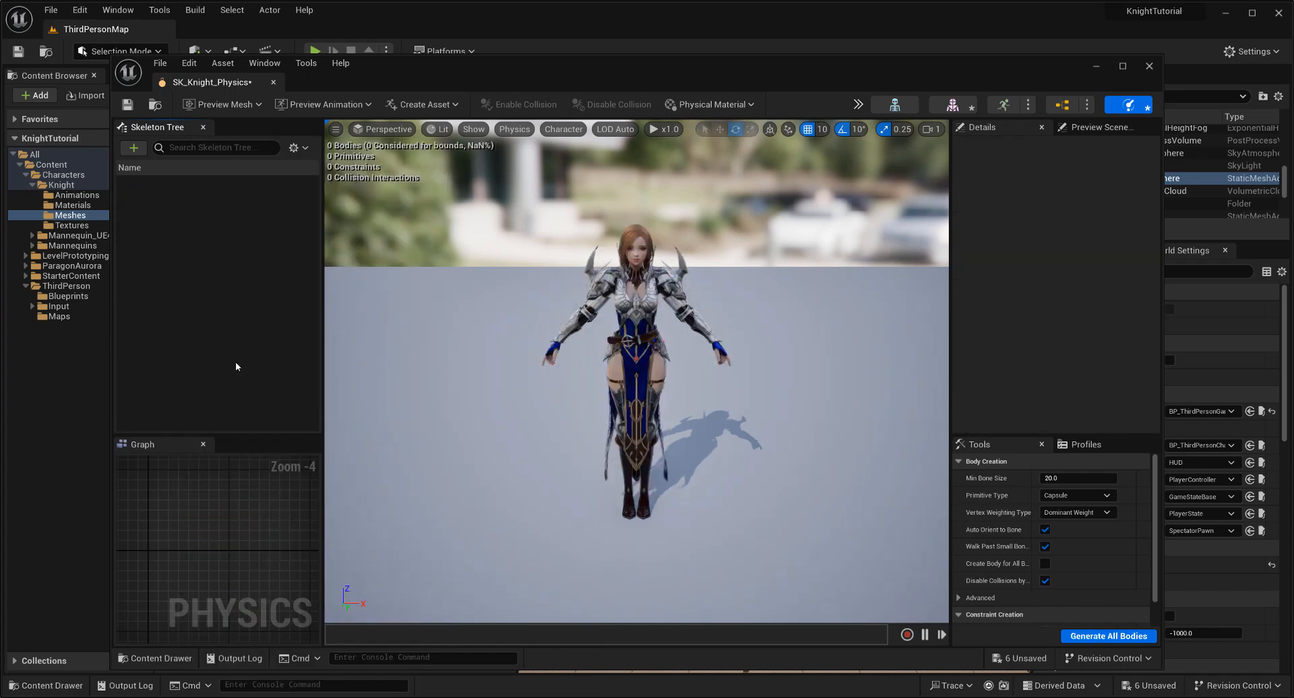
# Show all bones in the physics asset's skeleton tree
pyautogui.keyDown('alt'); pyautogui.moveTo(735, 412); pyautogui.dragTo(809, 391); pyautogui.keyUp('alt')
pyautogui.scroll(4, 735, 412)
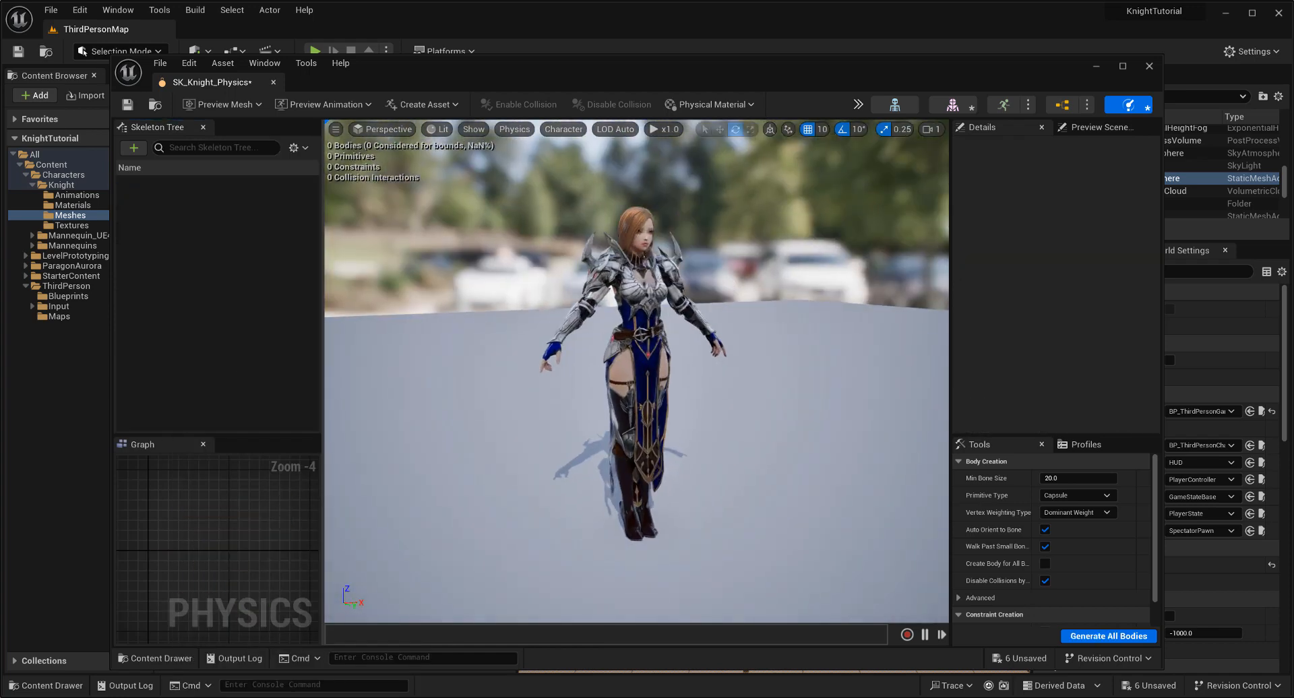
pyautogui.keyDown('alt'); pyautogui.moveTo(735, 412); pyautogui.dragTo(674, 410); pyautogui.keyUp('alt')
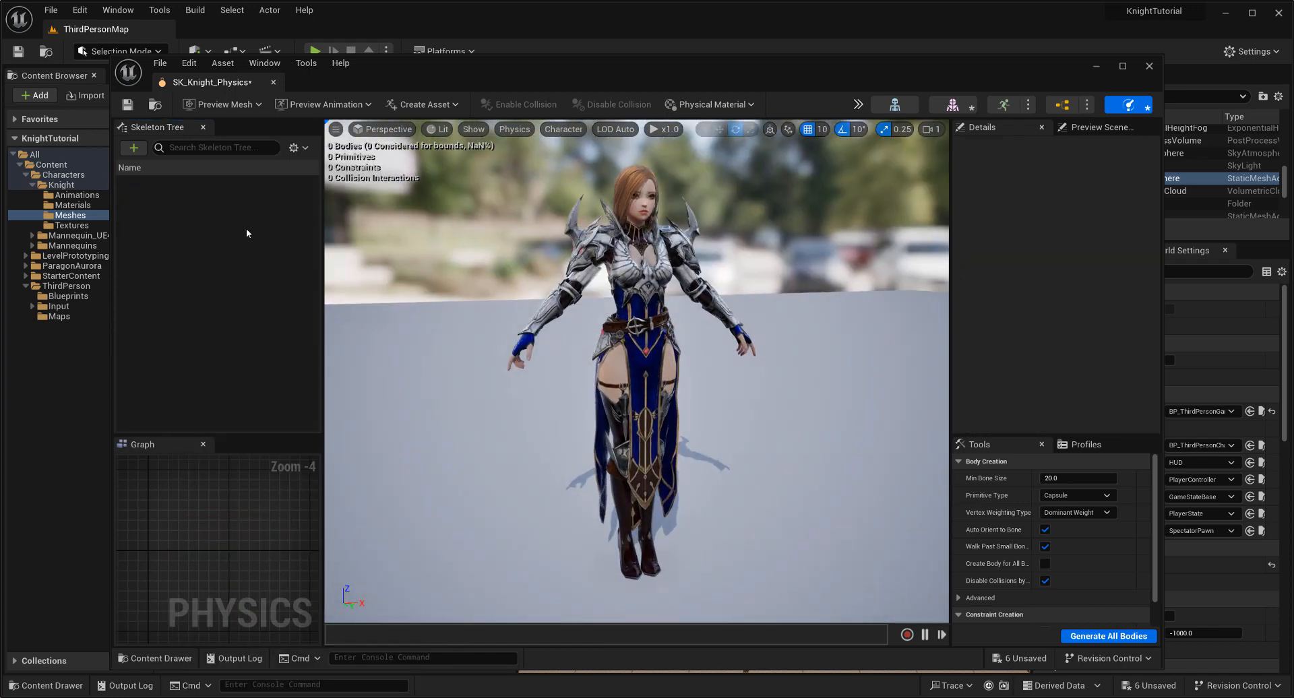
pyautogui.click(298, 148)
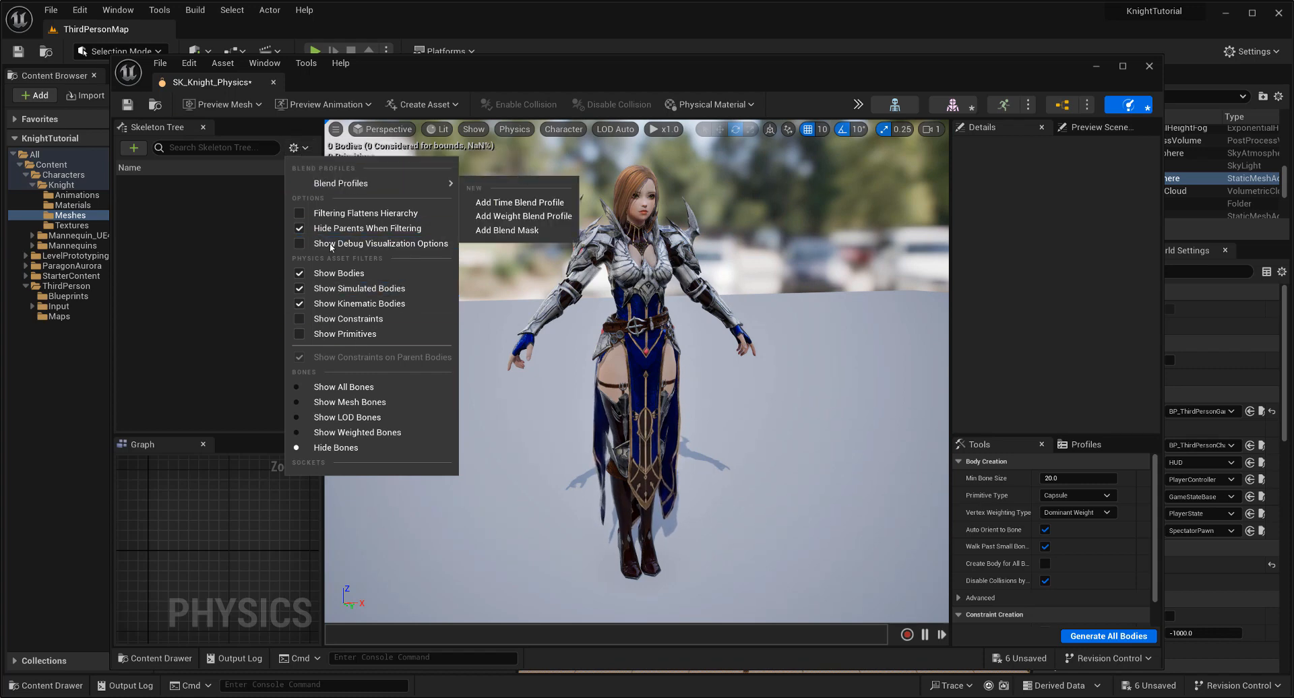
pyautogui.click(366, 388)
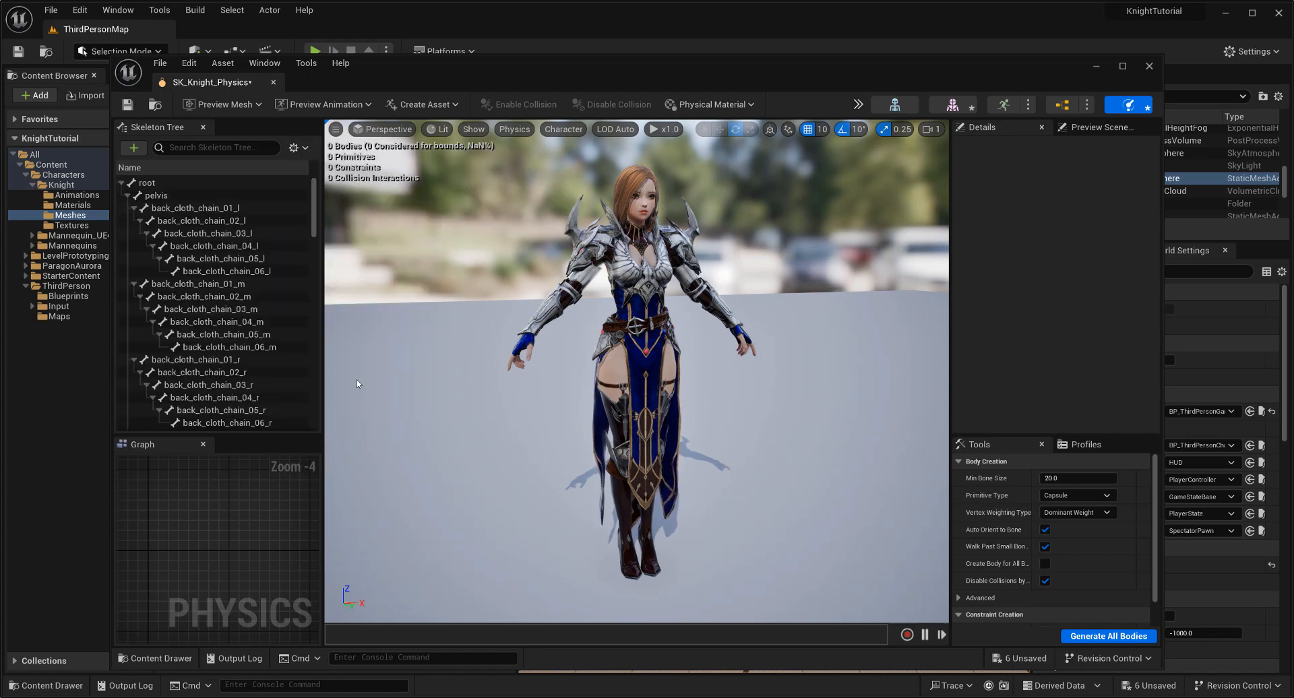
# Add a clothing-only tapered capsule shape to the pelvis bone
pyautogui.moveTo(555, 414)
pyautogui.keyDown('alt'); pyautogui.mouseDown()
pyautogui.moveTo(516, 415)
pyautogui.moveTo(573, 414)
pyautogui.mouseUp(); pyautogui.keyUp('alt')
pyautogui.keyDown('alt'); pyautogui.moveTo(523, 414); pyautogui.dragTo(560, 414, button='right'); pyautogui.keyUp('alt')
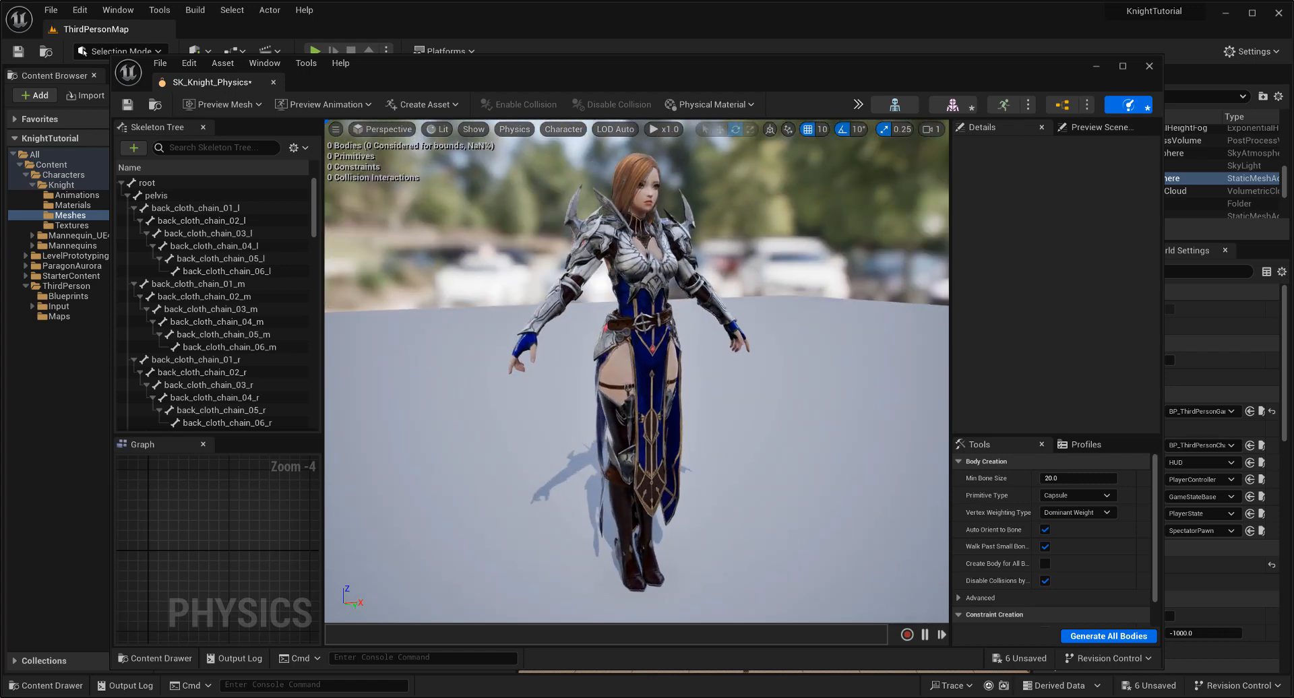
pyautogui.rightClick(168, 196)
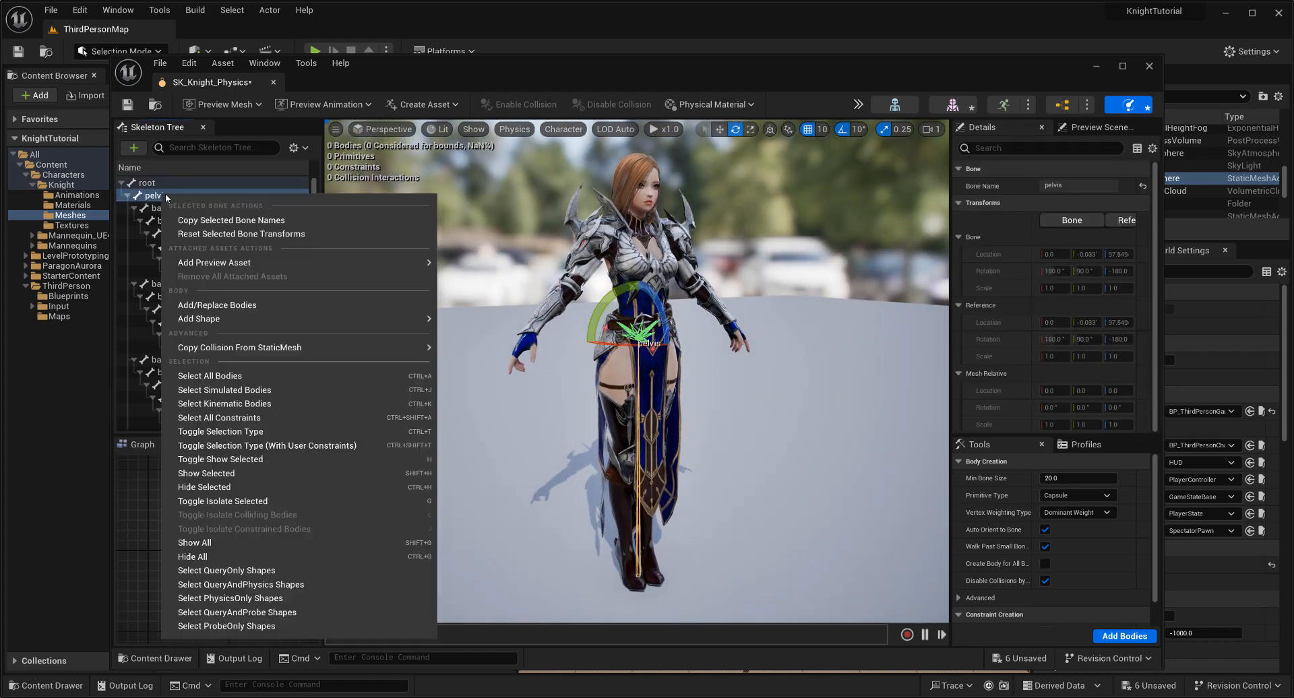
pyautogui.moveTo(318, 322)
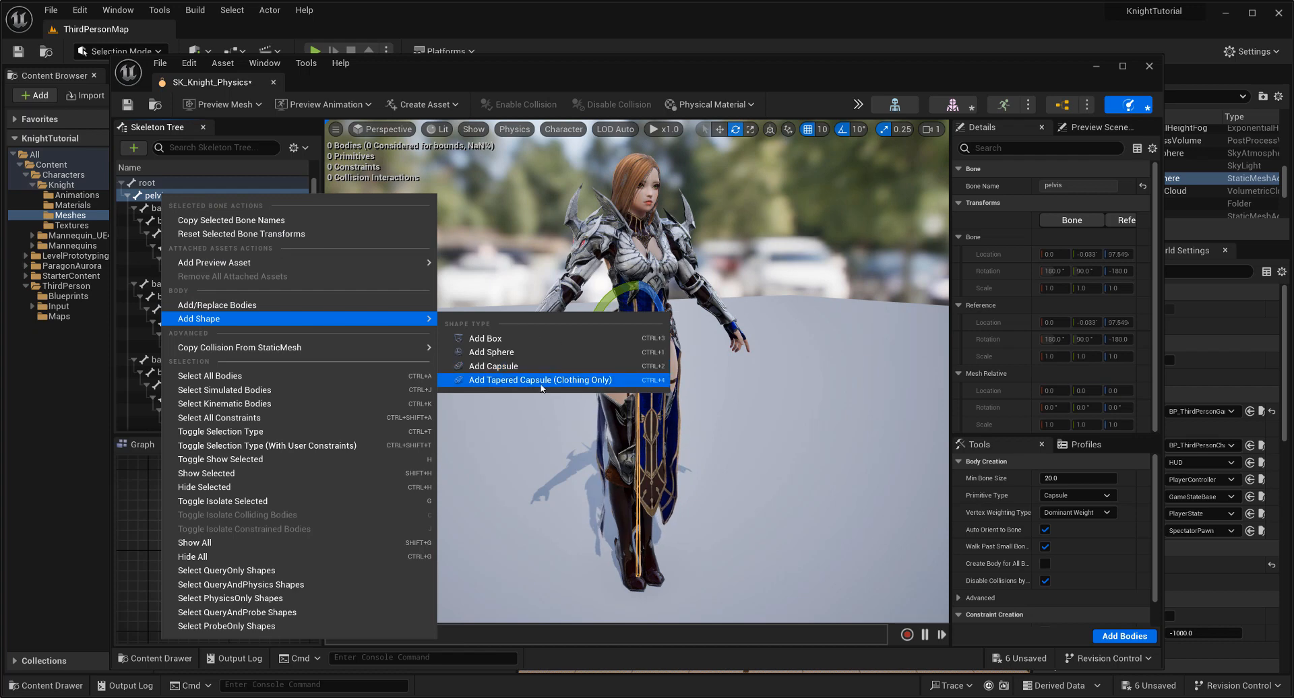
pyautogui.click(587, 381)
# Scale the pelvis tapered capsule to shorten its length and shrink one end within the hips
pyautogui.scroll(5, 658, 395)
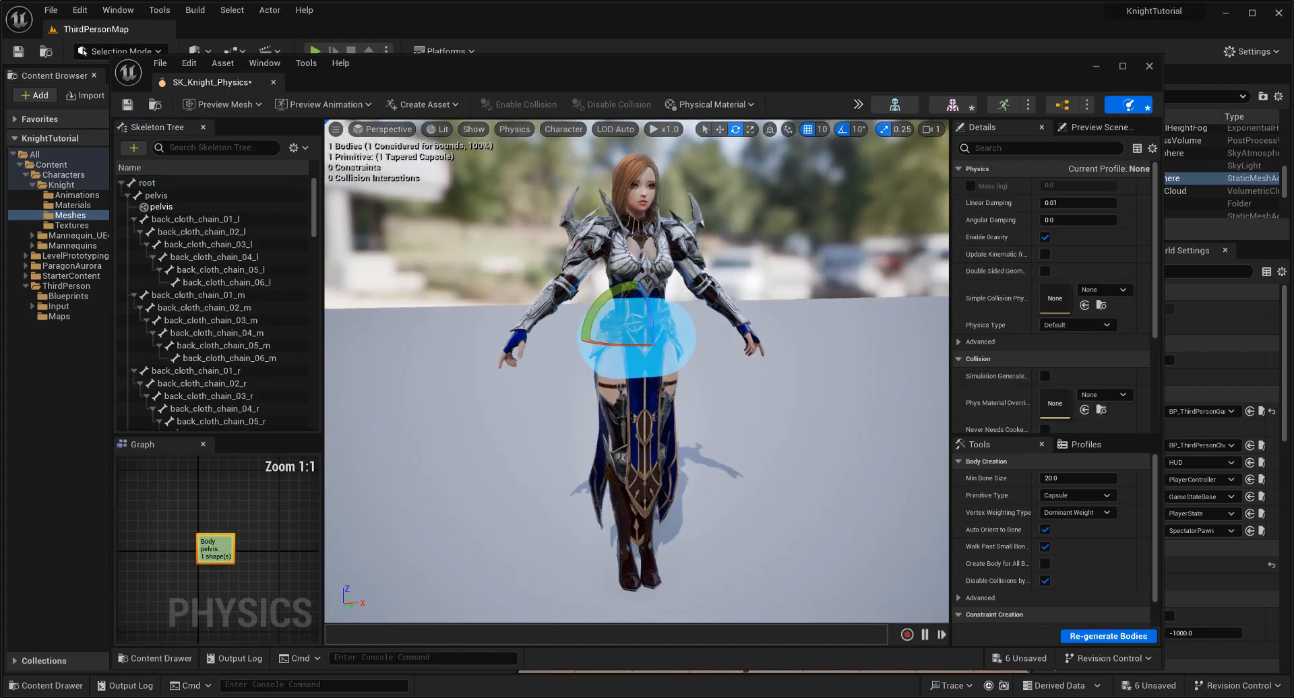
pyautogui.scroll(2, 719, 396)
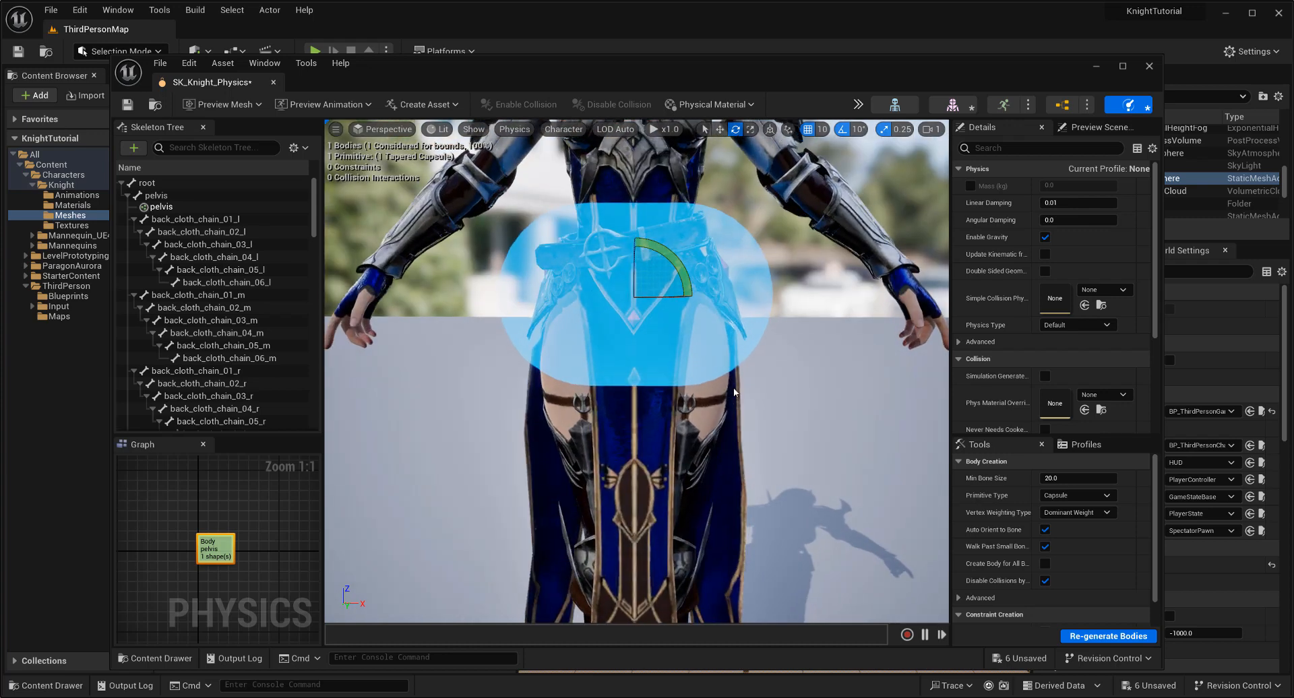
pyautogui.click(597, 304)
pyautogui.press('r')
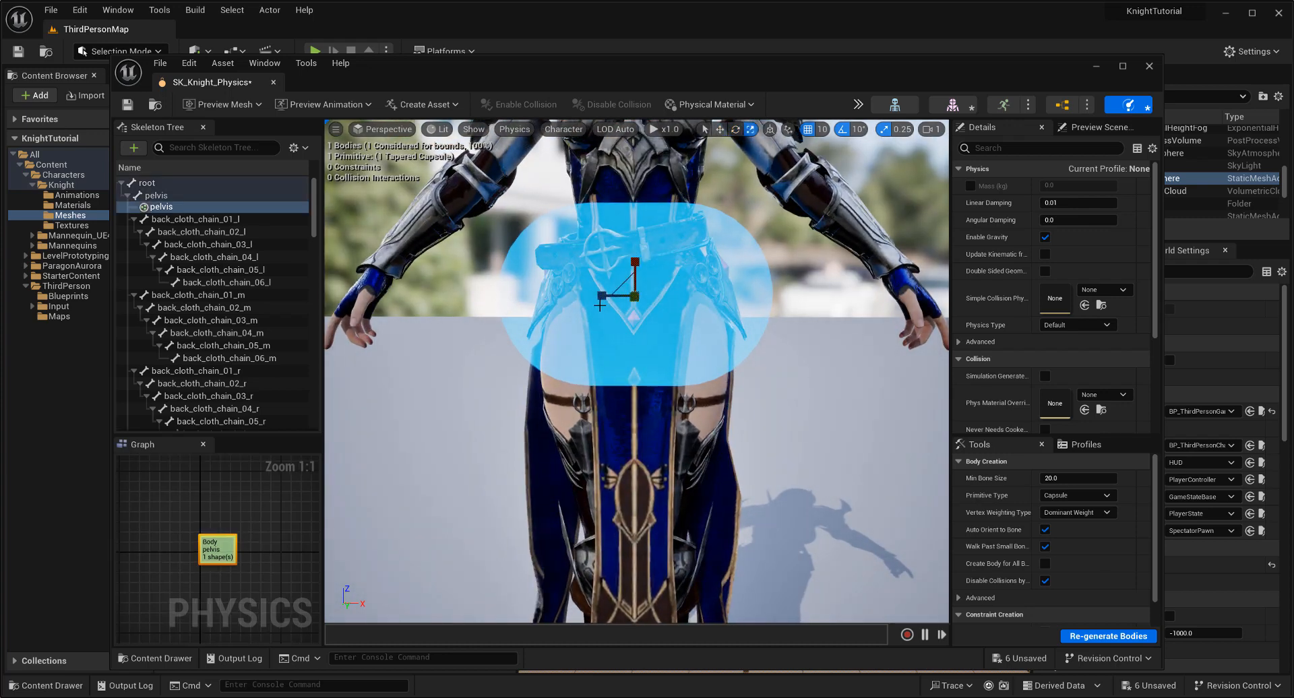
pyautogui.press('e')
pyautogui.press('r')
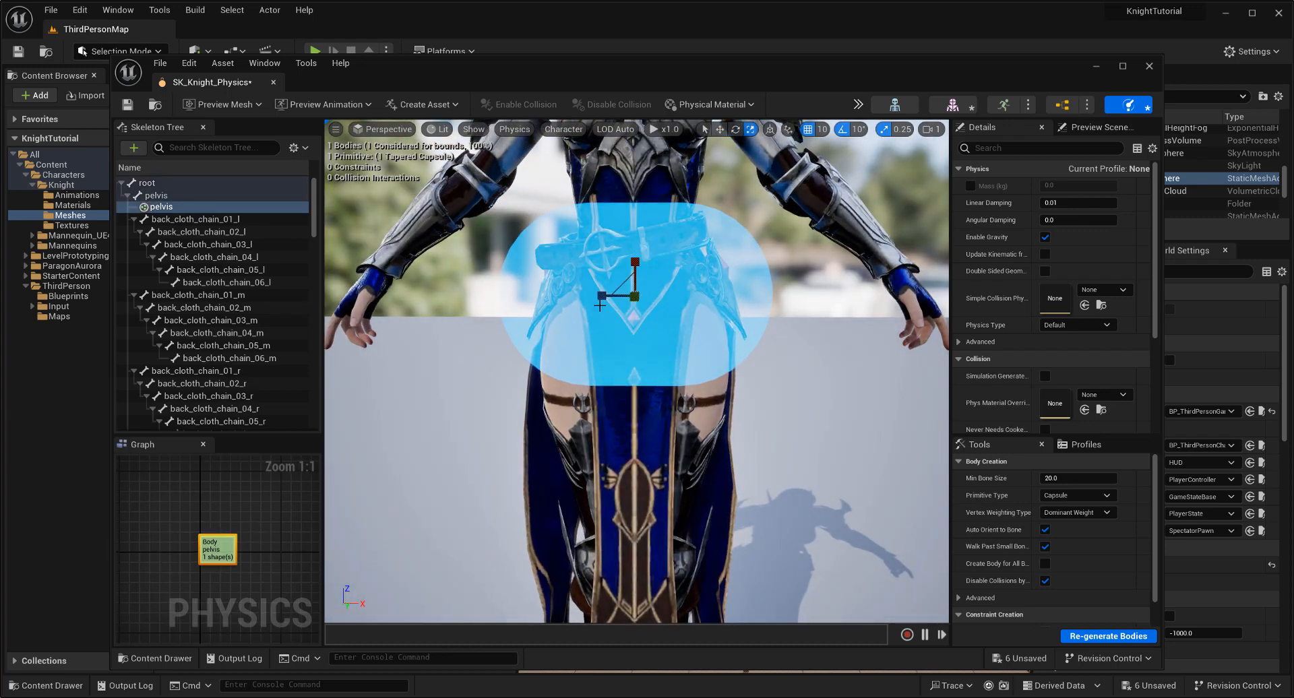
pyautogui.press('e')
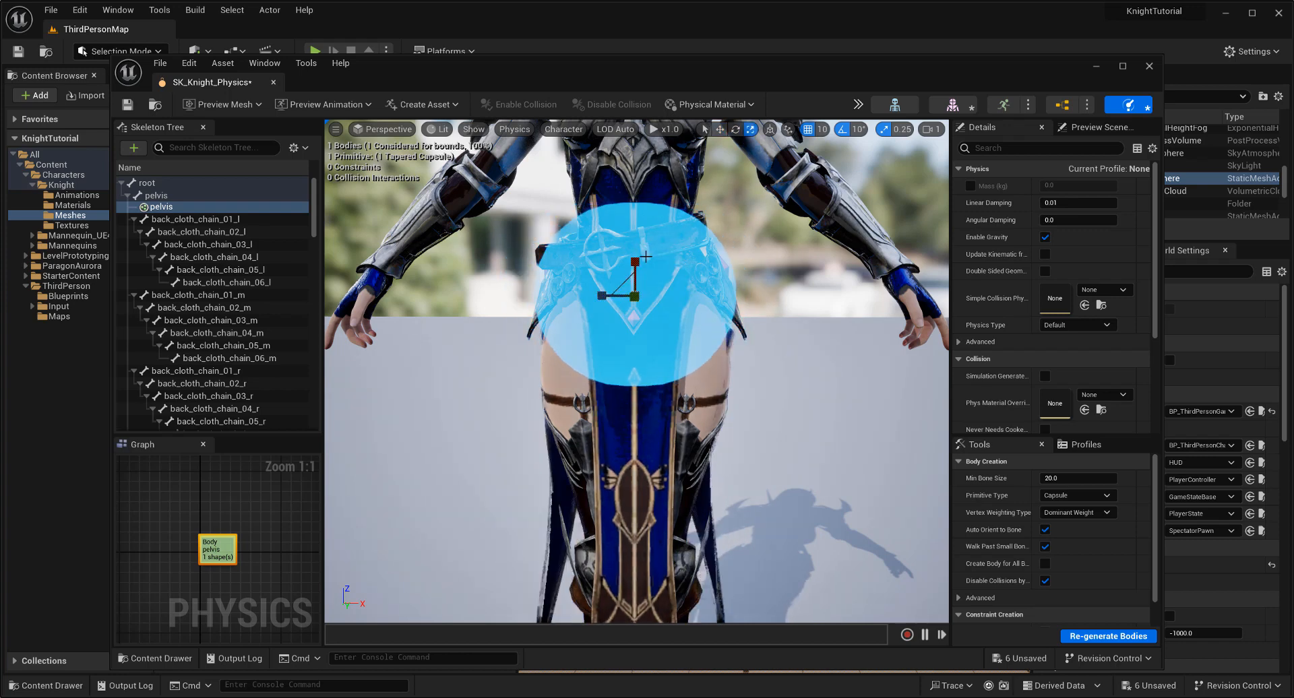
pyautogui.moveTo(635, 262); pyautogui.dragTo(635, 276)
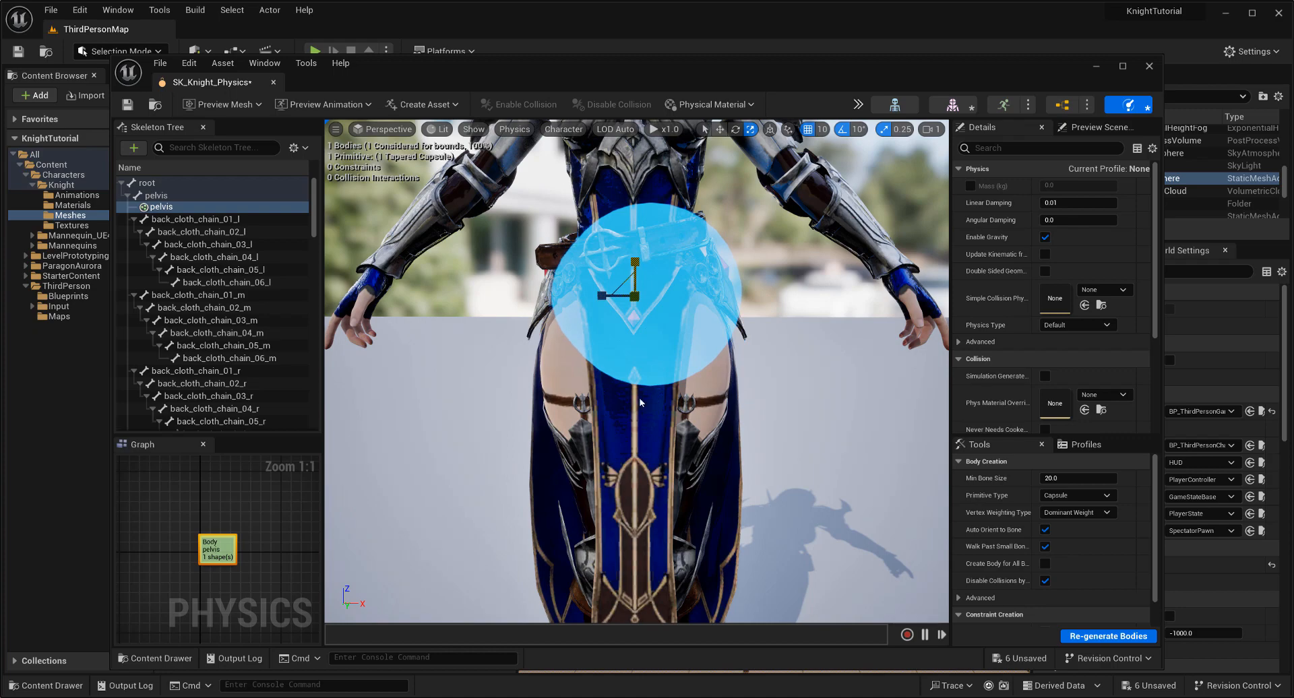
# Reduce the other end of the pelvis capsule while viewing the knight from above
pyautogui.press('e')
pyautogui.moveTo(635, 297); pyautogui.dragTo(657, 451, button='right')
pyautogui.press('w')
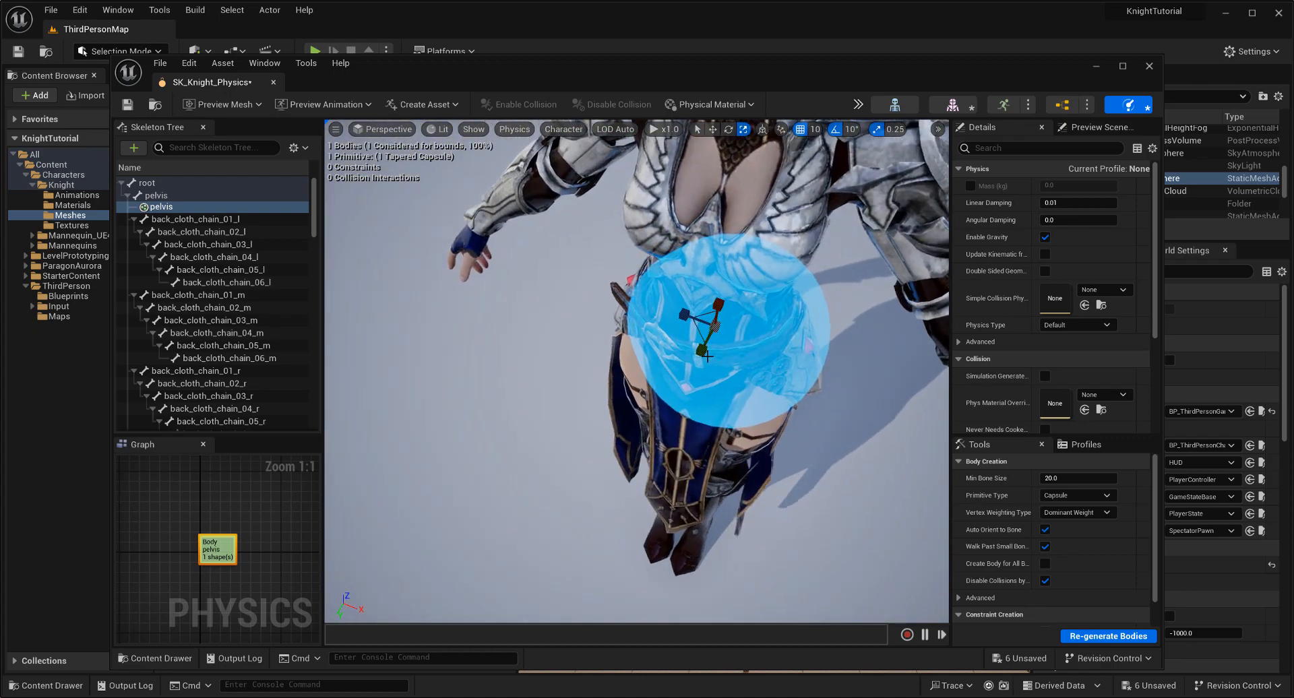
pyautogui.moveTo(701, 351); pyautogui.dragTo(707, 341)
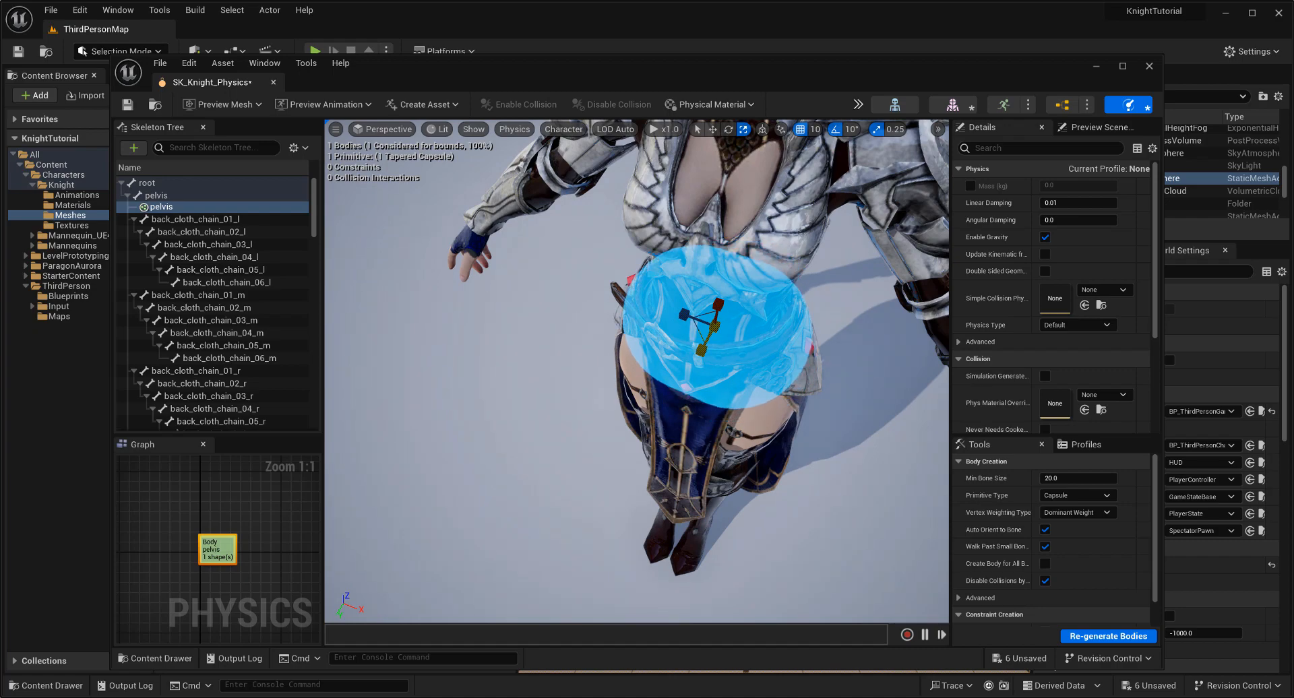
# Check the pelvis capsule from the side and front, and scale it down uniformly to fit inside the hips
pyautogui.moveTo(776, 424); pyautogui.dragTo(605, 300, button='right')
pyautogui.press('q')
pyautogui.press('s')
pyautogui.press('d')
pyautogui.press('s')
pyautogui.press('a')
pyautogui.press('q')
pyautogui.press('w')
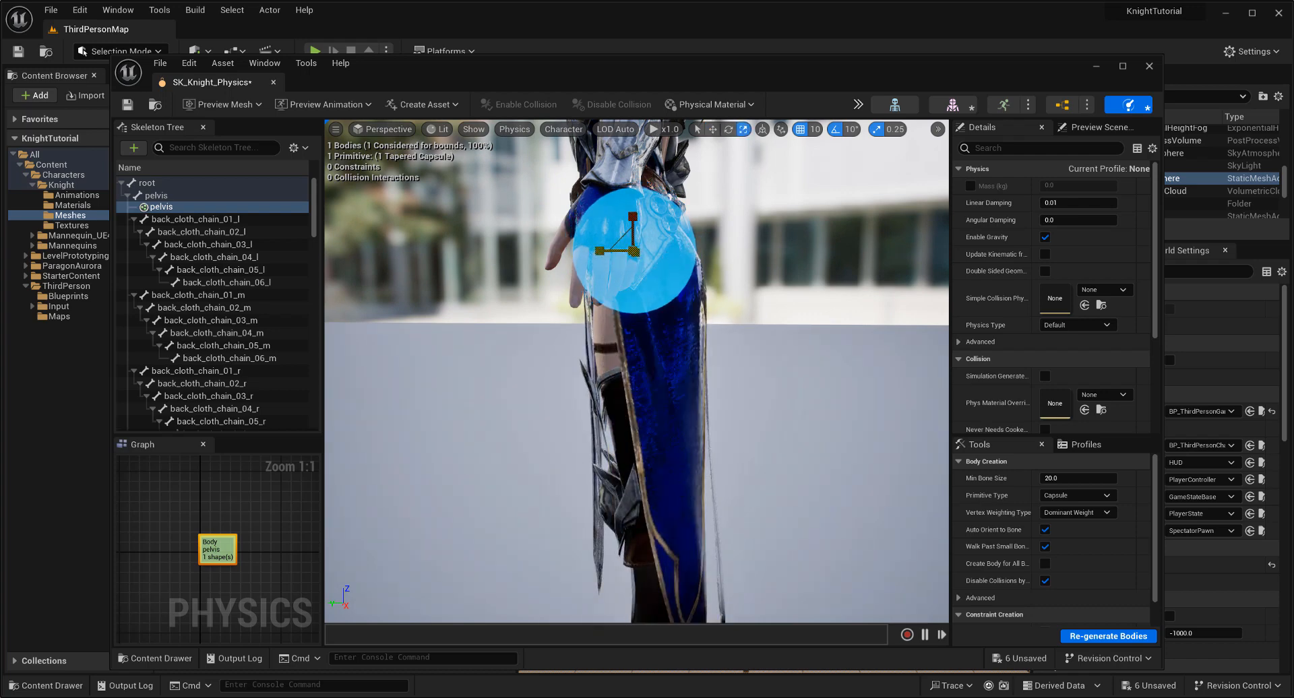
pyautogui.press('a')
pyautogui.moveTo(663, 341); pyautogui.dragTo(670, 282, button='right')
pyautogui.press('s')
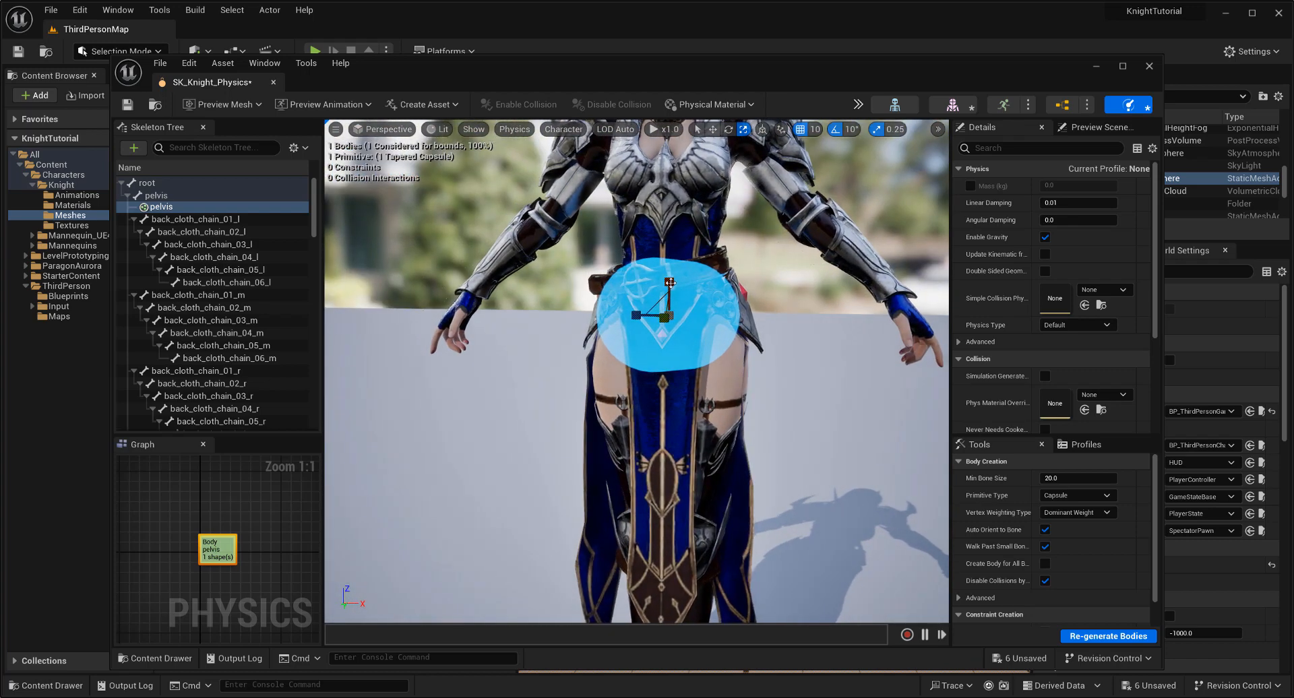
pyautogui.moveTo(673, 320); pyautogui.dragTo(685, 310)
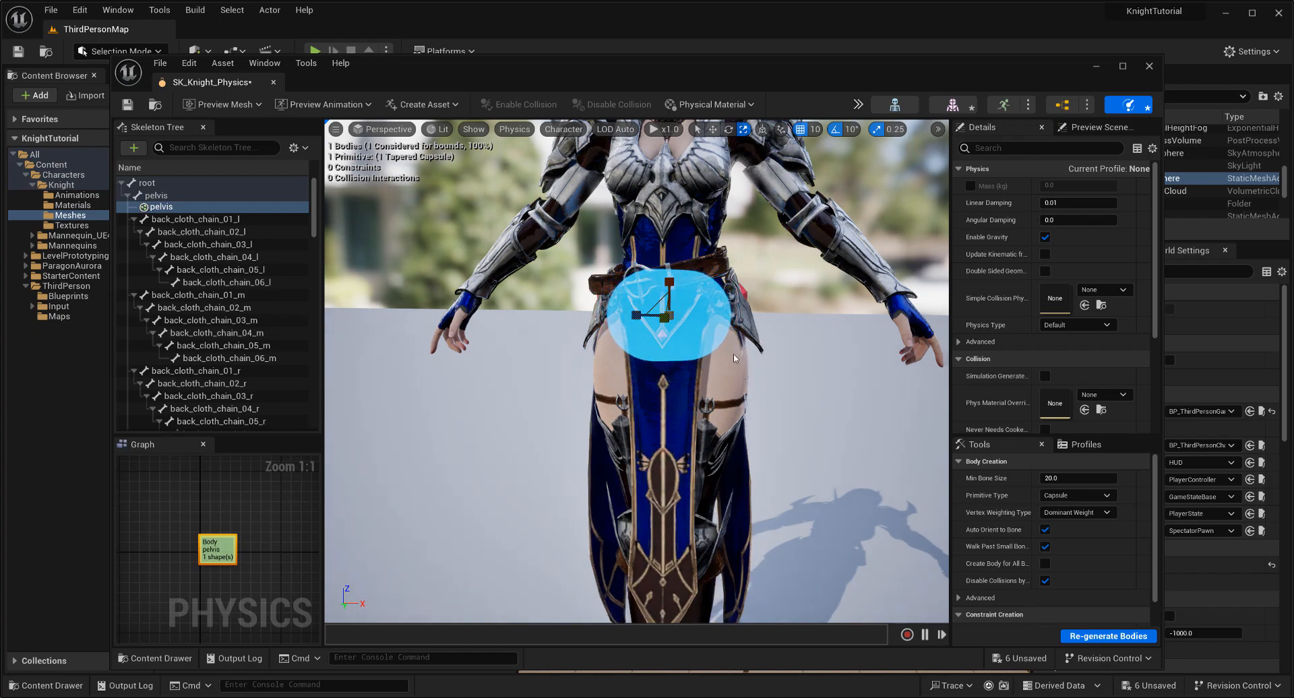
# Move the pelvis capsule slightly toward the knight's back so it sits inside the pelvis in side view
pyautogui.moveTo(735, 359); pyautogui.dragTo(384, 319, button='right')
pyautogui.press('d')
pyautogui.press('q')
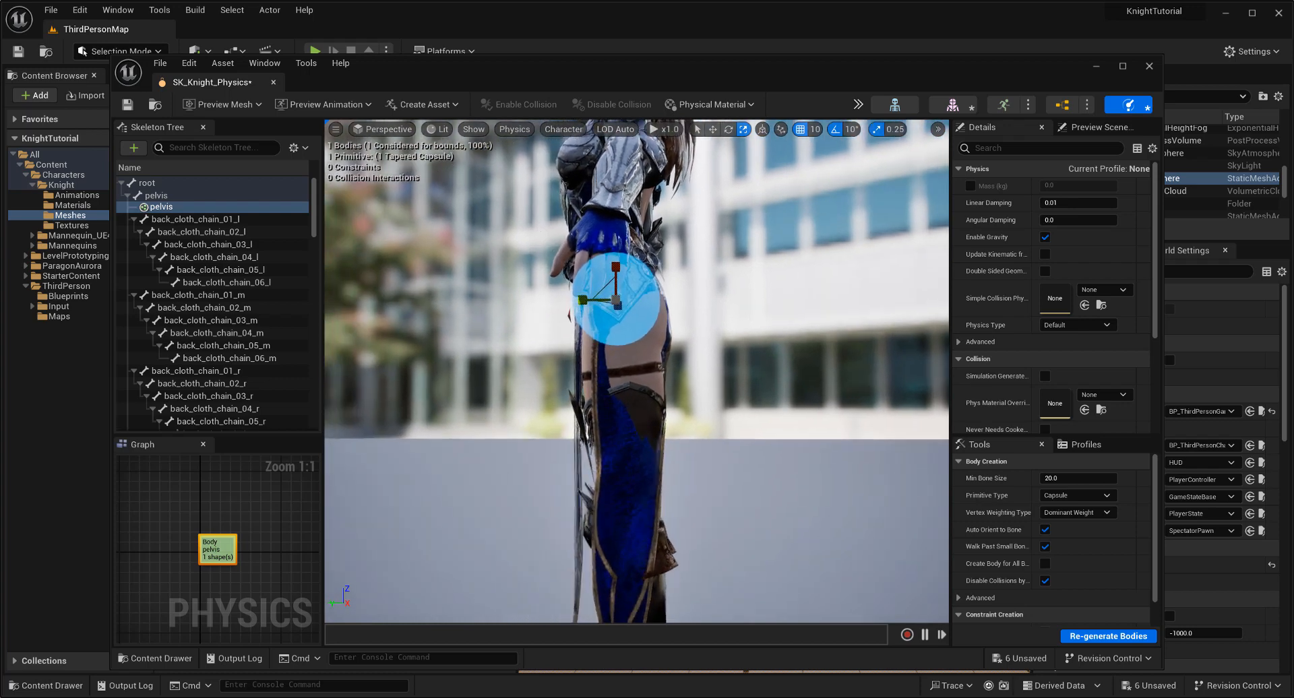
pyautogui.press('w')
pyautogui.moveTo(592, 298); pyautogui.dragTo(597, 297)
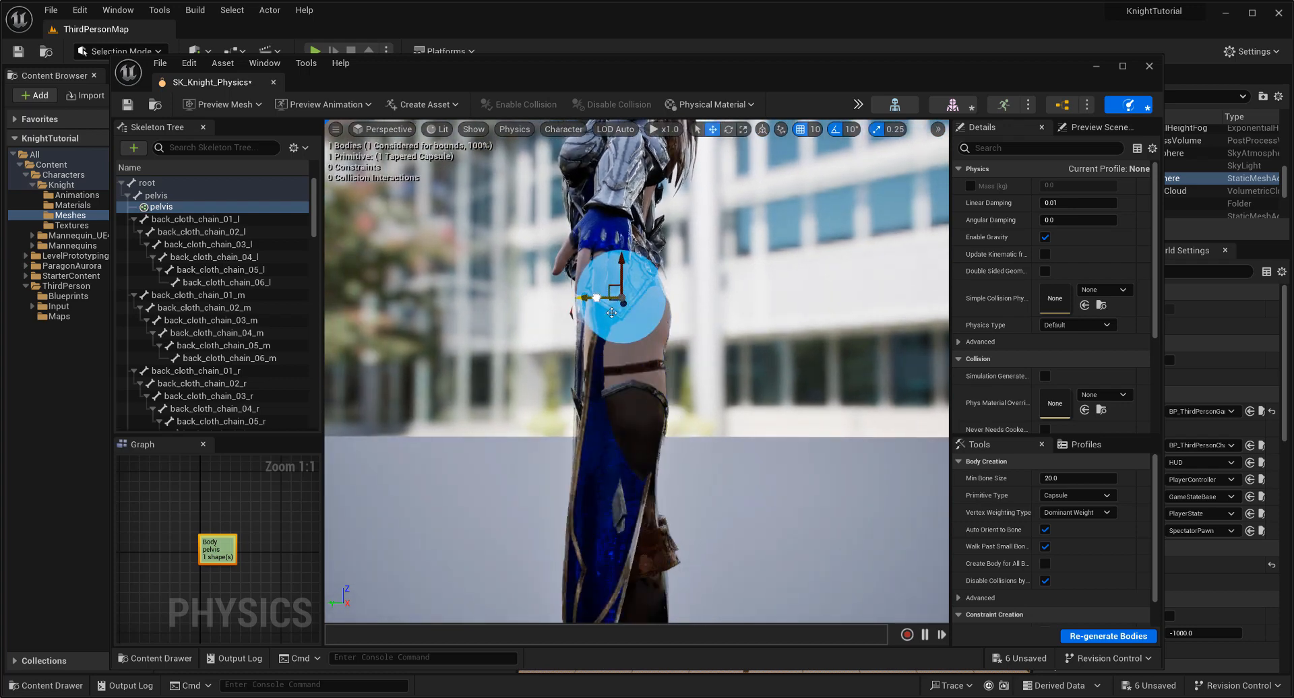
# Switch to the SK_Knight mesh, activate cloth painting, and select the SK_Knight_Clothing_0 clothing data
pyautogui.press('a')
pyautogui.moveTo(703, 362); pyautogui.dragTo(826, 384, button='right')
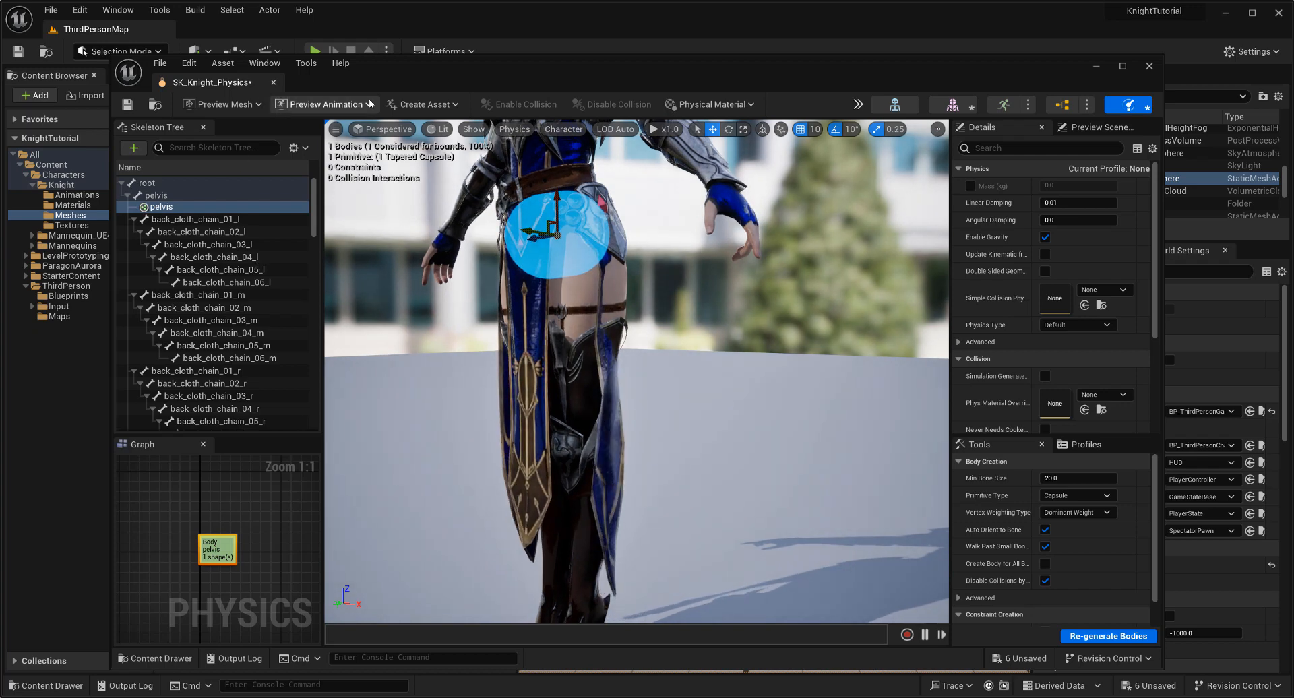
pyautogui.moveTo(649, 74); pyautogui.dragTo(681, 77)
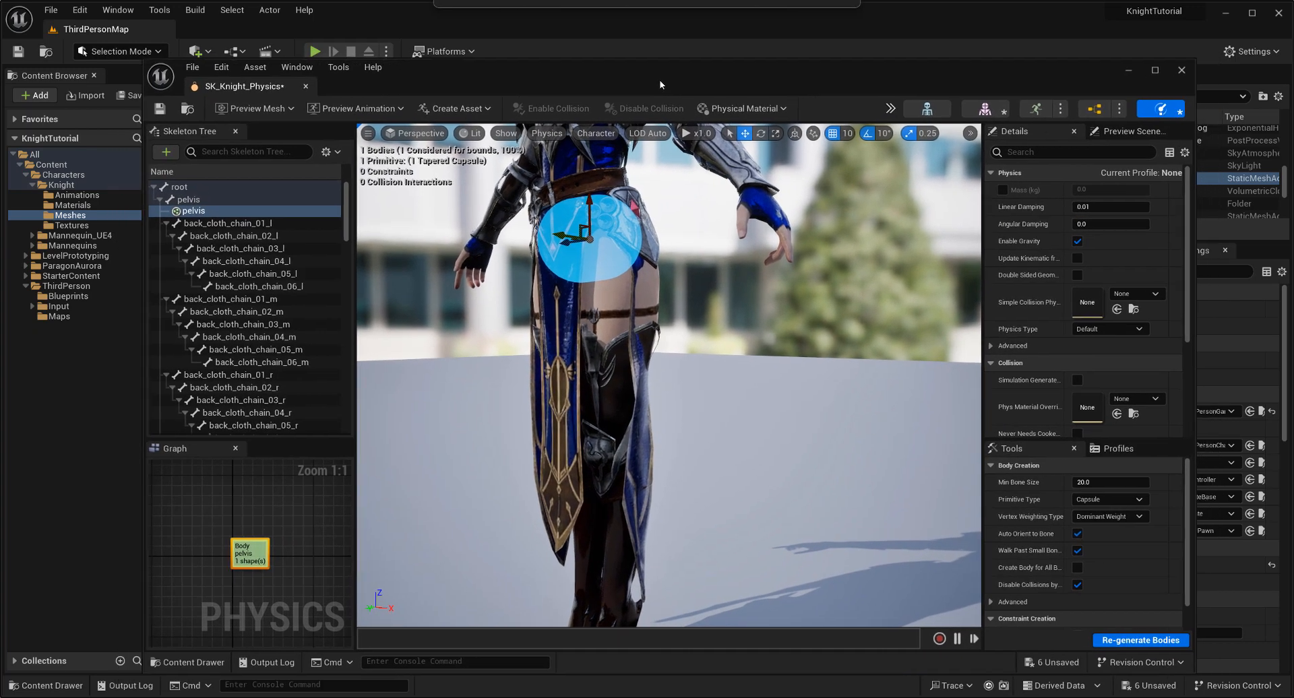
pyautogui.click(989, 111)
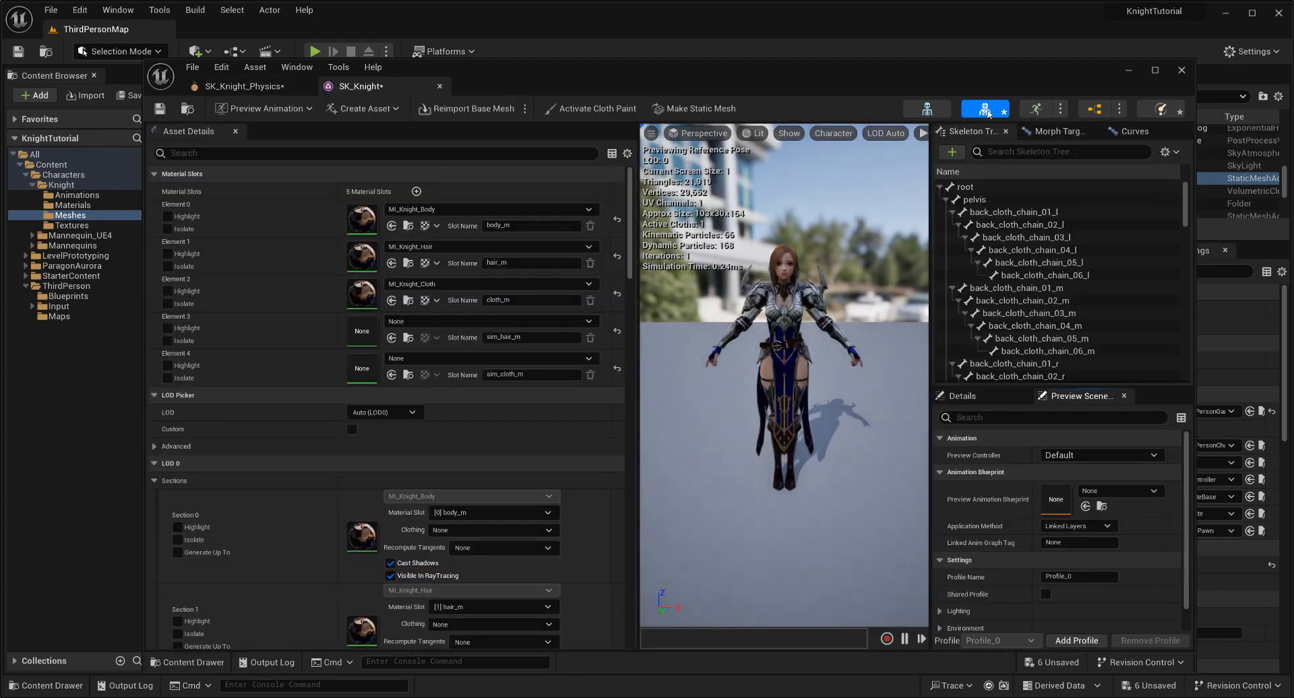
pyautogui.click(595, 112)
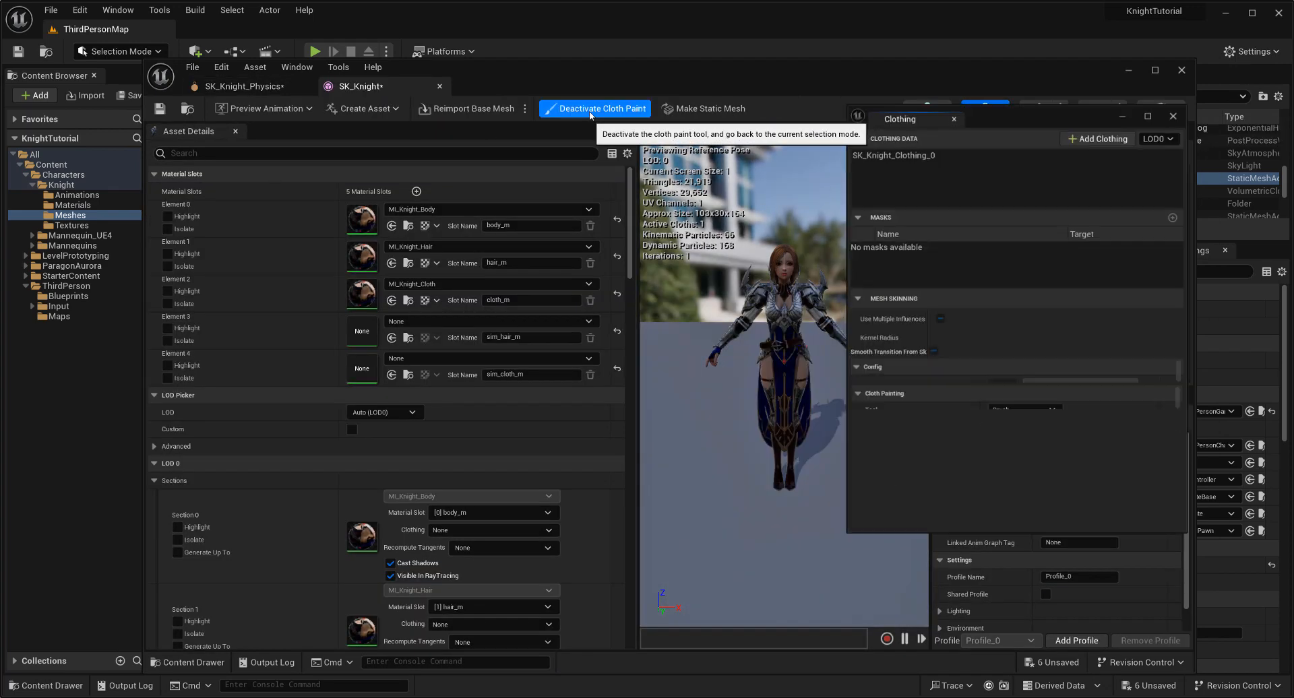
pyautogui.click(896, 152)
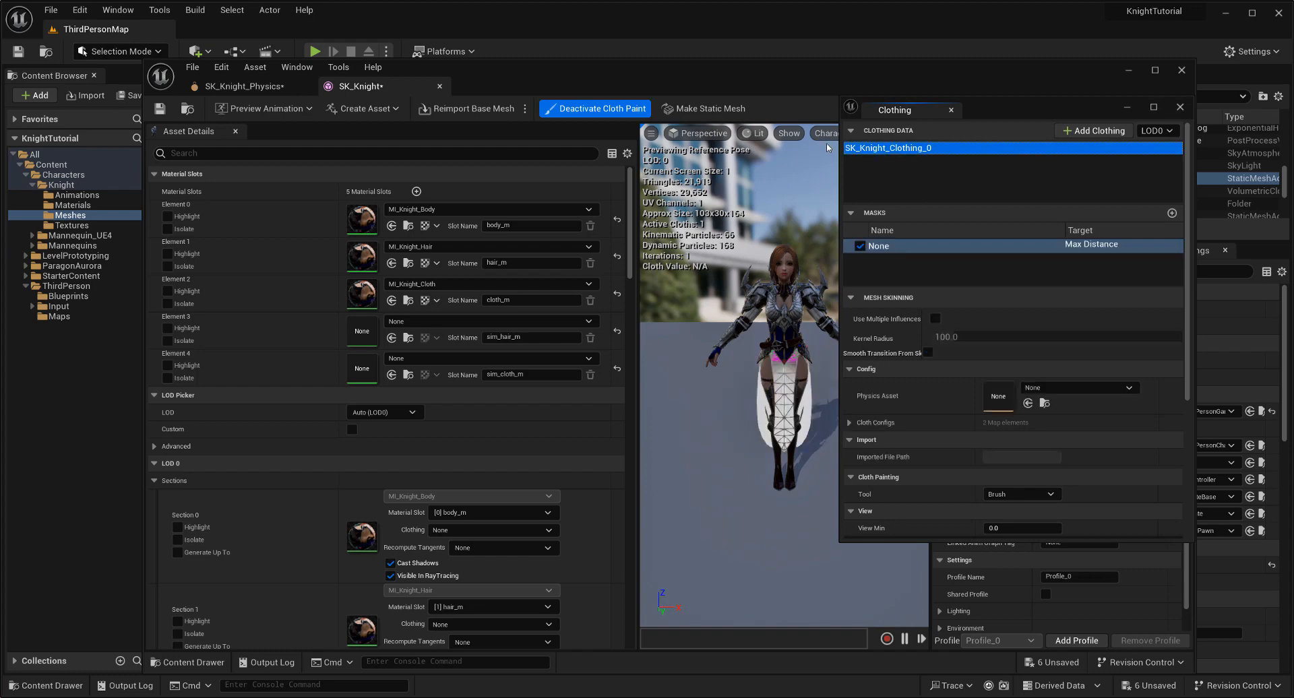
# Assign SK_Knight_Physics as the clothing's Physics Asset, deactivate cloth painting, and close the Clothing window
pyautogui.click(1078, 387)
pyautogui.scroll(-2, 1111, 609)
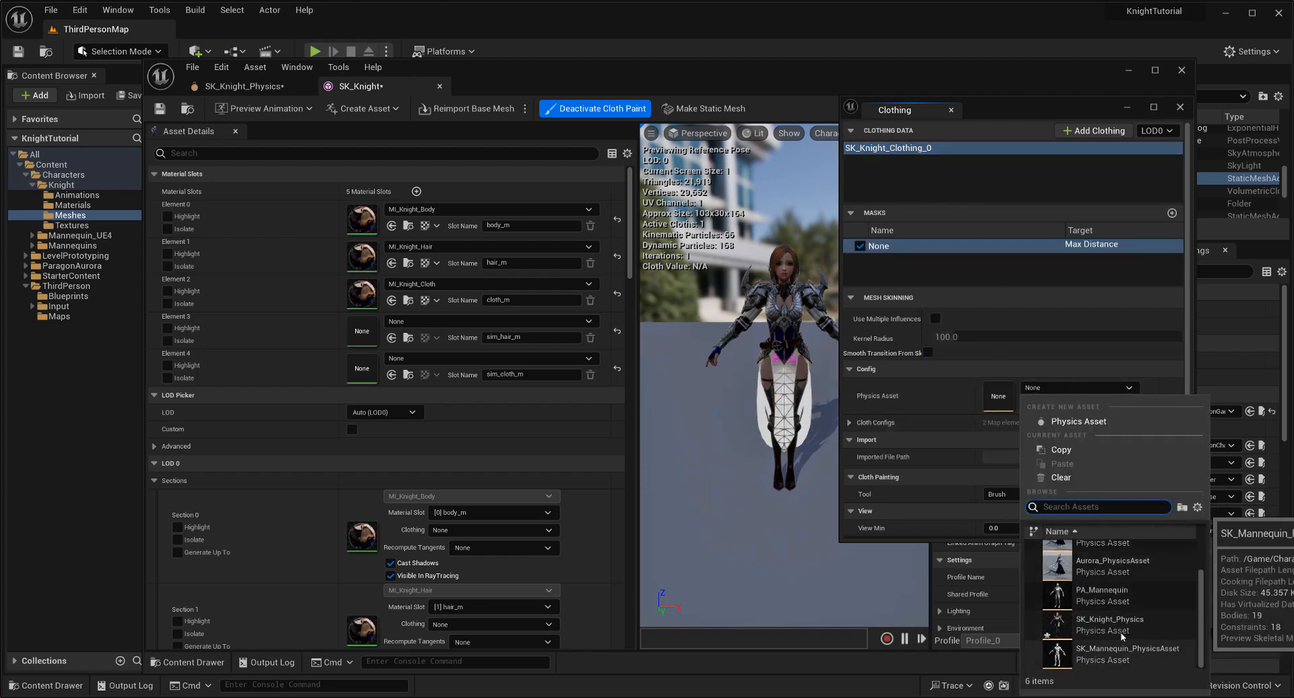
pyautogui.click(1109, 627)
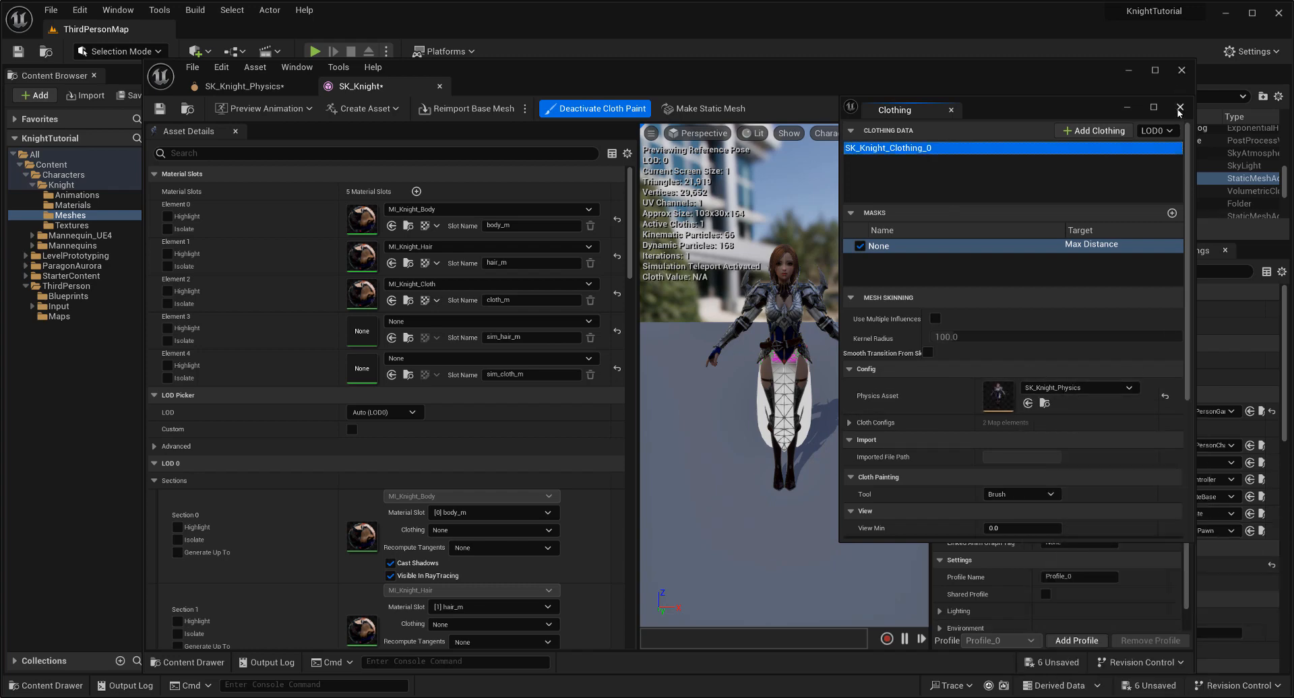
pyautogui.click(550, 114)
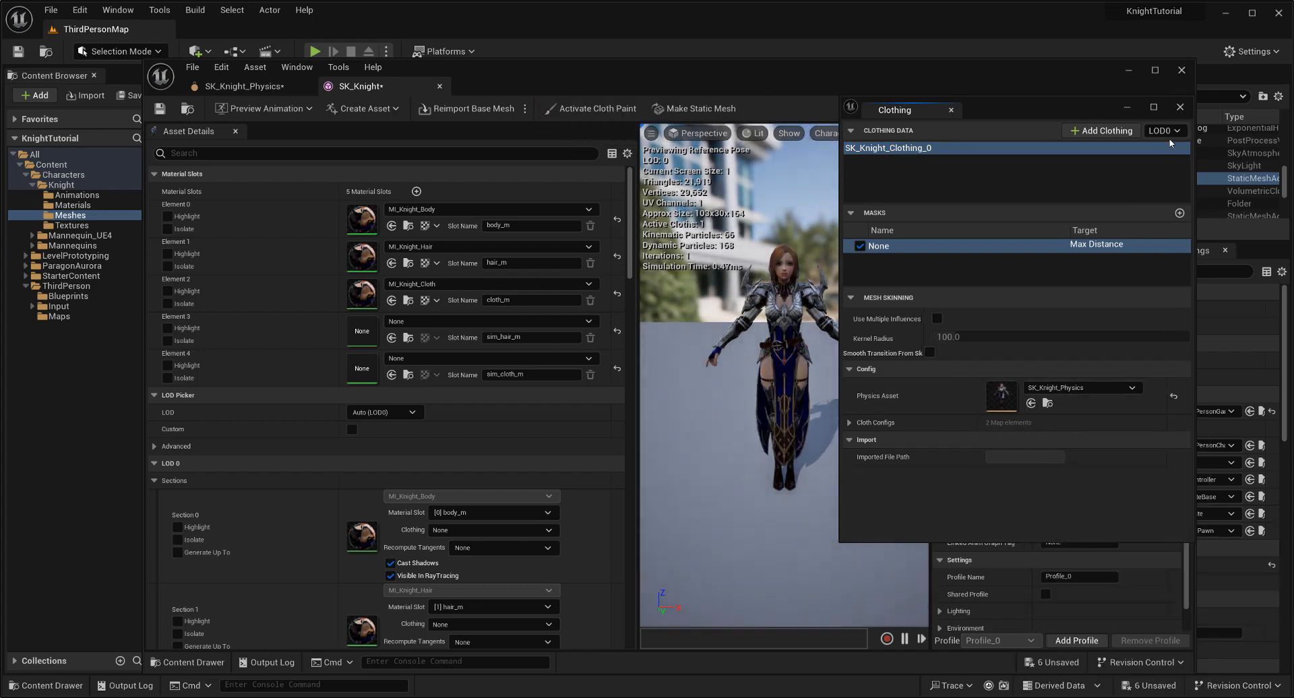
pyautogui.click(1179, 107)
# Return to the SK_Knight_Physics asset and fine-tune the pelvis capsule's position within the hips
pyautogui.click(244, 87)
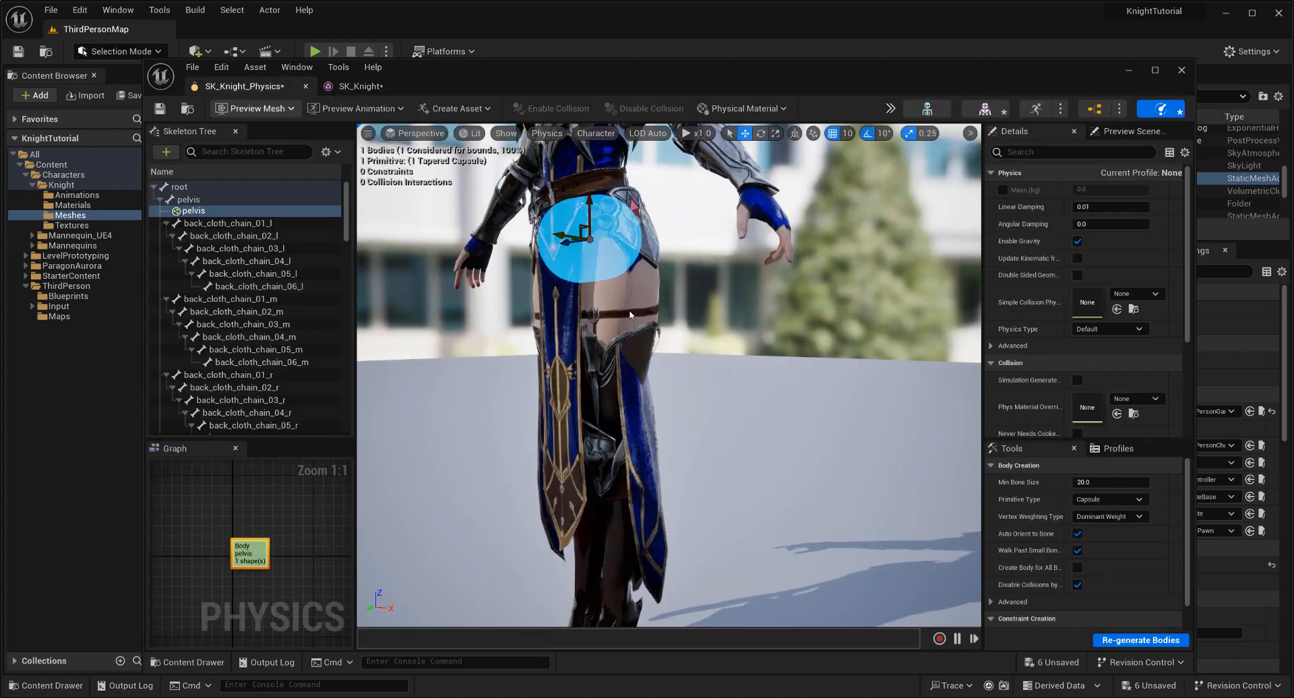
pyautogui.keyDown('alt'); pyautogui.moveTo(754, 337); pyautogui.dragTo(620, 335); pyautogui.keyUp('alt')
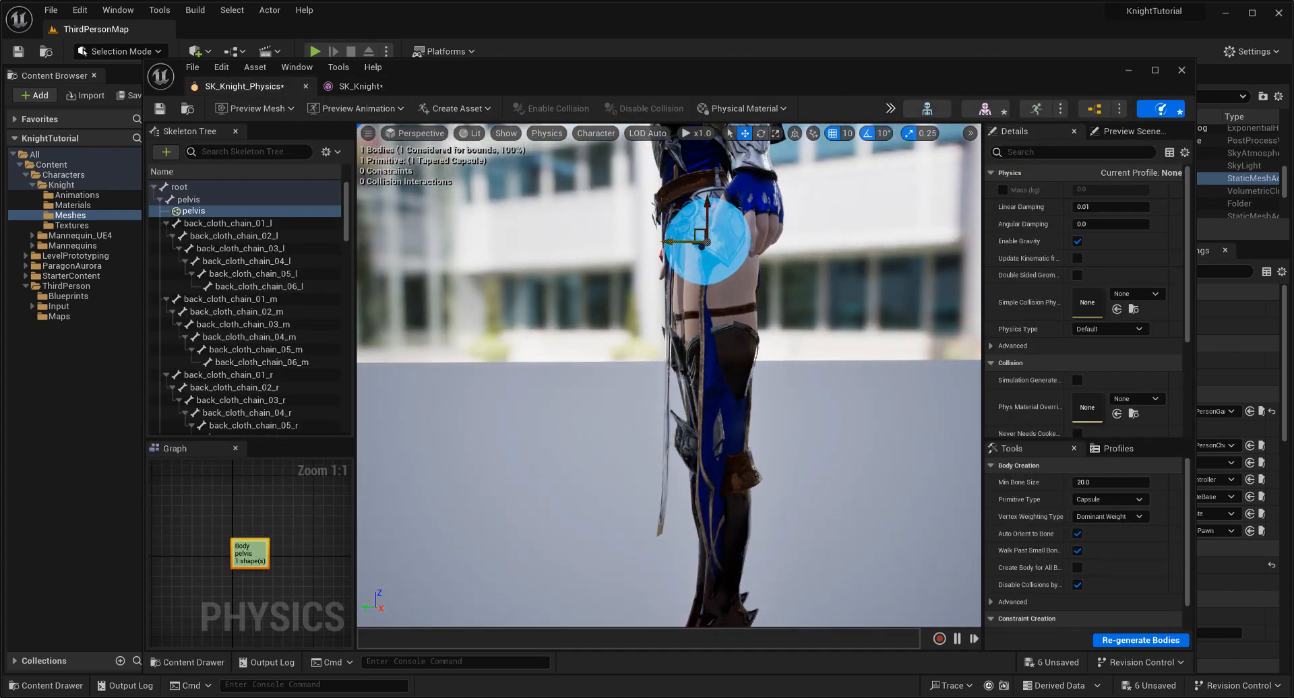
pyautogui.moveTo(669, 239); pyautogui.dragTo(693, 240)
pyautogui.keyDown('alt'); pyautogui.moveTo(735, 291); pyautogui.dragTo(823, 290); pyautogui.keyUp('alt')
pyautogui.moveTo(769, 242)
pyautogui.mouseDown()
pyautogui.moveTo(742, 240)
pyautogui.moveTo(674, 288)
pyautogui.moveTo(769, 229)
pyautogui.mouseUp()
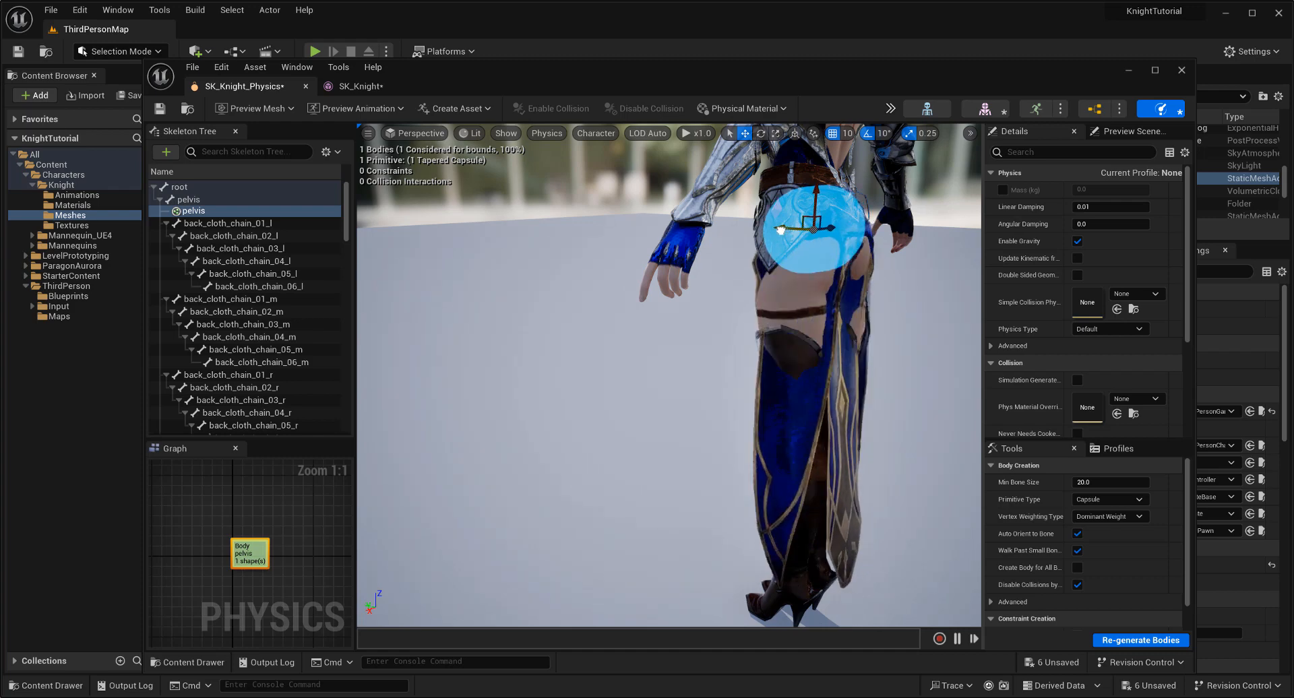
# Find the thigh_l bone in the skeleton, collapsing the spine_01 branch, and add a clothing-only tapered capsule to it
pyautogui.click(928, 399)
pyautogui.keyDown('alt'); pyautogui.moveTo(927, 399); pyautogui.dragTo(954, 348); pyautogui.keyUp('alt')
pyautogui.scroll(-6, 242, 303)
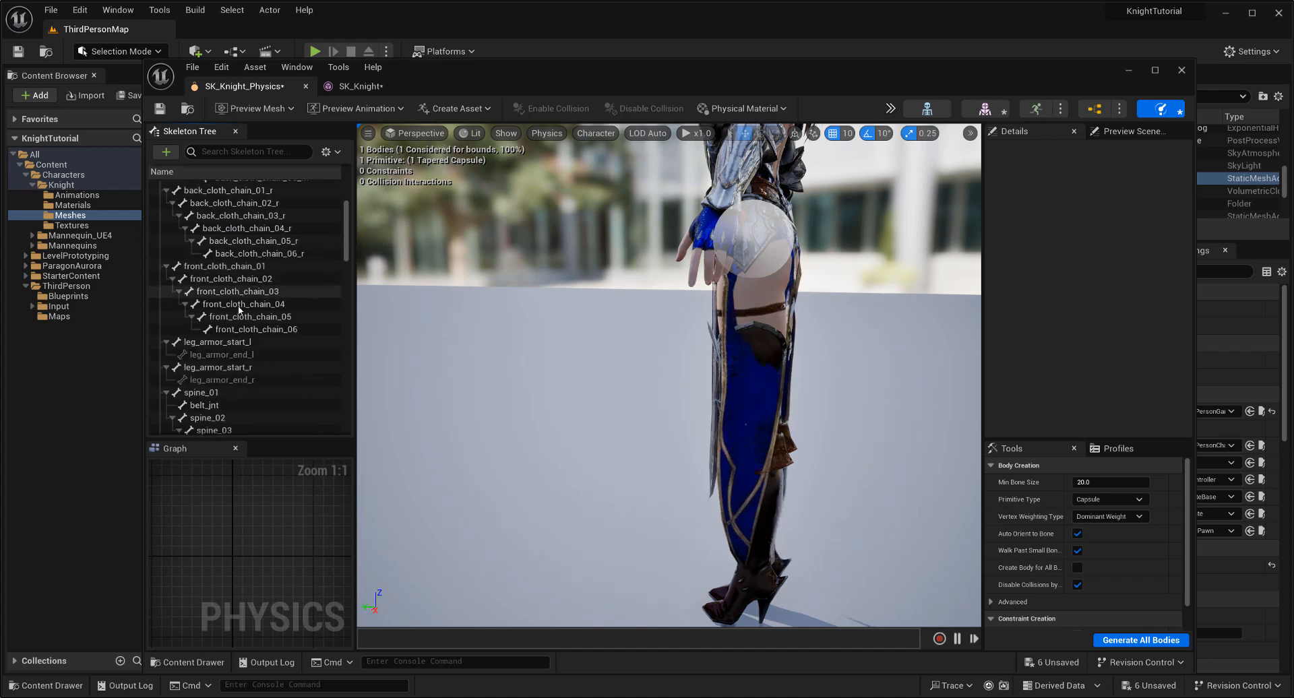
pyautogui.scroll(-3, 242, 345)
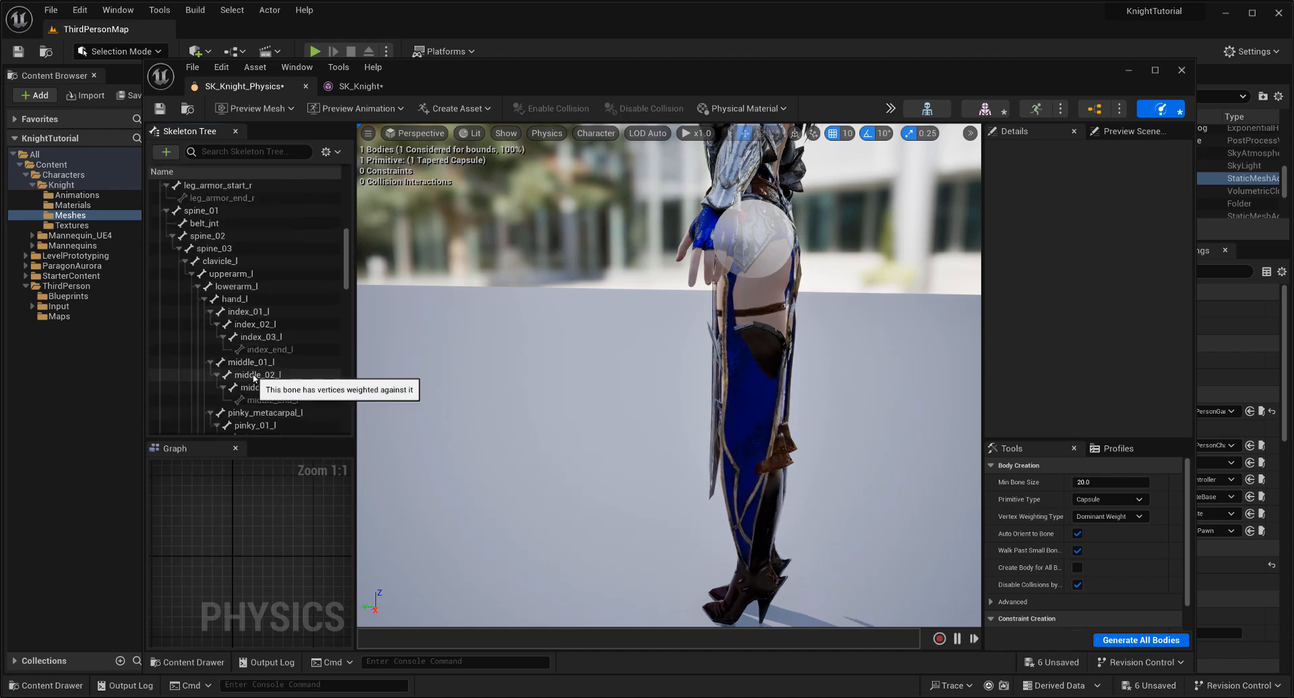
pyautogui.scroll(4, 253, 374)
pyautogui.scroll(-2, 254, 375)
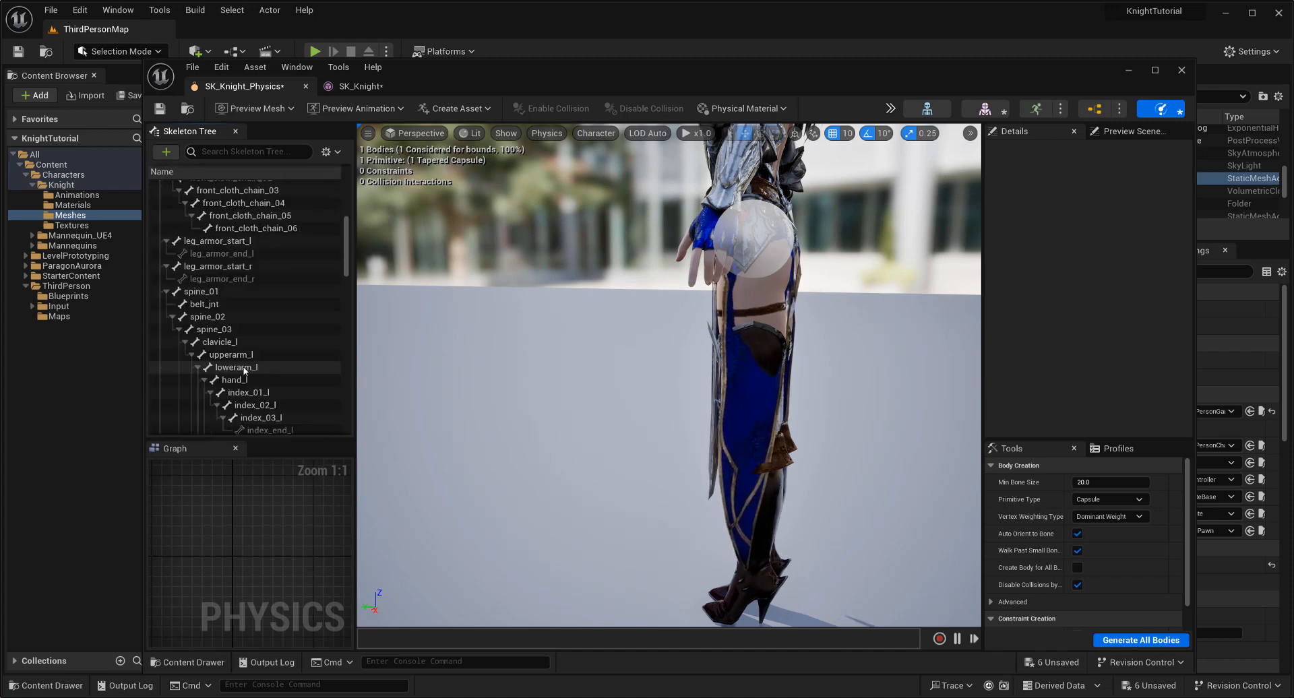
pyautogui.click(167, 292)
pyautogui.click(201, 304)
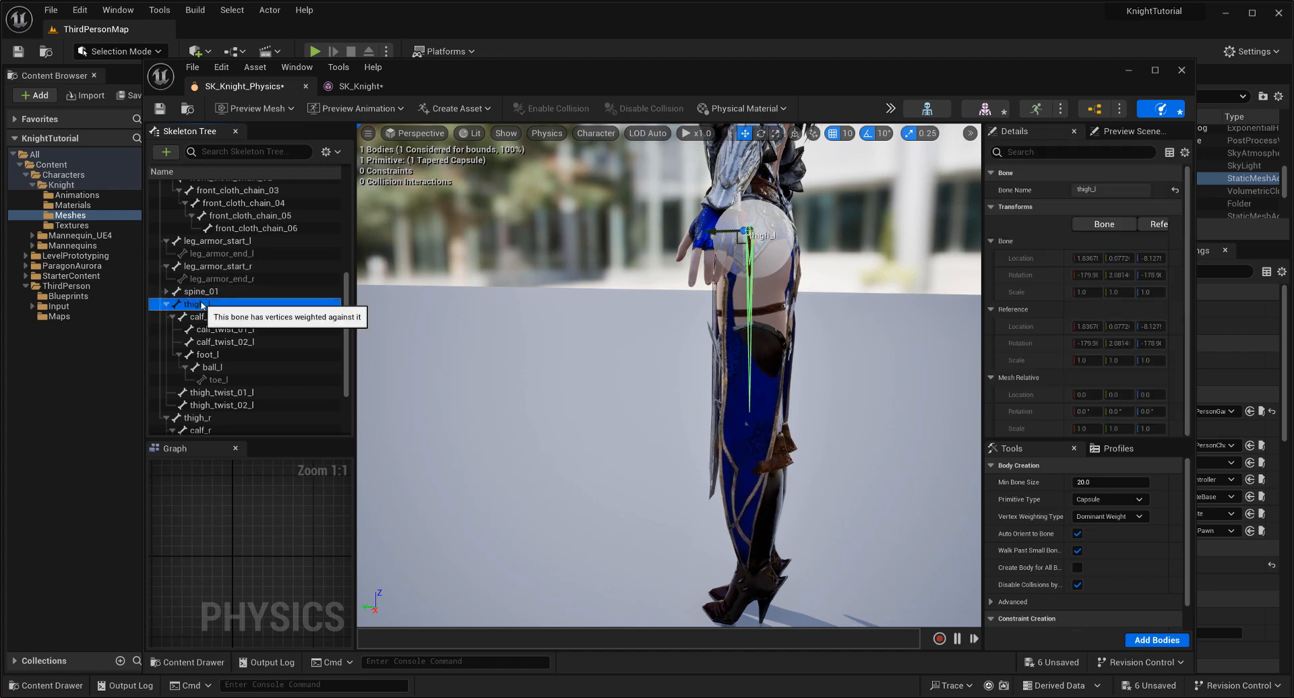
pyautogui.rightClick(201, 305)
pyautogui.moveTo(301, 378)
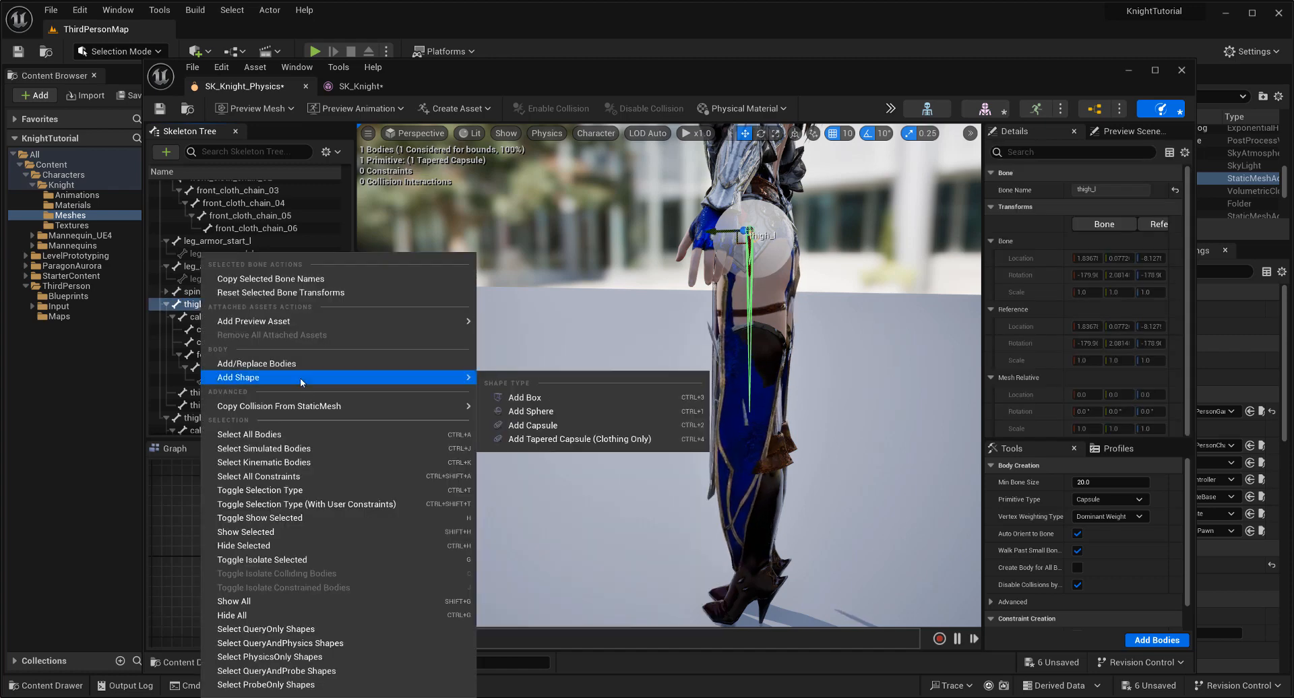
pyautogui.click(593, 438)
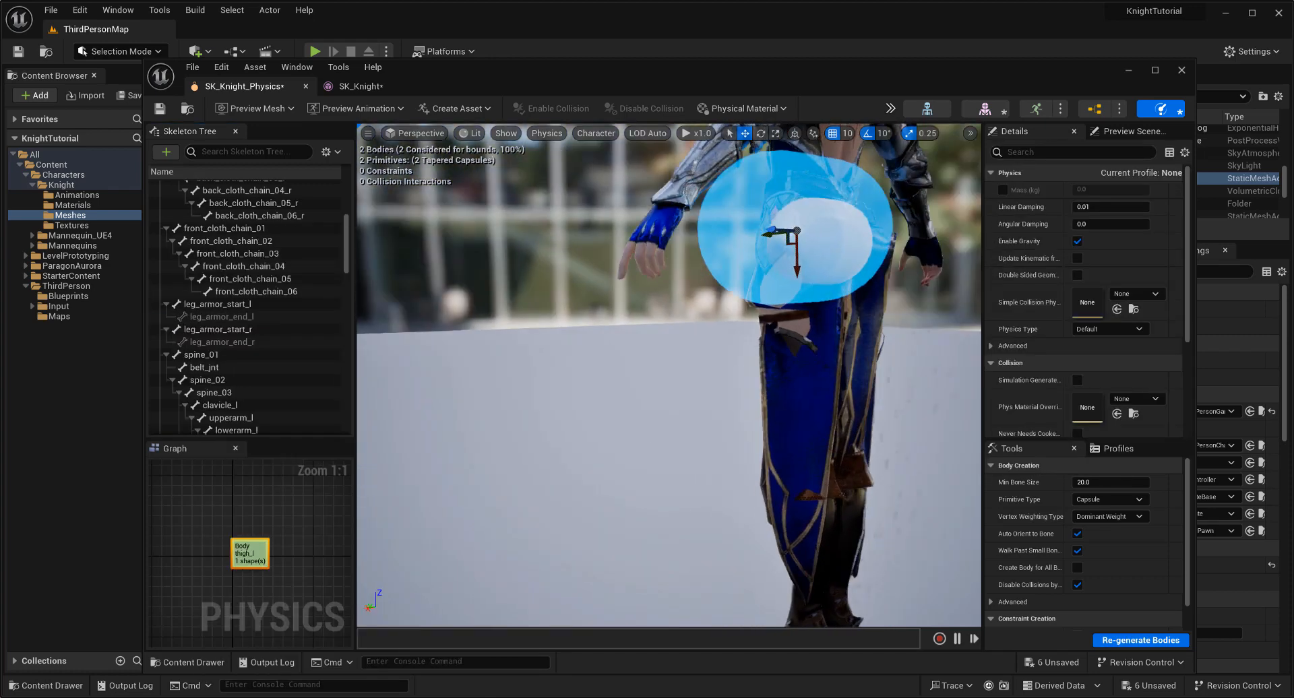
# Rotate the thigh_l capsule 90 degrees to stand upright and move it down along the left thigh
pyautogui.press('e')
pyautogui.moveTo(817, 284); pyautogui.dragTo(765, 233)
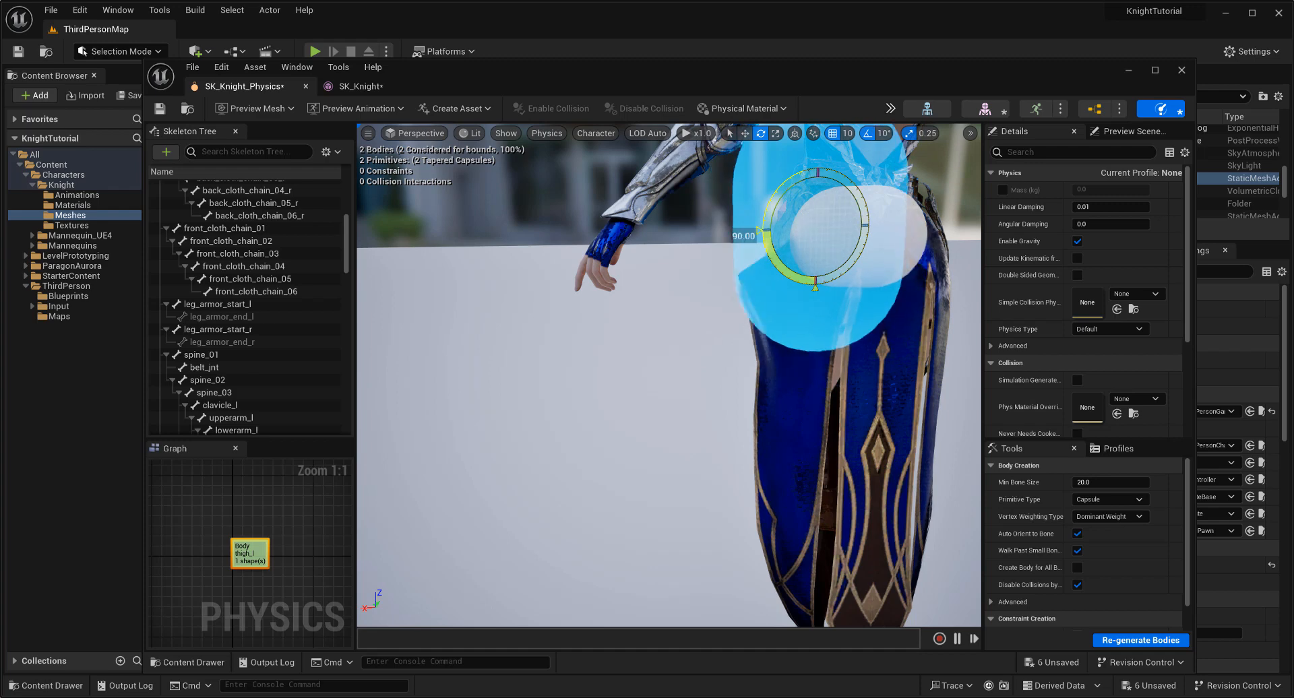
pyautogui.moveTo(741, 357); pyautogui.dragTo(694, 361, button='right')
pyautogui.press('w')
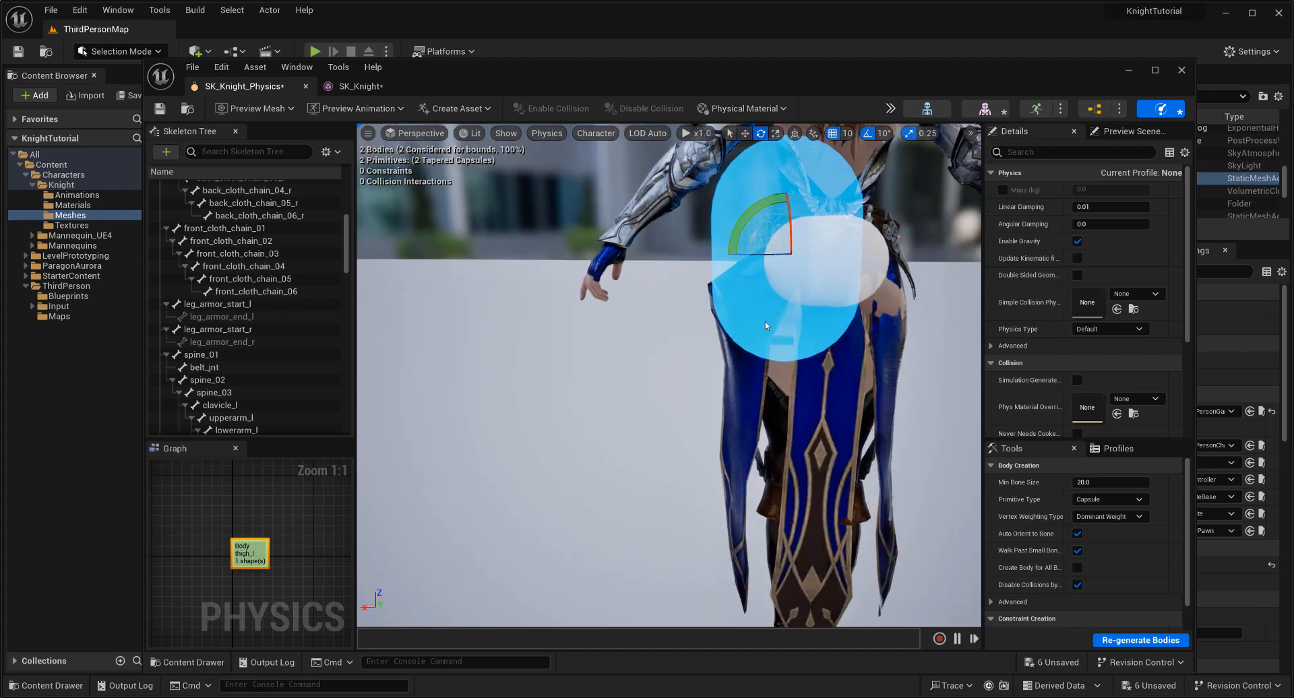
pyautogui.moveTo(786, 214); pyautogui.dragTo(790, 335)
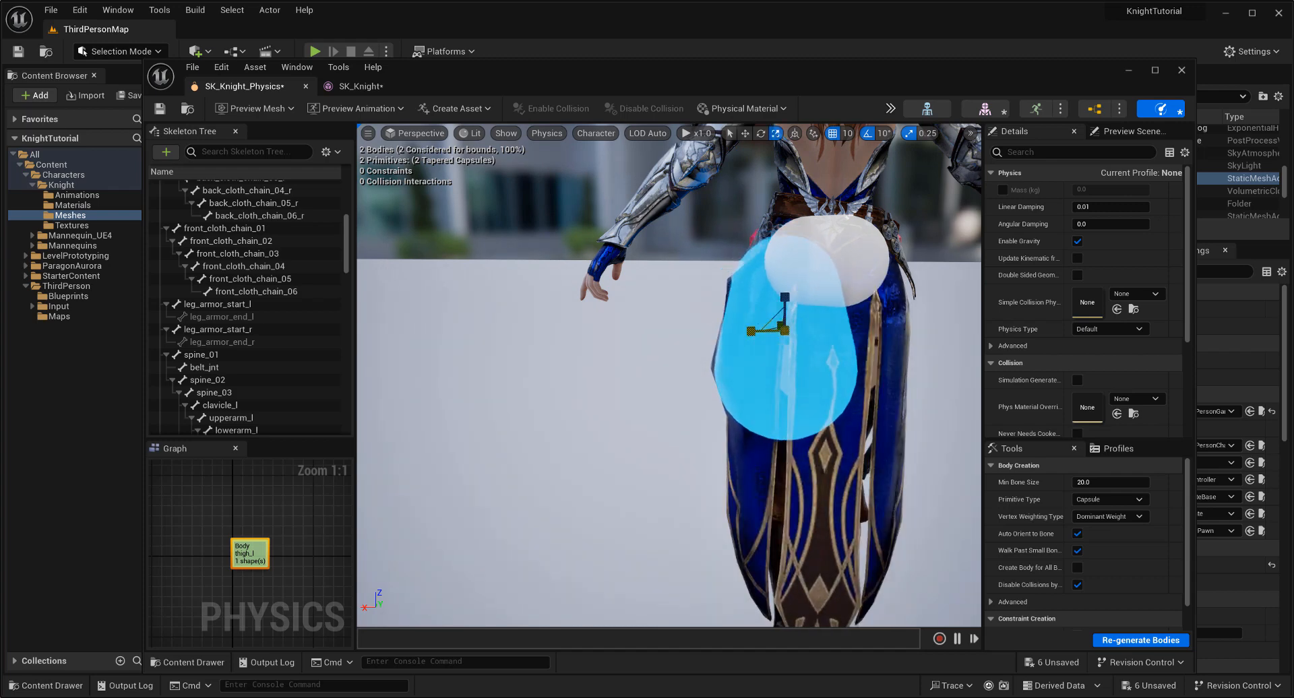
# Scale the left thigh capsule narrower, undo the last adjustments, and reselect the capsule
pyautogui.moveTo(599, 386); pyautogui.dragTo(694, 371, button='right')
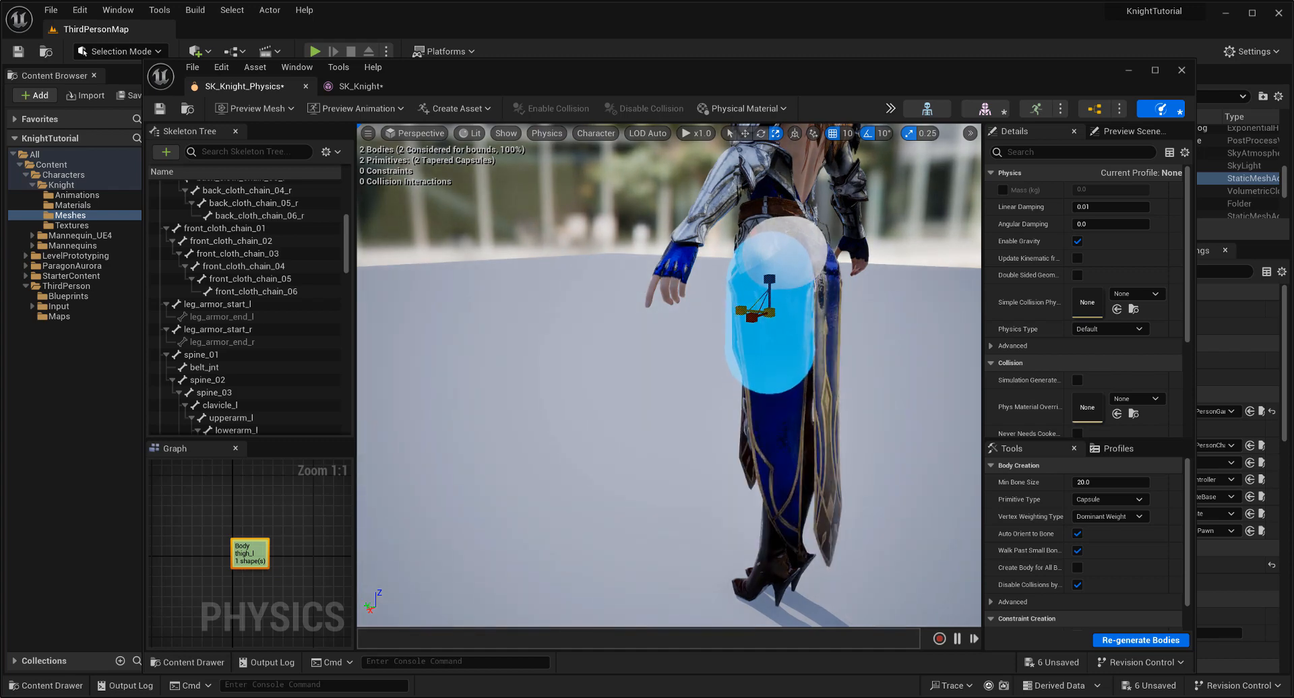
pyautogui.moveTo(670, 375); pyautogui.dragTo(742, 325, button='right')
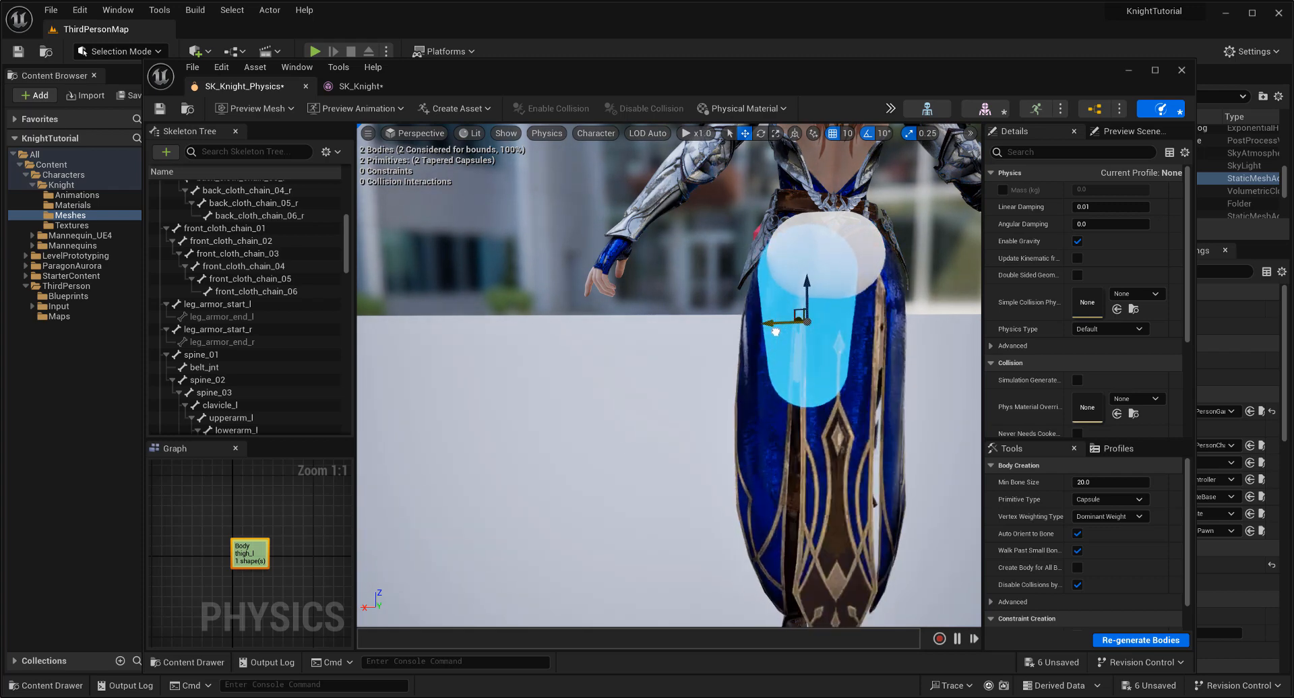
pyautogui.hotkey('ctrl', 'z')
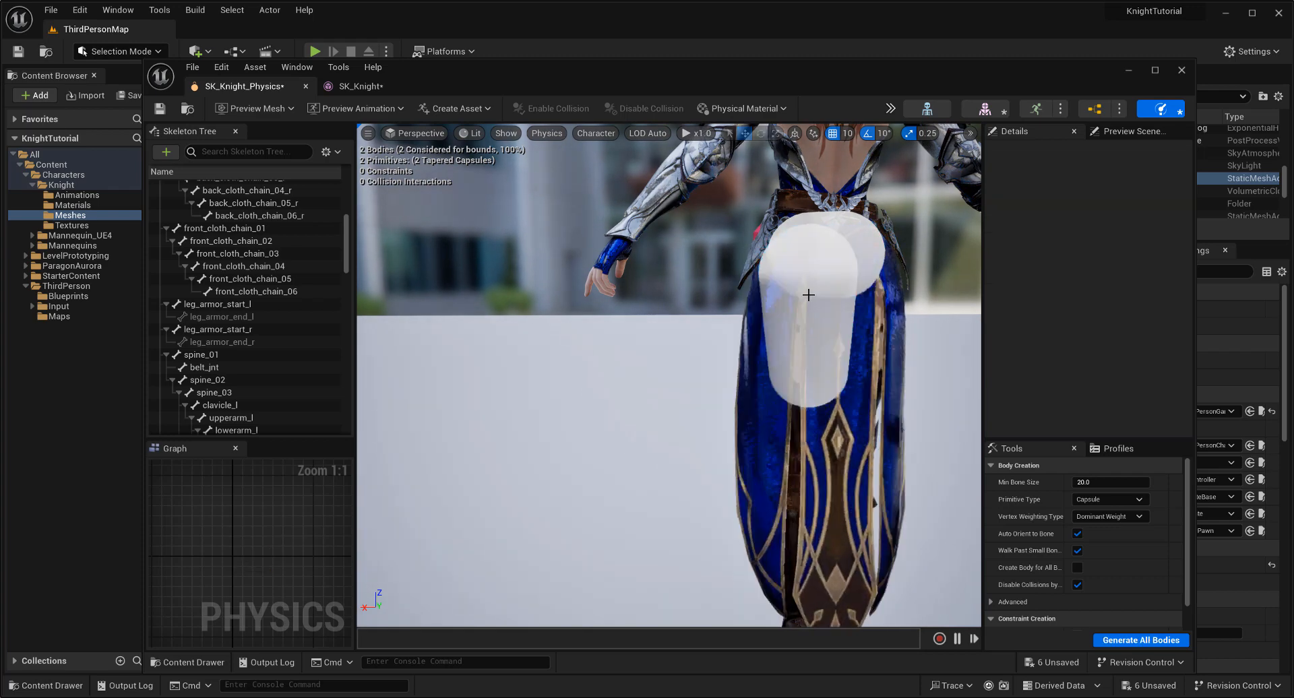
pyautogui.click(779, 292)
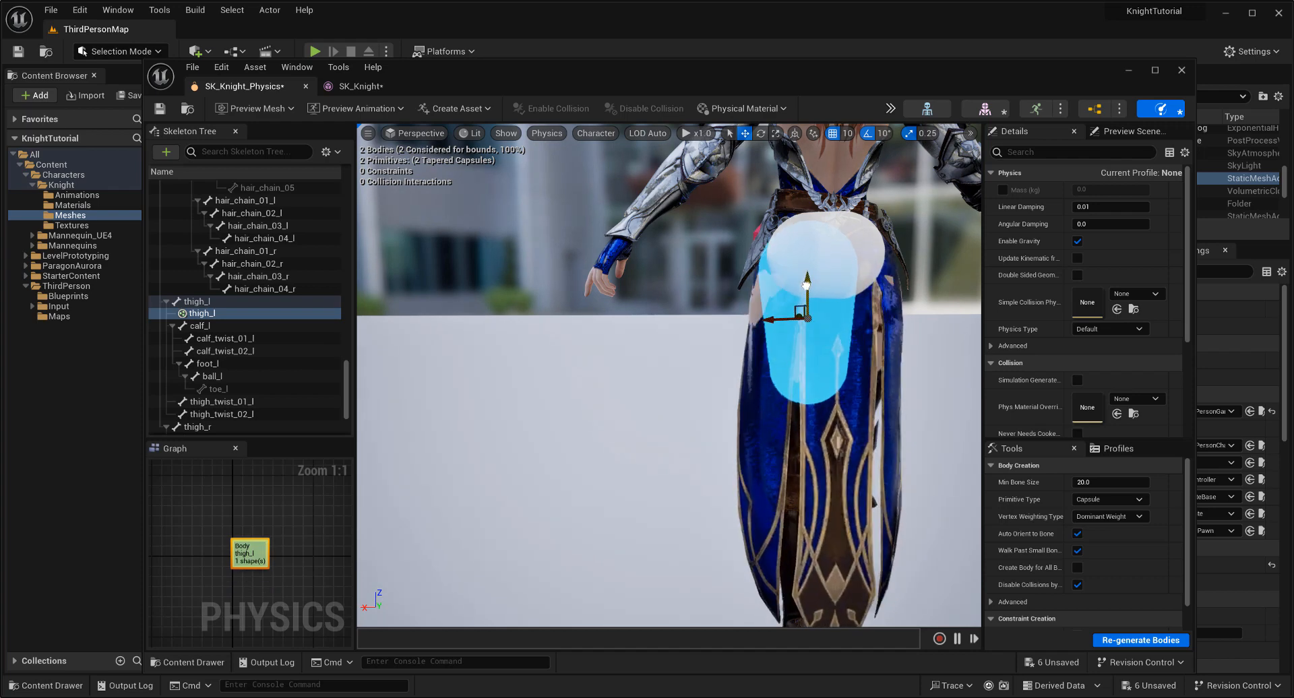
pyautogui.hotkey('ctrl', 'z')
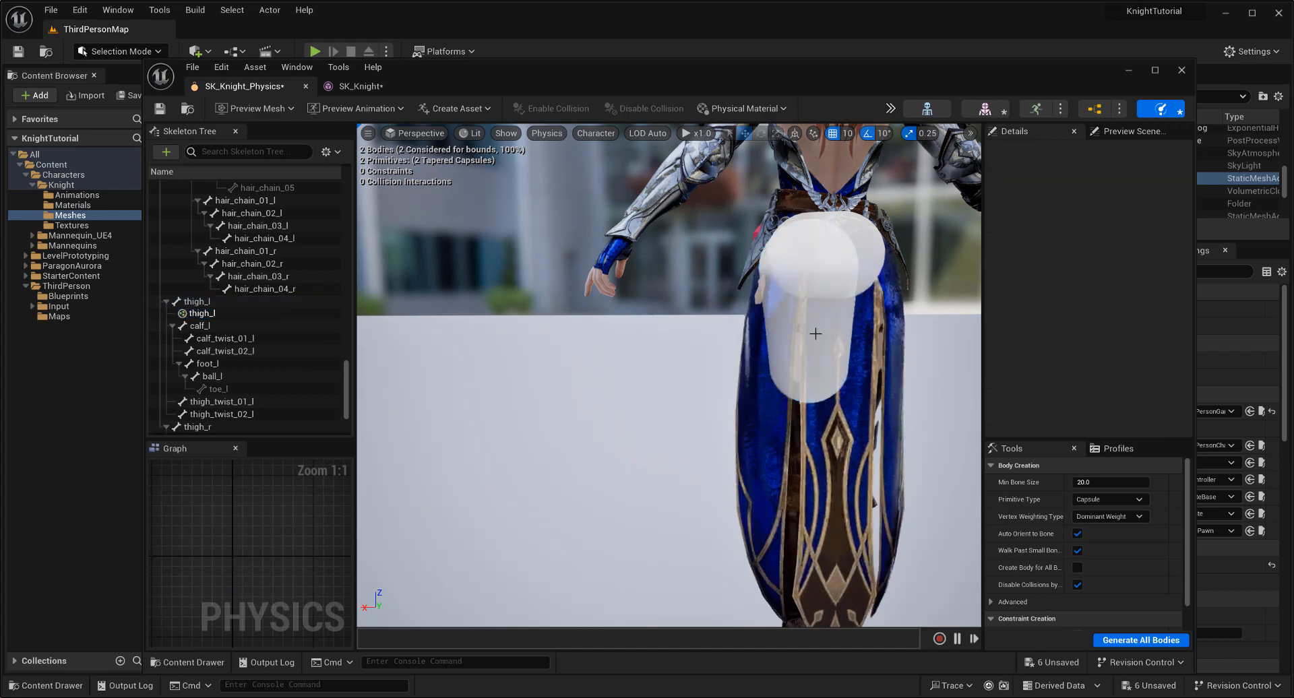
pyautogui.click(804, 346)
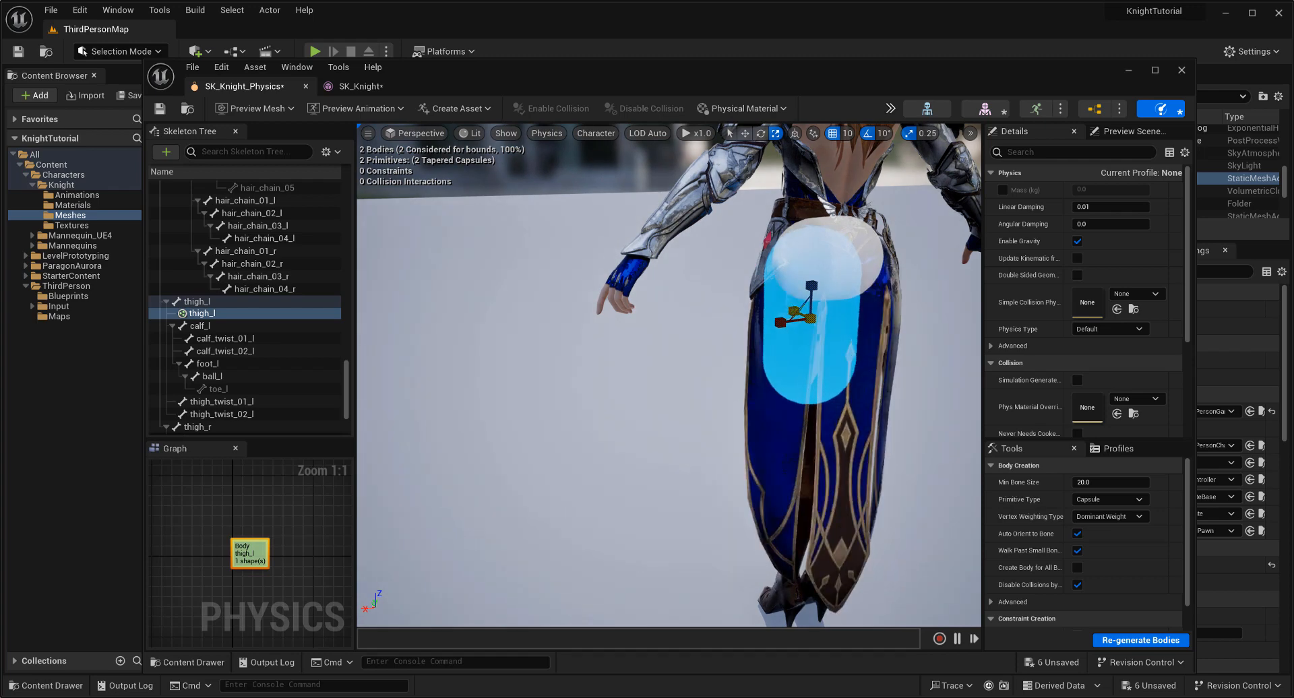
# Rescale the left thigh capsule and align it with the thigh using the back and side views
pyautogui.keyDown('alt'); pyautogui.moveTo(777, 384); pyautogui.dragTo(763, 301); pyautogui.keyUp('alt')
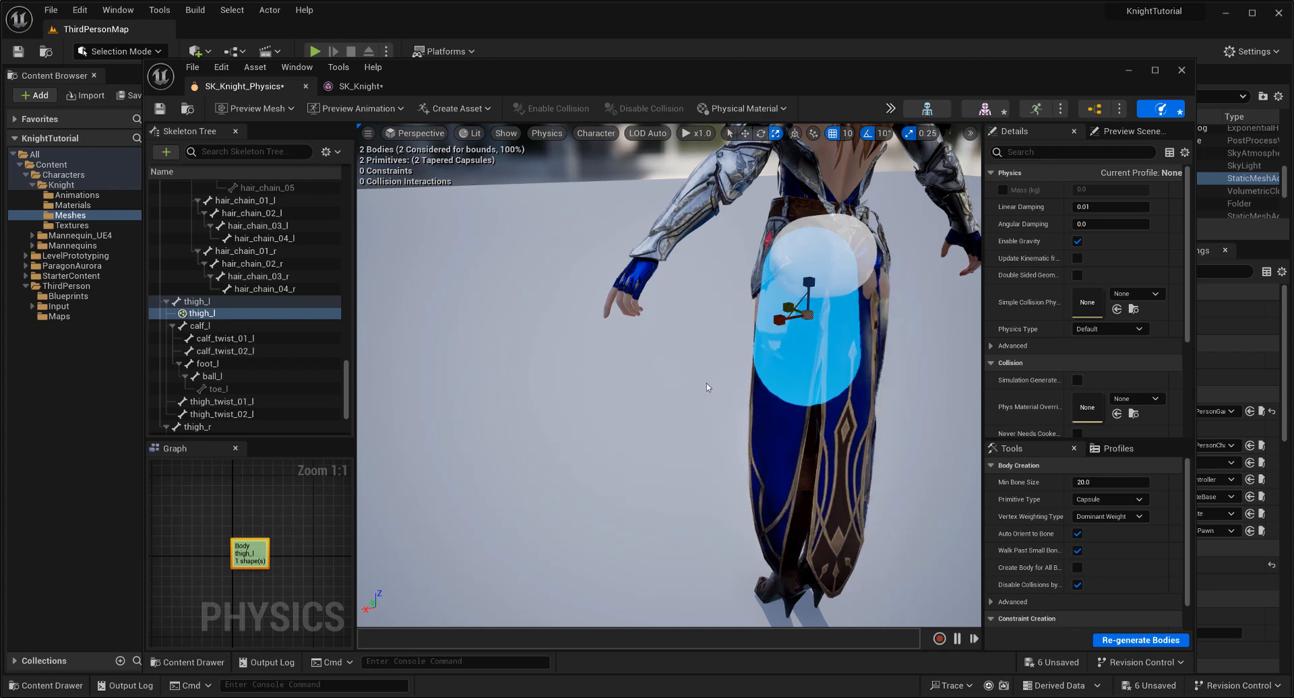
pyautogui.keyDown('alt'); pyautogui.moveTo(708, 388); pyautogui.dragTo(633, 352); pyautogui.keyUp('alt')
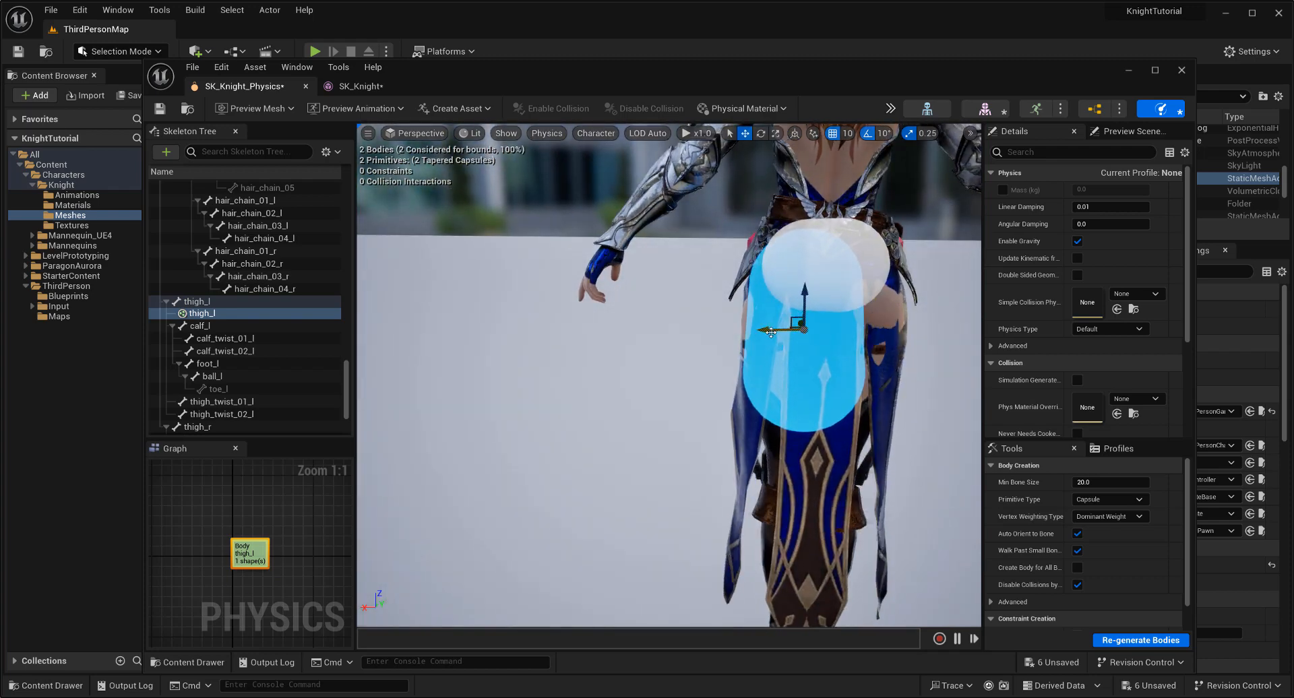
pyautogui.keyDown('alt'); pyautogui.moveTo(607, 407); pyautogui.dragTo(849, 348); pyautogui.keyUp('alt')
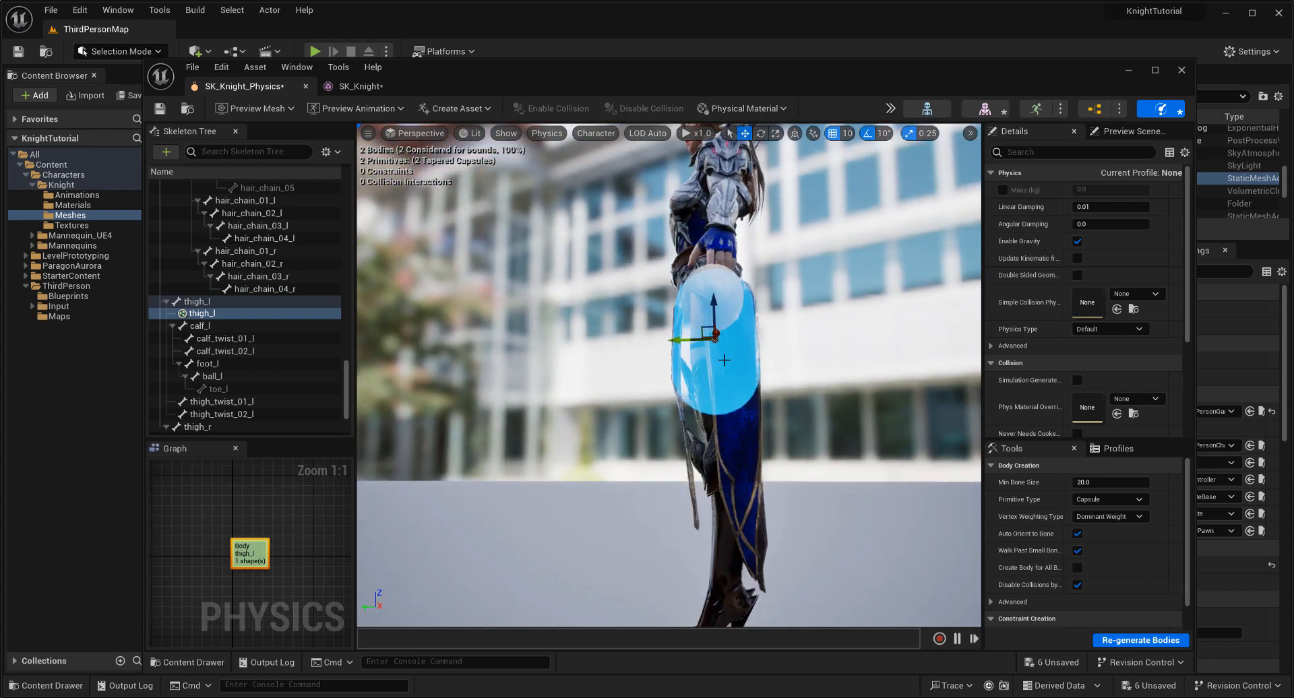
pyautogui.scroll(5, 849, 348)
pyautogui.scroll(-2, 849, 348)
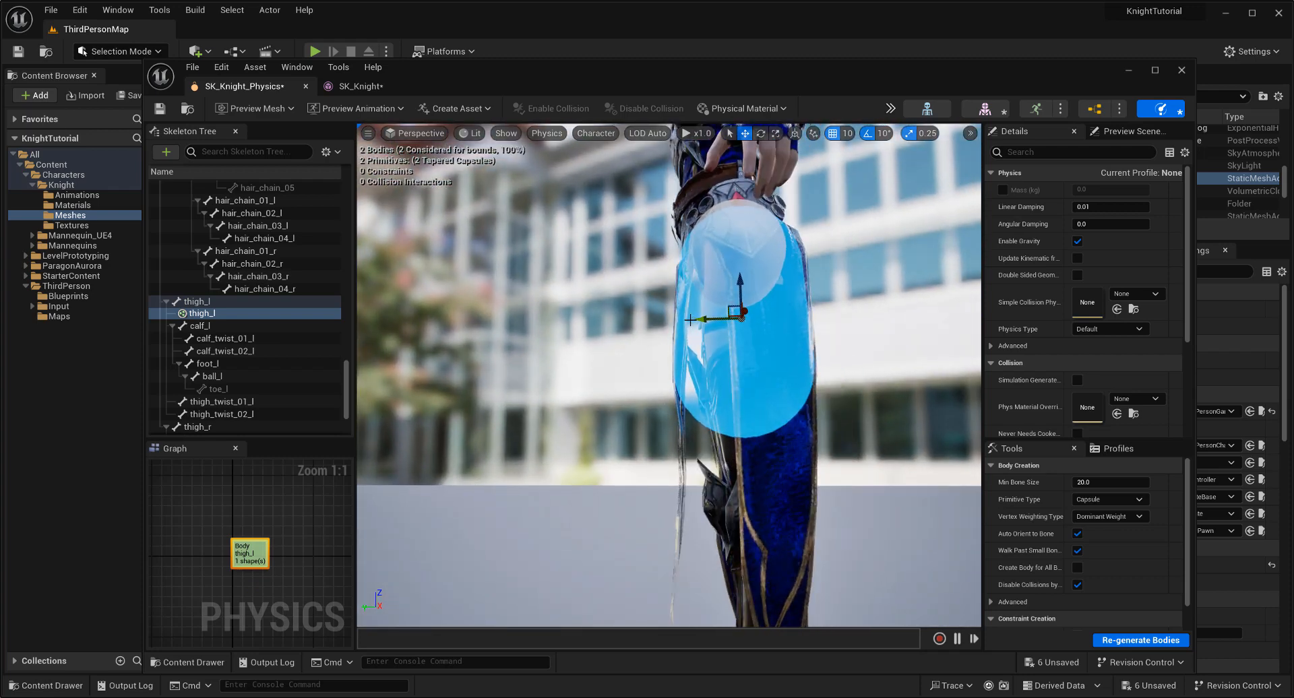
# Scale the left thigh capsule down to fit inside the upper leg, and deselect it to check the fit
pyautogui.keyDown('alt'); pyautogui.moveTo(720, 331); pyautogui.dragTo(739, 298); pyautogui.keyUp('alt')
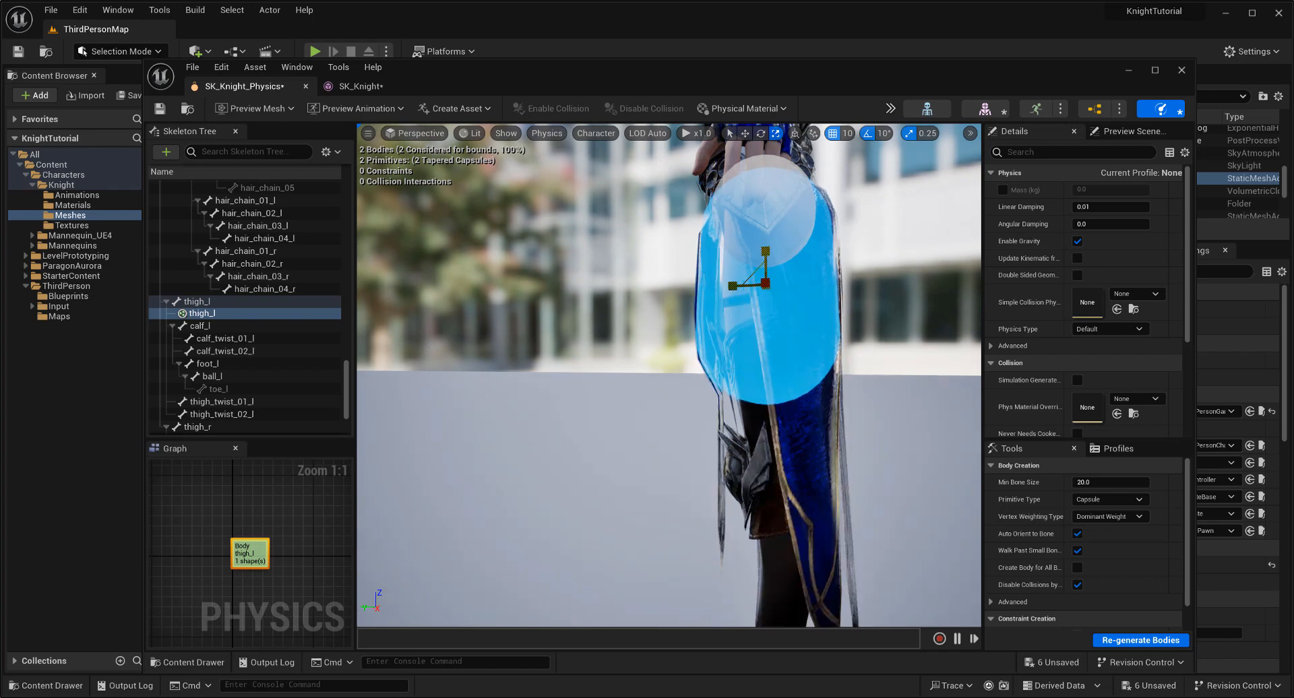
pyautogui.keyDown('alt'); pyautogui.moveTo(775, 268); pyautogui.dragTo(833, 291); pyautogui.keyUp('alt')
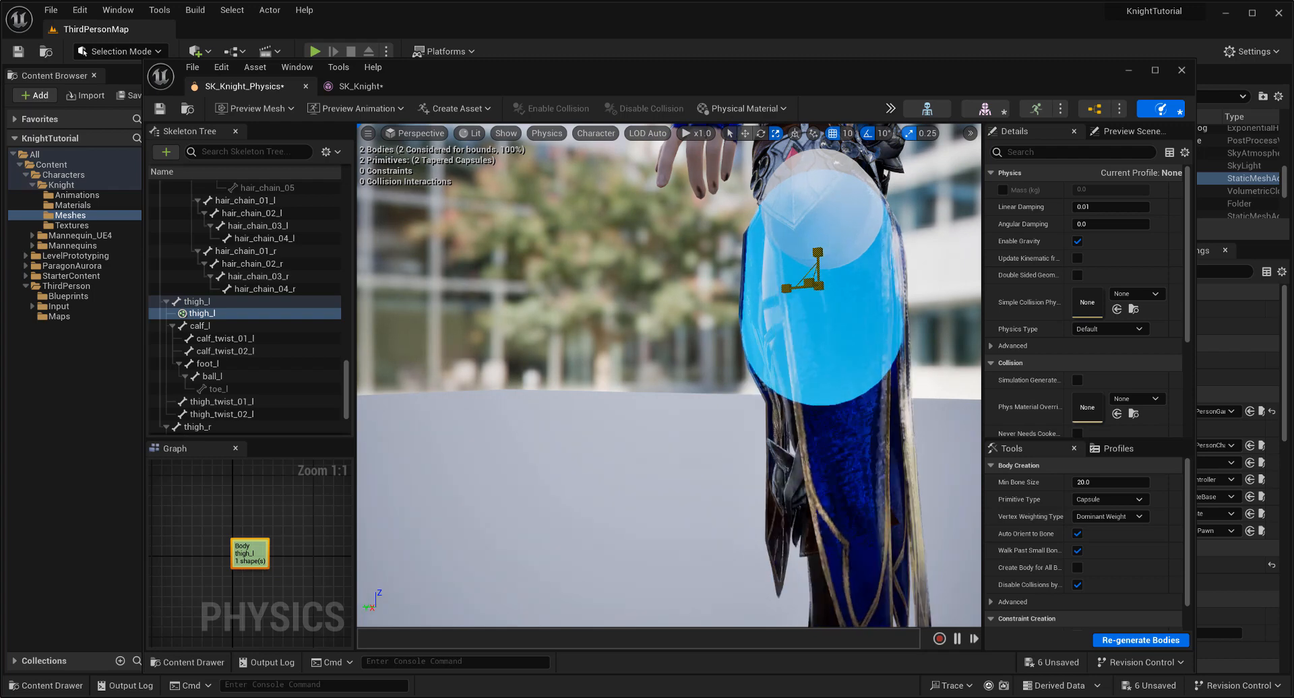
pyautogui.keyDown('alt'); pyautogui.moveTo(817, 285); pyautogui.dragTo(918, 403); pyautogui.keyUp('alt')
pyautogui.scroll(-3, 839, 411)
pyautogui.click(841, 430)
pyautogui.scroll(5, 768, 315)
pyautogui.scroll(-5, 769, 315)
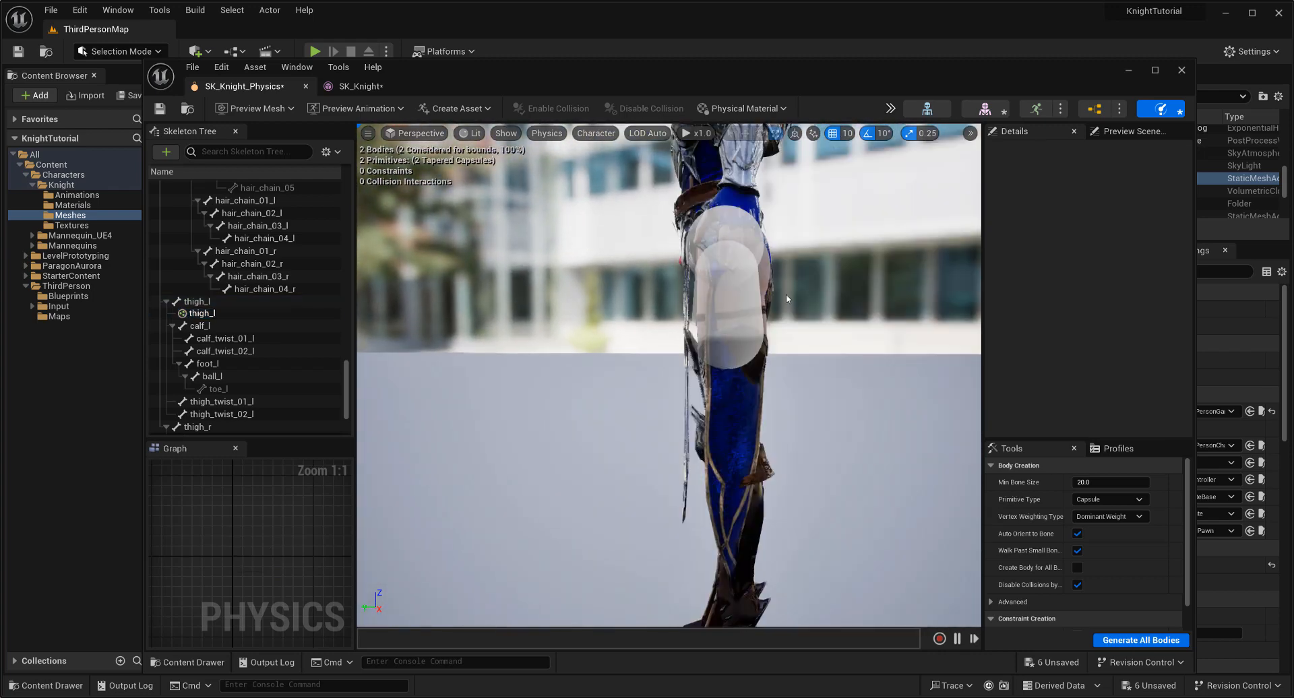
# Add a second tapered capsule (Clothing Only) to the pelvis bone in the skeleton
pyautogui.scroll(1, 223, 344)
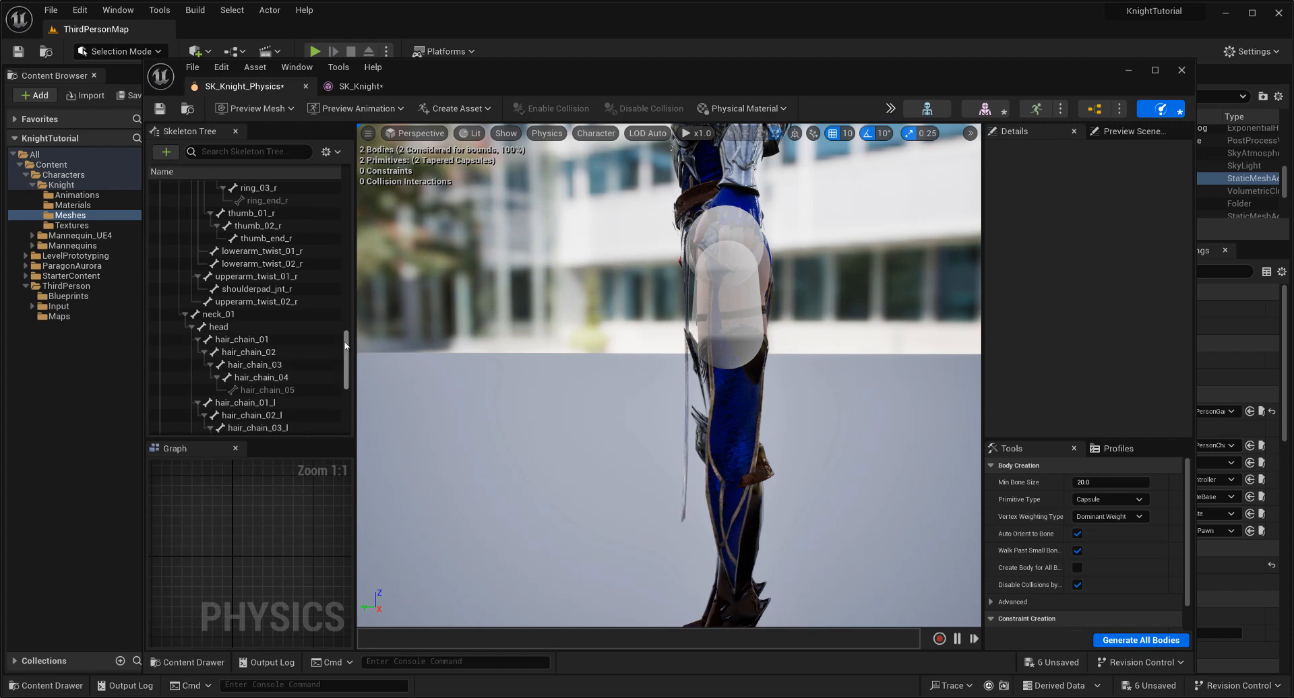
pyautogui.moveTo(345, 345); pyautogui.dragTo(350, 174)
pyautogui.click(186, 211)
pyautogui.click(190, 200)
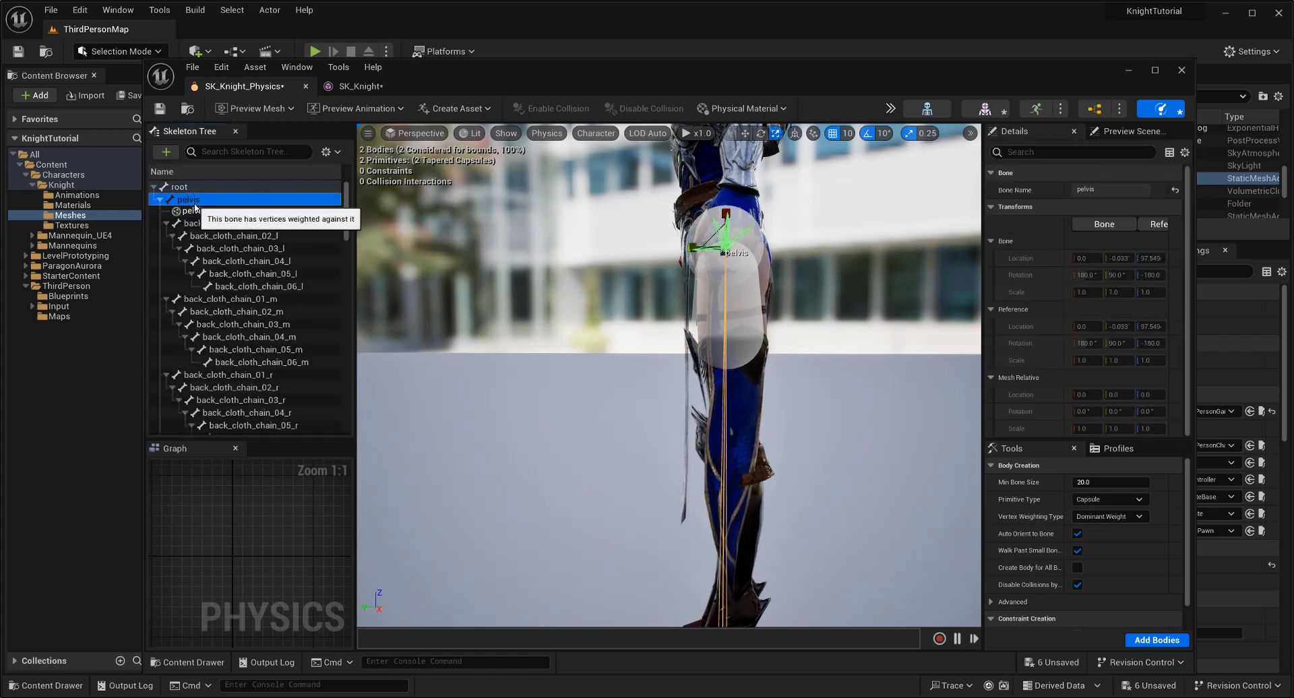
pyautogui.rightClick(194, 202)
pyautogui.moveTo(395, 329)
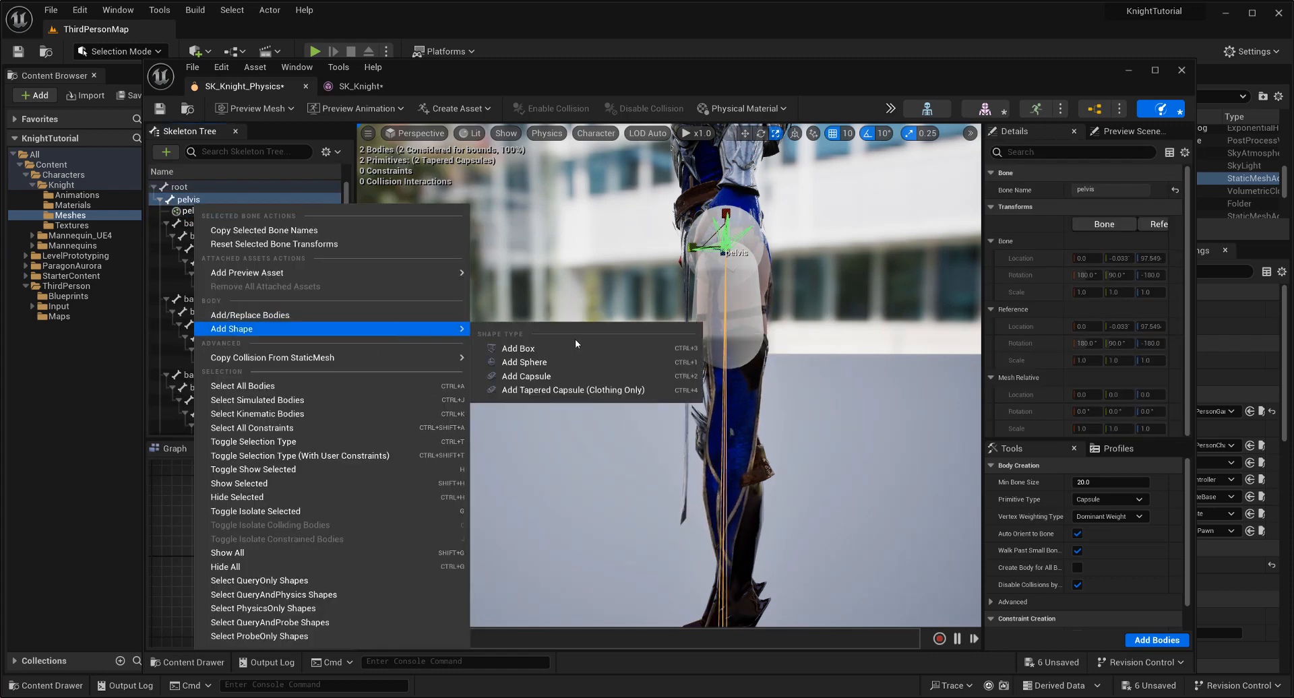
pyautogui.click(574, 390)
# Scale the new pelvis capsule down, move it to fit the hips from the back and side views, and deselect it
pyautogui.keyDown('alt'); pyautogui.moveTo(848, 315); pyautogui.dragTo(624, 368); pyautogui.keyUp('alt')
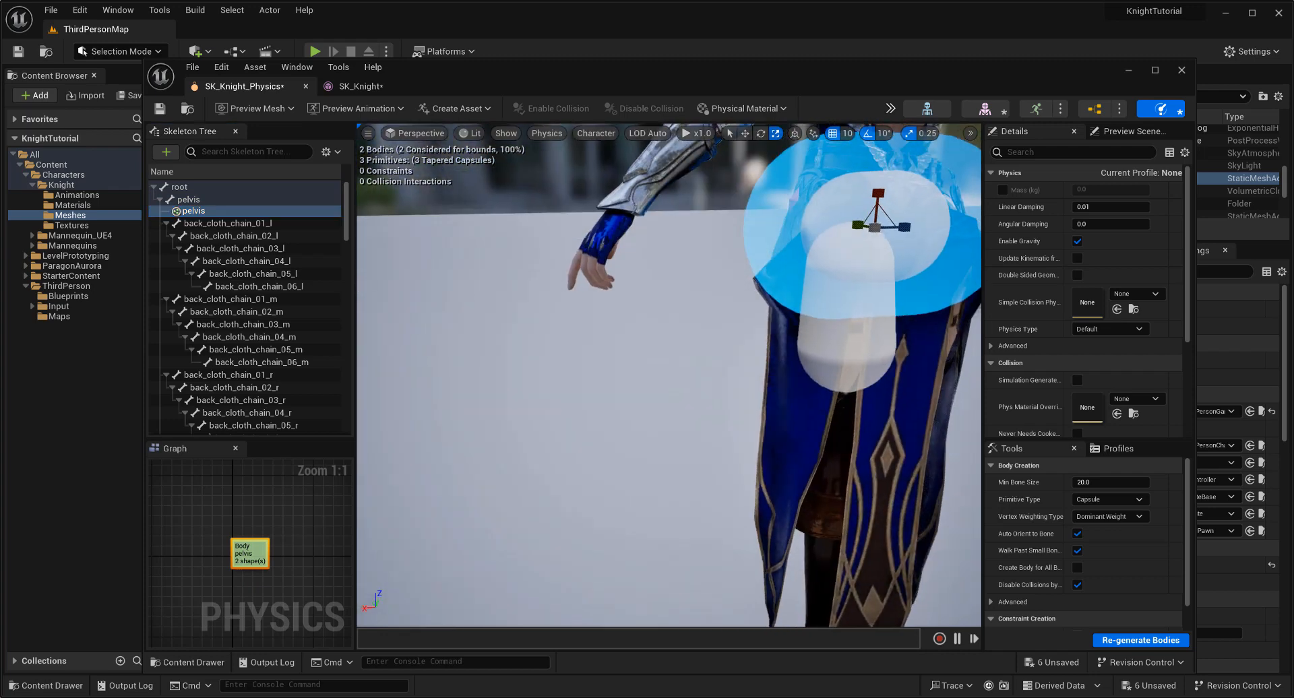
pyautogui.scroll(-3, 848, 315)
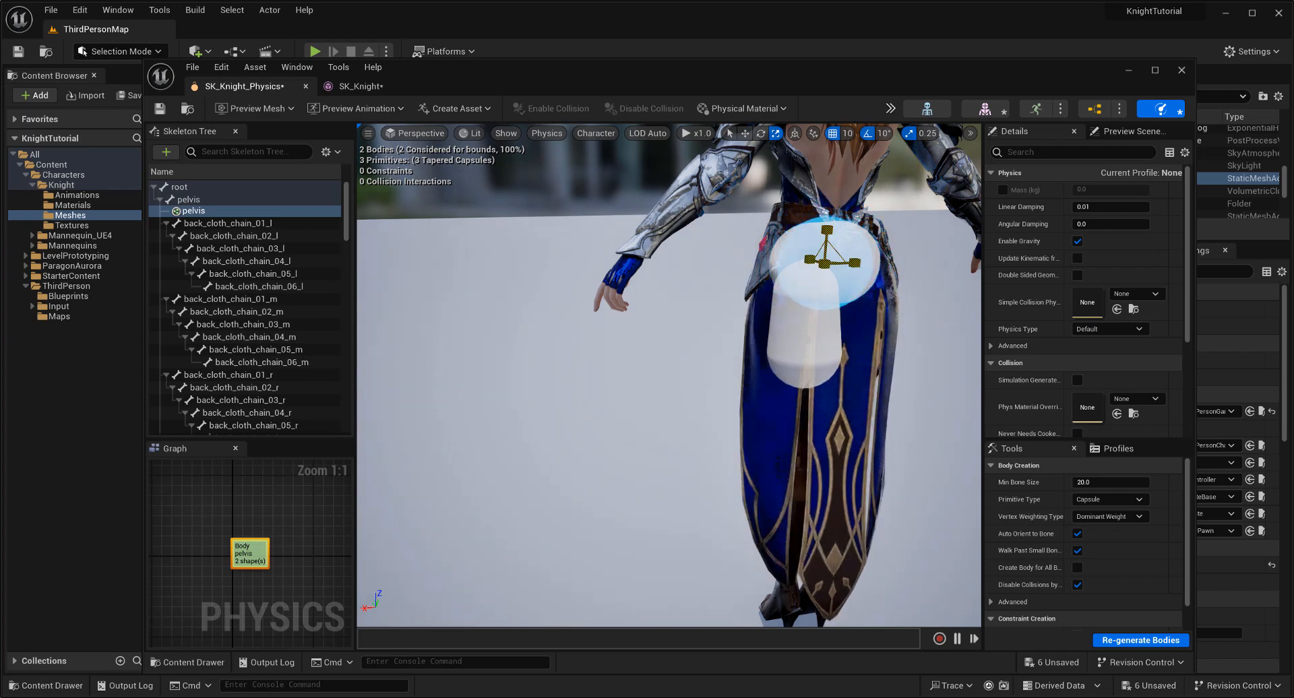
pyautogui.keyDown('alt'); pyautogui.moveTo(742, 337); pyautogui.dragTo(940, 283); pyautogui.keyUp('alt')
pyautogui.scroll(3, 742, 337)
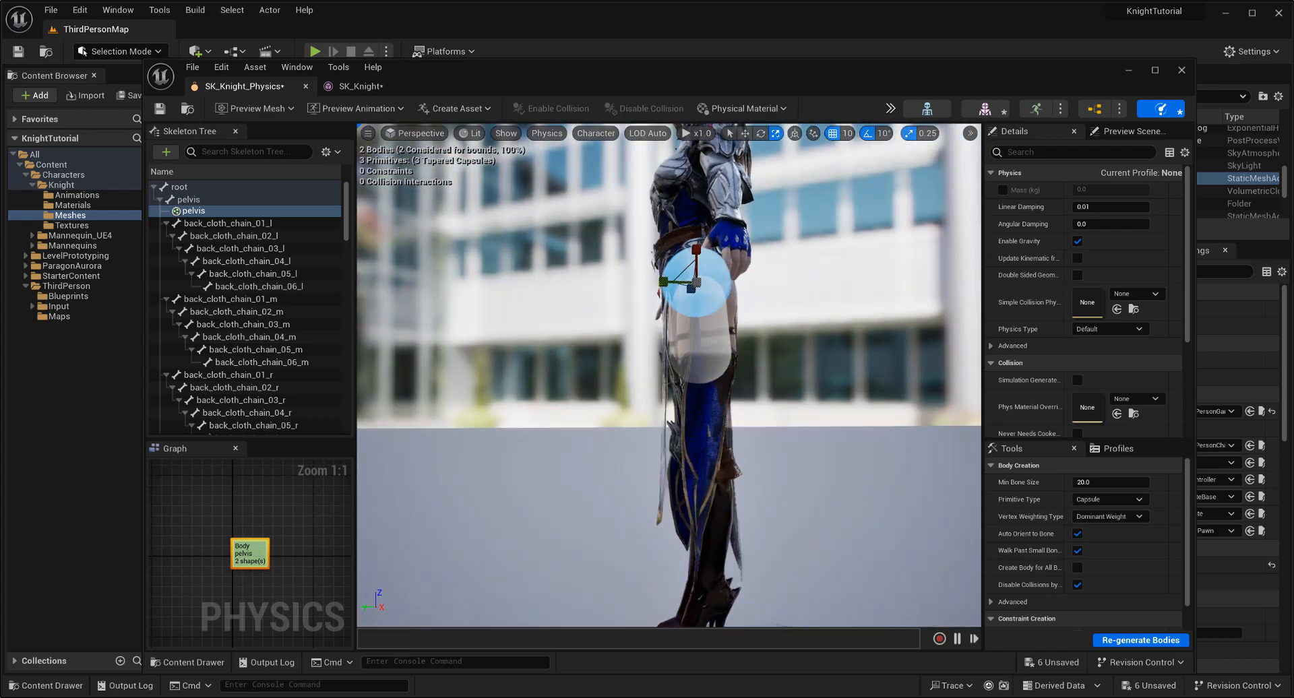
pyautogui.moveTo(705, 216); pyautogui.dragTo(673, 262)
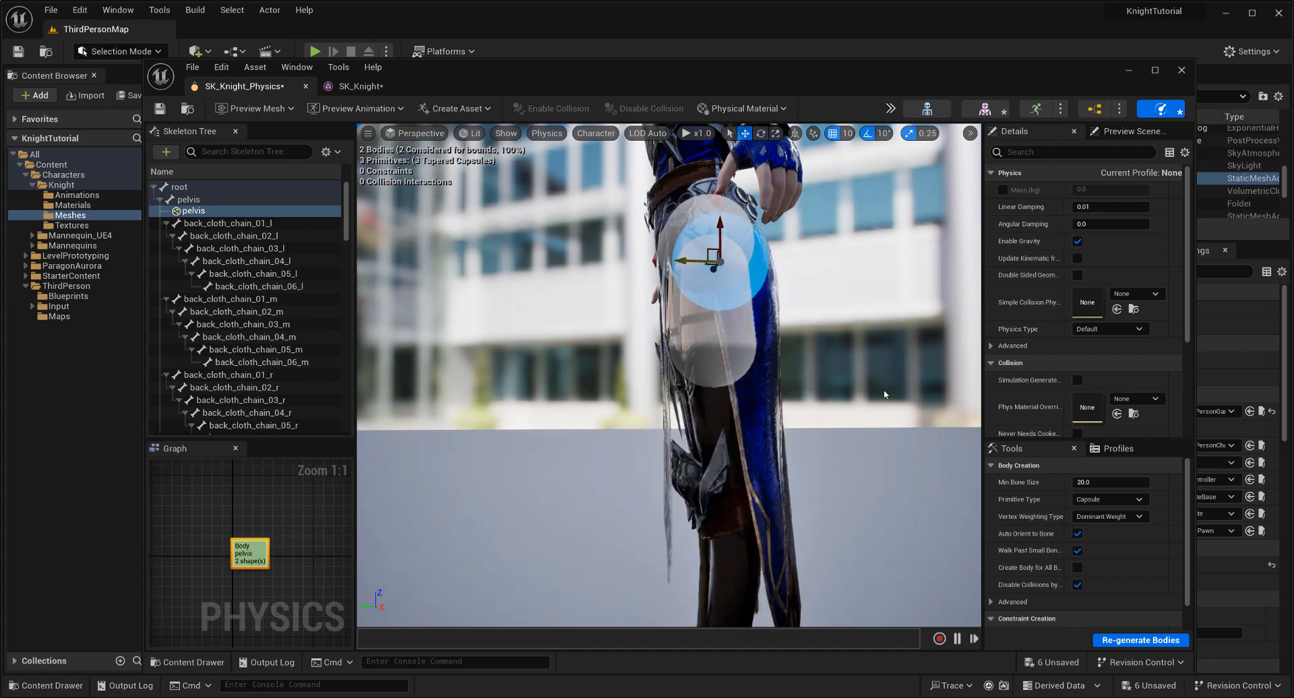
pyautogui.click(798, 355)
# Move the left thigh capsule sideways to align with the thigh in the back view, and deselect it
pyautogui.keyDown('alt'); pyautogui.moveTo(798, 355); pyautogui.dragTo(482, 344); pyautogui.keyUp('alt')
pyautogui.click(791, 352)
pyautogui.moveTo(723, 397)
pyautogui.keyDown('alt'); pyautogui.mouseDown()
pyautogui.moveTo(724, 357)
pyautogui.moveTo(726, 395)
pyautogui.mouseUp(); pyautogui.keyUp('alt')
pyautogui.moveTo(757, 309); pyautogui.dragTo(745, 336)
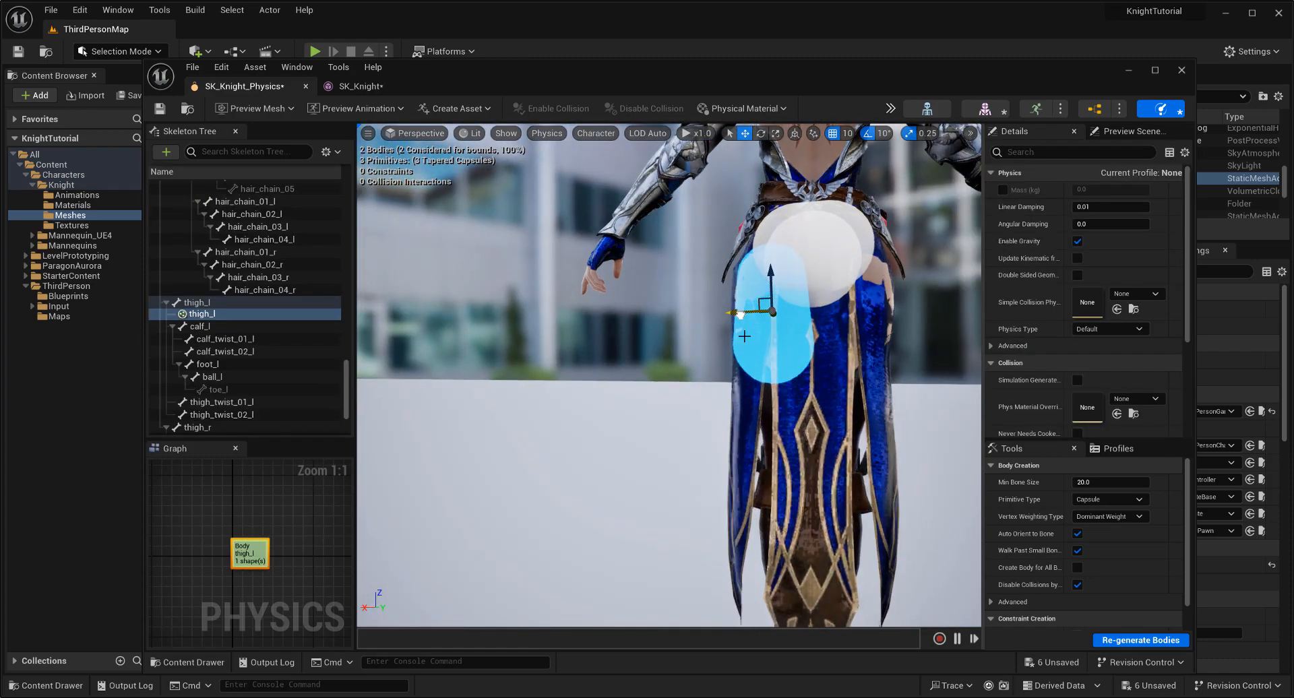
pyautogui.click(651, 408)
# Fine-tune the left thigh capsule's scale and position using the side and back views, and deselect it
pyautogui.keyDown('alt'); pyautogui.moveTo(652, 408); pyautogui.dragTo(869, 396); pyautogui.keyUp('alt')
pyautogui.scroll(5, 812, 371)
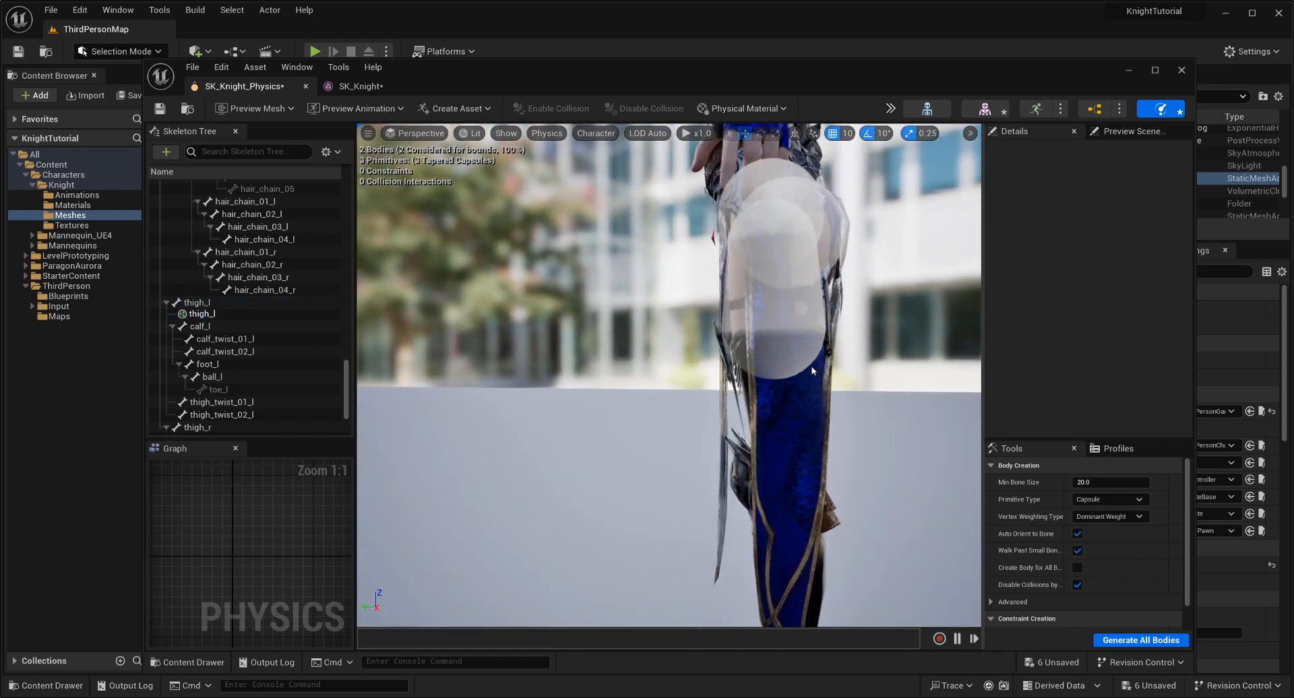
pyautogui.click(794, 339)
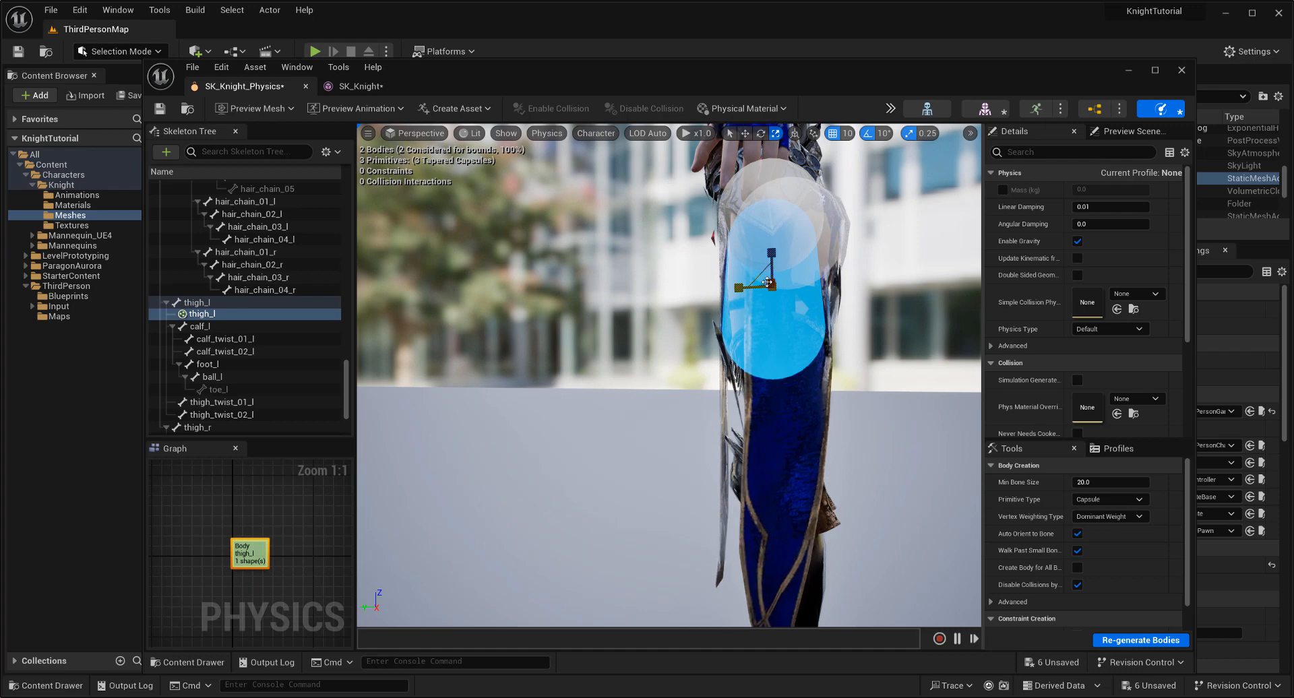
pyautogui.moveTo(771, 285); pyautogui.dragTo(782, 275)
pyautogui.keyDown('alt'); pyautogui.moveTo(809, 283); pyautogui.dragTo(715, 281); pyautogui.keyUp('alt')
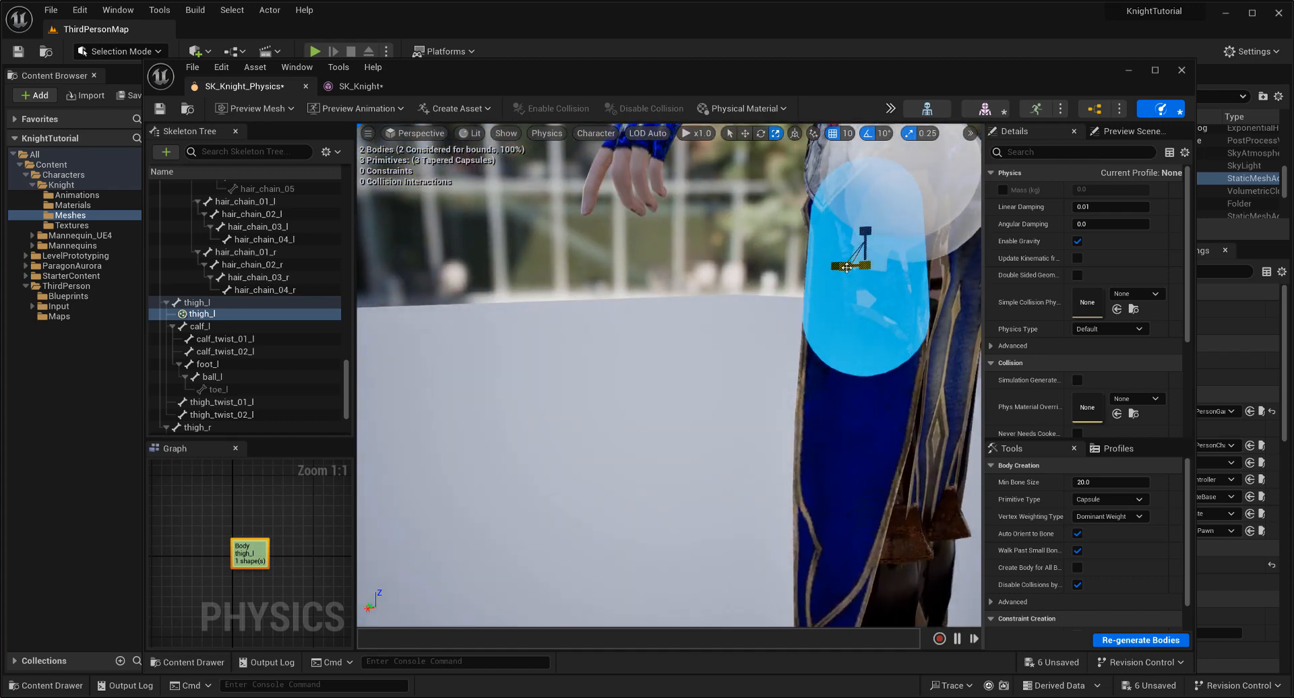
pyautogui.moveTo(846, 265); pyautogui.dragTo(970, 272)
pyautogui.keyDown('alt'); pyautogui.moveTo(692, 298); pyautogui.dragTo(699, 298); pyautogui.keyUp('alt')
pyautogui.press('w')
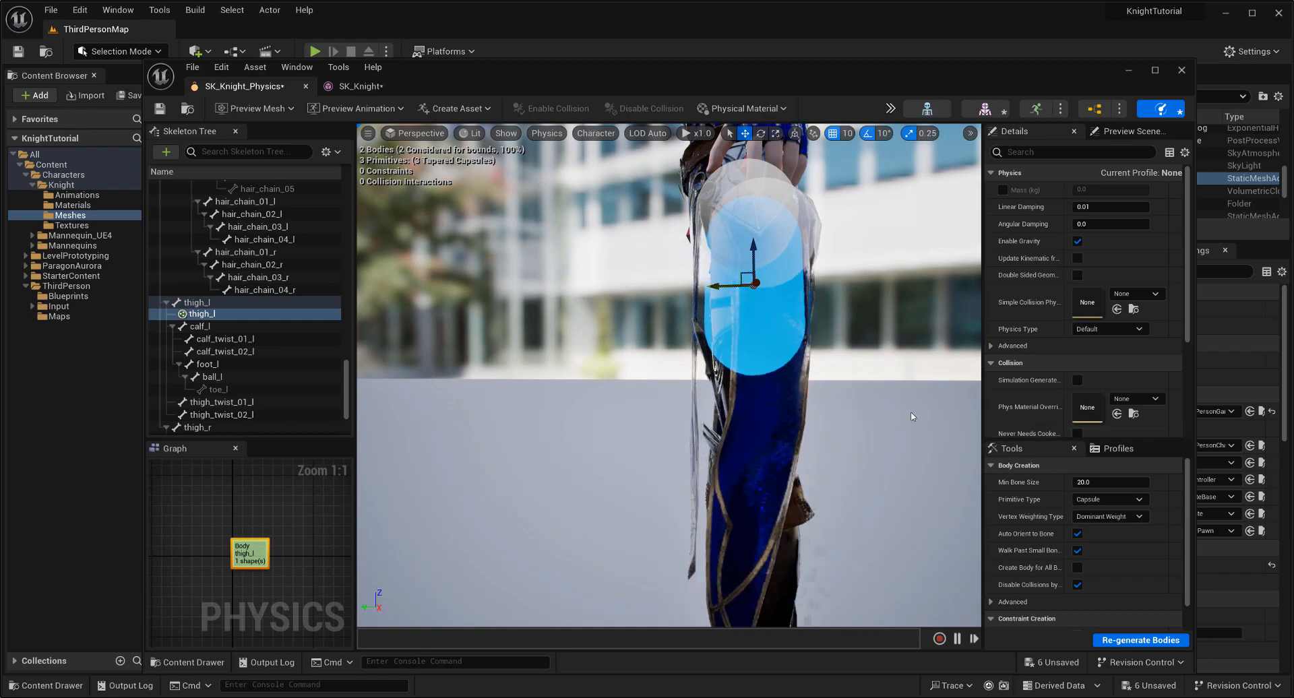
pyautogui.keyDown('alt'); pyautogui.moveTo(688, 416); pyautogui.dragTo(472, 428); pyautogui.keyUp('alt')
pyautogui.click(688, 416)
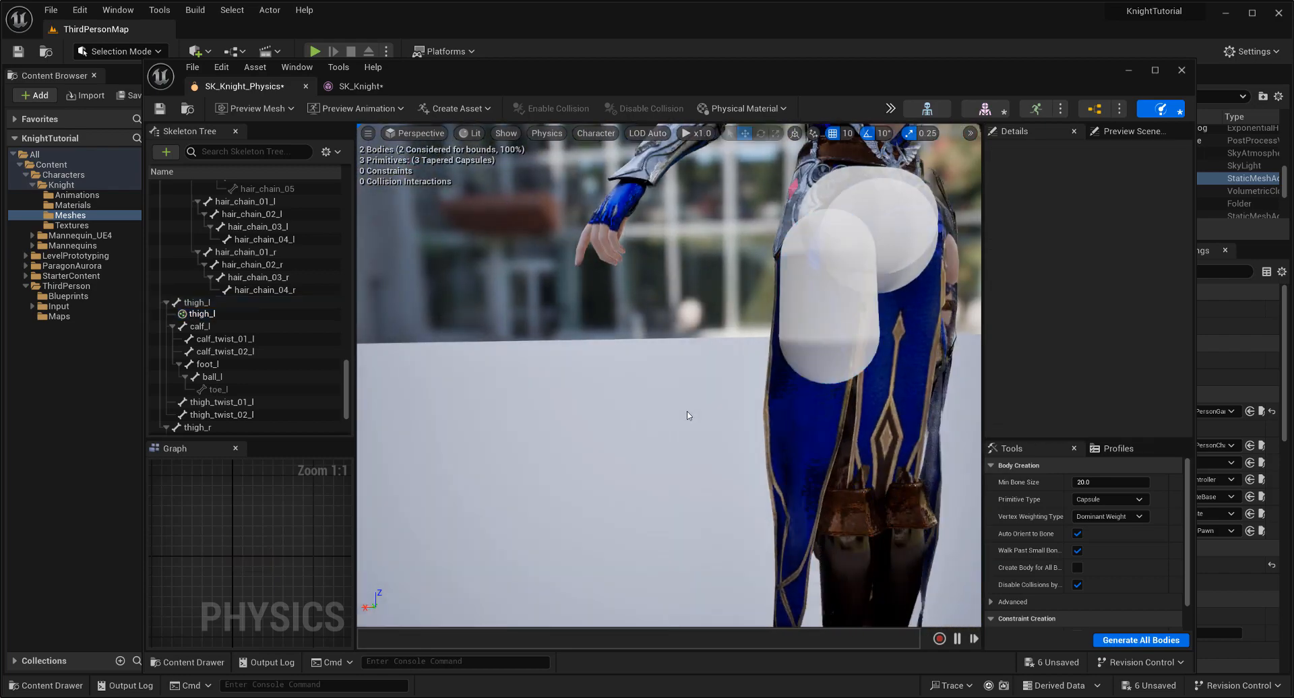
pyautogui.keyDown('alt'); pyautogui.moveTo(688, 416); pyautogui.dragTo(856, 442); pyautogui.keyUp('alt')
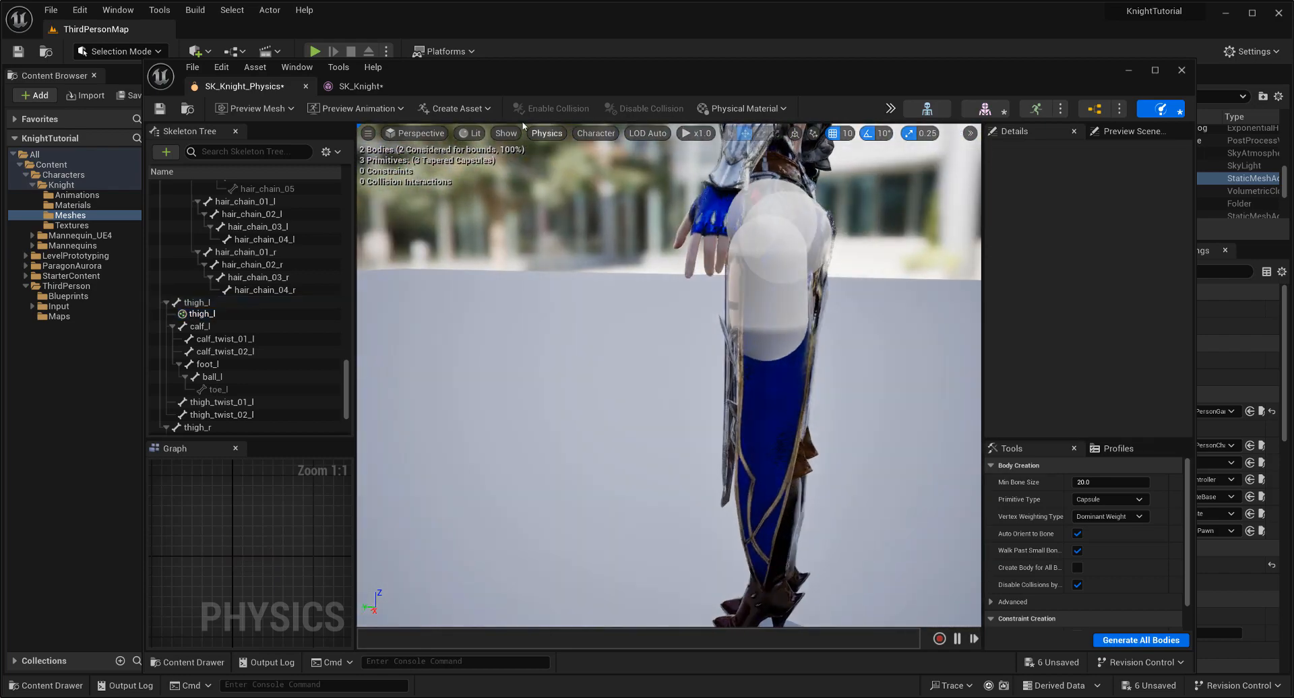
# Hide the collision bodies by setting edit body drawing to None, and examine the skirt from the side and back
pyautogui.click(507, 132)
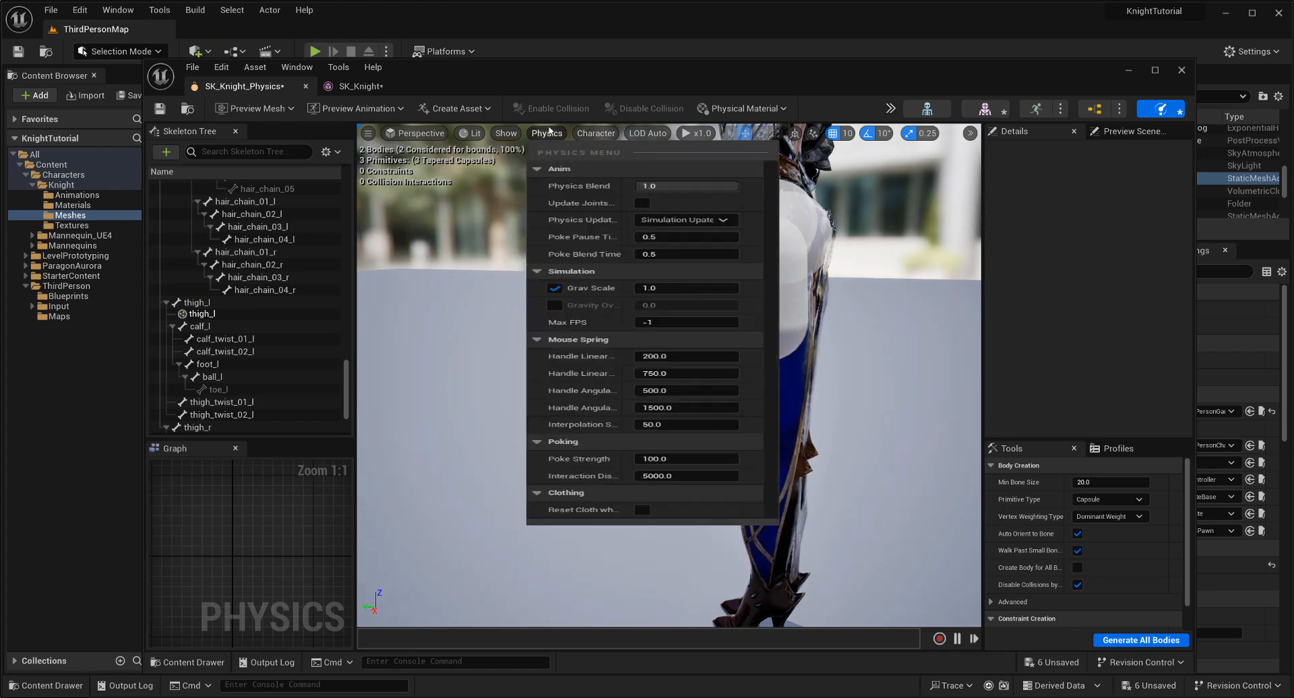
pyautogui.moveTo(596, 133)
pyautogui.moveTo(657, 206)
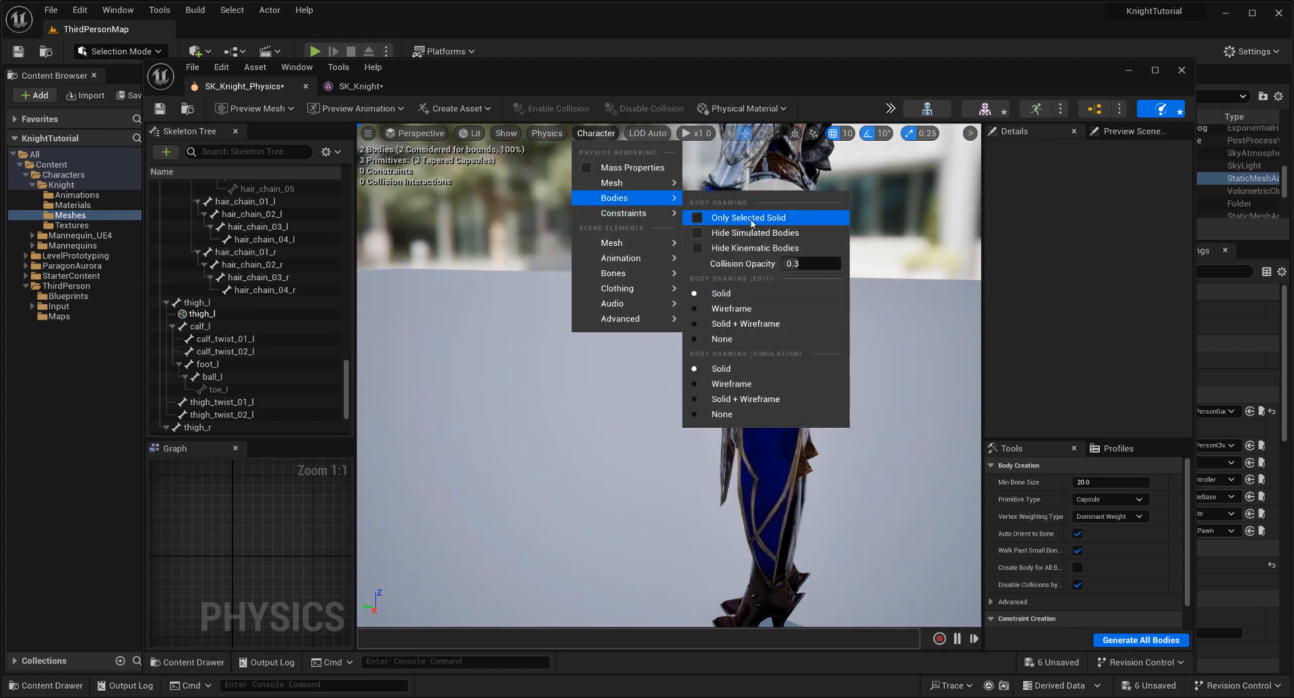
pyautogui.click(754, 345)
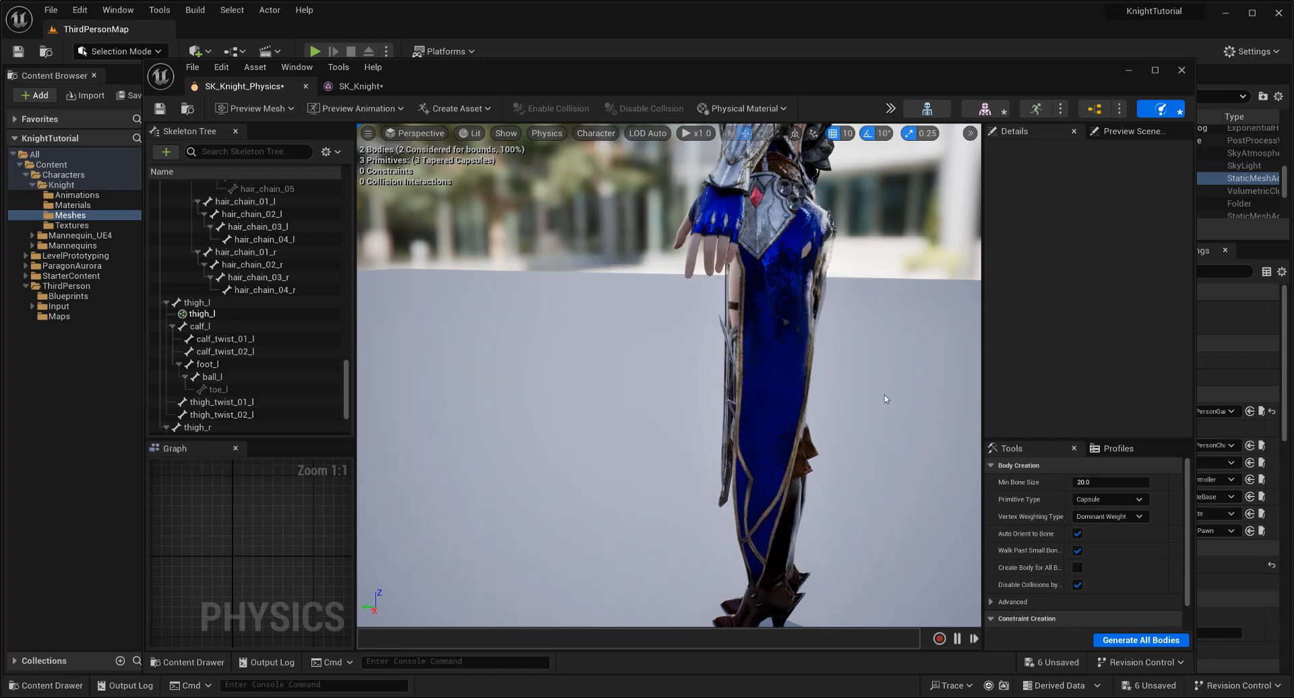
pyautogui.keyDown('alt'); pyautogui.moveTo(903, 395); pyautogui.dragTo(722, 394); pyautogui.keyUp('alt')
pyautogui.scroll(-3, 890, 367)
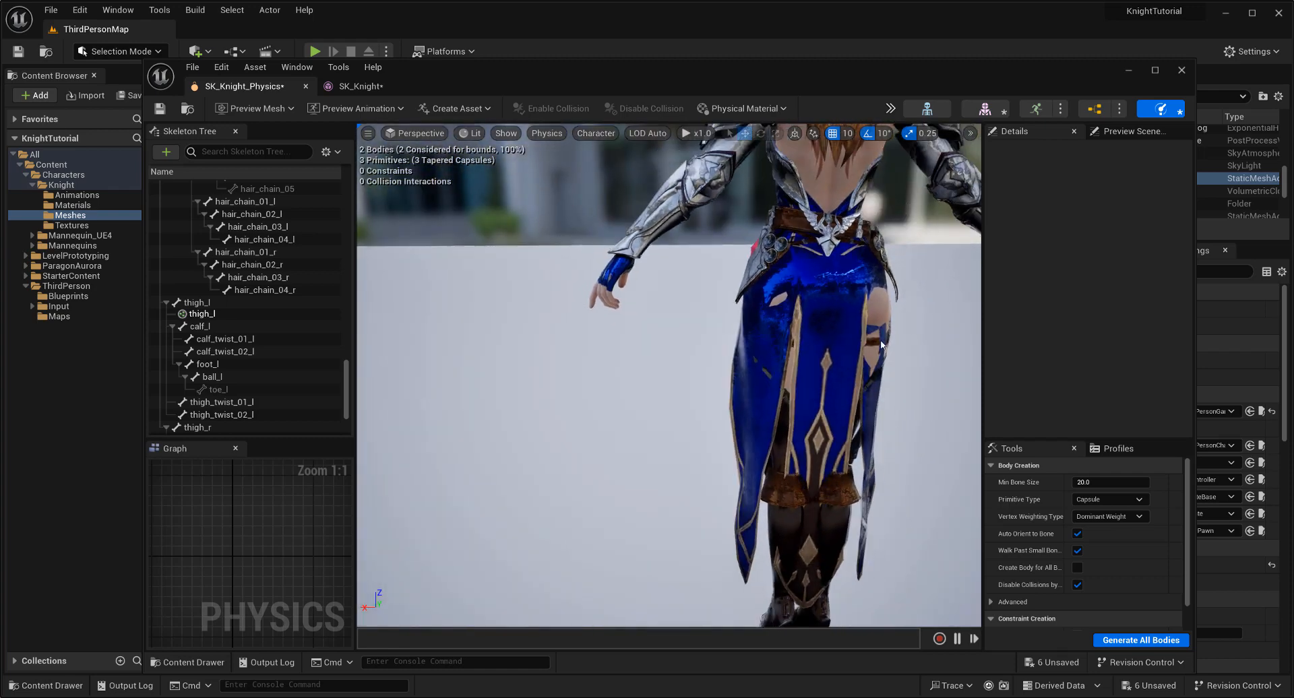
pyautogui.keyDown('alt'); pyautogui.moveTo(803, 245); pyautogui.dragTo(901, 206); pyautogui.keyUp('alt')
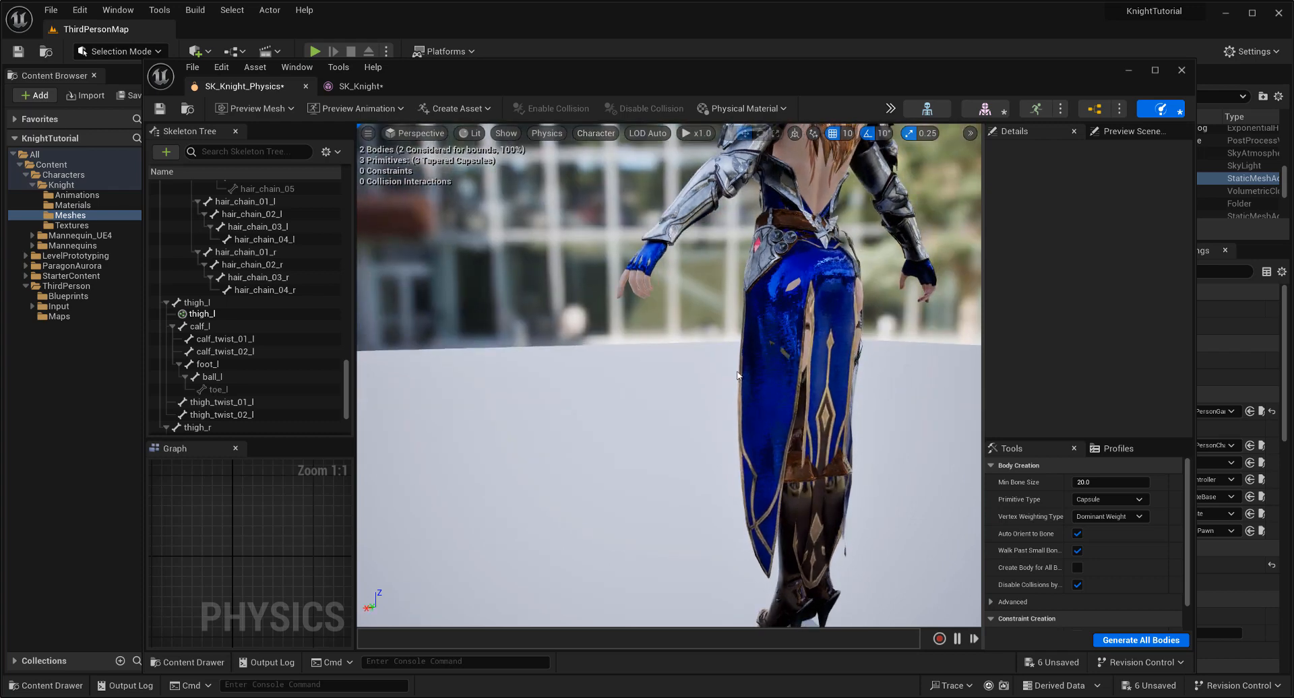
pyautogui.keyDown('alt'); pyautogui.moveTo(737, 376); pyautogui.dragTo(782, 379); pyautogui.keyUp('alt')
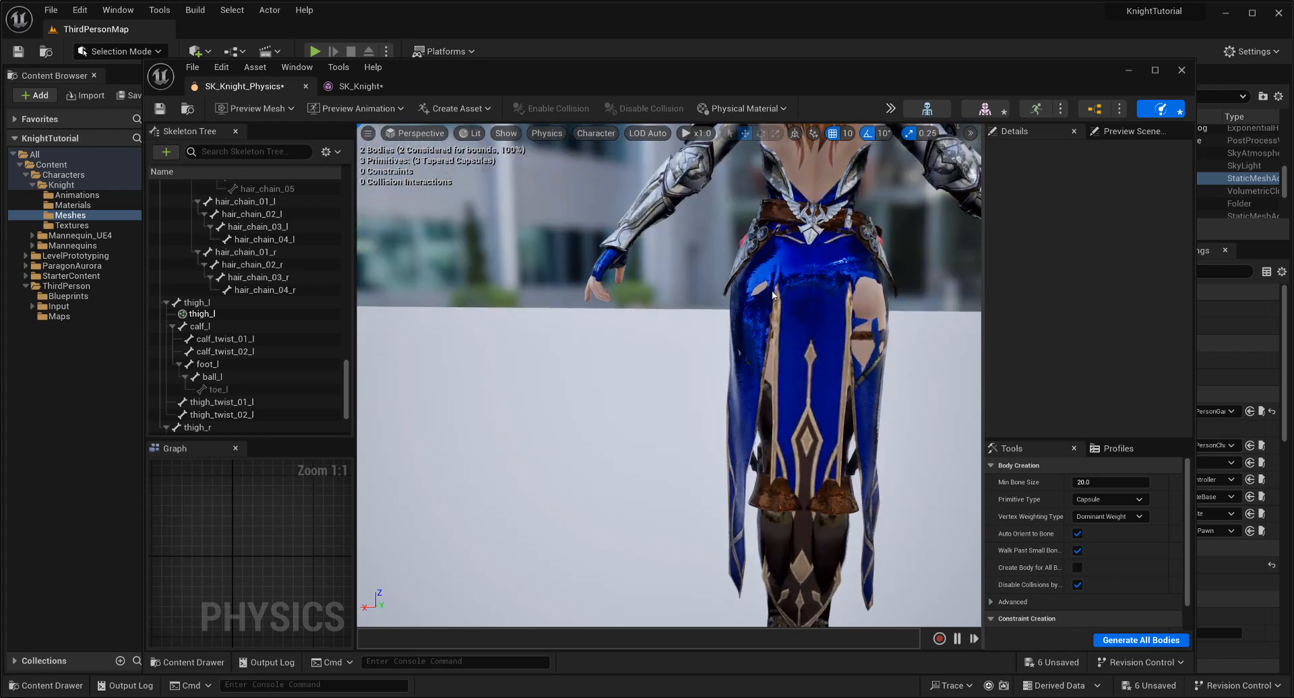
# Try the Wireframe edit body drawing mode and set it back to Solid to show the capsules
pyautogui.click(596, 134)
pyautogui.moveTo(645, 200)
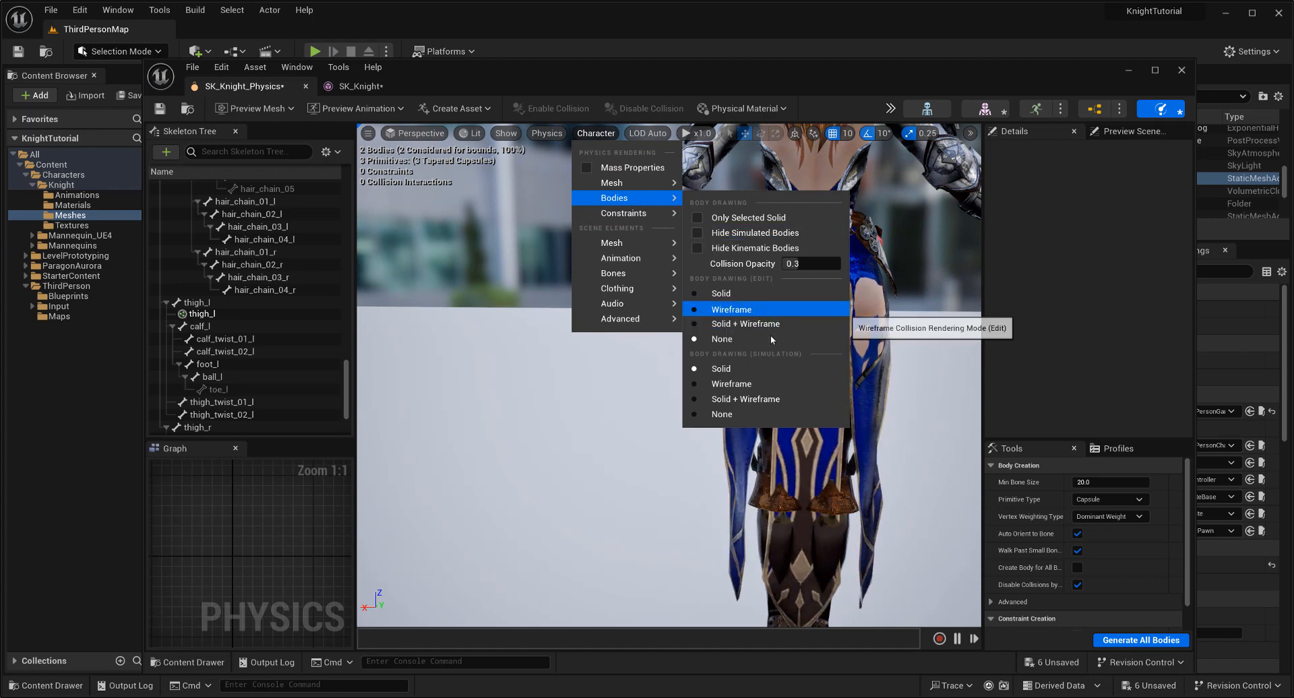
pyautogui.click(771, 309)
pyautogui.click(596, 133)
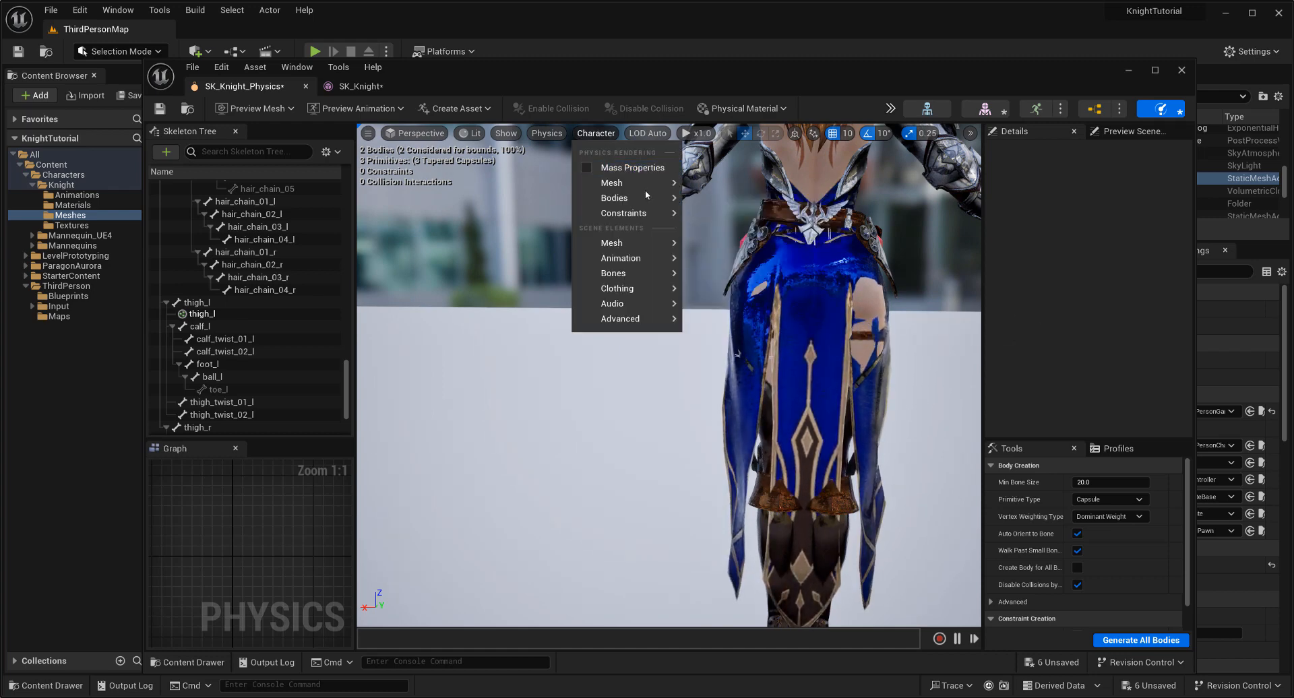
pyautogui.moveTo(645, 198)
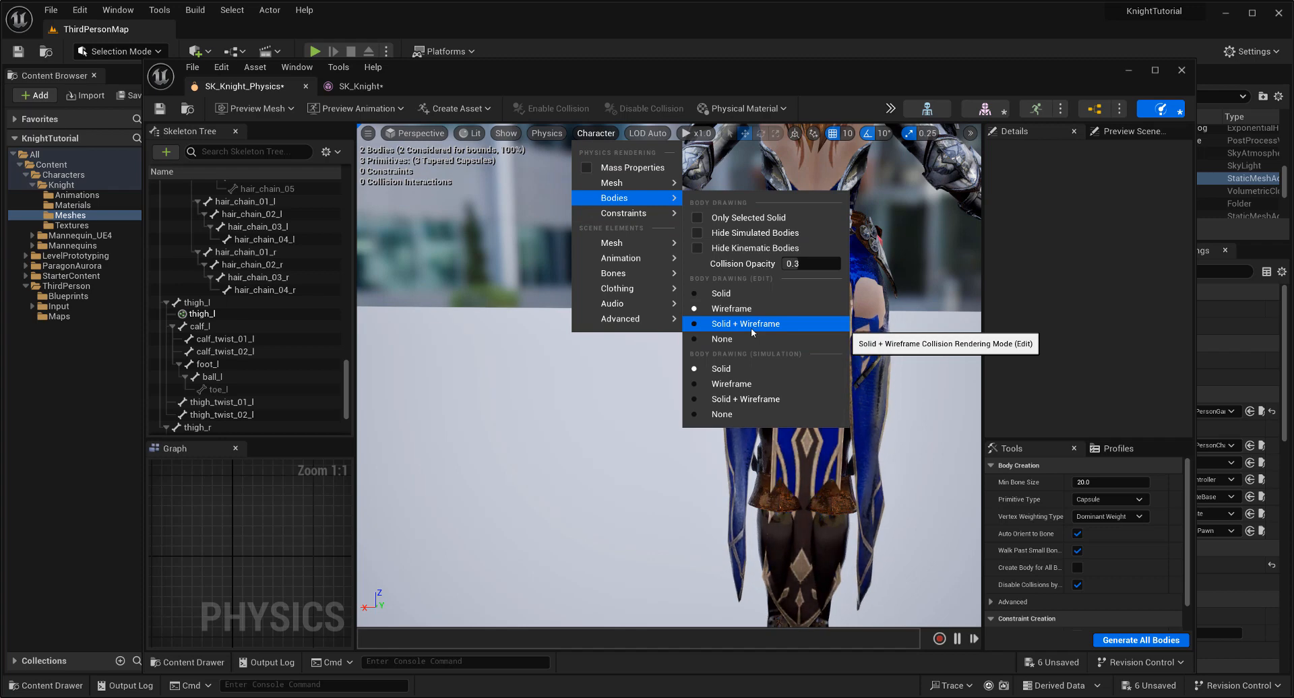
pyautogui.click(735, 293)
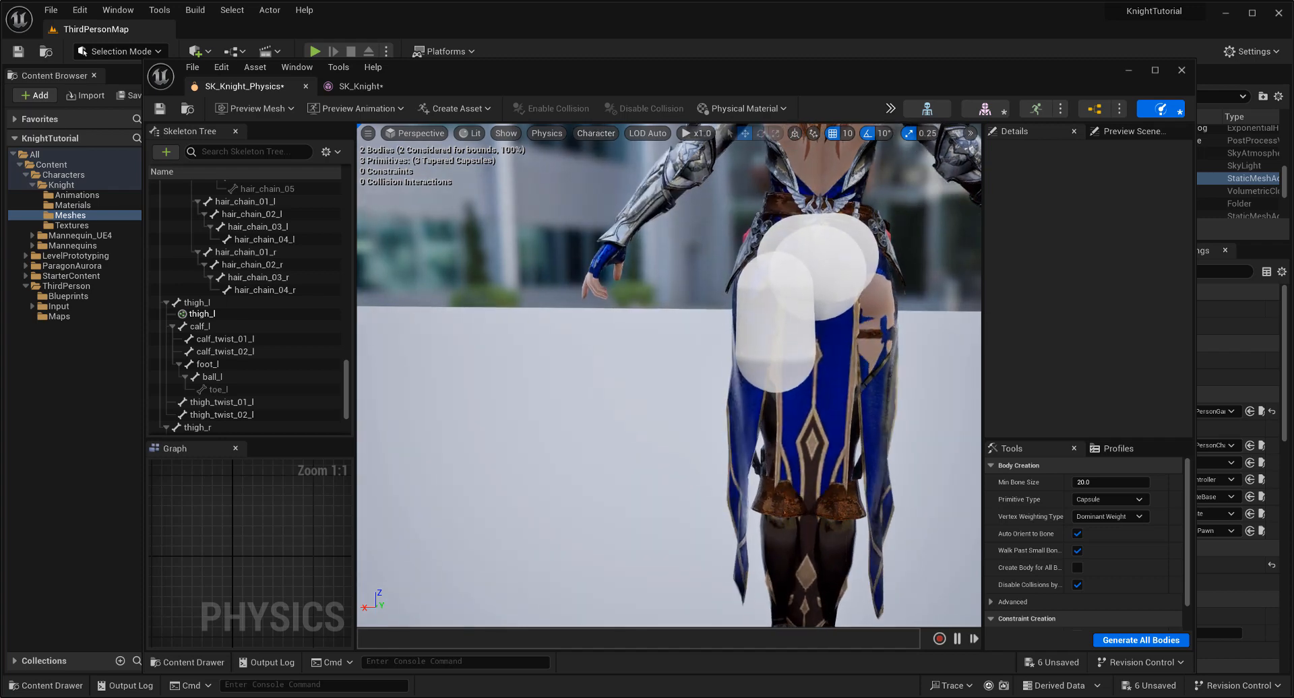
# Select the pelvis capsule from the back view and set edit body drawing to None
pyautogui.keyDown('alt'); pyautogui.moveTo(735, 294); pyautogui.dragTo(741, 283, button='right'); pyautogui.keyUp('alt')
pyautogui.keyDown('alt'); pyautogui.moveTo(742, 283); pyautogui.dragTo(792, 290); pyautogui.keyUp('alt')
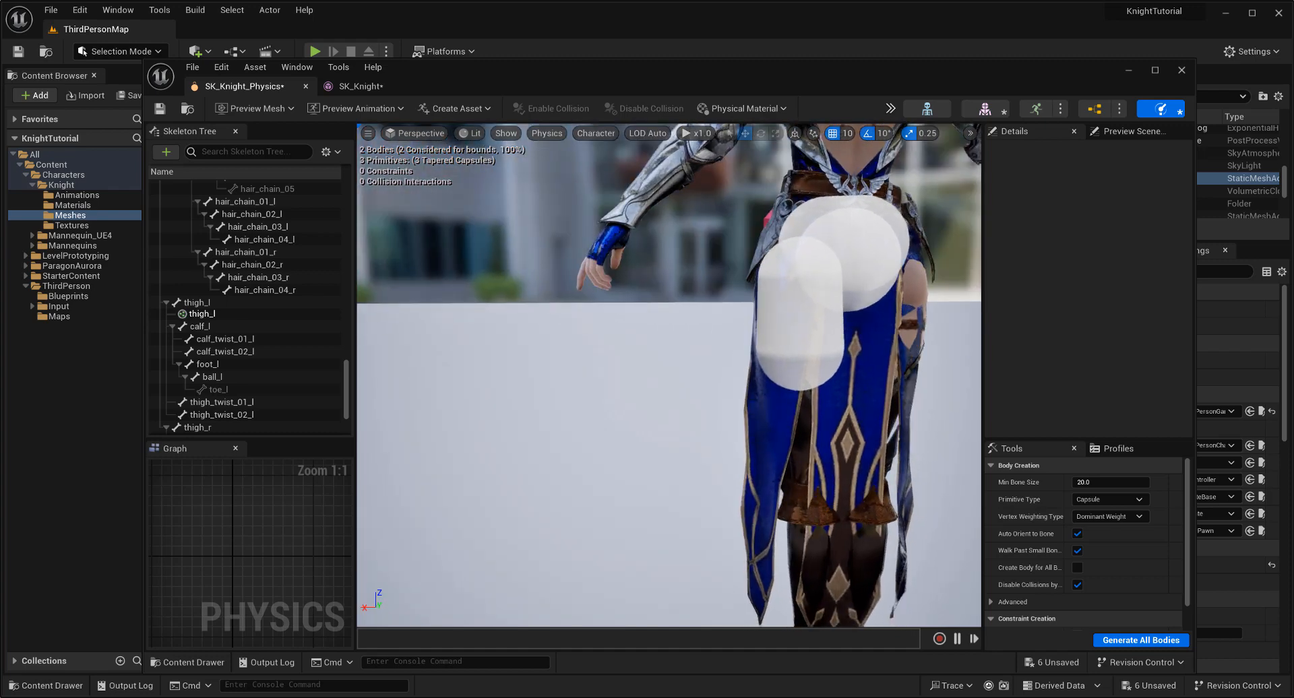
pyautogui.click(876, 263)
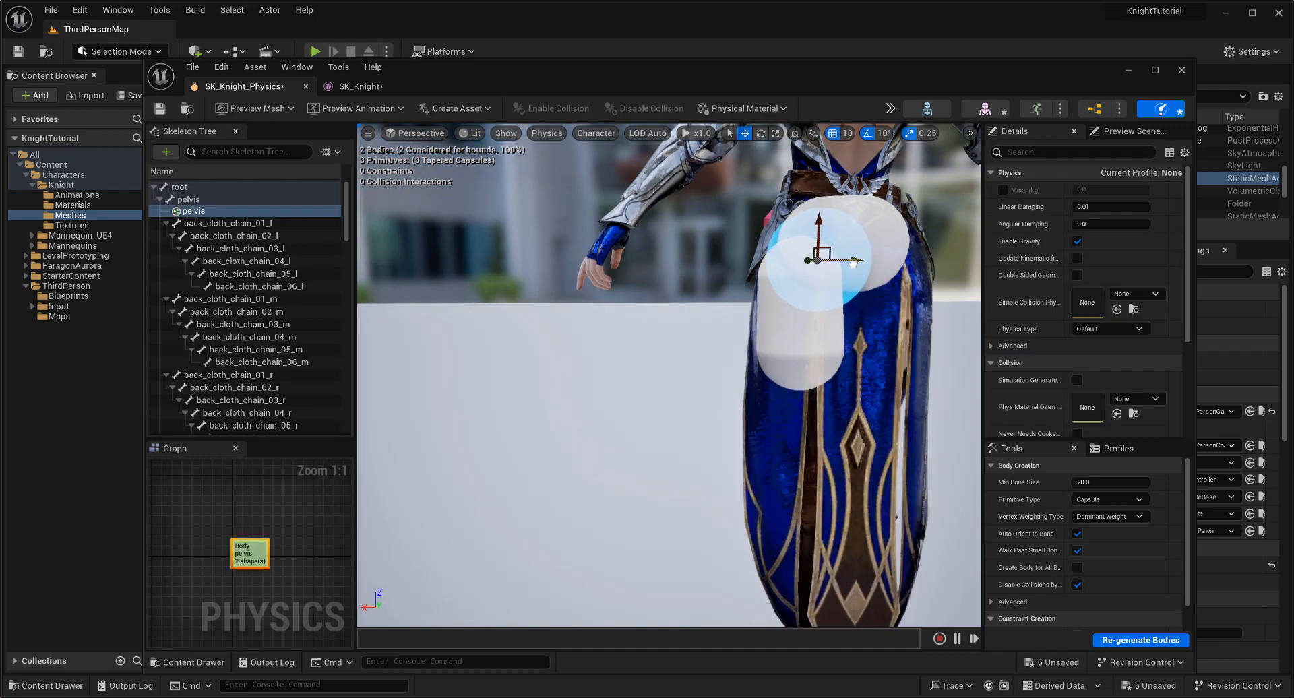
pyautogui.click(596, 133)
pyautogui.moveTo(615, 198)
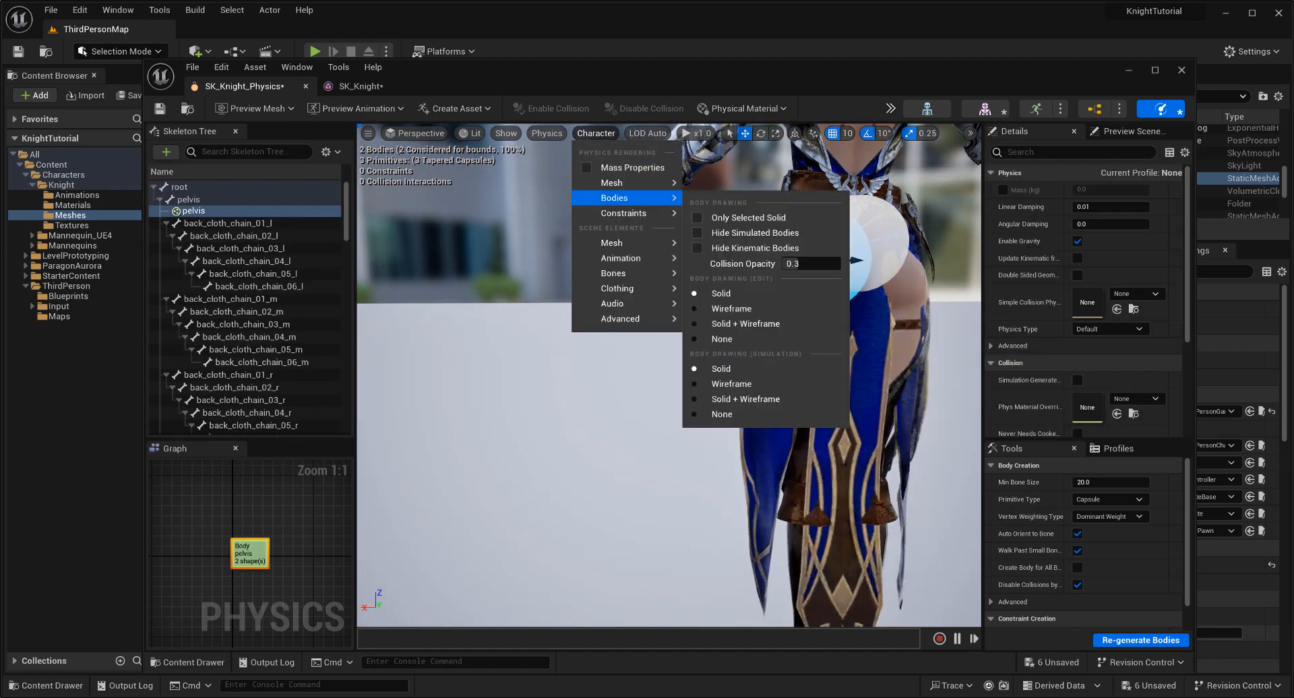
pyautogui.click(723, 339)
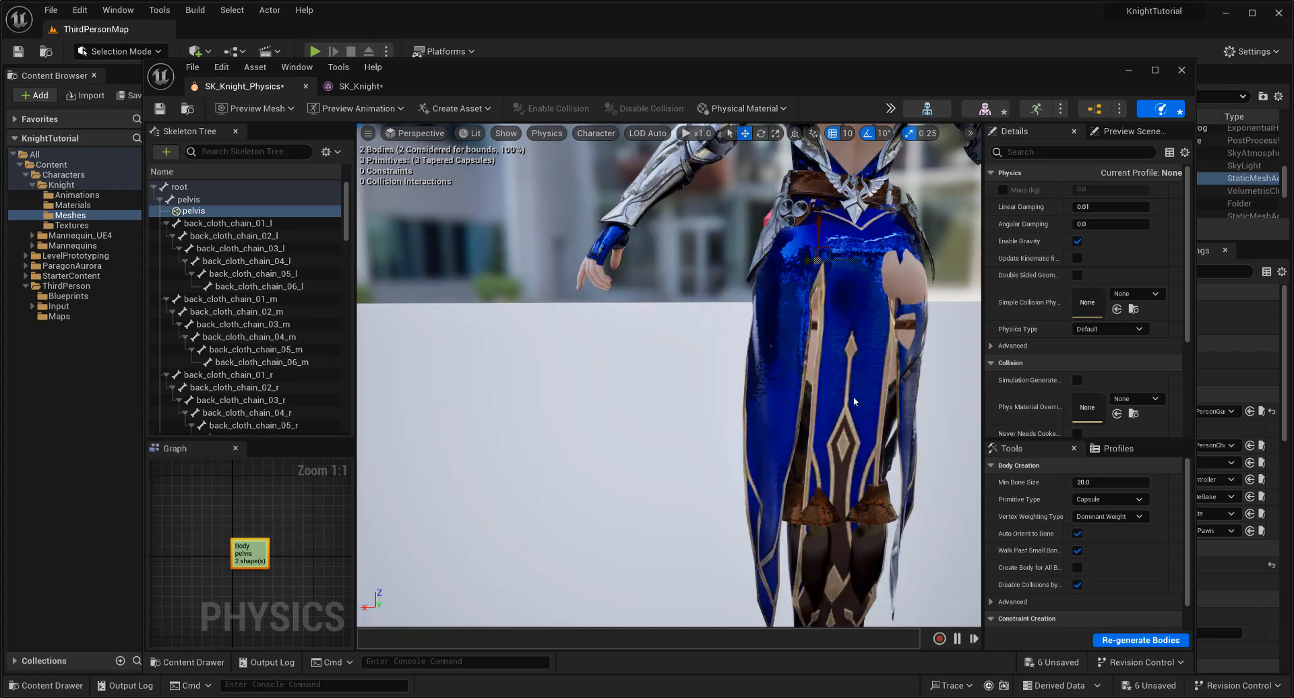
# Pin the Solid and None edit body drawing modes as viewport shortcuts, leave None active, and examine the skirt
pyautogui.click(584, 134)
pyautogui.click(597, 134)
pyautogui.click(600, 136)
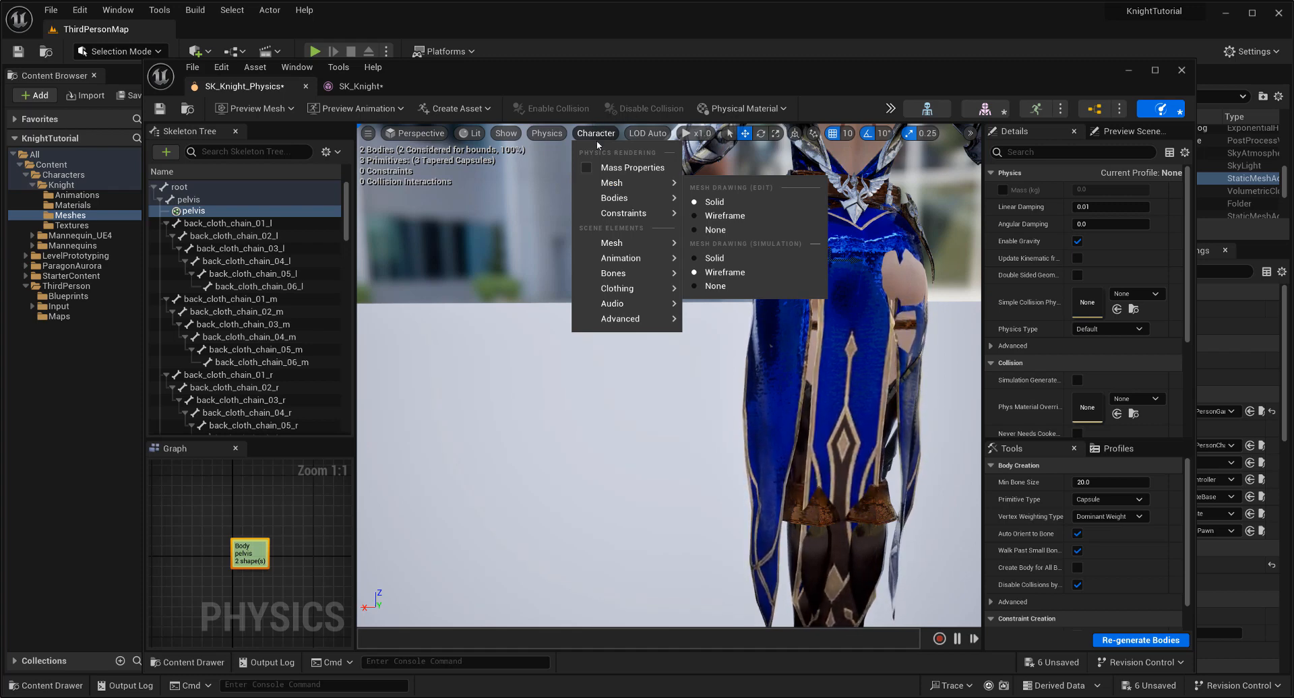
pyautogui.moveTo(628, 202)
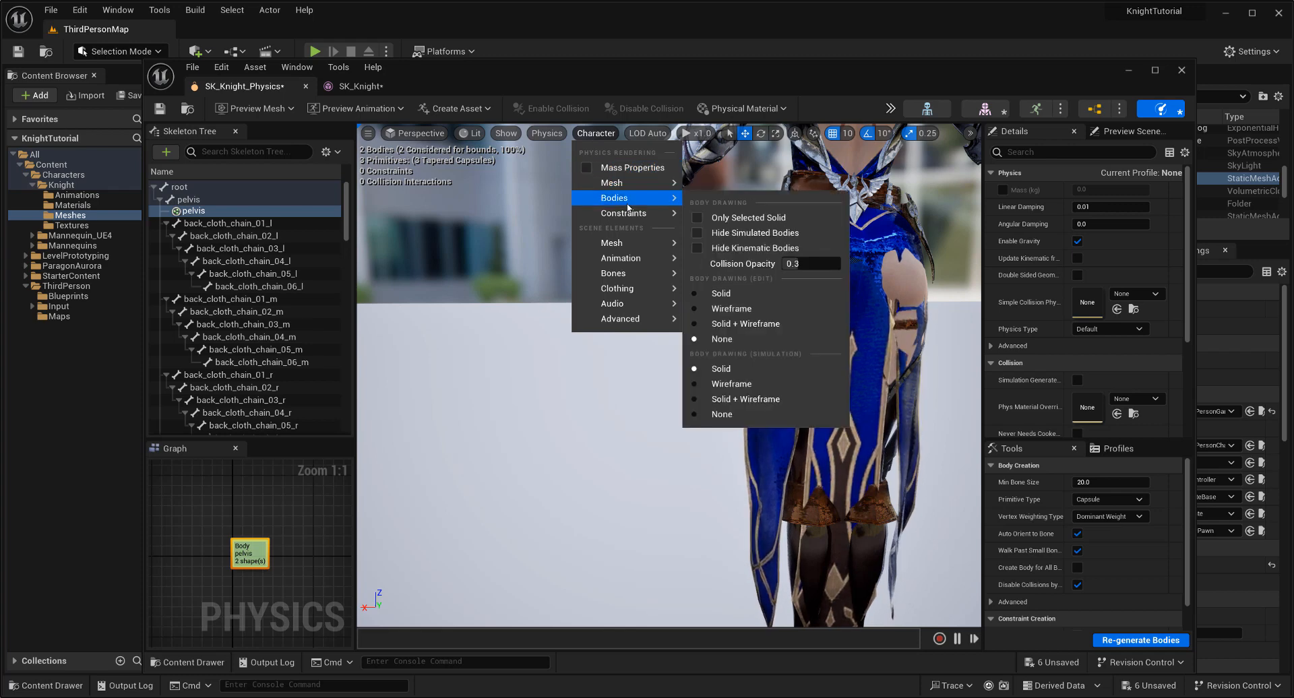
pyautogui.click(751, 298)
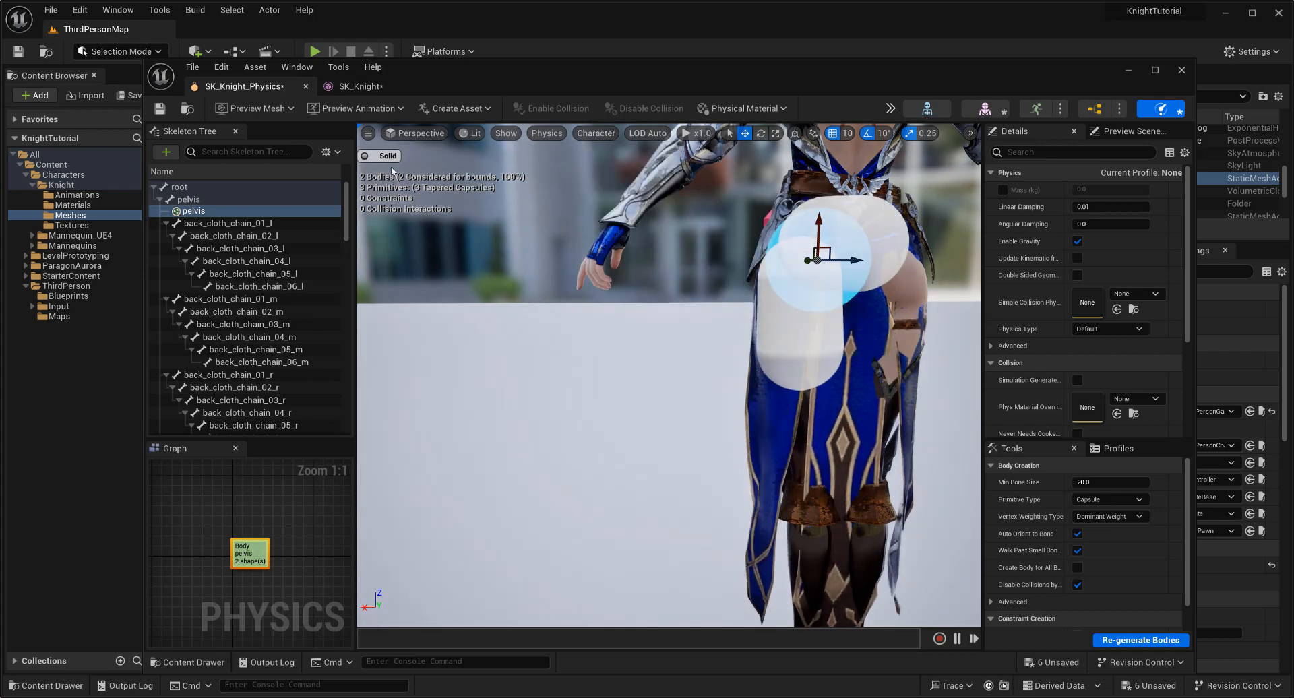
pyautogui.click(595, 133)
pyautogui.moveTo(626, 201)
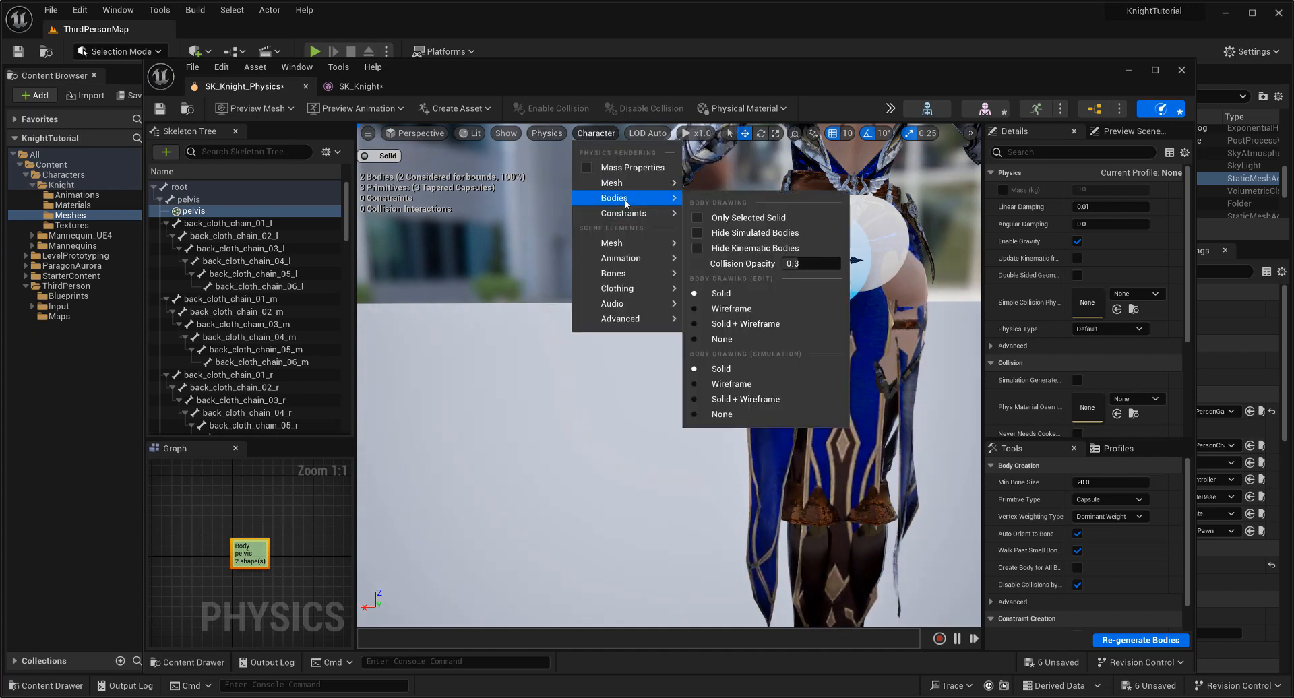
pyautogui.click(763, 347)
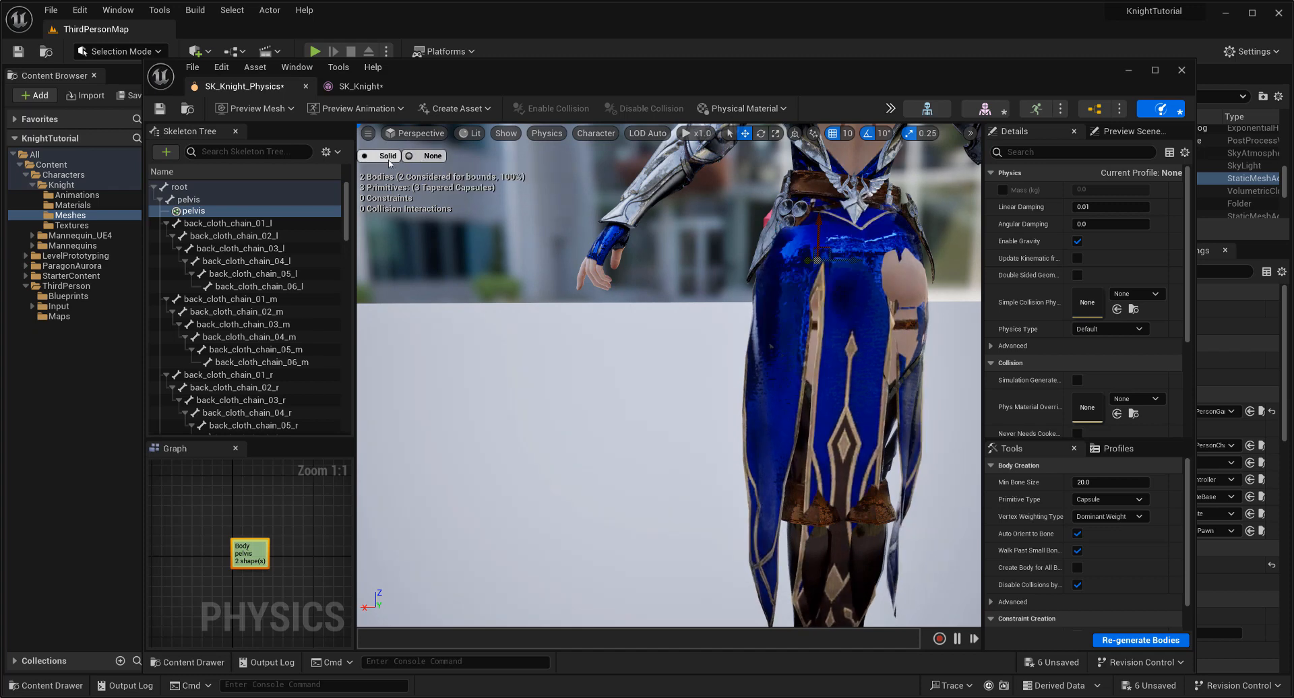
pyautogui.keyDown('alt'); pyautogui.moveTo(851, 273); pyautogui.dragTo(722, 359); pyautogui.keyUp('alt')
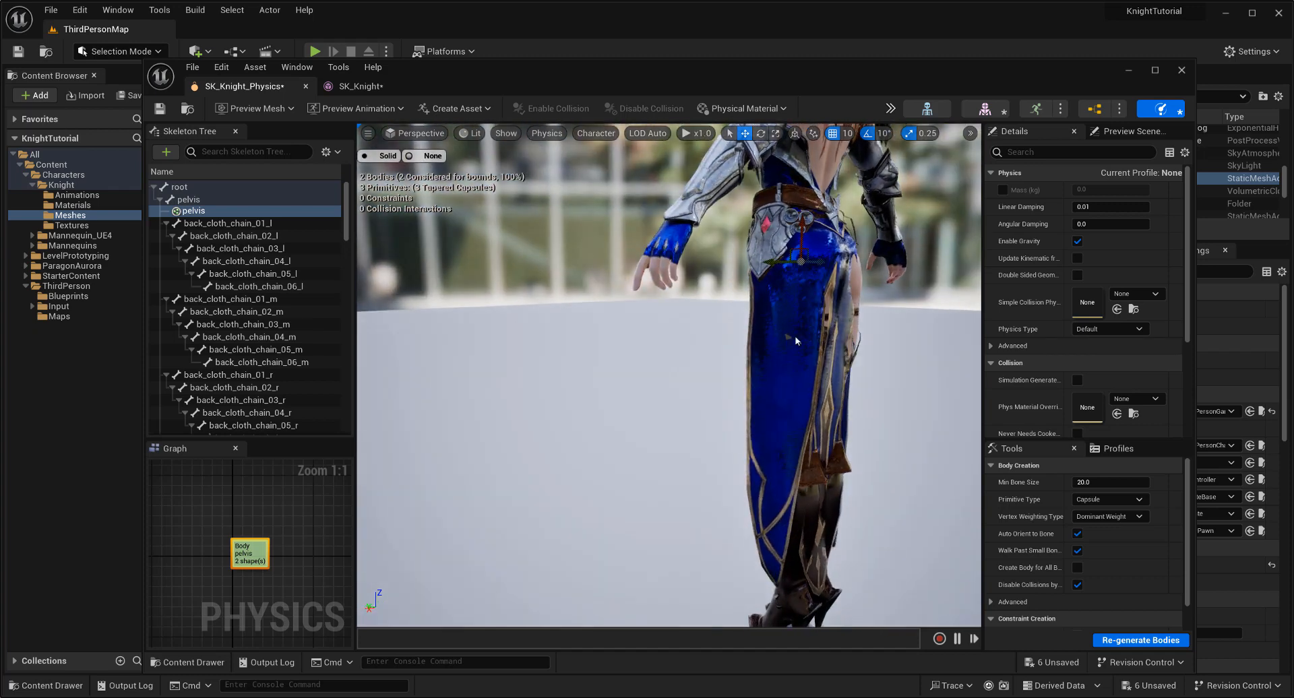
pyautogui.keyDown('alt'); pyautogui.moveTo(928, 448); pyautogui.dragTo(827, 391); pyautogui.keyUp('alt')
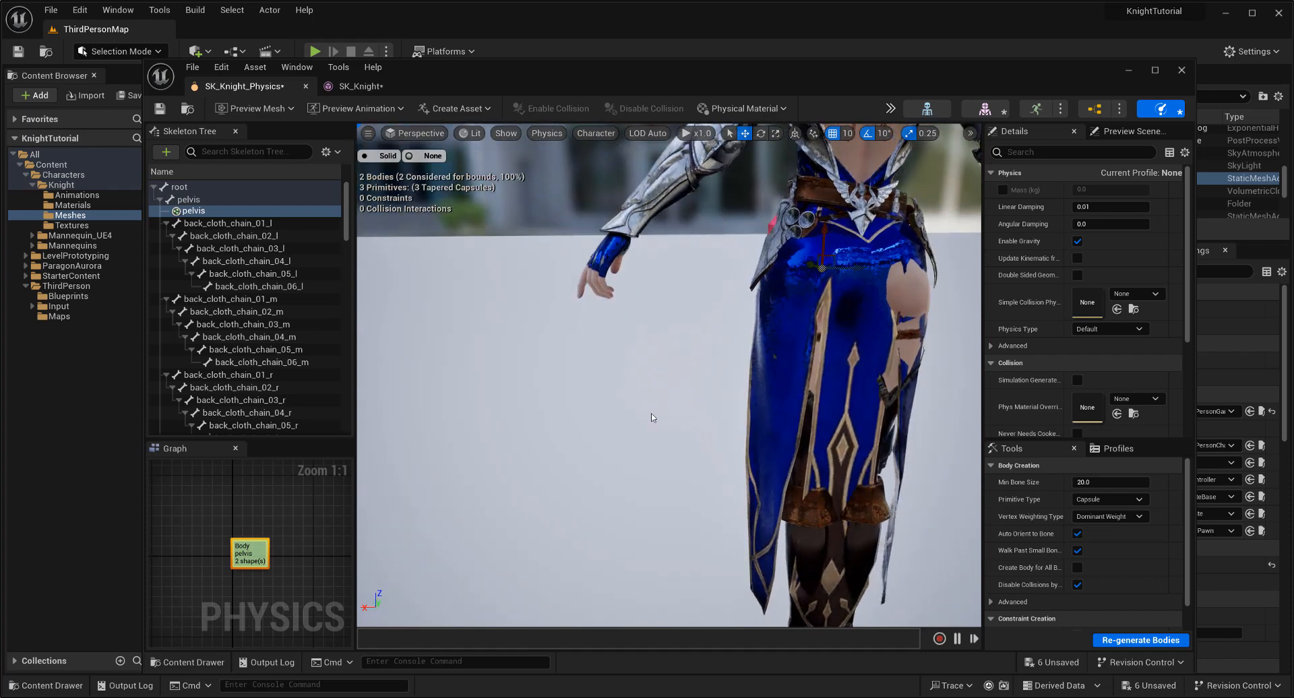
# Set edit body drawing to Solid and move the rear pelvis capsule slightly forward from the side view
pyautogui.click(652, 418)
pyautogui.keyDown('alt'); pyautogui.moveTo(652, 418); pyautogui.dragTo(738, 337); pyautogui.keyUp('alt')
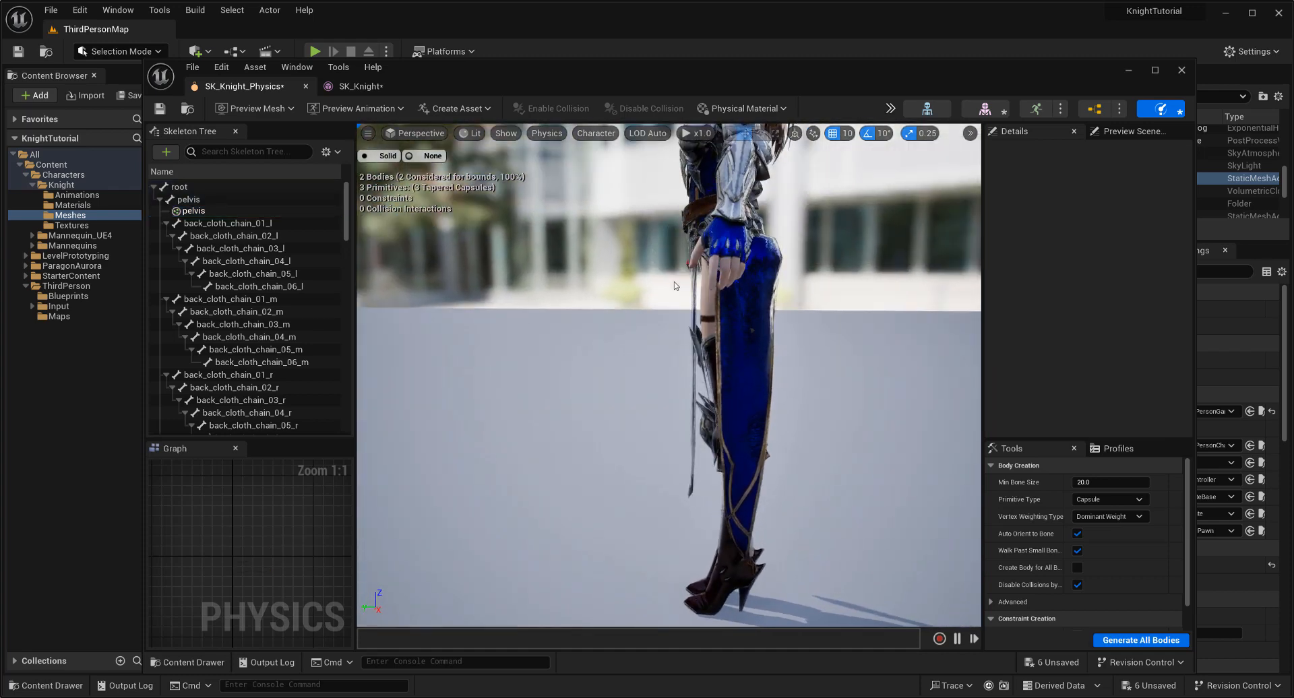
pyautogui.click(384, 157)
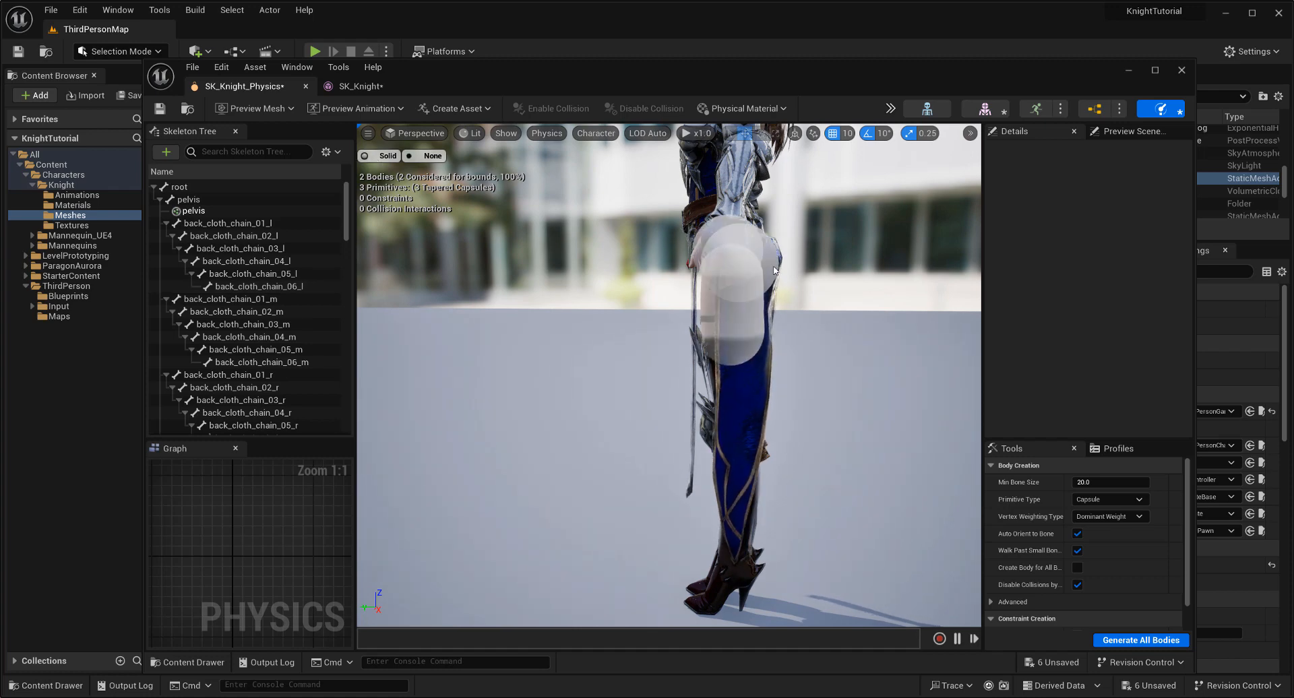
pyautogui.click(709, 266)
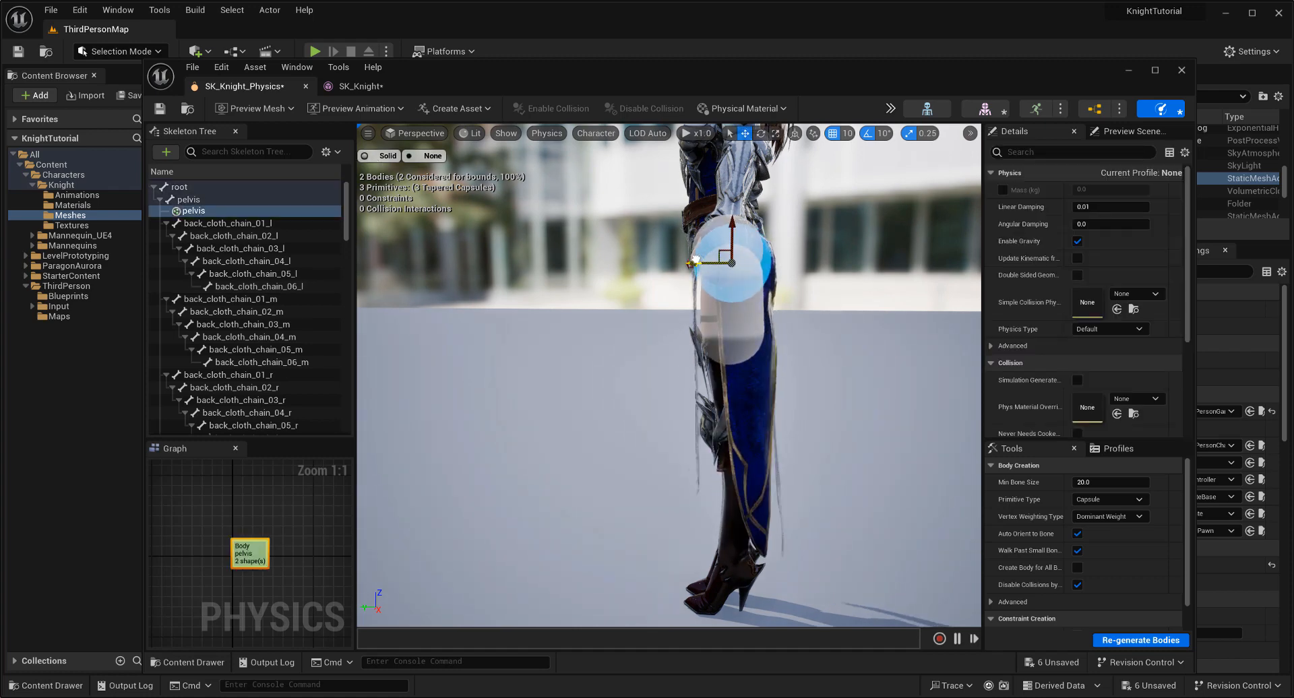
pyautogui.moveTo(696, 259); pyautogui.dragTo(682, 264)
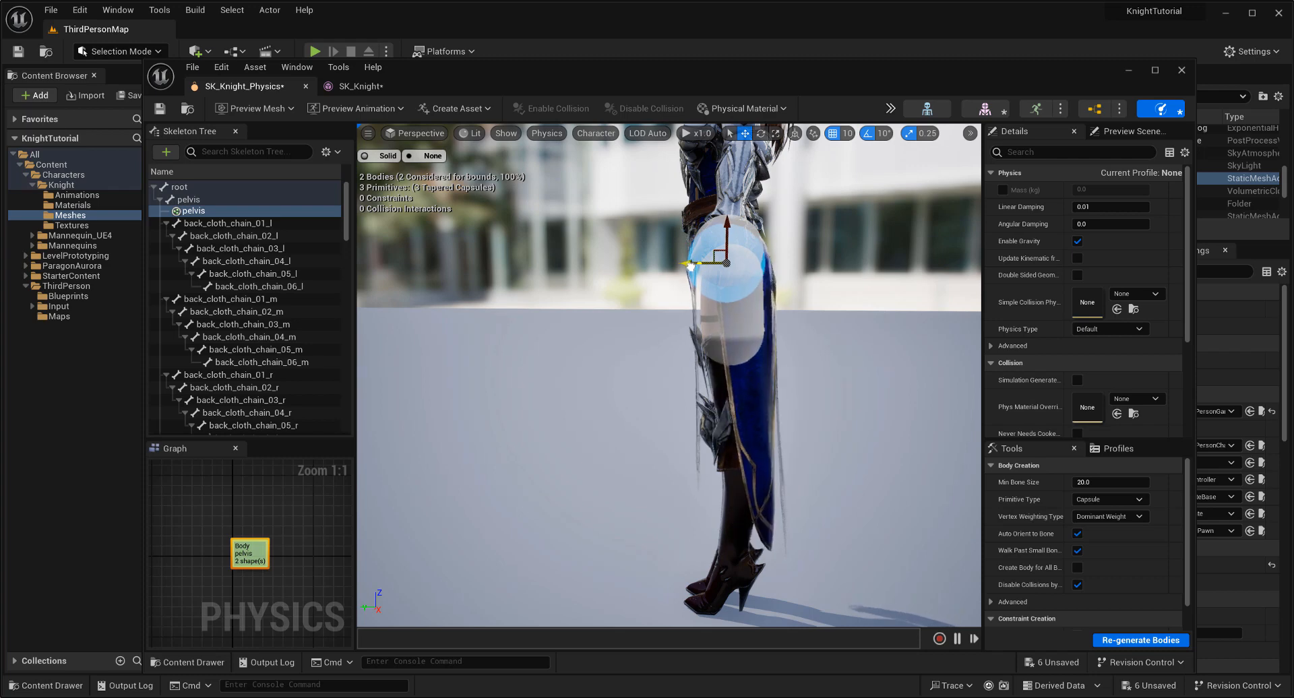
# Switch edit body drawing between None and Solid to compare the pelvis capsules with the skirt from the side and back
pyautogui.click(420, 161)
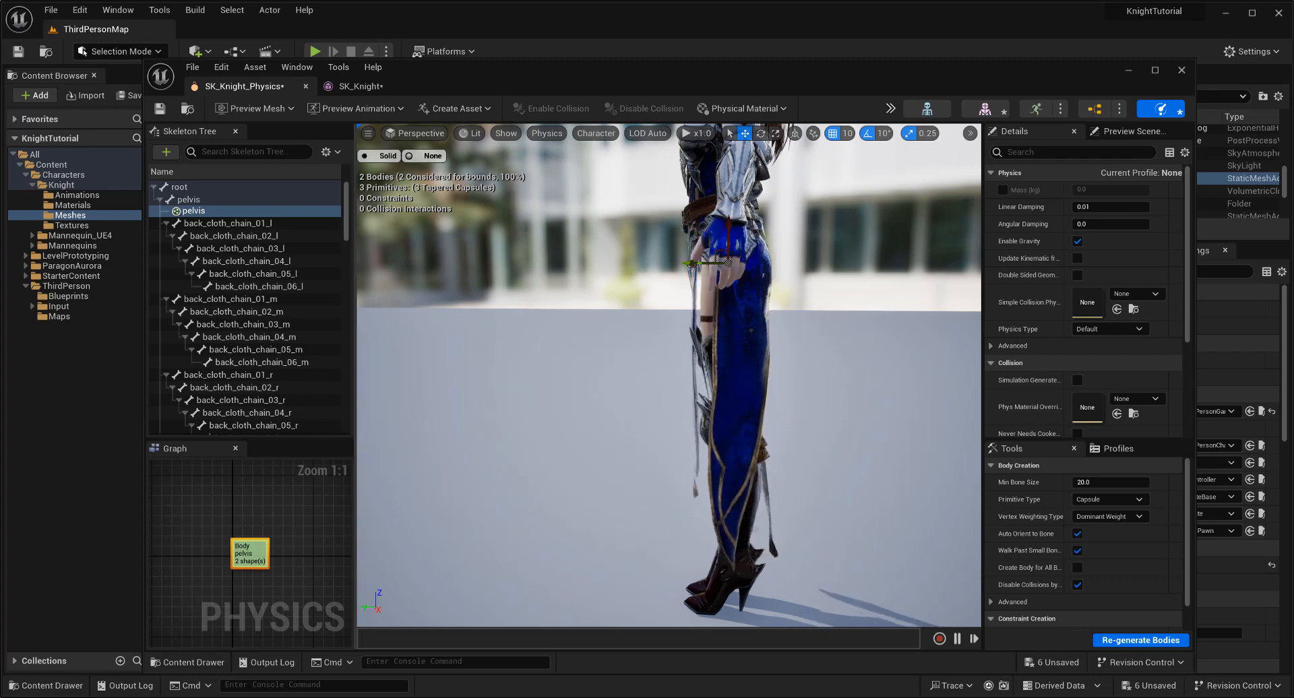
pyautogui.keyDown('alt'); pyautogui.moveTo(419, 181); pyautogui.dragTo(560, 183); pyautogui.keyUp('alt')
pyautogui.click(384, 158)
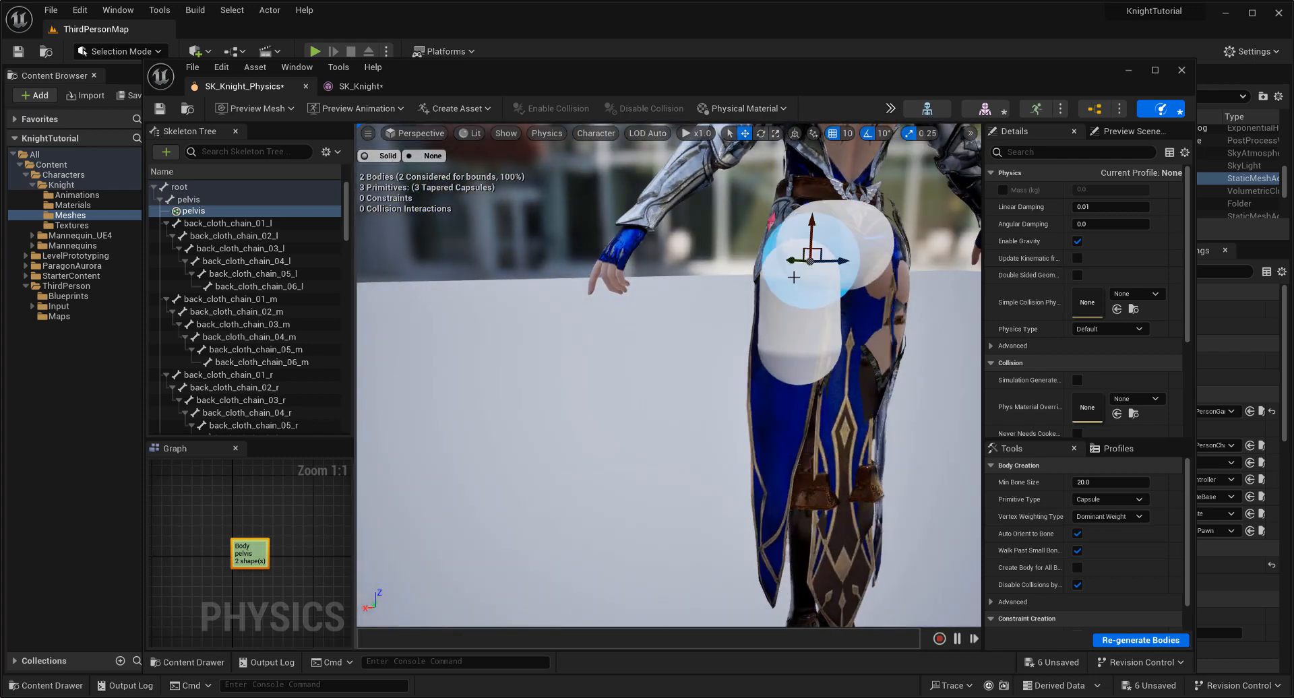
pyautogui.click(423, 158)
pyautogui.keyDown('alt'); pyautogui.moveTo(425, 182); pyautogui.dragTo(517, 193); pyautogui.keyUp('alt')
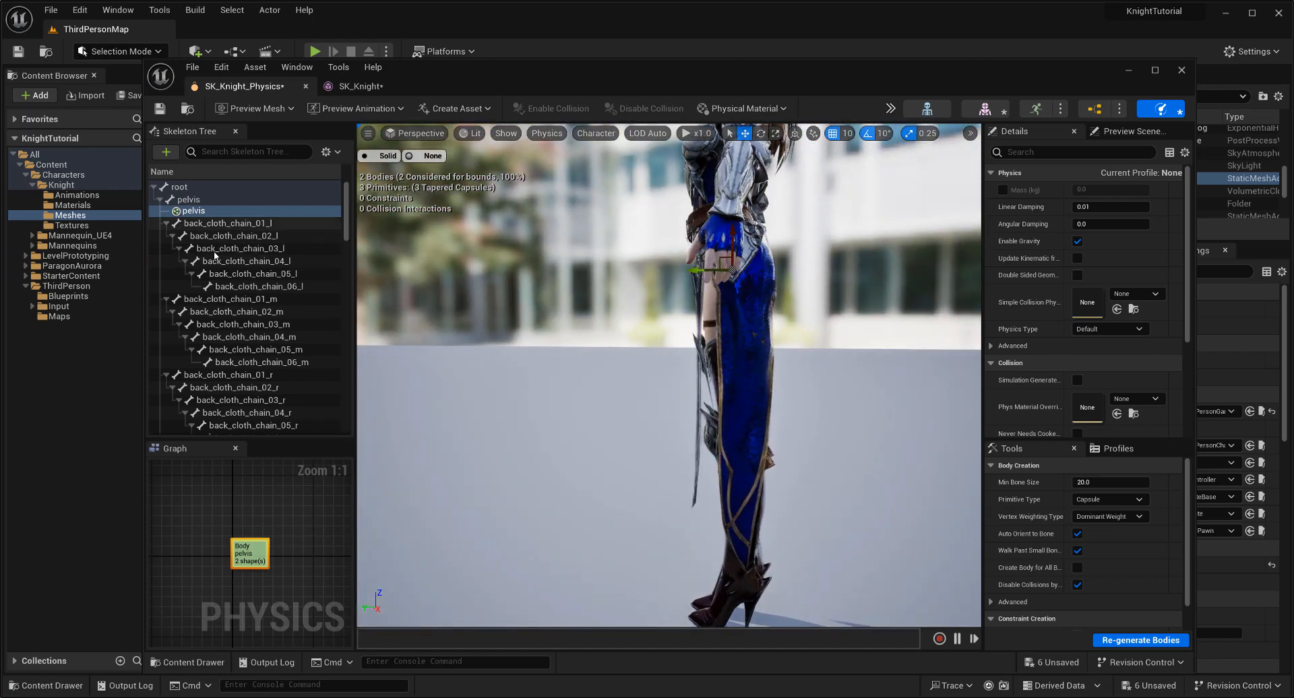
# Add a tapered capsule shape to the thigh_twist_01_l bone
pyautogui.scroll(-15, 276, 372)
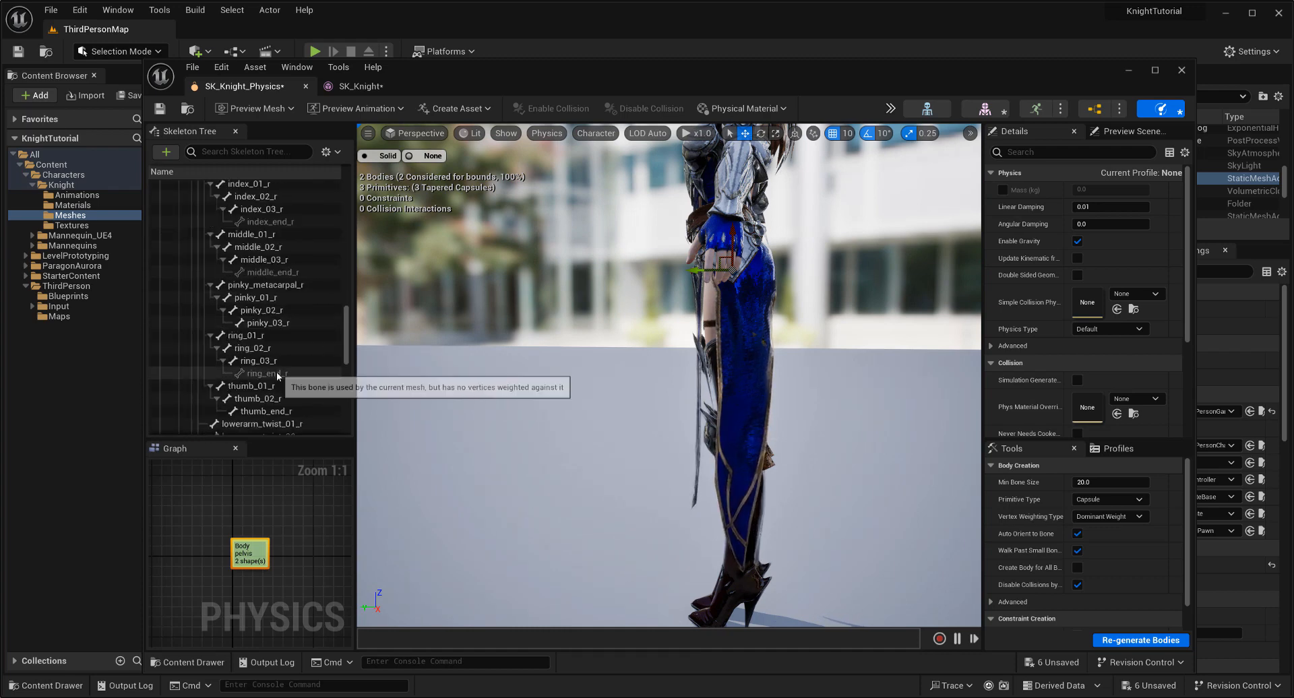
pyautogui.scroll(-10, 277, 372)
pyautogui.scroll(-5, 283, 377)
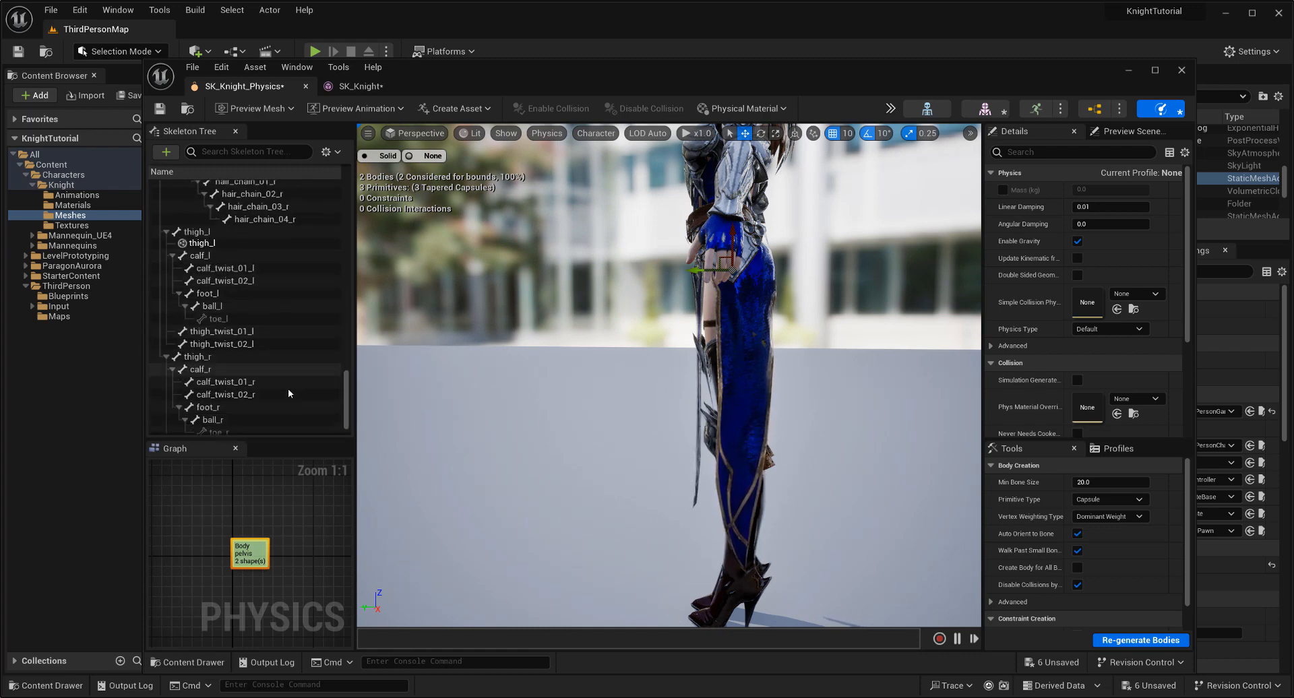
pyautogui.click(272, 331)
pyautogui.rightClick(272, 331)
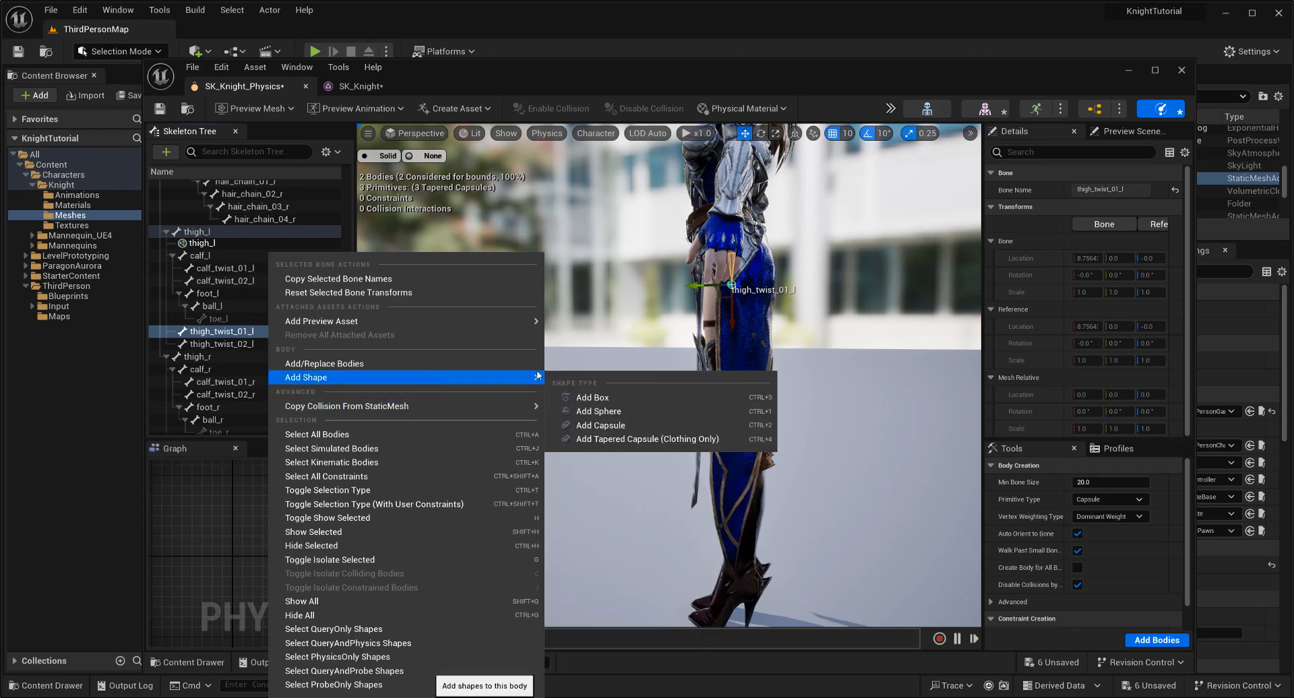
pyautogui.moveTo(460, 405)
pyautogui.moveTo(521, 383)
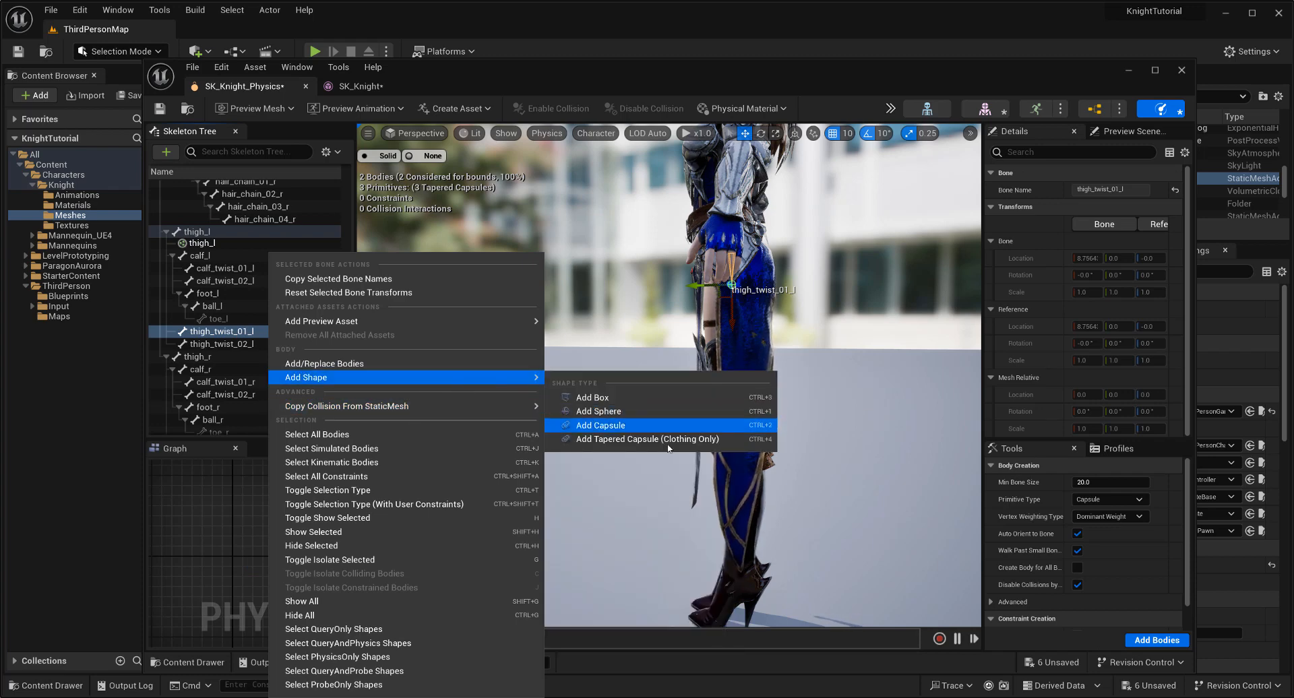
pyautogui.click(647, 447)
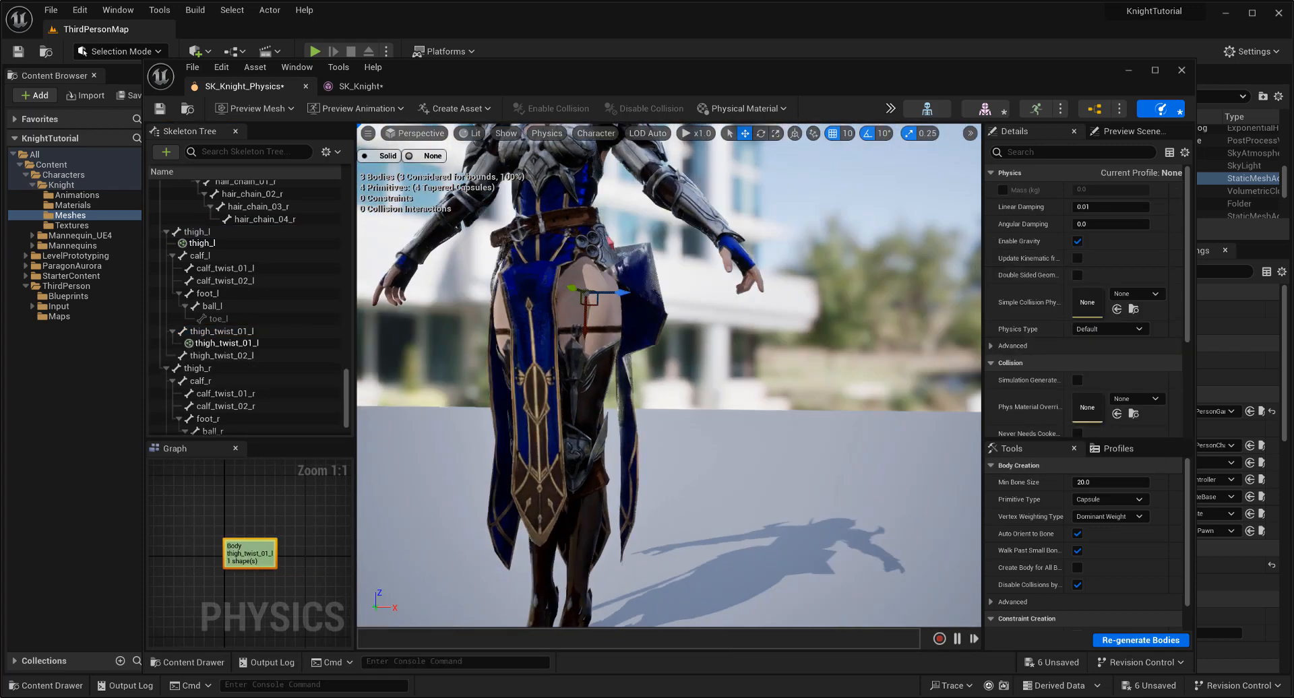
# Show the bodies as Solid, then rotate the thigh_twist_01_l capsule upright and scale it down to the left thigh's width
pyautogui.click(425, 155)
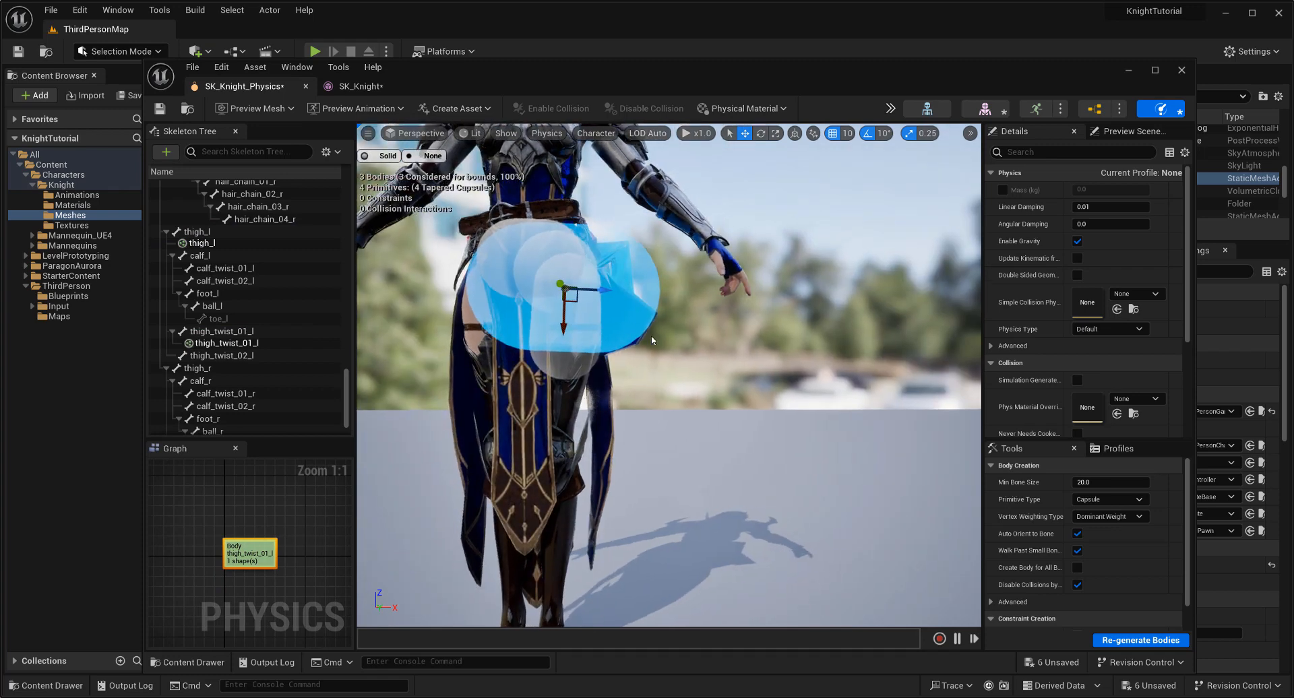
pyautogui.press('e')
pyautogui.moveTo(558, 338); pyautogui.dragTo(532, 339)
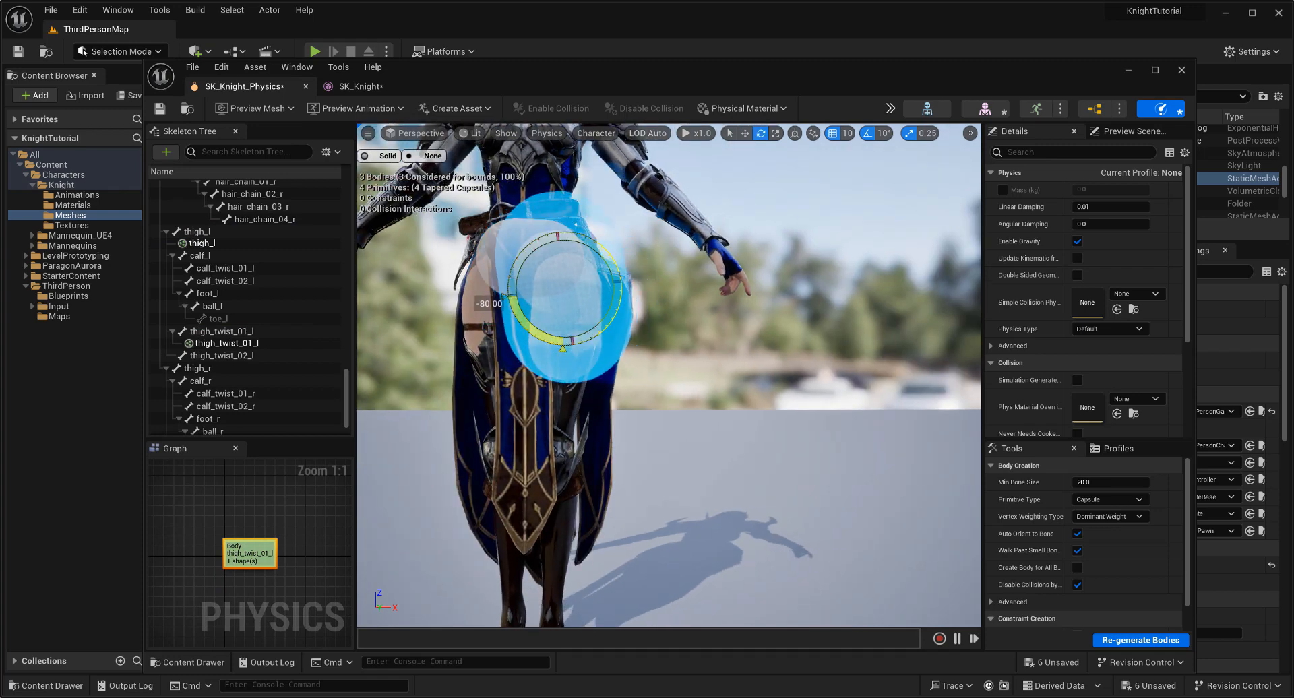
pyautogui.press('r')
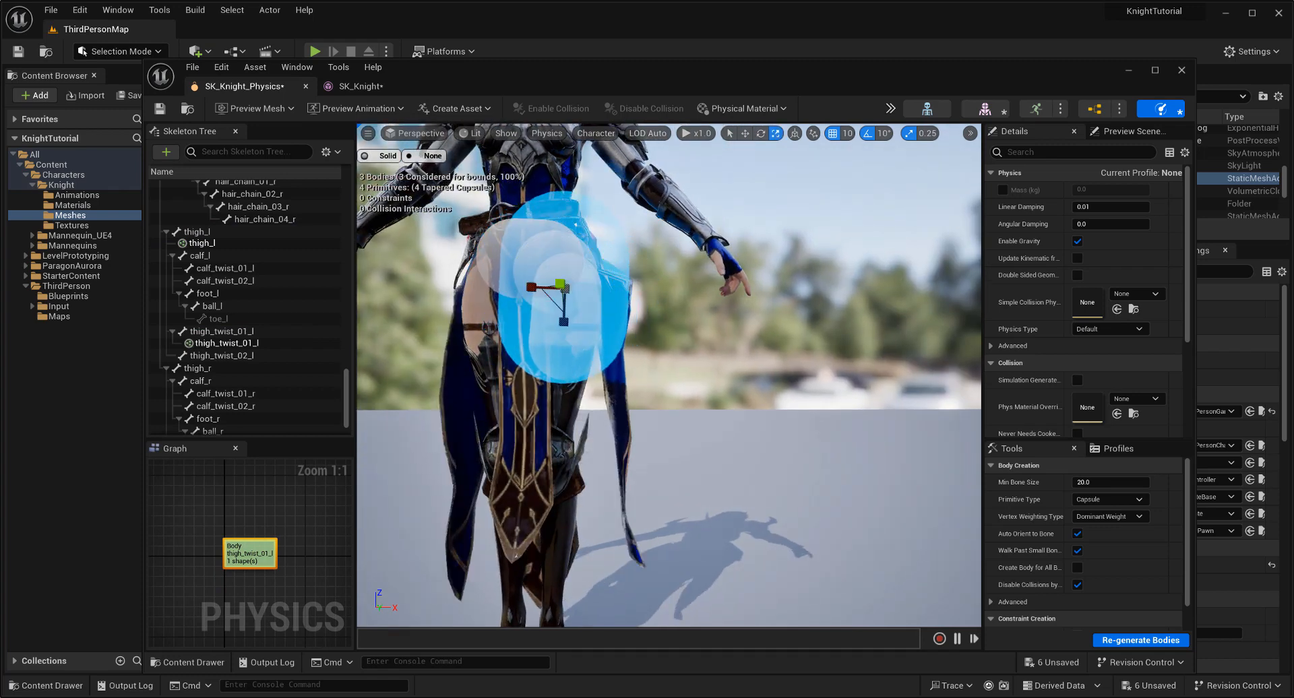
pyautogui.moveTo(598, 282)
pyautogui.keyDown('alt'); pyautogui.mouseDown()
pyautogui.moveTo(552, 303)
pyautogui.moveTo(584, 286)
pyautogui.moveTo(573, 289)
pyautogui.mouseUp(); pyautogui.keyUp('alt')
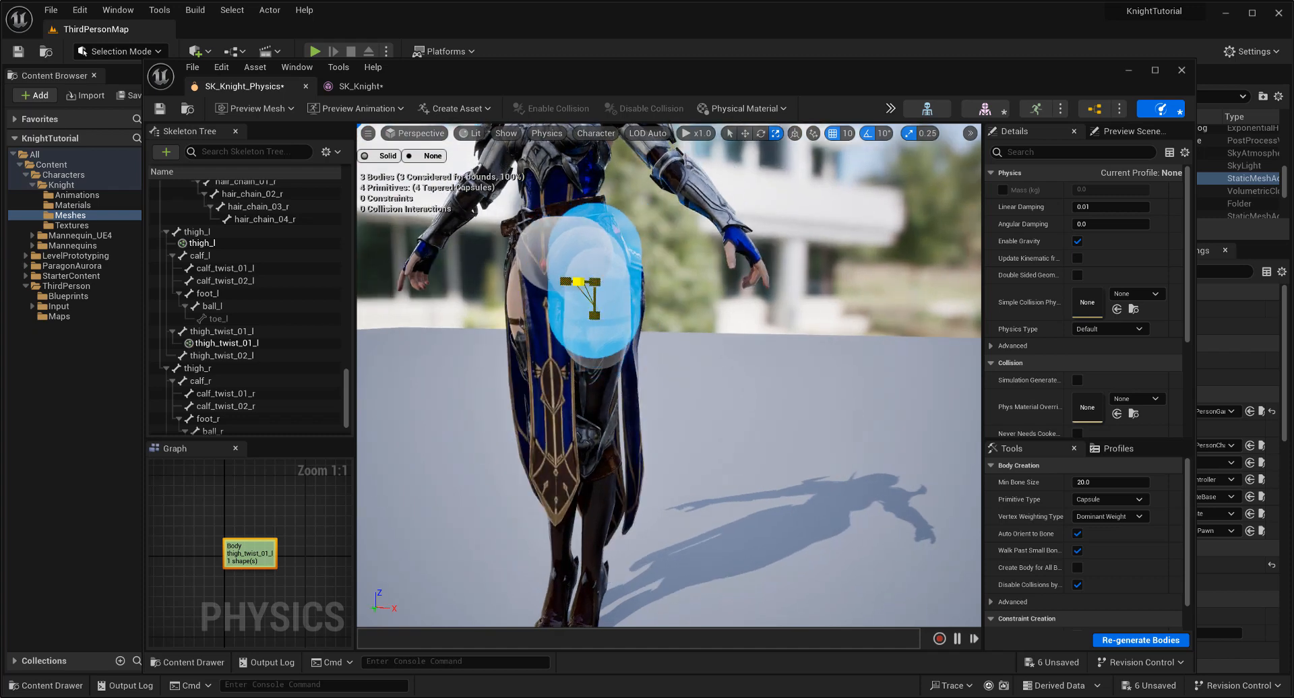
# Move the thigh_twist_01_l capsule down the left thigh and tilt it slightly to follow the leg
pyautogui.keyDown('alt'); pyautogui.moveTo(750, 409); pyautogui.dragTo(814, 371); pyautogui.keyUp('alt')
pyautogui.keyDown('alt'); pyautogui.moveTo(796, 431); pyautogui.dragTo(809, 430); pyautogui.keyUp('alt')
pyautogui.scroll(3, 795, 430)
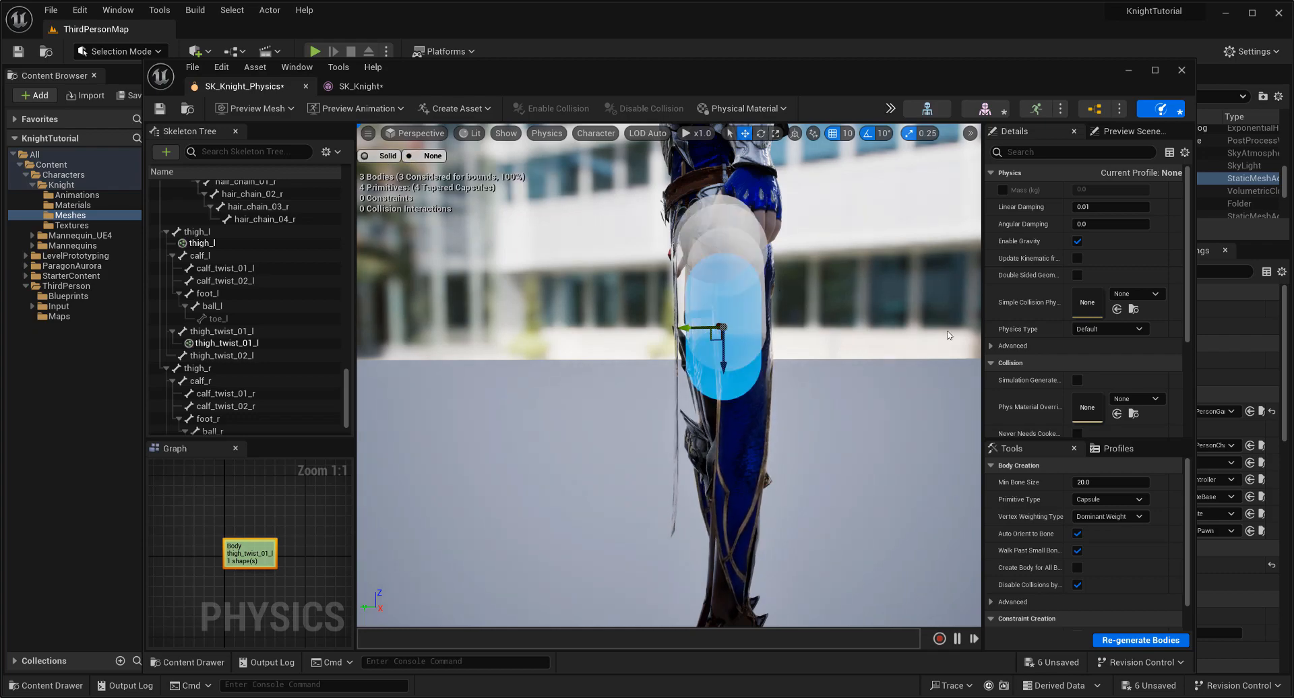
pyautogui.keyDown('alt'); pyautogui.moveTo(886, 333); pyautogui.dragTo(472, 309); pyautogui.keyUp('alt')
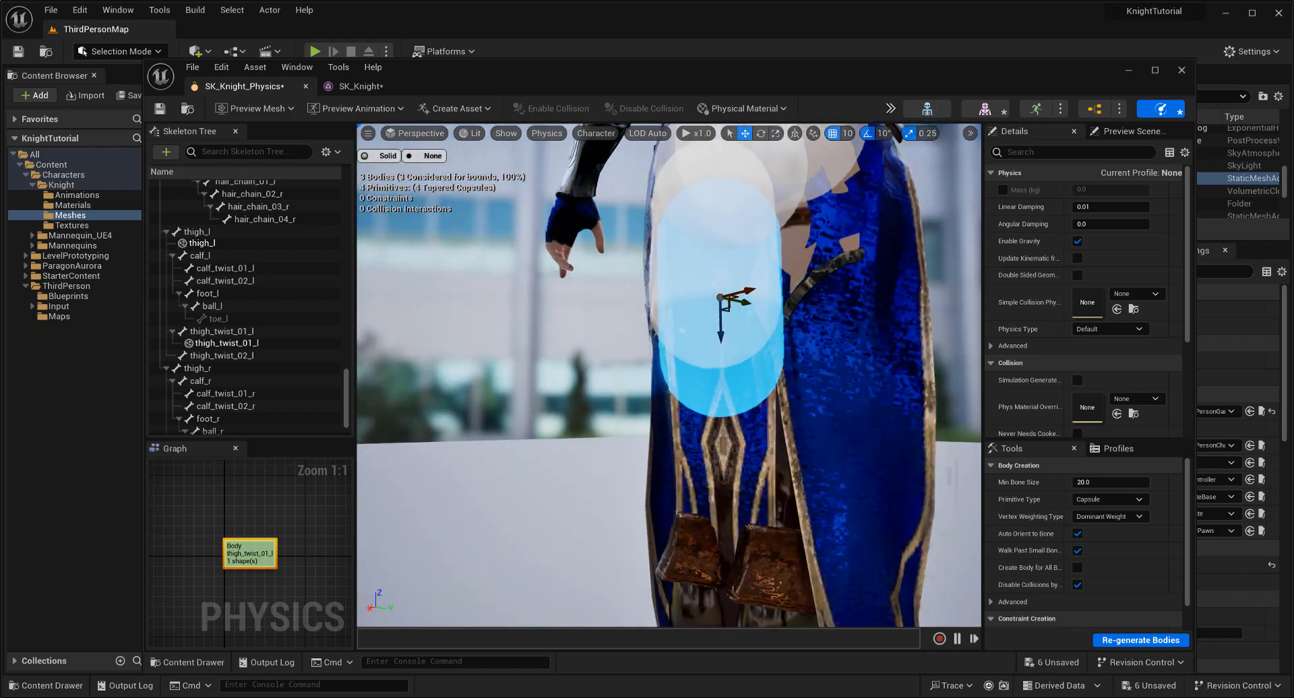
pyautogui.keyDown('alt'); pyautogui.moveTo(539, 331); pyautogui.dragTo(856, 336); pyautogui.keyUp('alt')
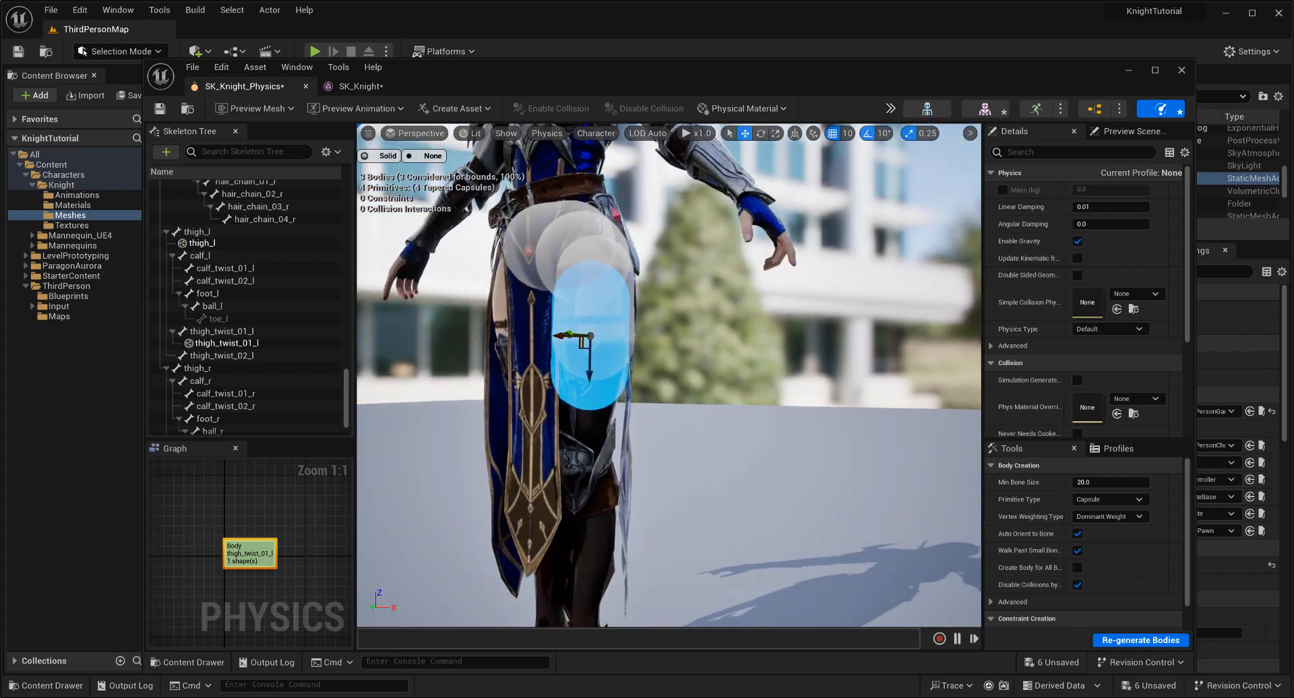
pyautogui.keyDown('alt'); pyautogui.moveTo(564, 403); pyautogui.dragTo(664, 402); pyautogui.keyUp('alt')
pyautogui.press('e')
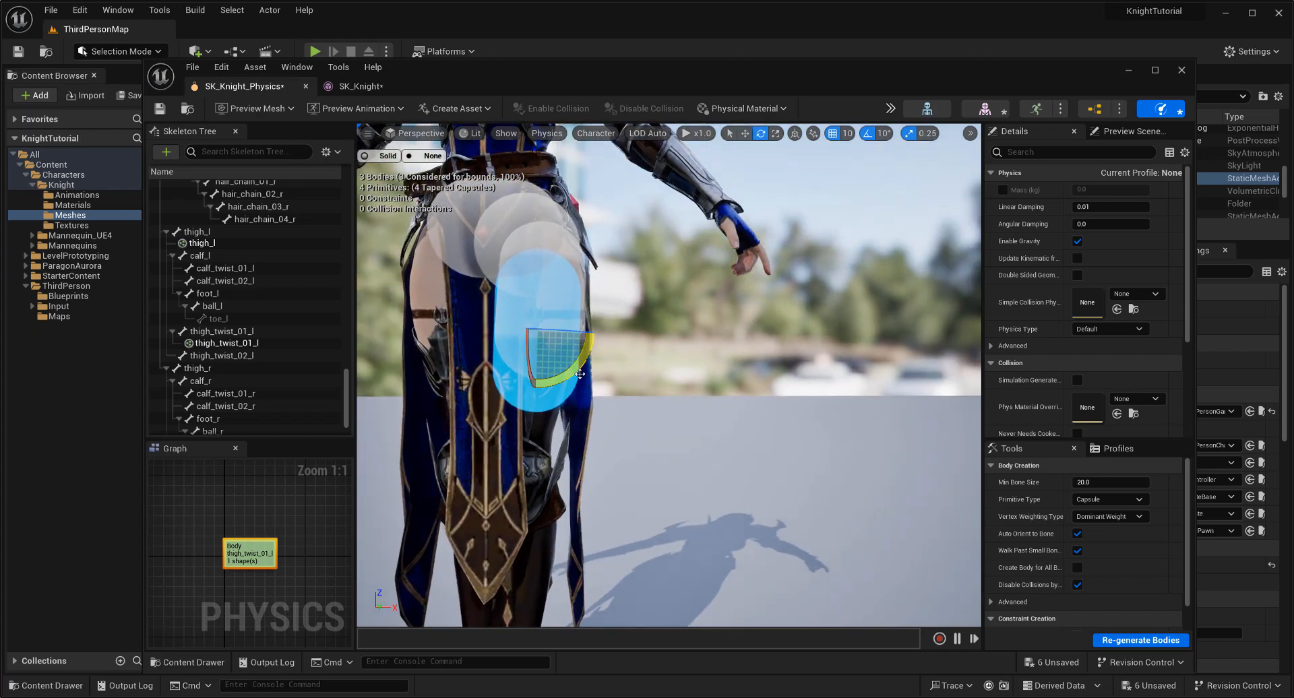
pyautogui.moveTo(585, 376); pyautogui.dragTo(755, 391)
pyautogui.press('w')
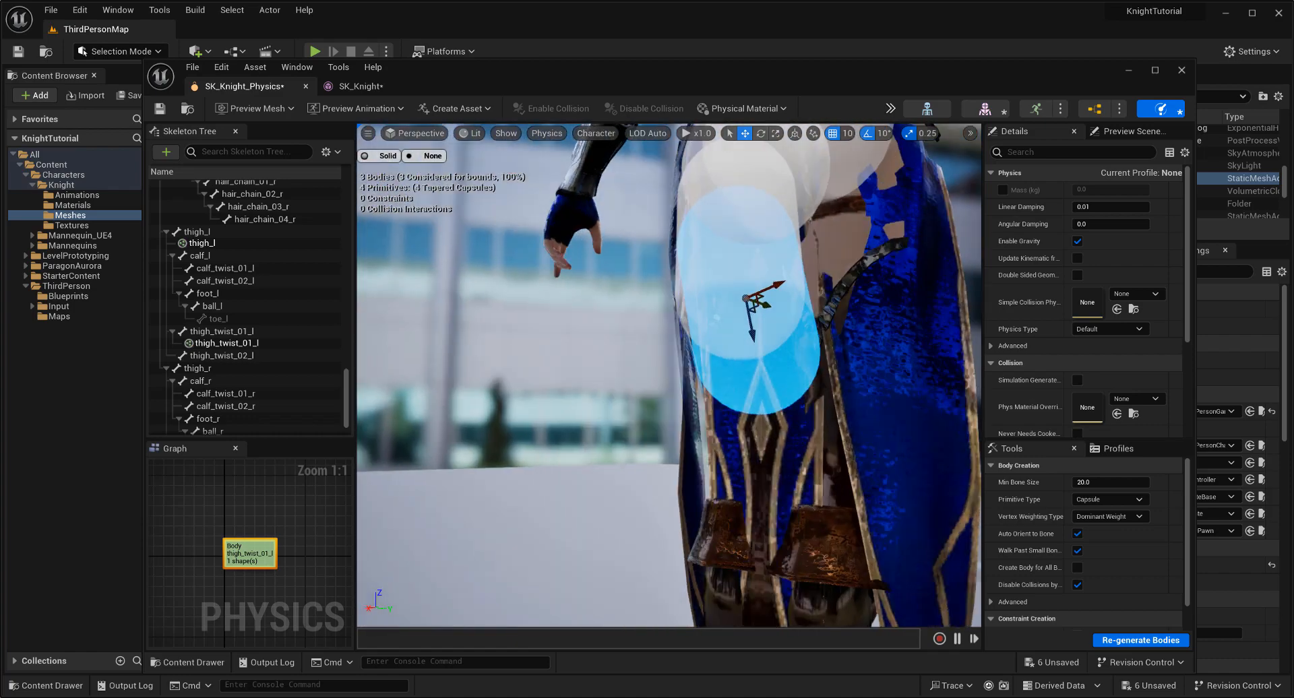
# Deselect the capsule, set edit body drawing to None to examine the skirt from all sides, and set it back to Solid
pyautogui.keyDown('alt'); pyautogui.moveTo(614, 409); pyautogui.dragTo(563, 421); pyautogui.keyUp('alt')
pyautogui.click(613, 409)
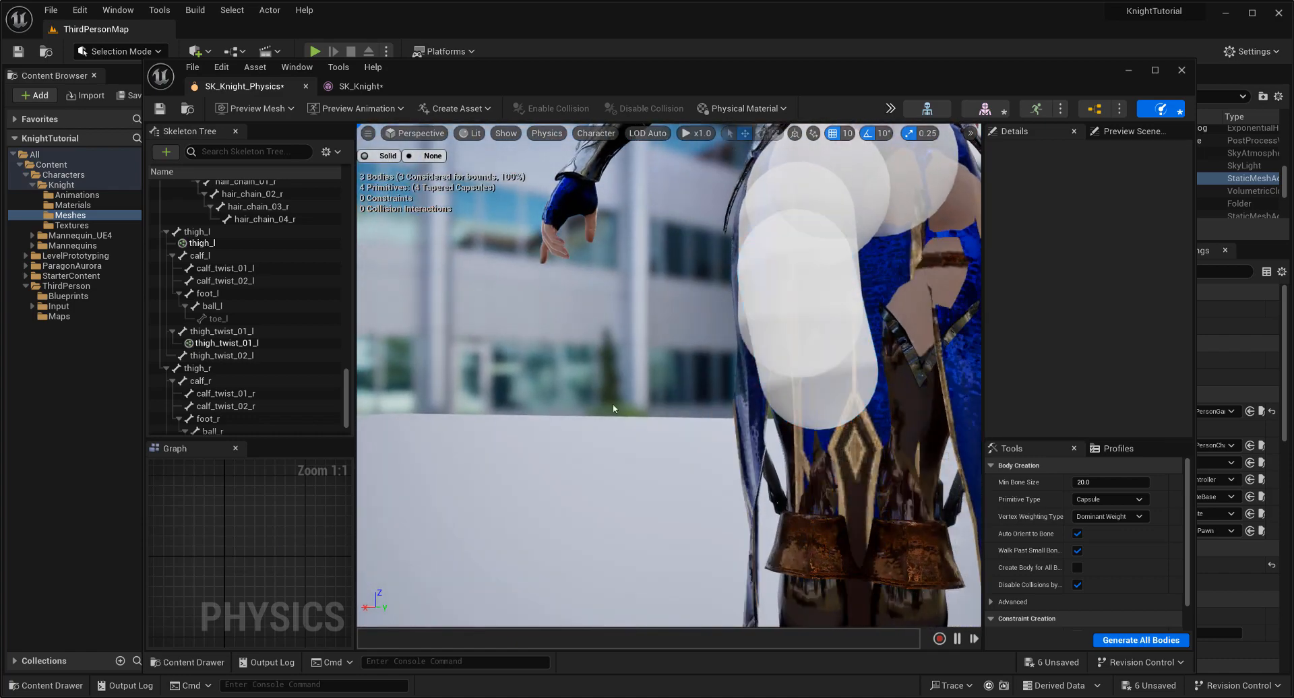
pyautogui.click(426, 157)
pyautogui.scroll(-8, 607, 328)
pyautogui.keyDown('alt'); pyautogui.moveTo(607, 327); pyautogui.dragTo(695, 351); pyautogui.keyUp('alt')
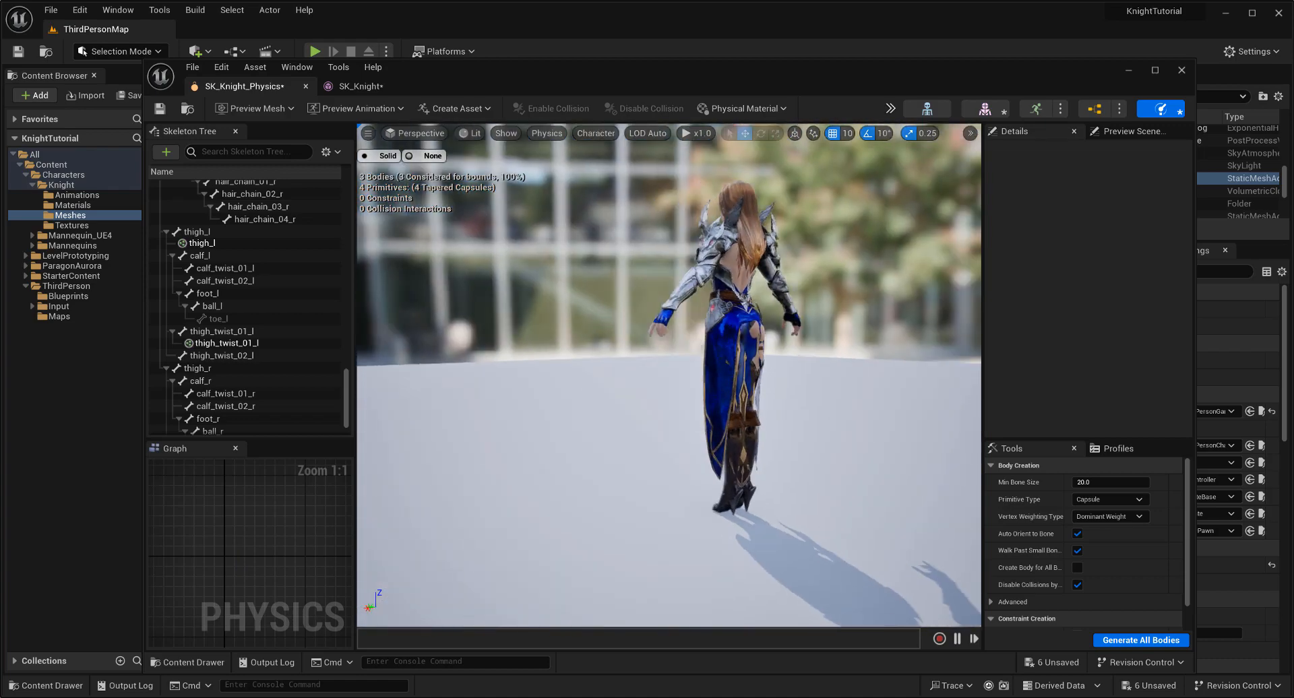
pyautogui.keyDown('alt'); pyautogui.moveTo(612, 370); pyautogui.dragTo(805, 360); pyautogui.keyUp('alt')
pyautogui.scroll(8, 612, 370)
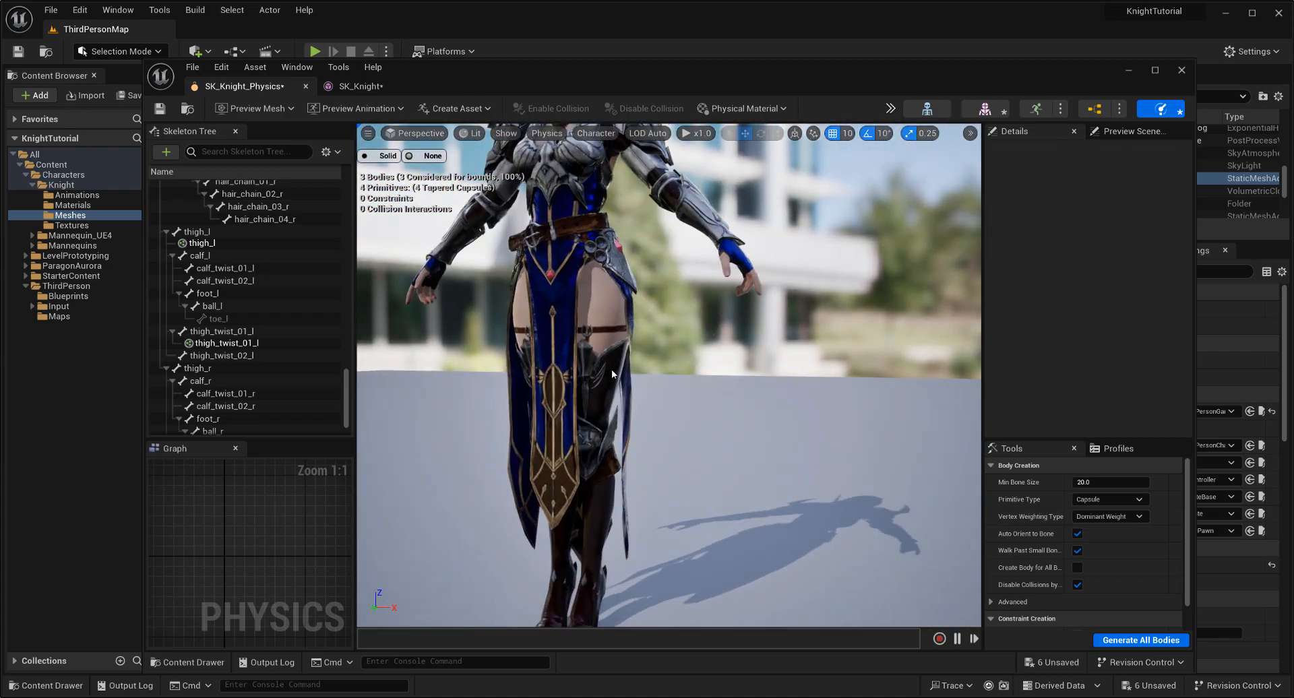
pyautogui.keyDown('alt'); pyautogui.moveTo(612, 370); pyautogui.dragTo(465, 398); pyautogui.keyUp('alt')
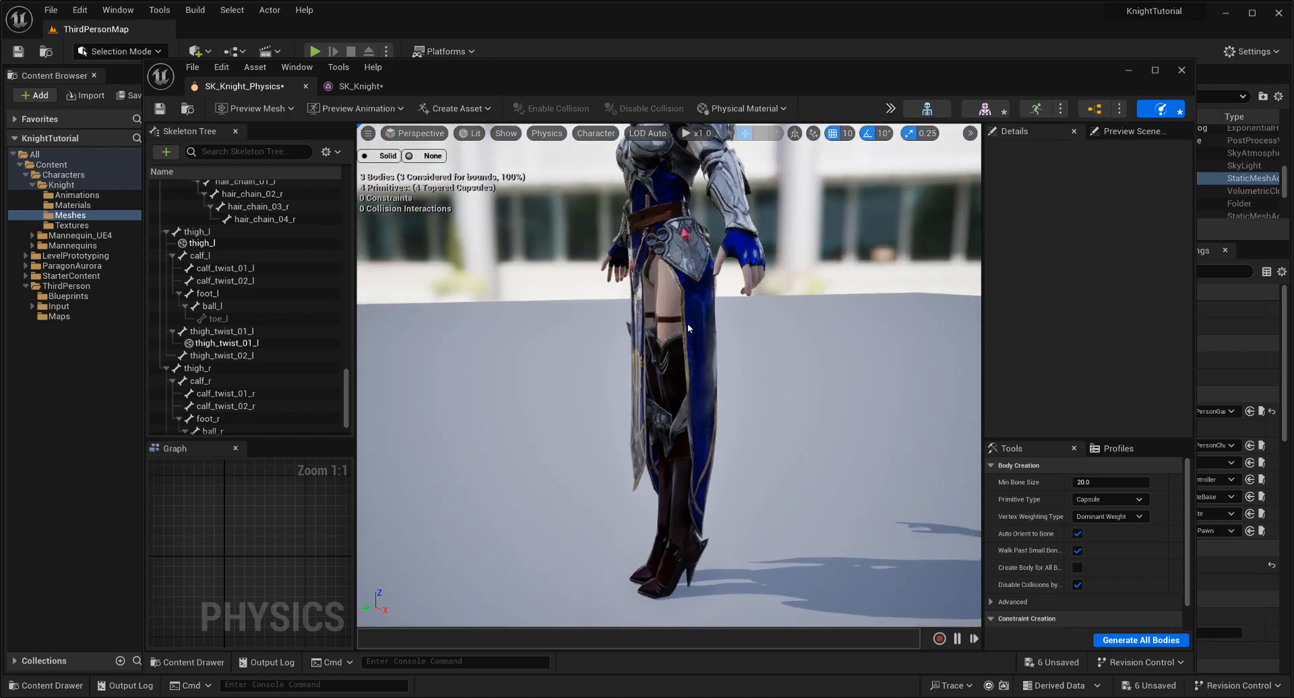
pyautogui.click(388, 161)
pyautogui.keyDown('alt'); pyautogui.moveTo(820, 413); pyautogui.dragTo(933, 432); pyautogui.keyUp('alt')
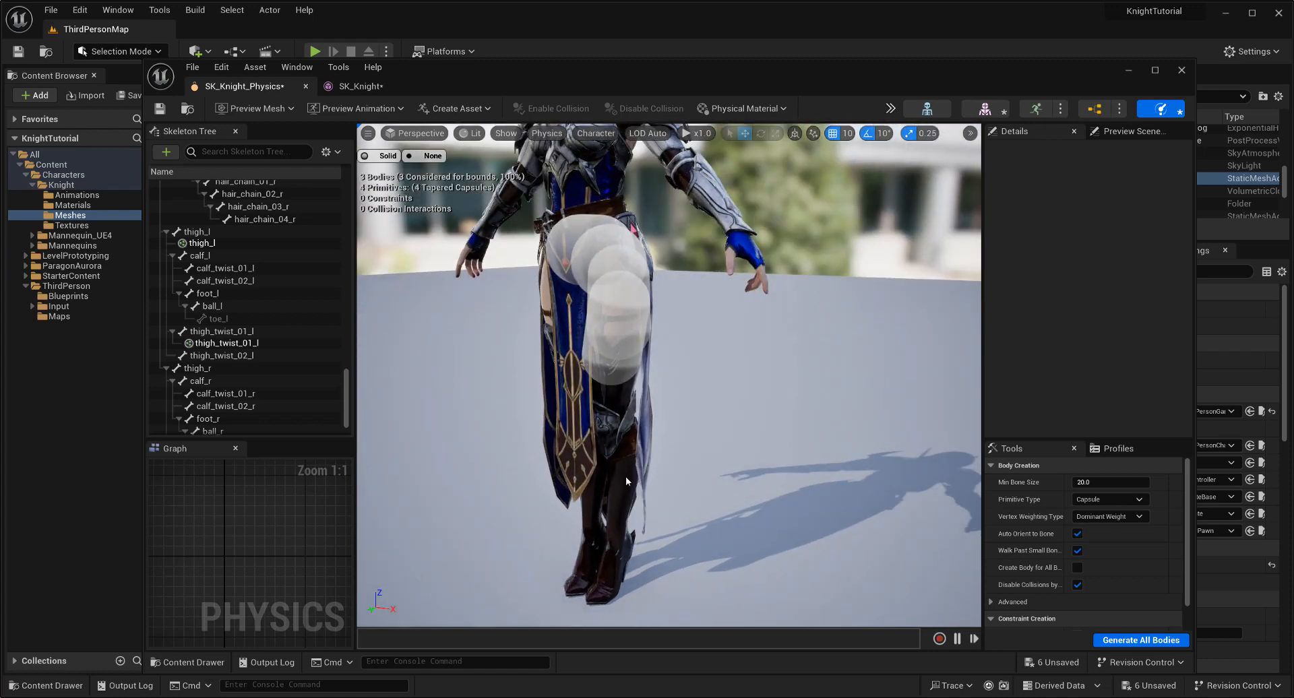
# Add a tapered capsule shape to the thigh_twist_02_l bone
pyautogui.rightClick(251, 359)
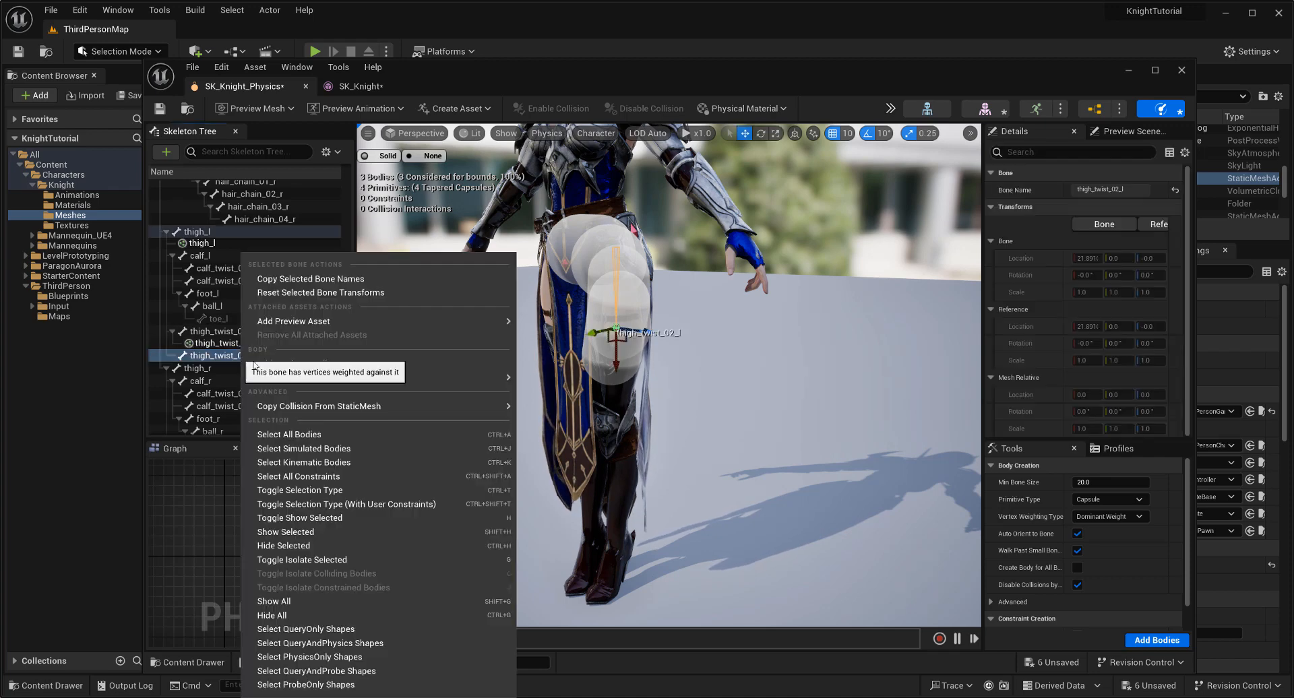
pyautogui.moveTo(485, 378)
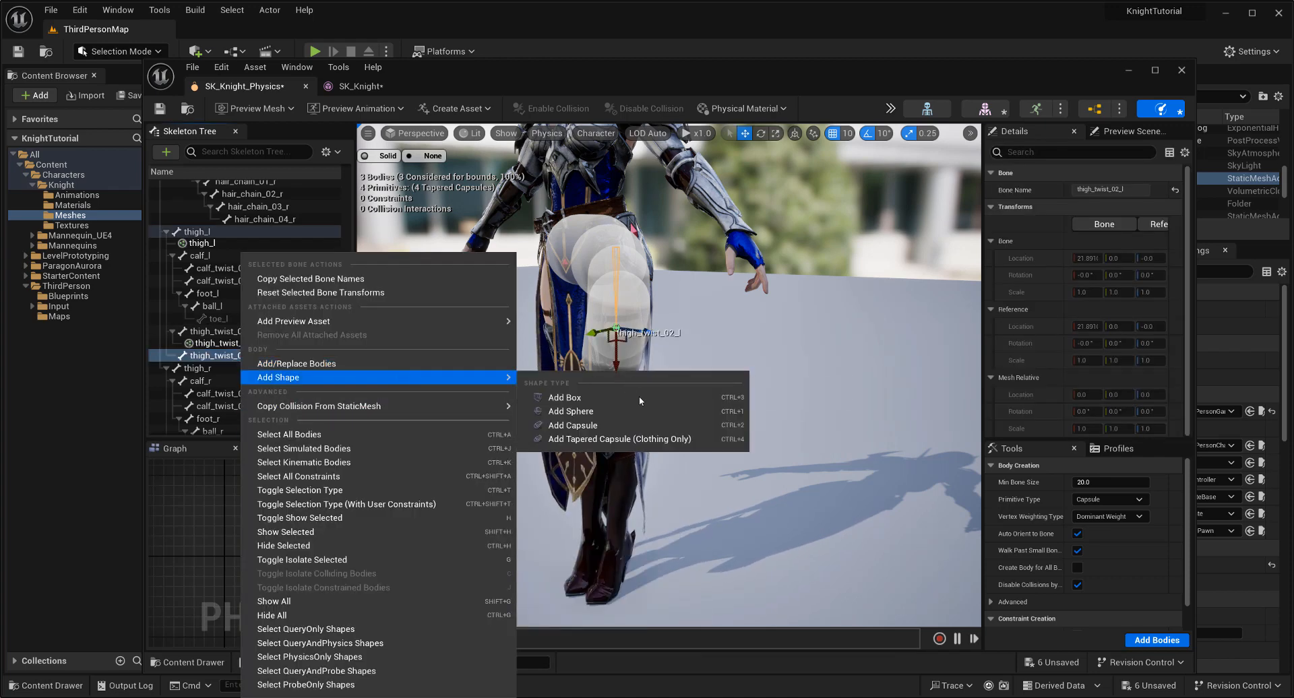
pyautogui.click(612, 440)
# Rotate the thigh_twist_02_l capsule upright, move it down the left thigh below the previous capsule, and scale it down
pyautogui.moveTo(586, 368)
pyautogui.keyDown('alt'); pyautogui.mouseDown()
pyautogui.moveTo(612, 355)
pyautogui.moveTo(581, 391)
pyautogui.mouseUp(); pyautogui.keyUp('alt')
pyautogui.press('e')
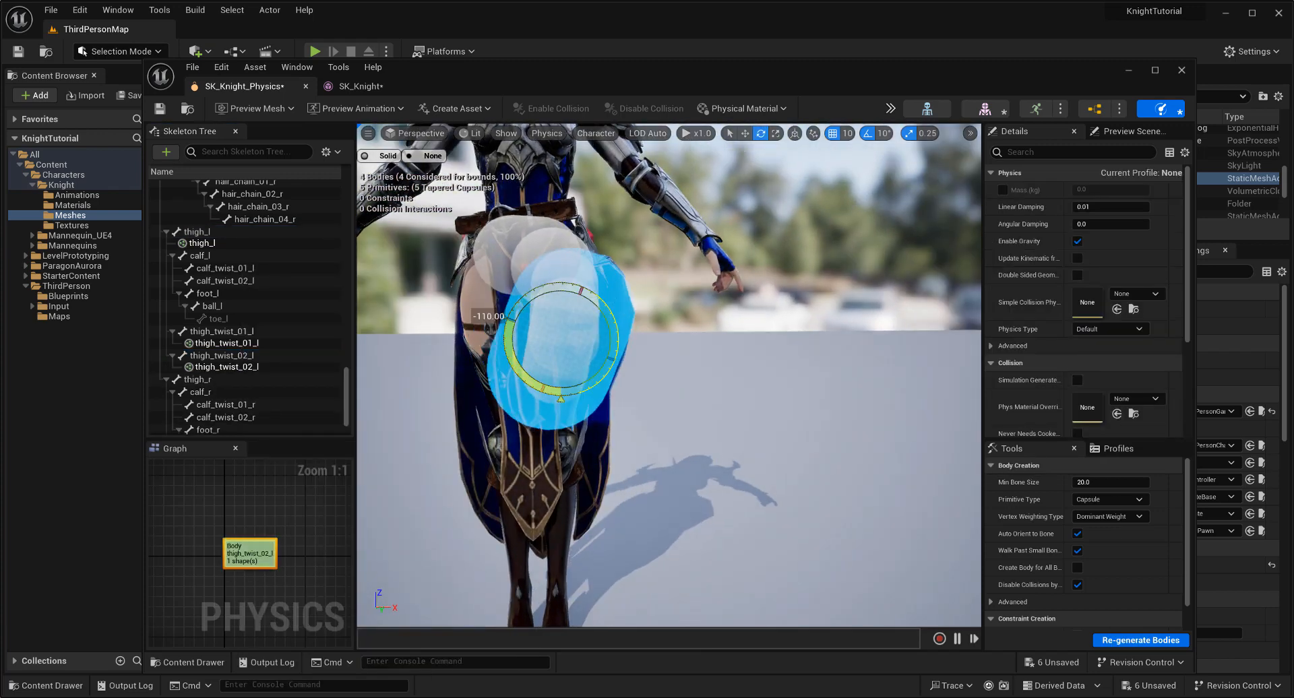
pyautogui.press('w')
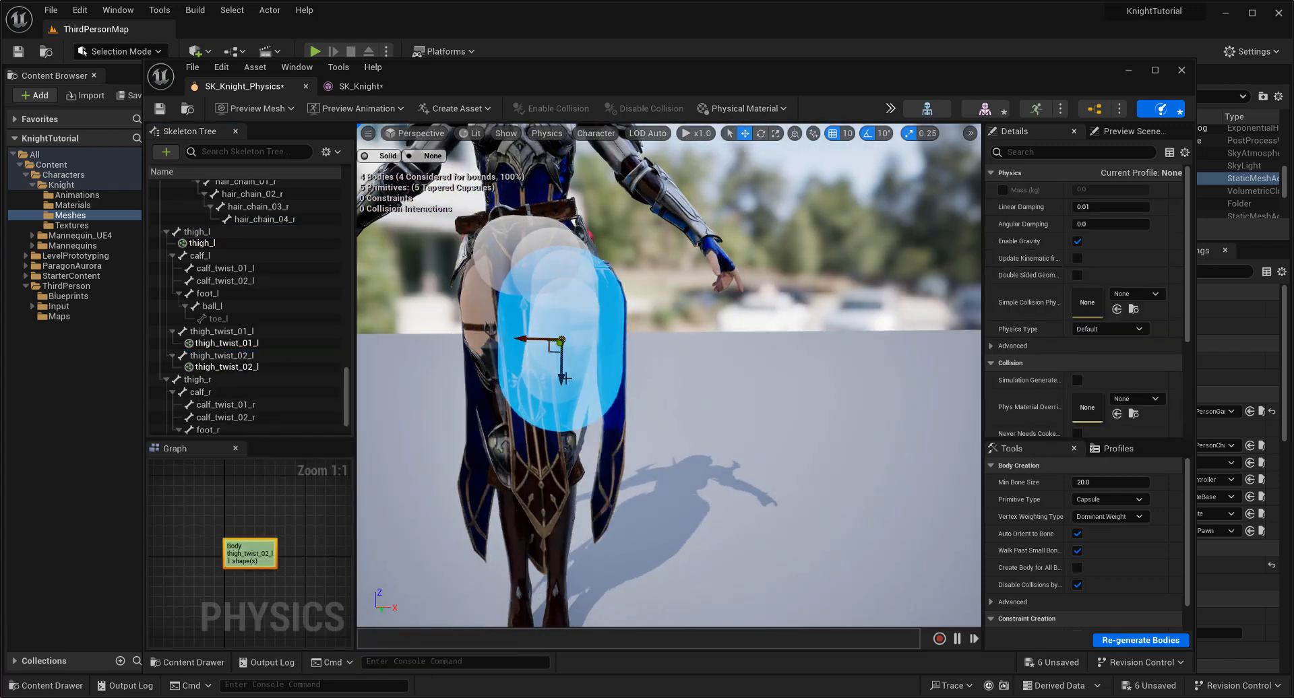
pyautogui.moveTo(559, 380)
pyautogui.mouseDown()
pyautogui.moveTo(558, 420)
pyautogui.moveTo(567, 374)
pyautogui.mouseUp()
pyautogui.press('r')
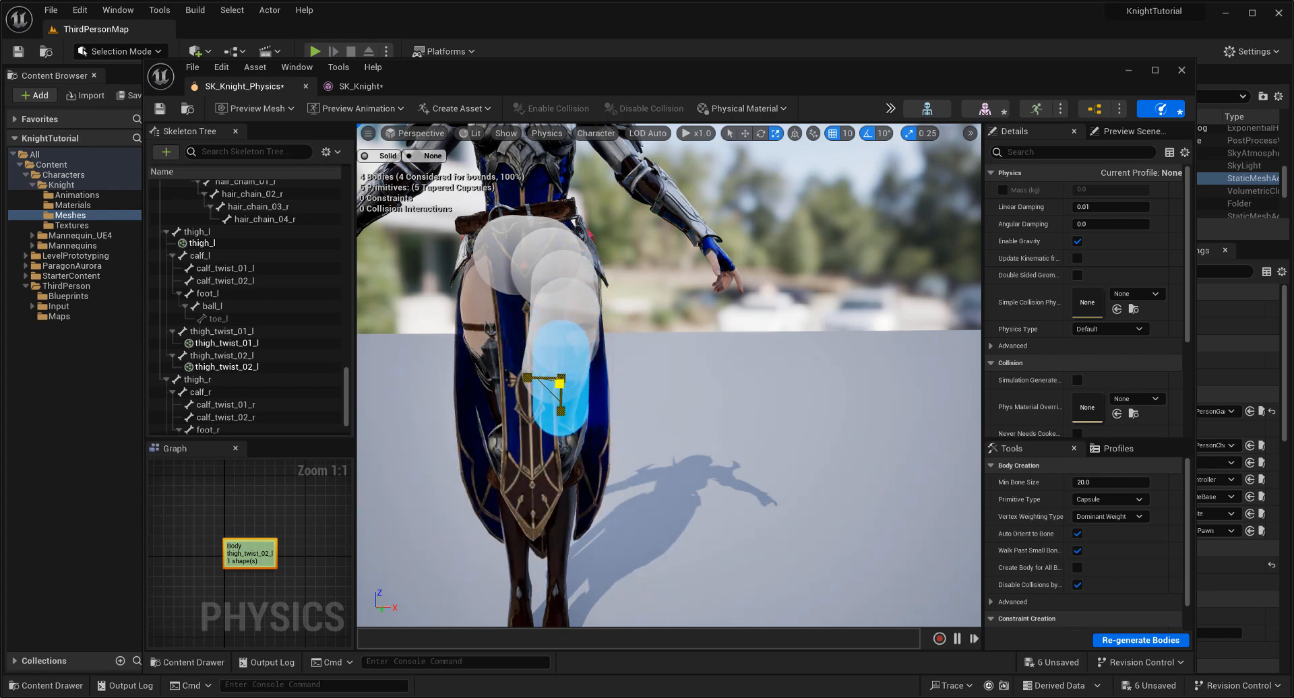
# Tilt the thigh_twist_02_l capsule slightly and adjust its position to fit the lower left thigh, and deselect it
pyautogui.press('f')
pyautogui.scroll(-10, 852, 491)
pyautogui.keyDown('alt'); pyautogui.moveTo(852, 491); pyautogui.dragTo(852, 459); pyautogui.keyUp('alt')
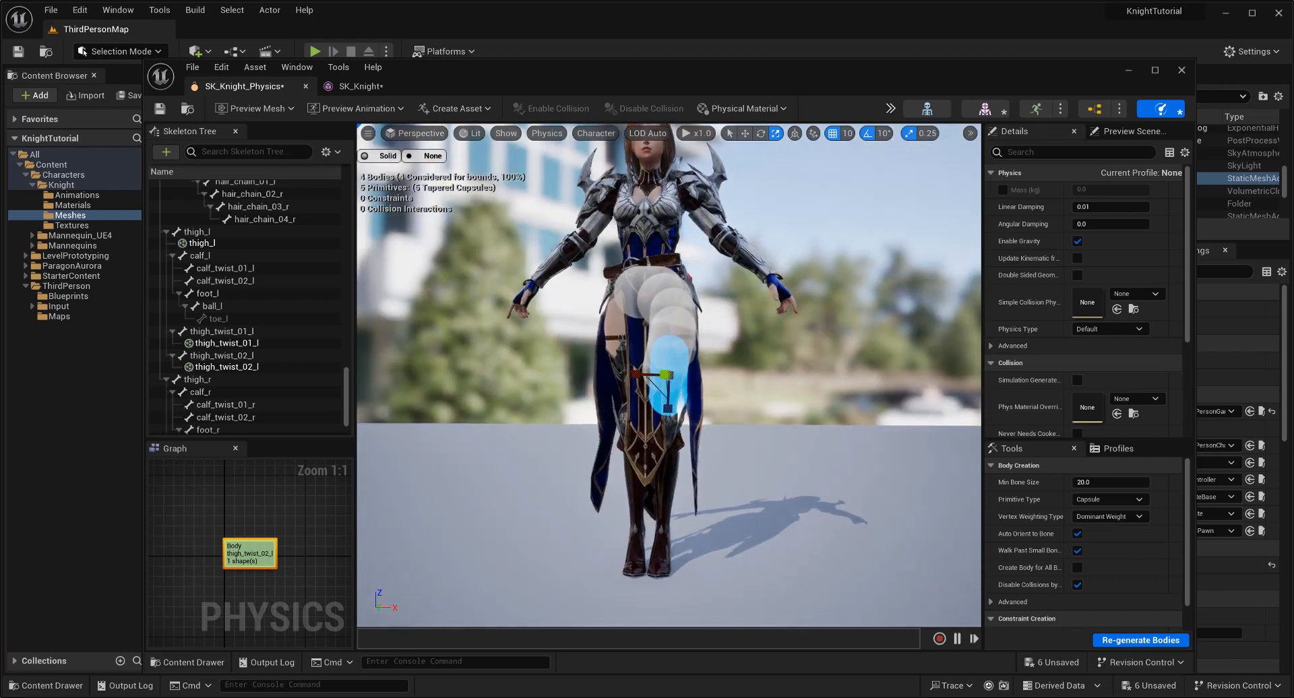
pyautogui.scroll(6, 852, 491)
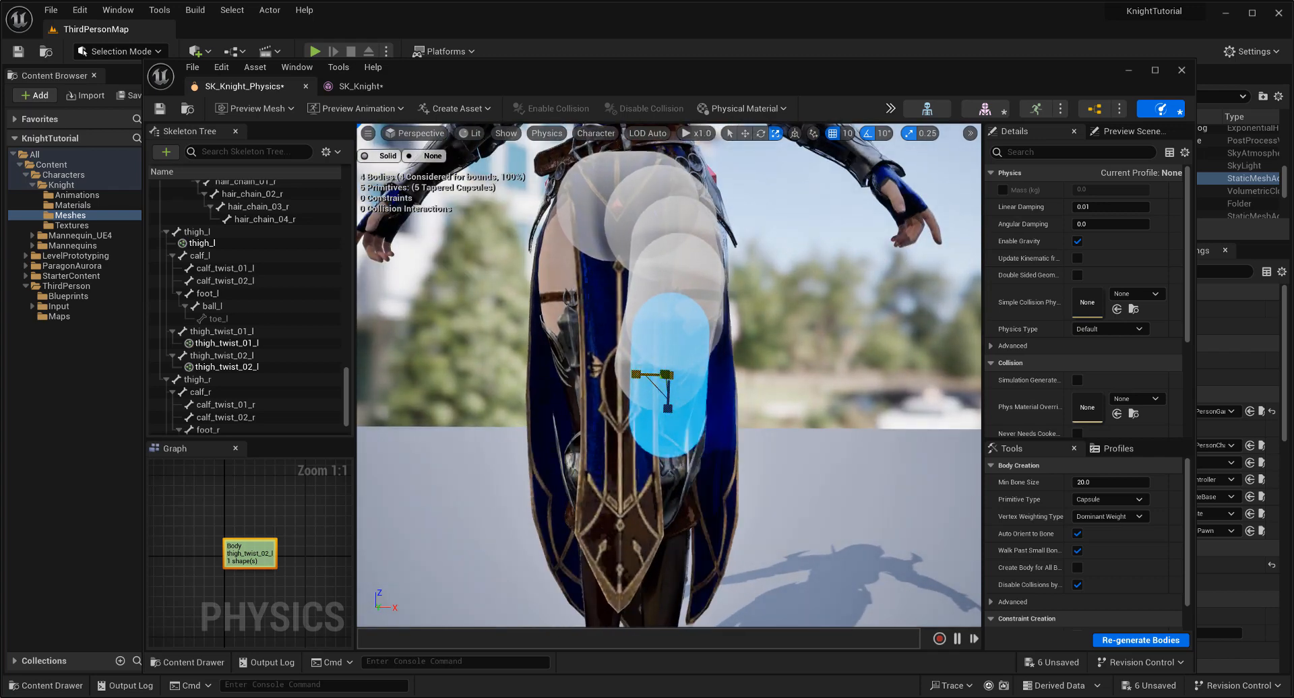
pyautogui.press('e')
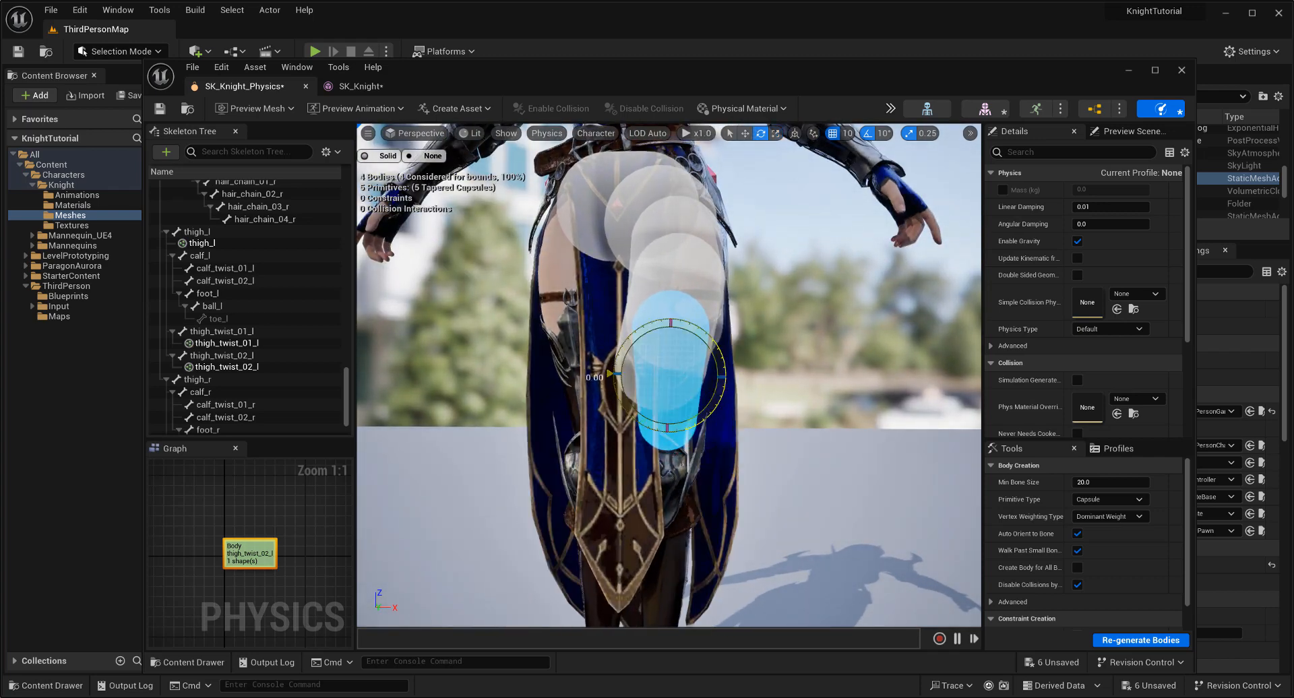
pyautogui.keyDown('alt'); pyautogui.moveTo(810, 488); pyautogui.dragTo(466, 475); pyautogui.keyUp('alt')
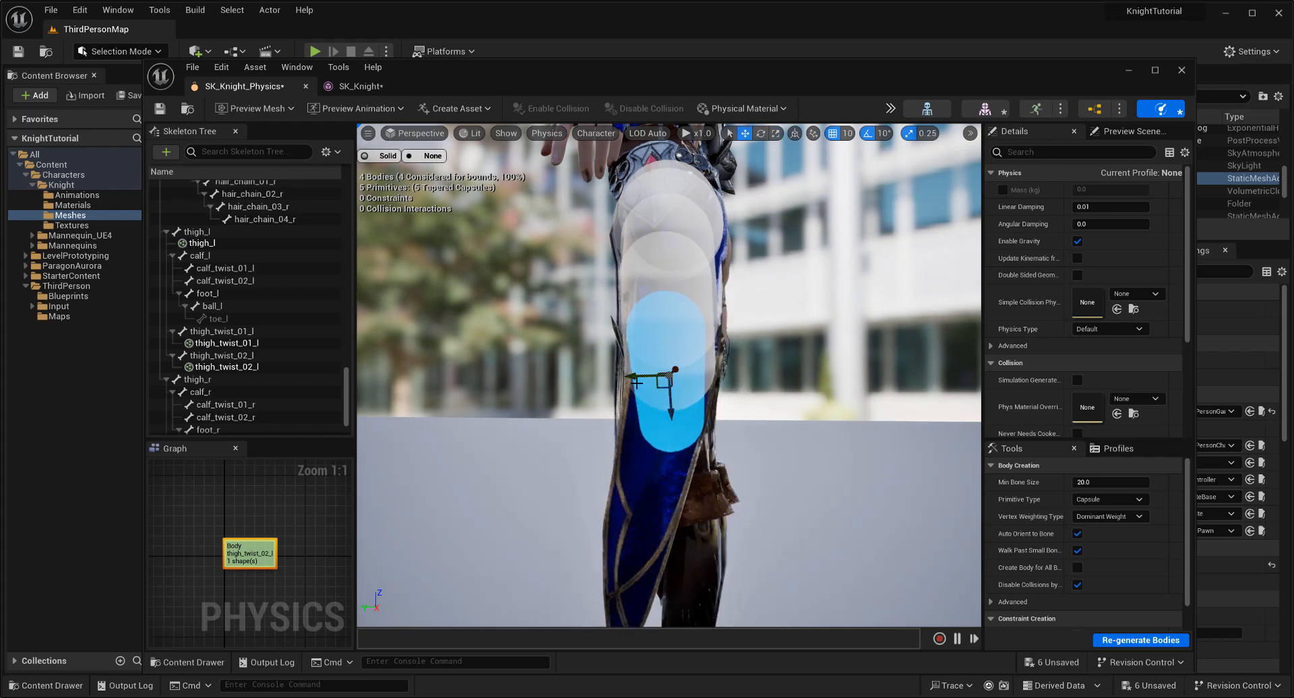
pyautogui.click(831, 449)
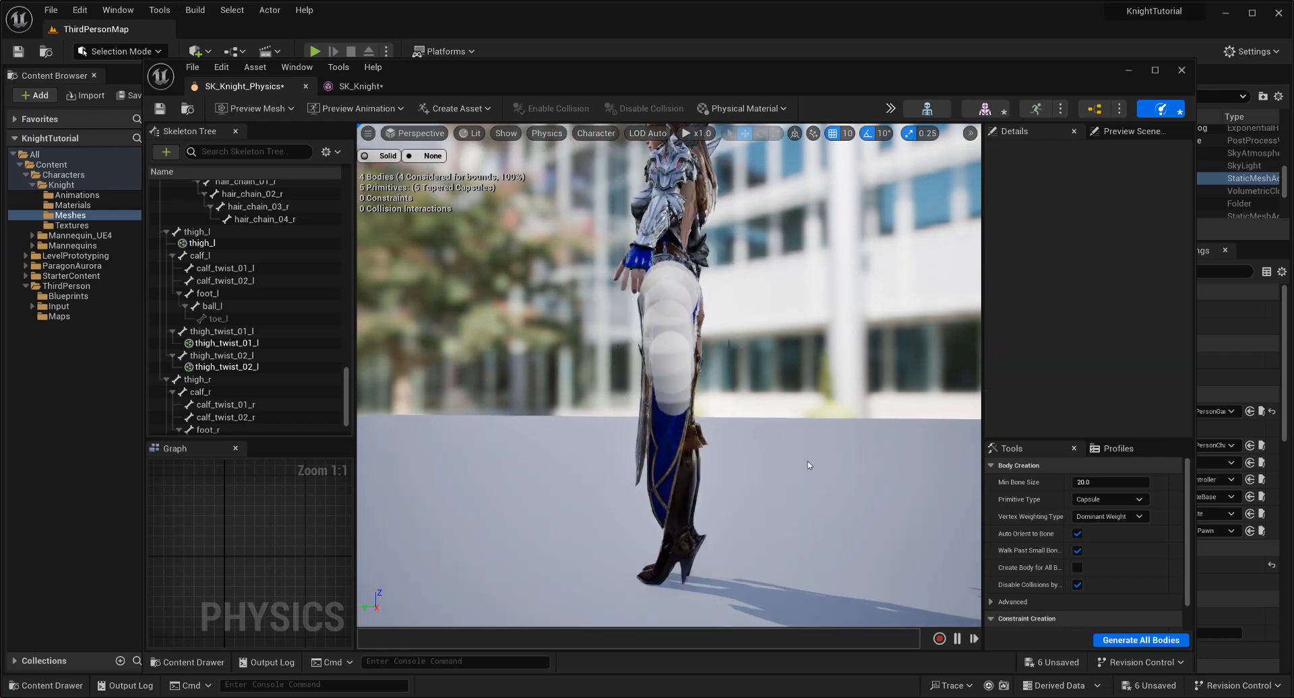
pyautogui.keyDown('alt'); pyautogui.moveTo(831, 450); pyautogui.dragTo(1065, 448); pyautogui.keyUp('alt')
# Add a tapered capsule shape to the calf_l bone
pyautogui.click(240, 255)
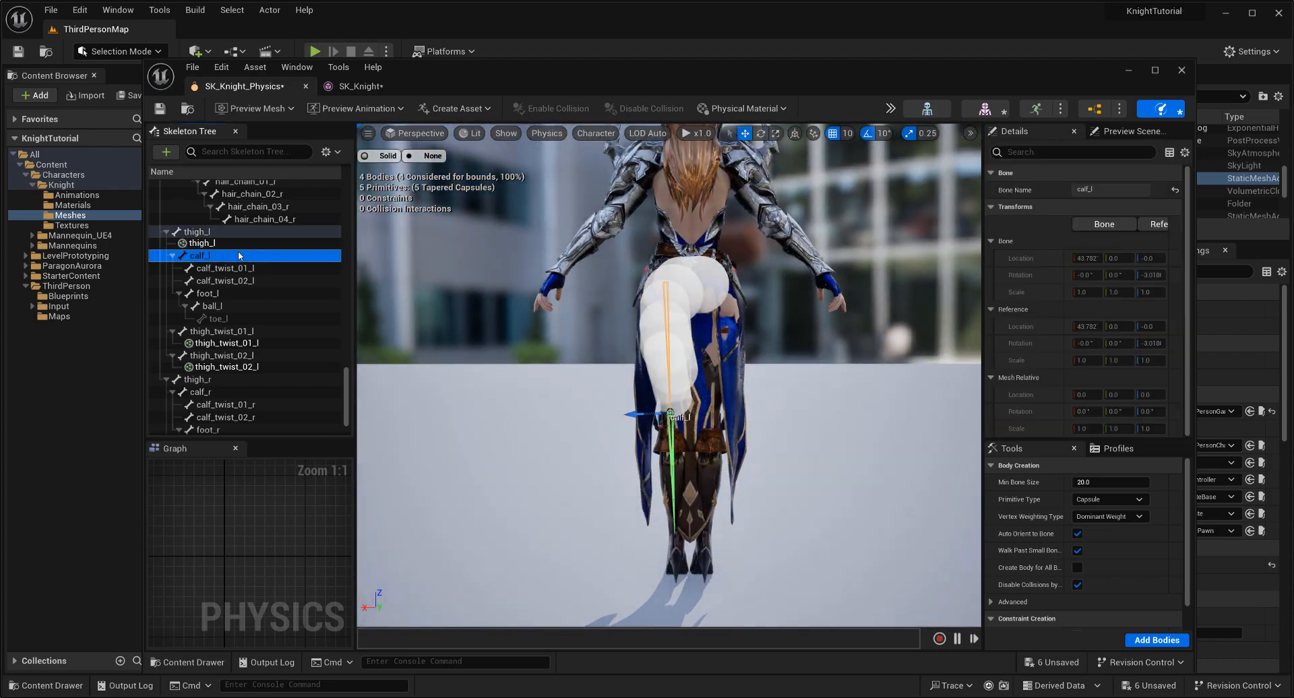
pyautogui.rightClick(240, 254)
pyautogui.moveTo(392, 378)
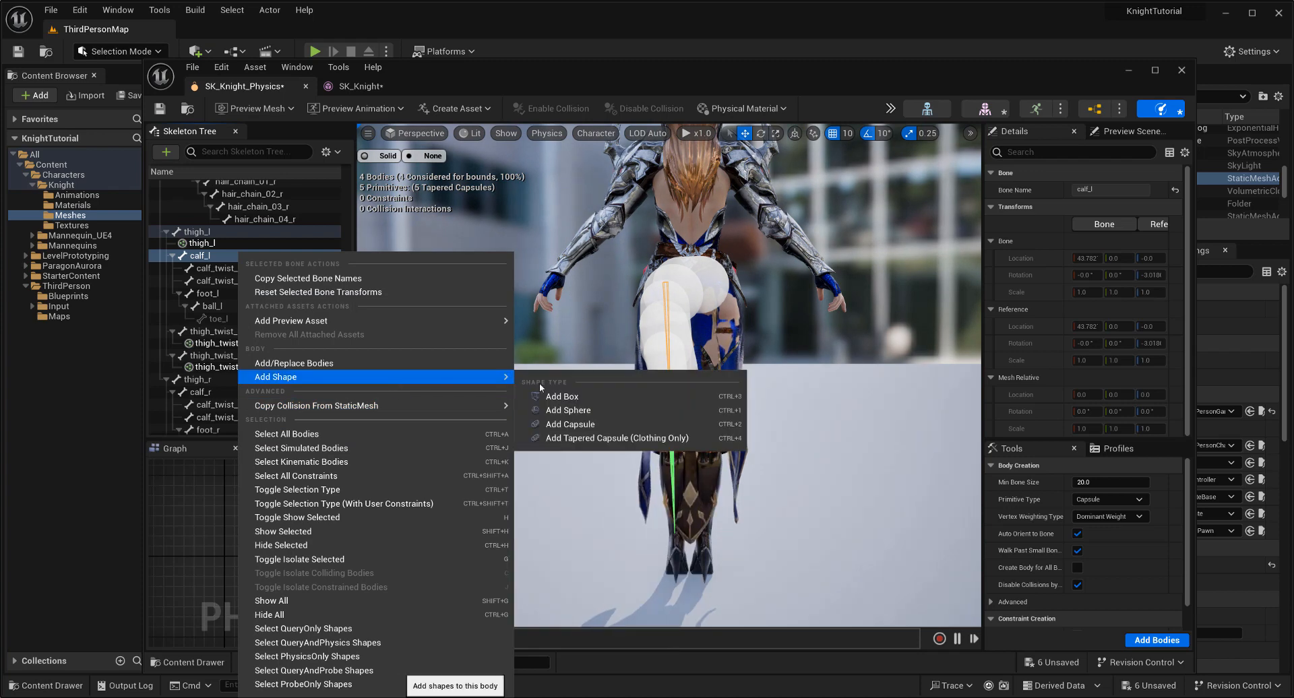
pyautogui.click(610, 438)
# Rotate the calf_l capsule upright, scale it down to a slim shape, and move it down over the left calf
pyautogui.press('e')
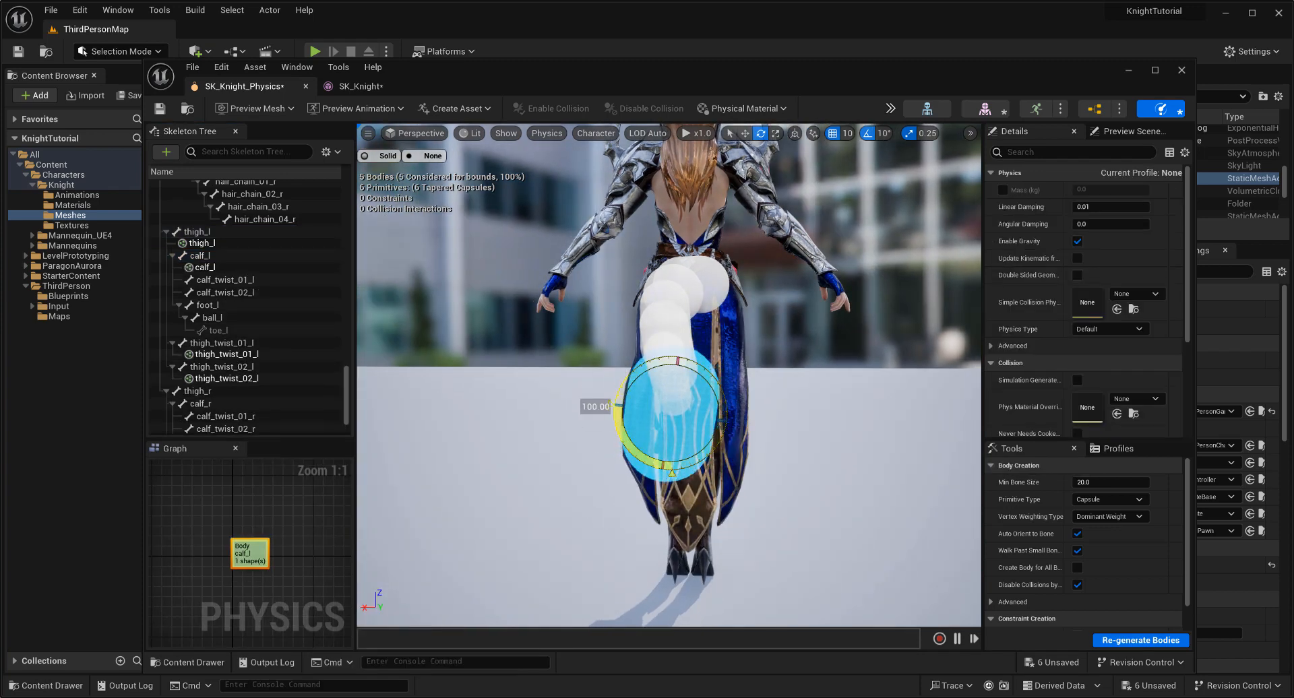
pyautogui.keyDown('alt'); pyautogui.moveTo(619, 414); pyautogui.dragTo(889, 396); pyautogui.keyUp('alt')
pyautogui.press('r')
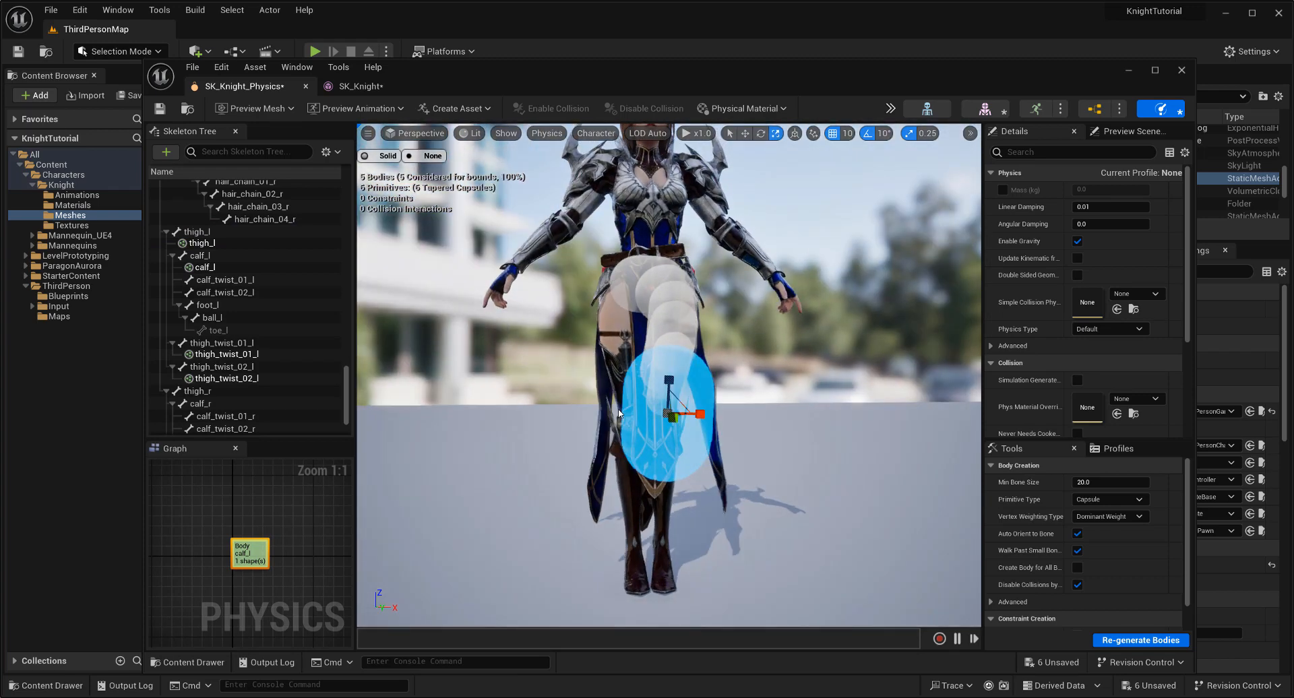
pyautogui.keyDown('alt'); pyautogui.moveTo(729, 462); pyautogui.dragTo(718, 435); pyautogui.keyUp('alt')
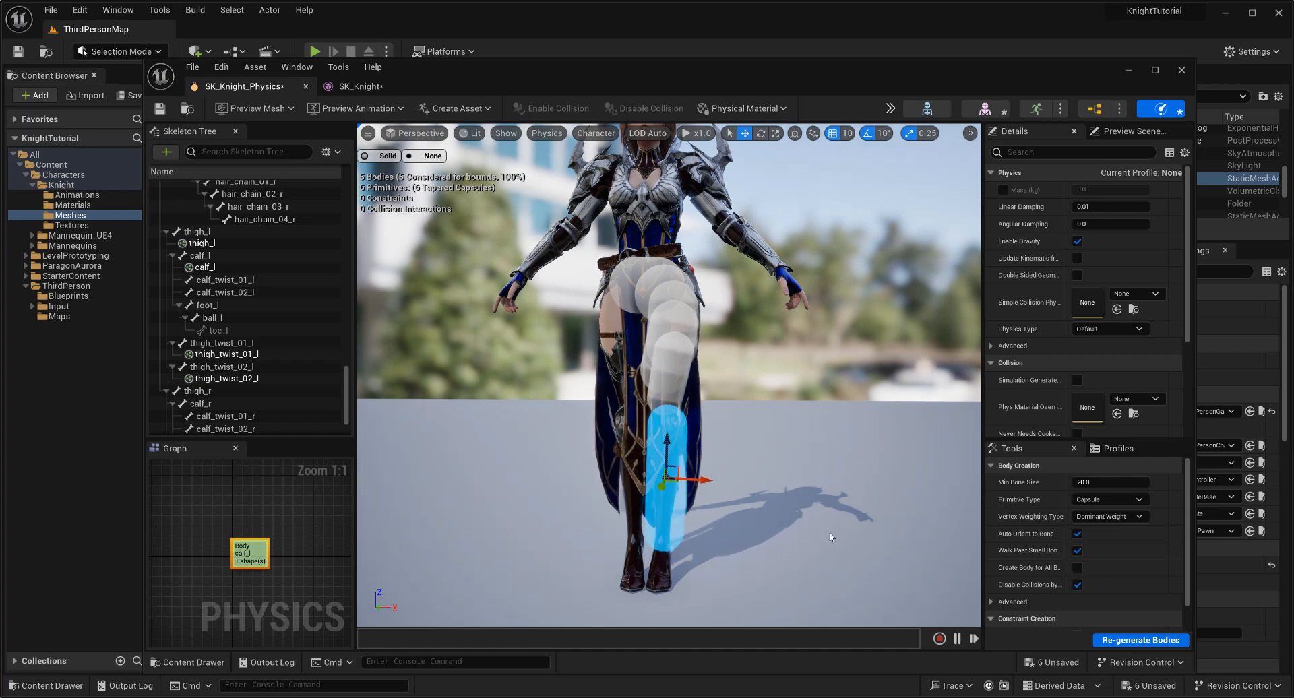
pyautogui.press('f')
pyautogui.keyDown('alt'); pyautogui.moveTo(831, 537); pyautogui.dragTo(856, 504); pyautogui.keyUp('alt')
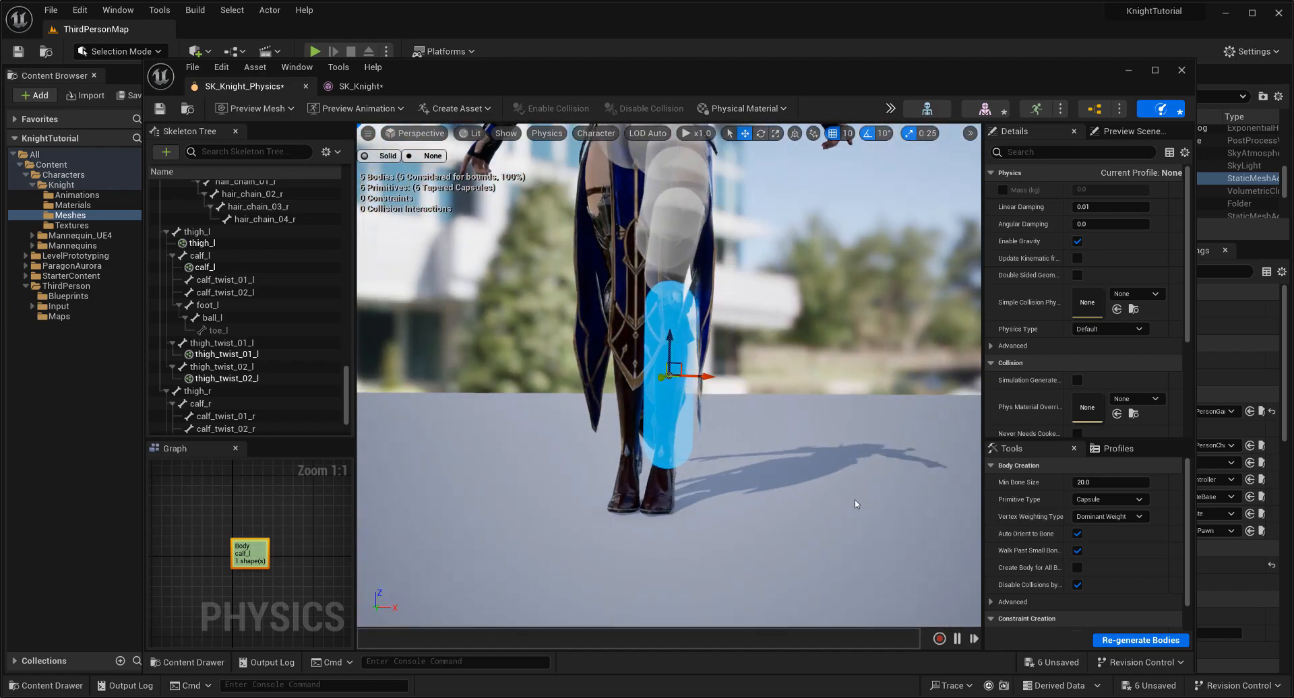
# Add a tapered capsule to the foot_l bone, rotate it upright, and scale it down to the ankle's width
pyautogui.rightClick(213, 305)
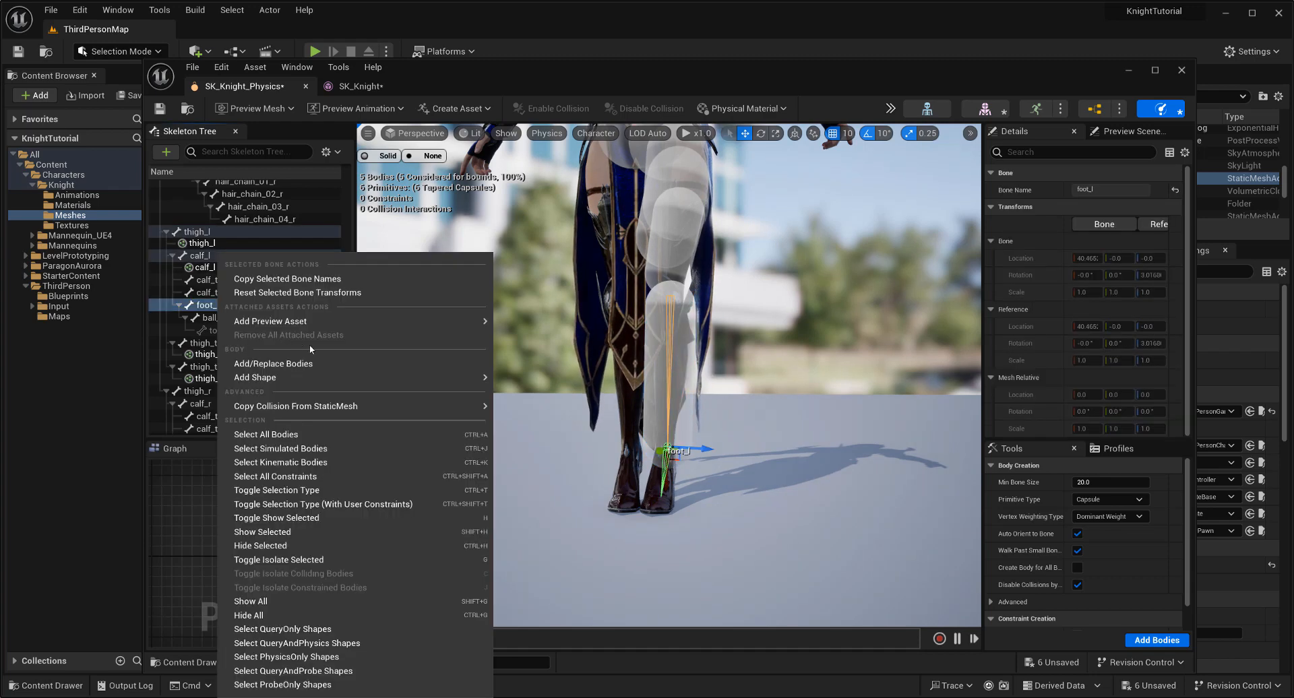
pyautogui.moveTo(347, 379)
pyautogui.click(670, 439)
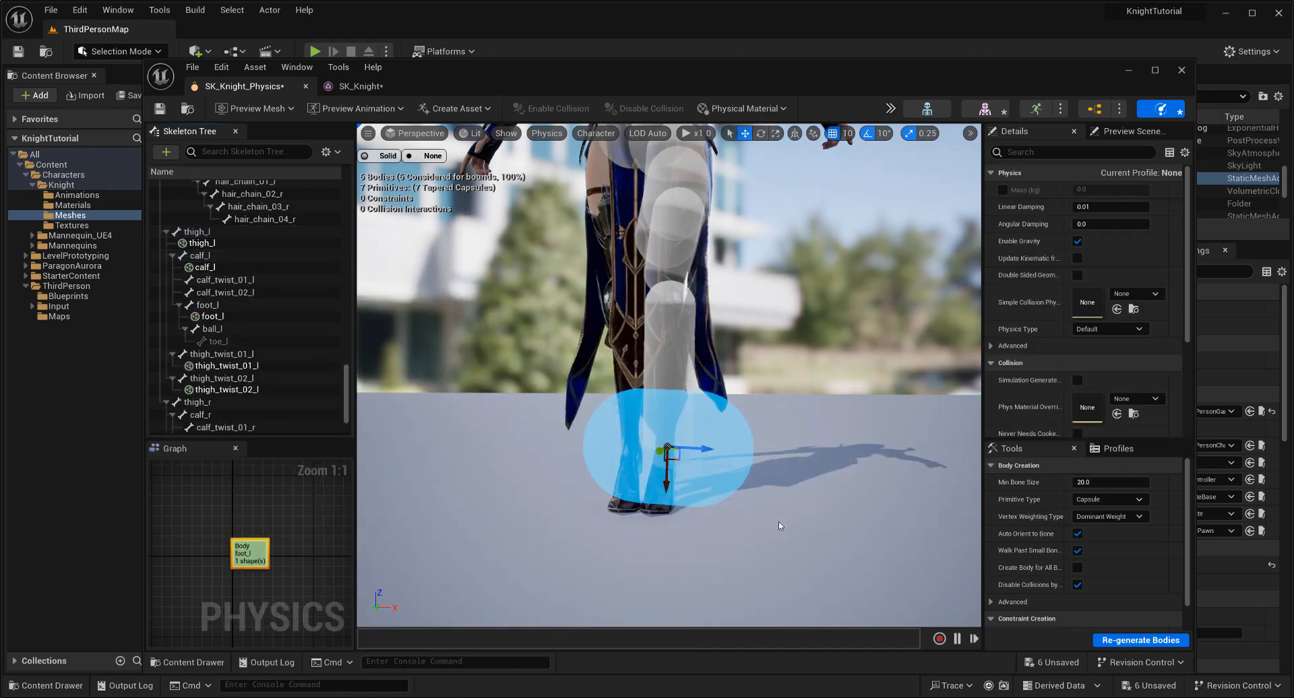
pyautogui.press('e')
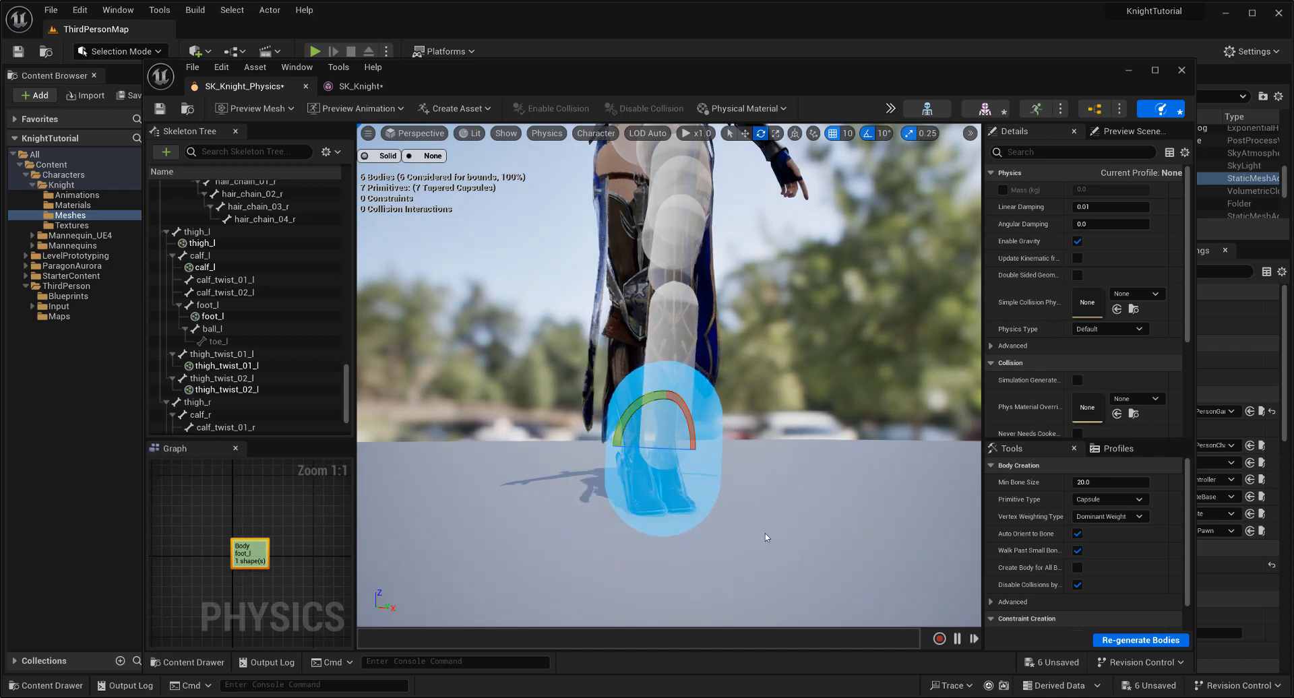
pyautogui.keyDown('alt'); pyautogui.moveTo(766, 538); pyautogui.dragTo(644, 474); pyautogui.keyUp('alt')
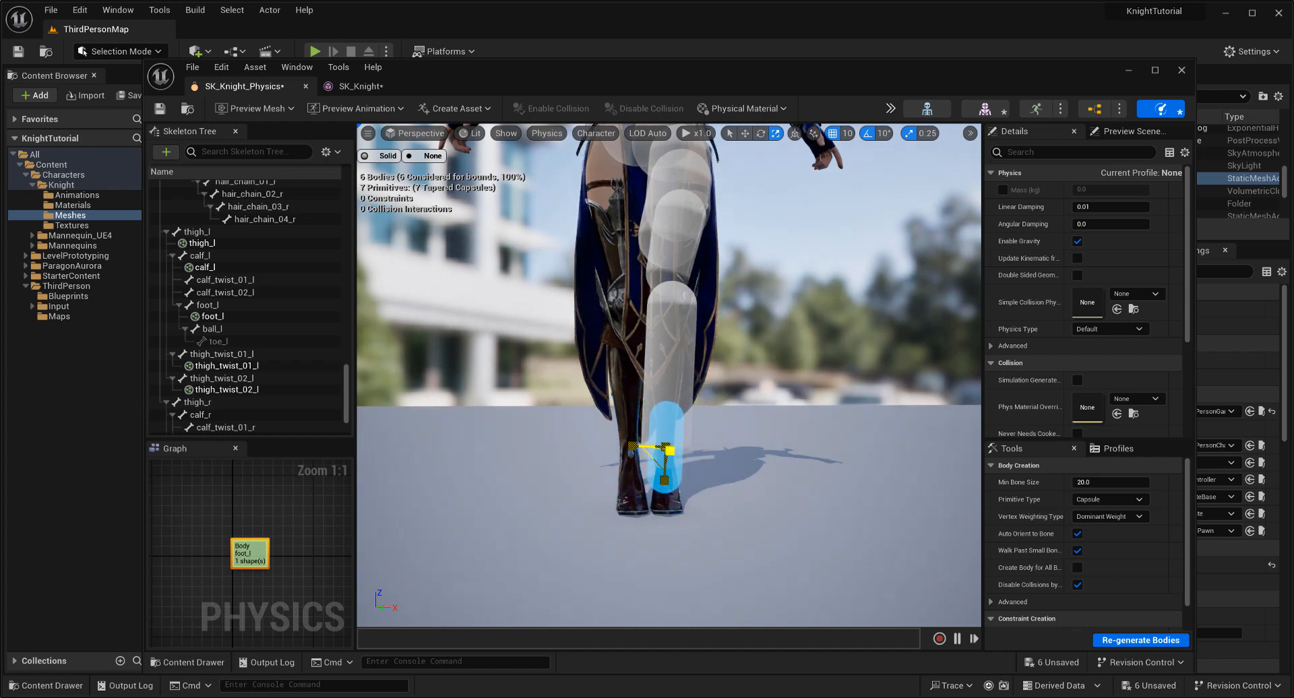
# Tilt the foot_l capsule along the left heel and move it slightly down, checking the fit from the side and front
pyautogui.keyDown('alt'); pyautogui.moveTo(814, 574); pyautogui.dragTo(770, 505); pyautogui.keyUp('alt')
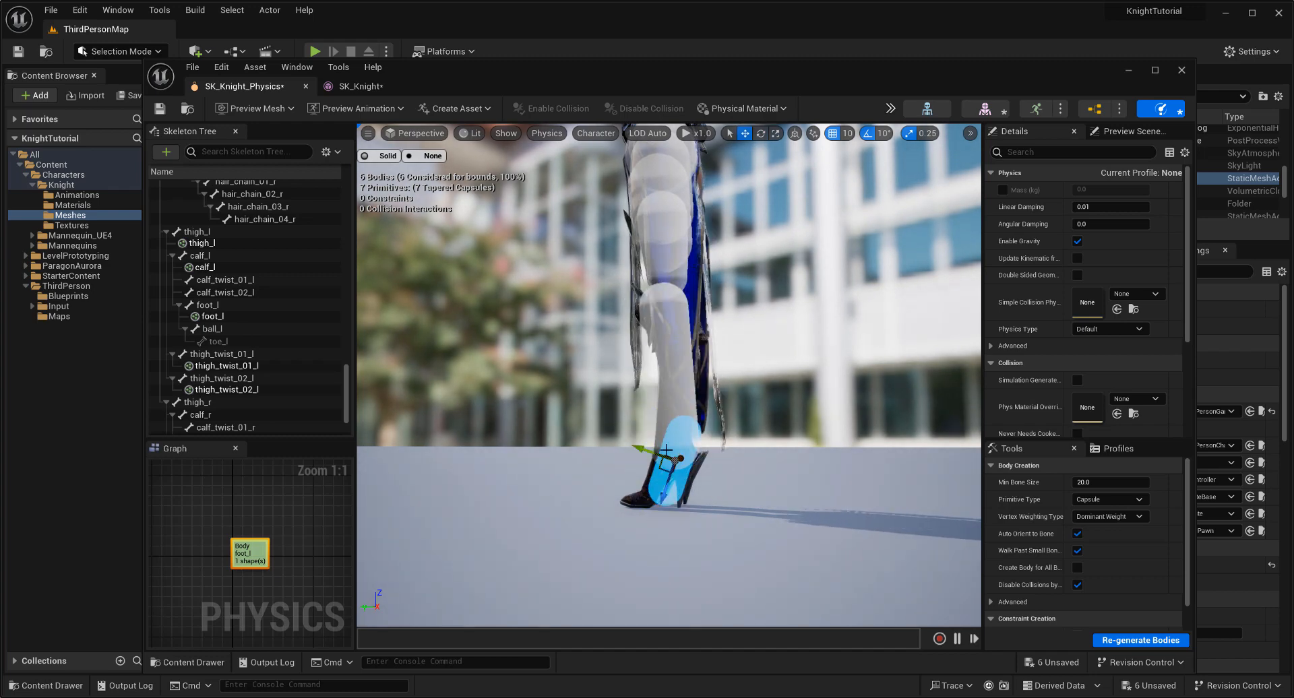
pyautogui.click(781, 499)
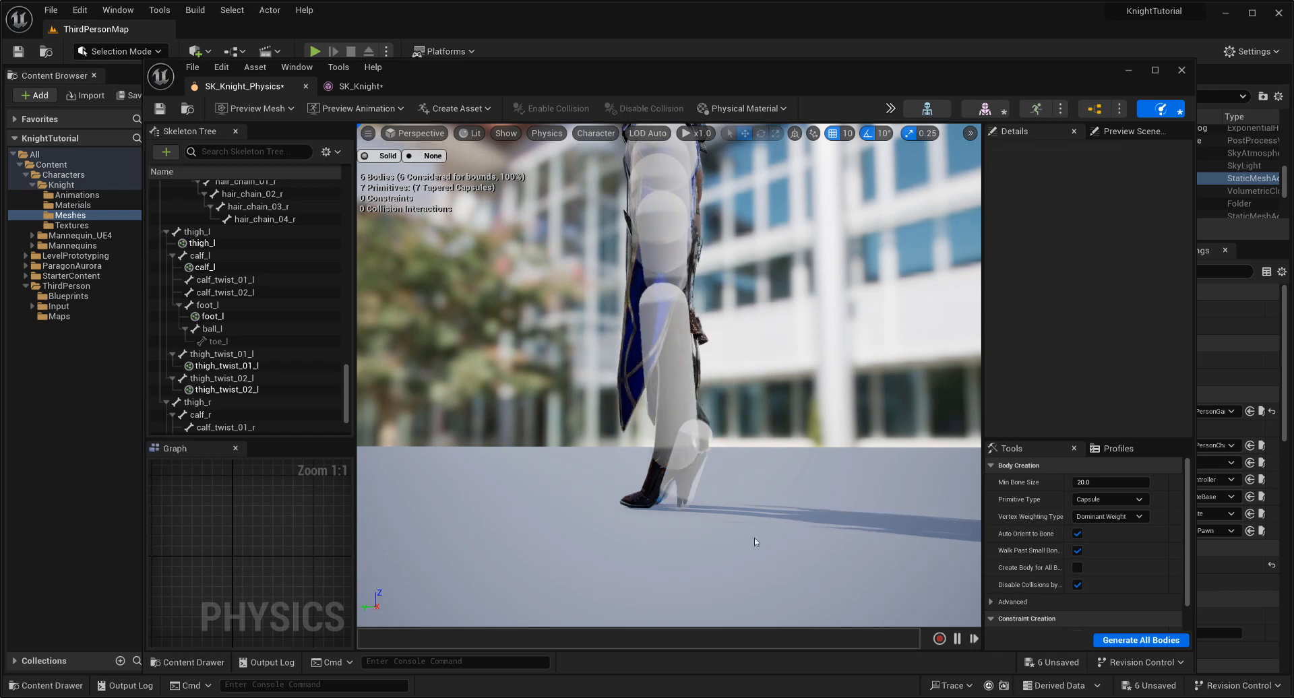
pyautogui.keyDown('alt'); pyautogui.moveTo(781, 499); pyautogui.dragTo(755, 490); pyautogui.keyUp('alt')
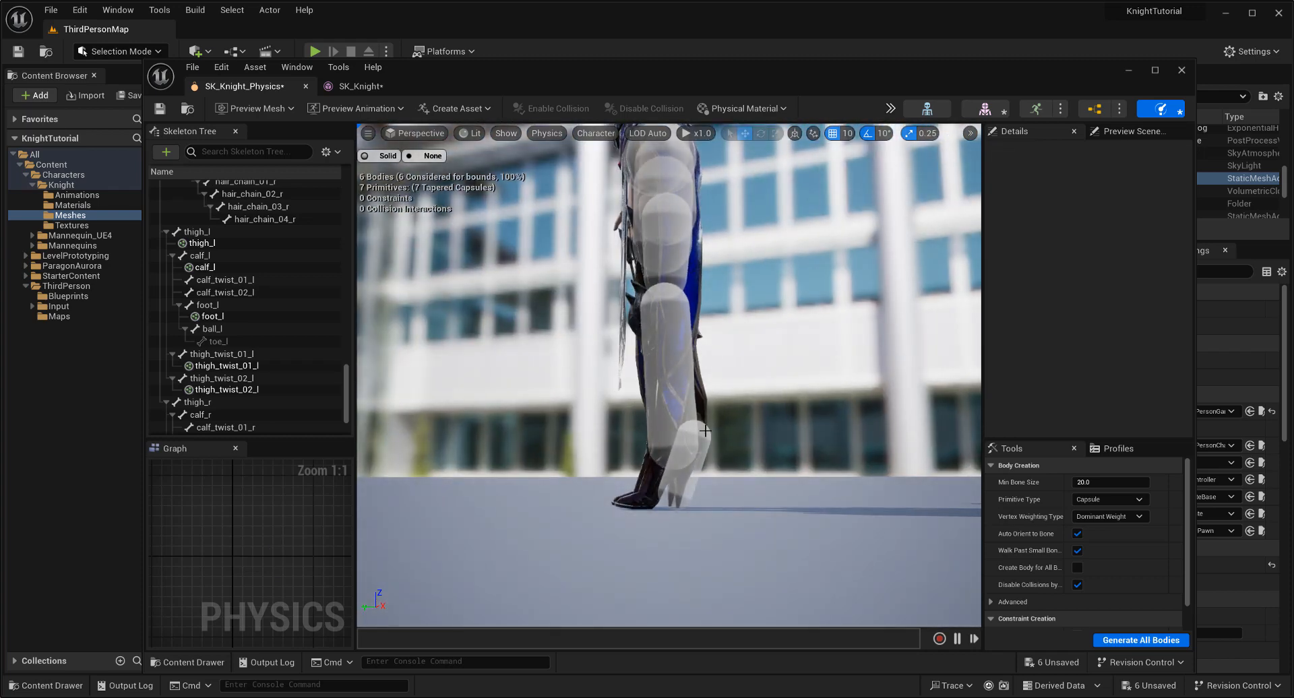
pyautogui.click(705, 432)
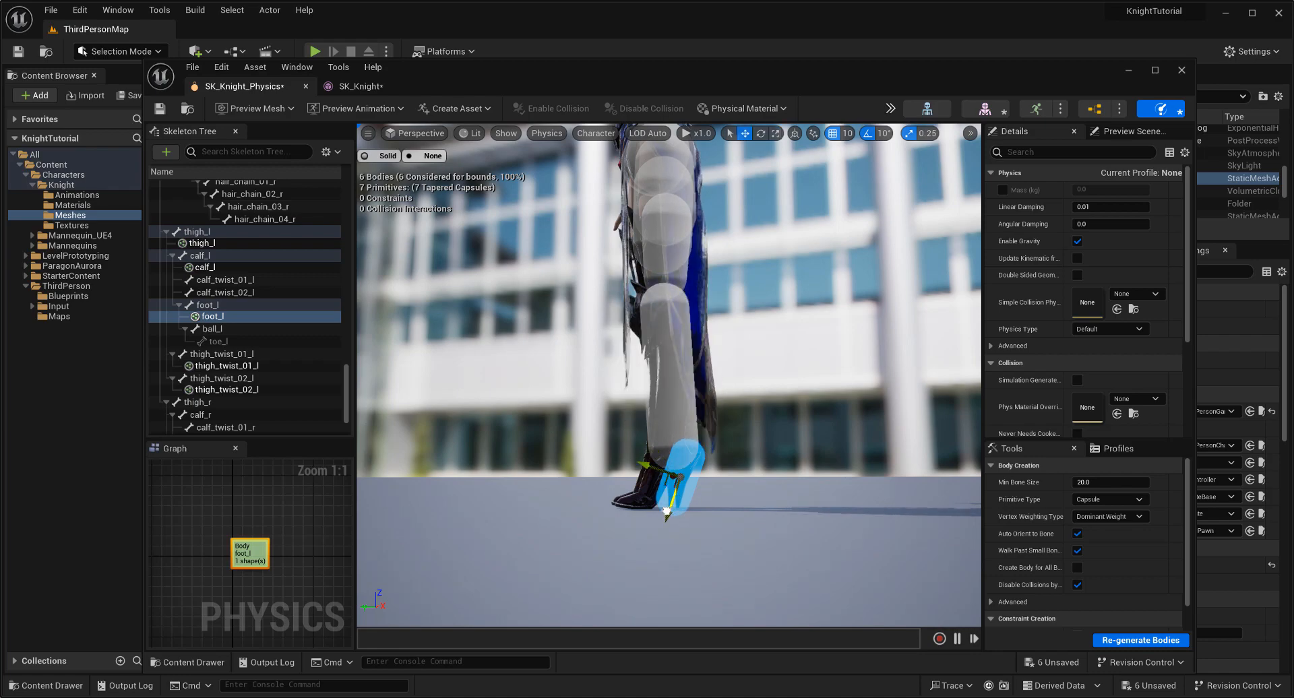
pyautogui.click(760, 495)
pyautogui.keyDown('alt'); pyautogui.moveTo(760, 496); pyautogui.dragTo(907, 341); pyautogui.keyUp('alt')
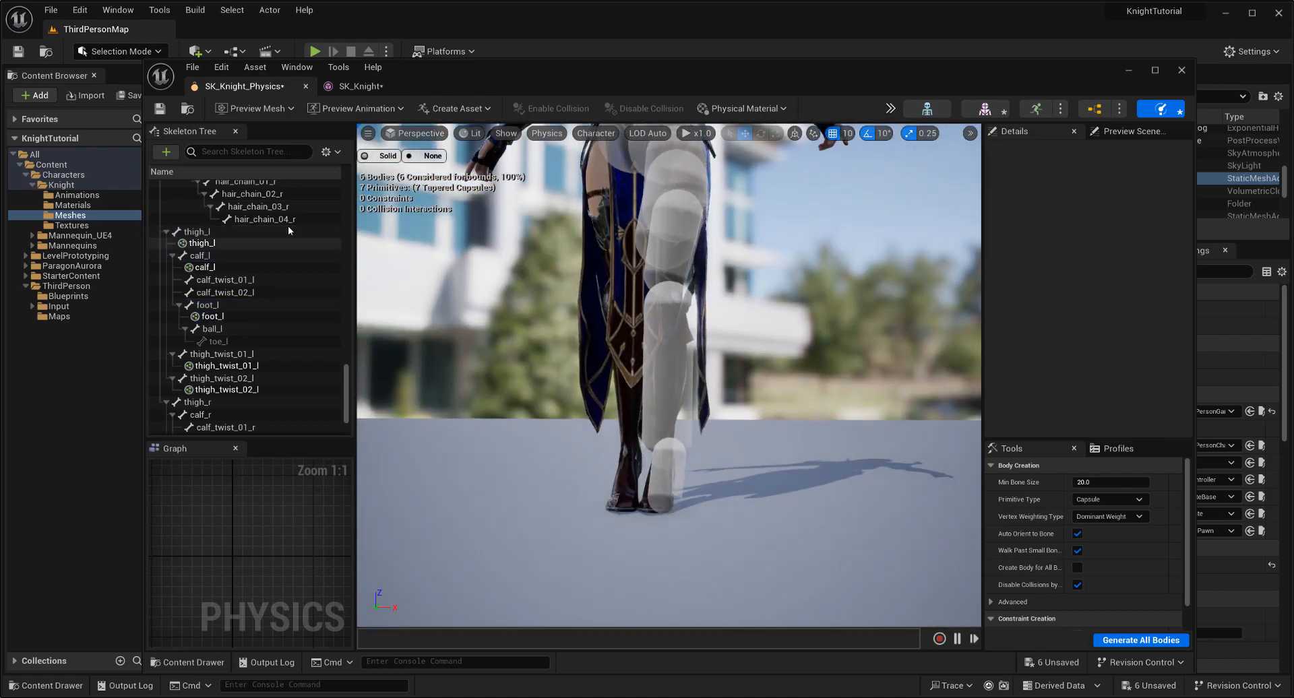
# Try mirroring the left-hip pelvis capsule to the other side, and undo the mirroring
pyautogui.scroll(-4, 720, 236)
pyautogui.keyDown('alt'); pyautogui.moveTo(719, 235); pyautogui.dragTo(691, 256); pyautogui.keyUp('alt')
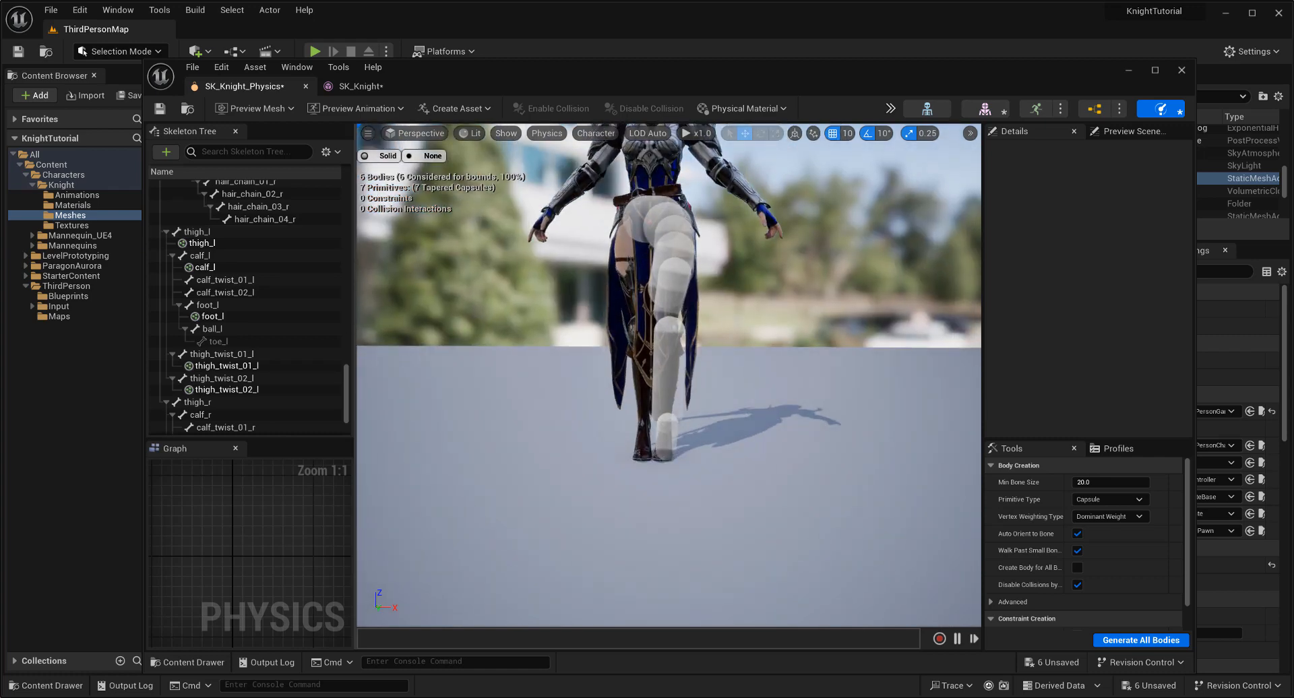
pyautogui.click(678, 217)
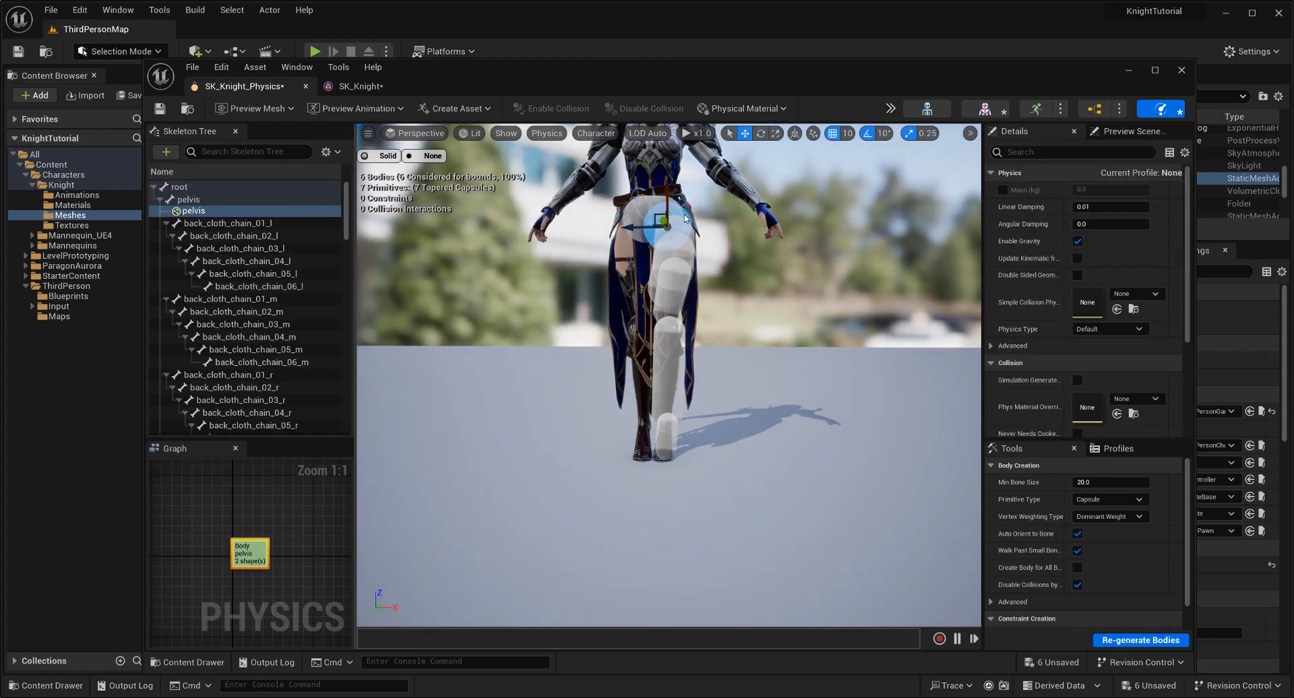
pyautogui.hotkey('ctrl', 'z')
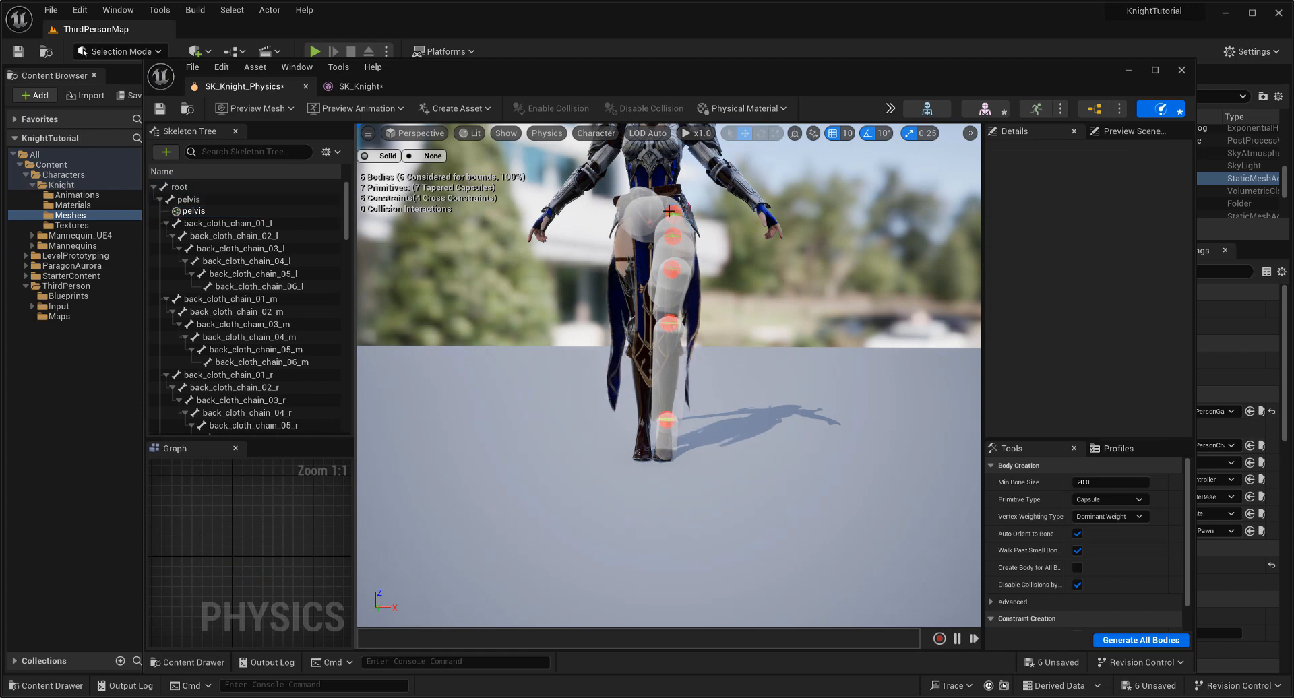
pyautogui.click(619, 210)
pyautogui.press('f')
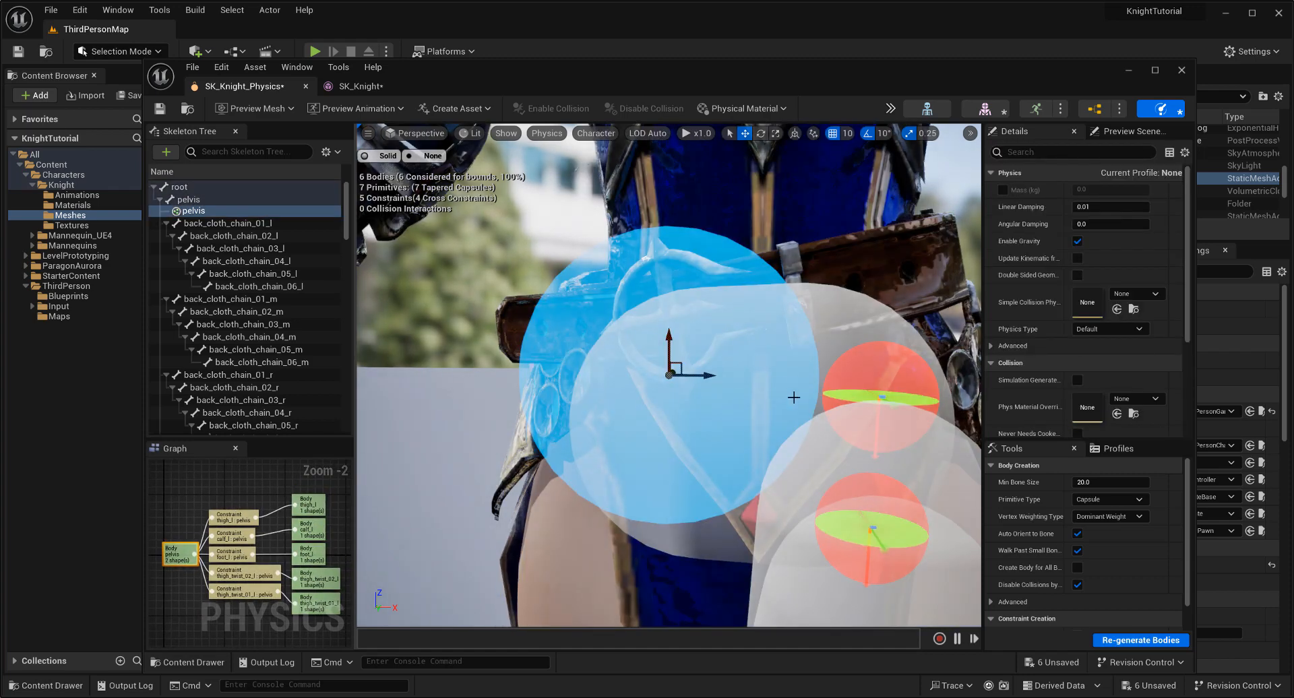
pyautogui.scroll(-2, 794, 395)
pyautogui.scroll(2, 836, 478)
pyautogui.hotkey('ctrl', 'y')
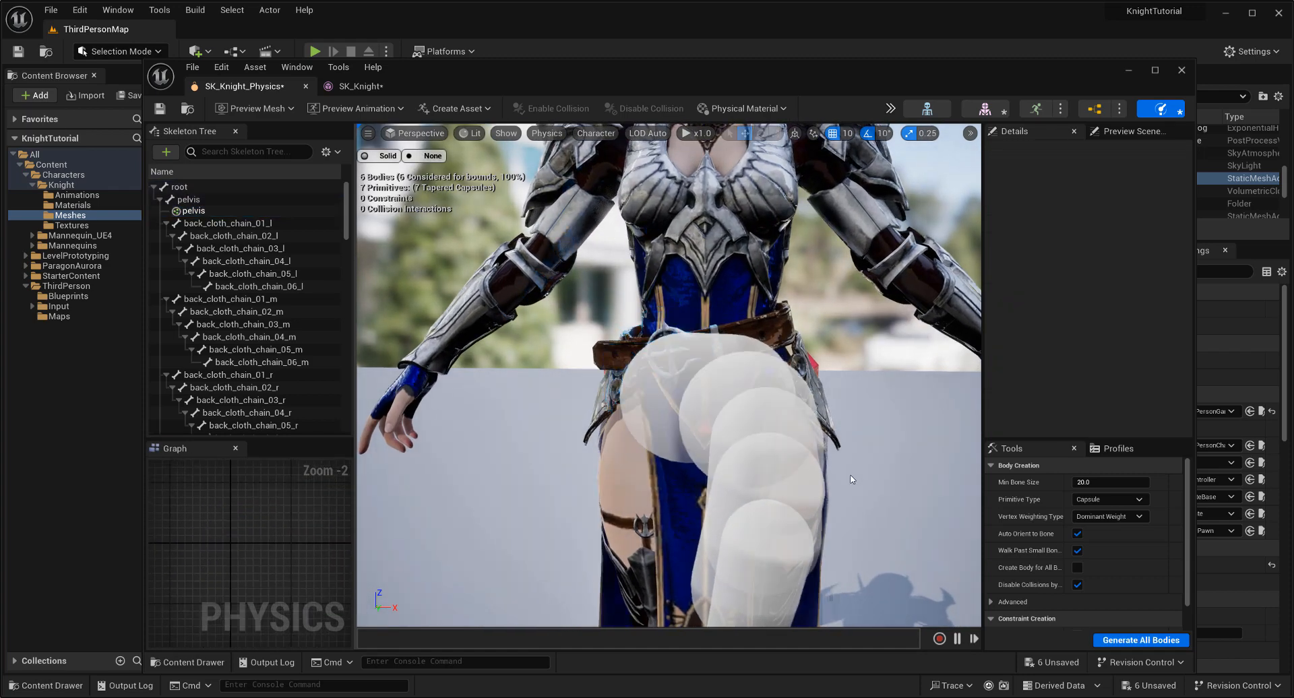
pyautogui.click(727, 420)
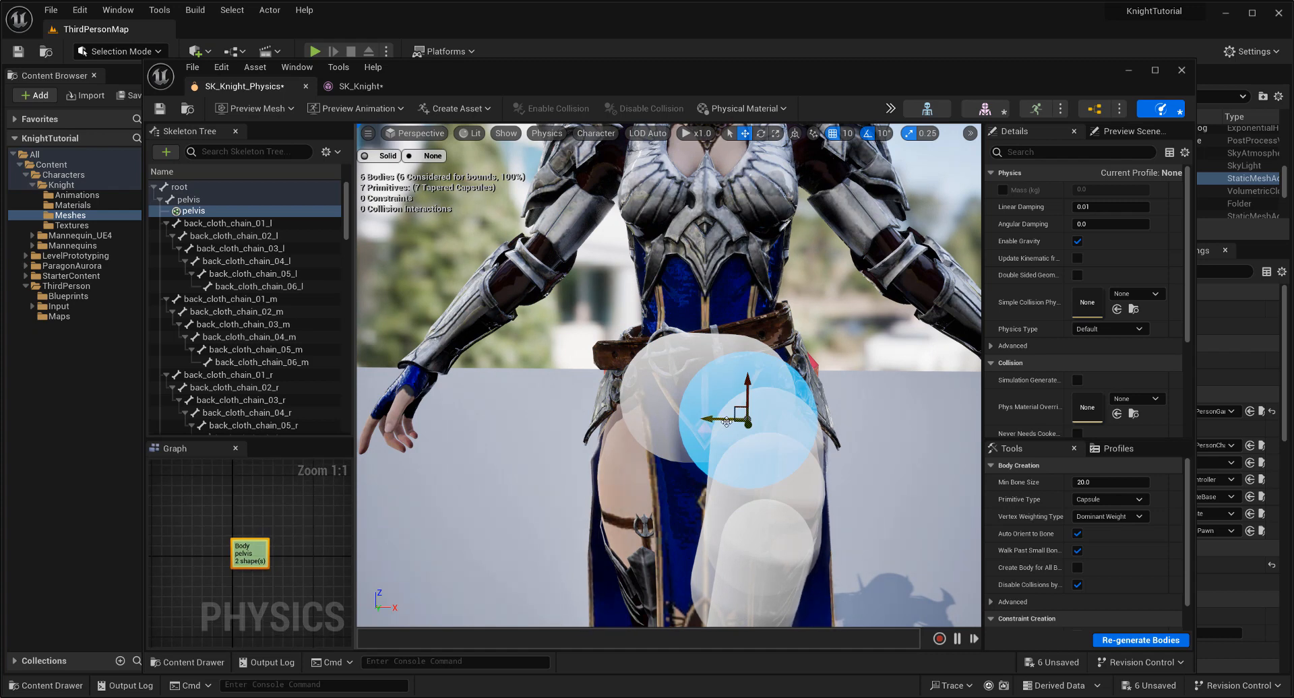
pyautogui.rightClick(801, 389)
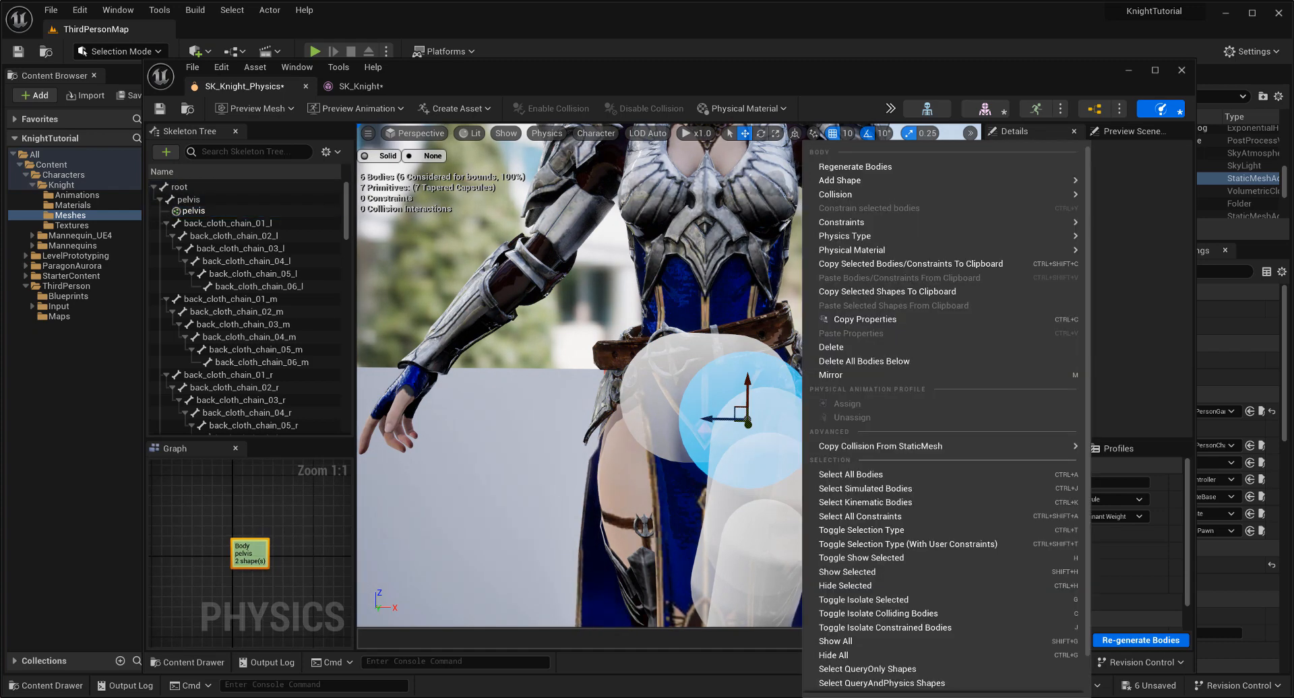
pyautogui.click(858, 380)
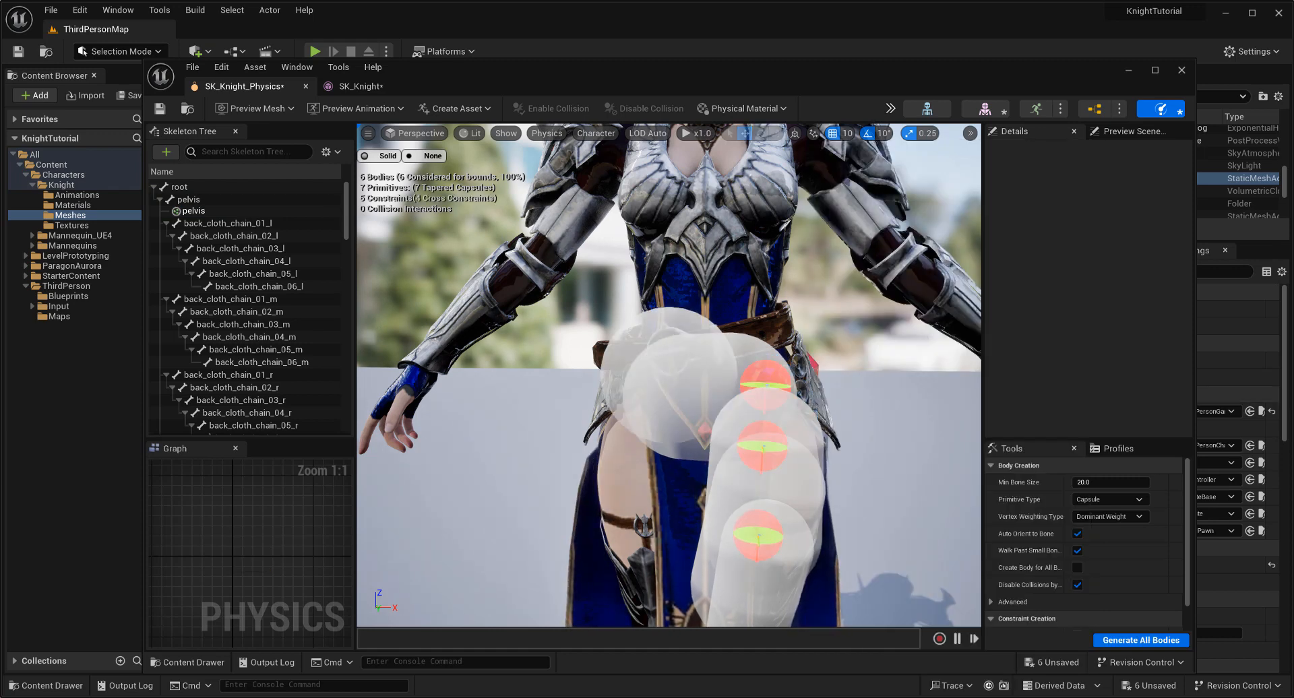
pyautogui.click(666, 377)
pyautogui.hotkey('ctrl', 'z')
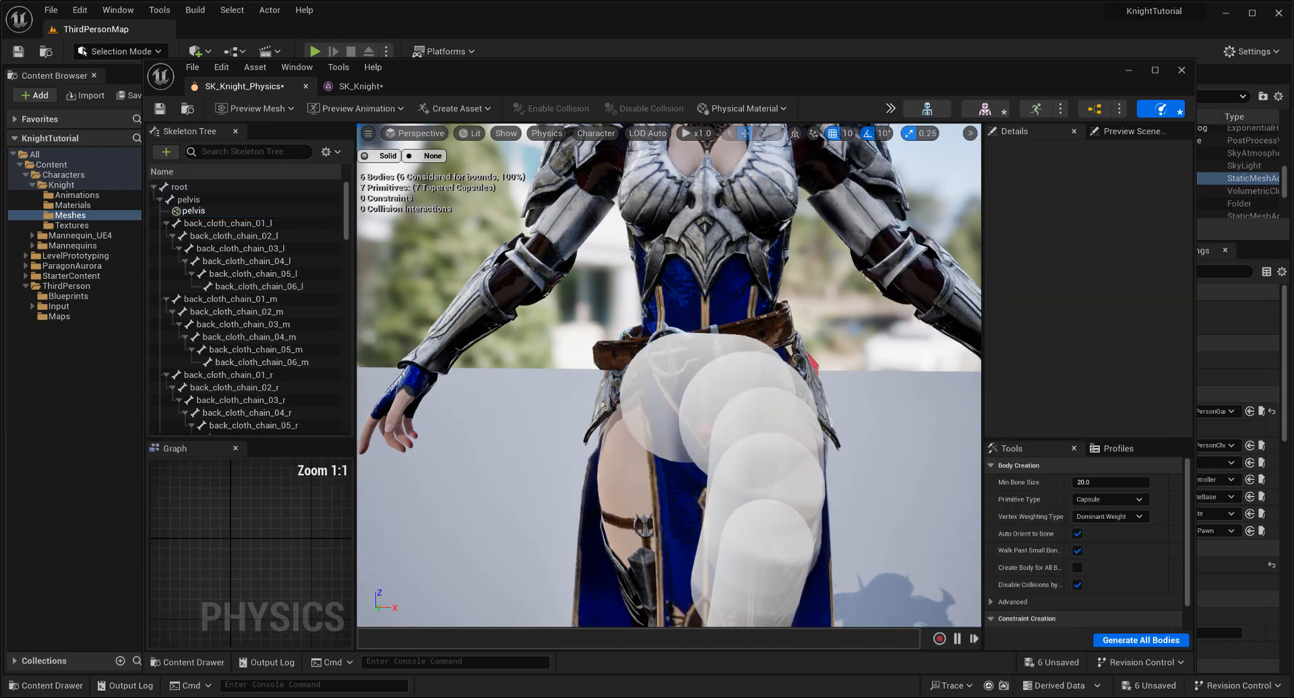
# Mirror the thigh_l, thigh_twist_01_l and thigh_twist_02_l capsules onto the right leg
pyautogui.click(667, 391)
pyautogui.click(814, 390)
pyautogui.click(796, 386)
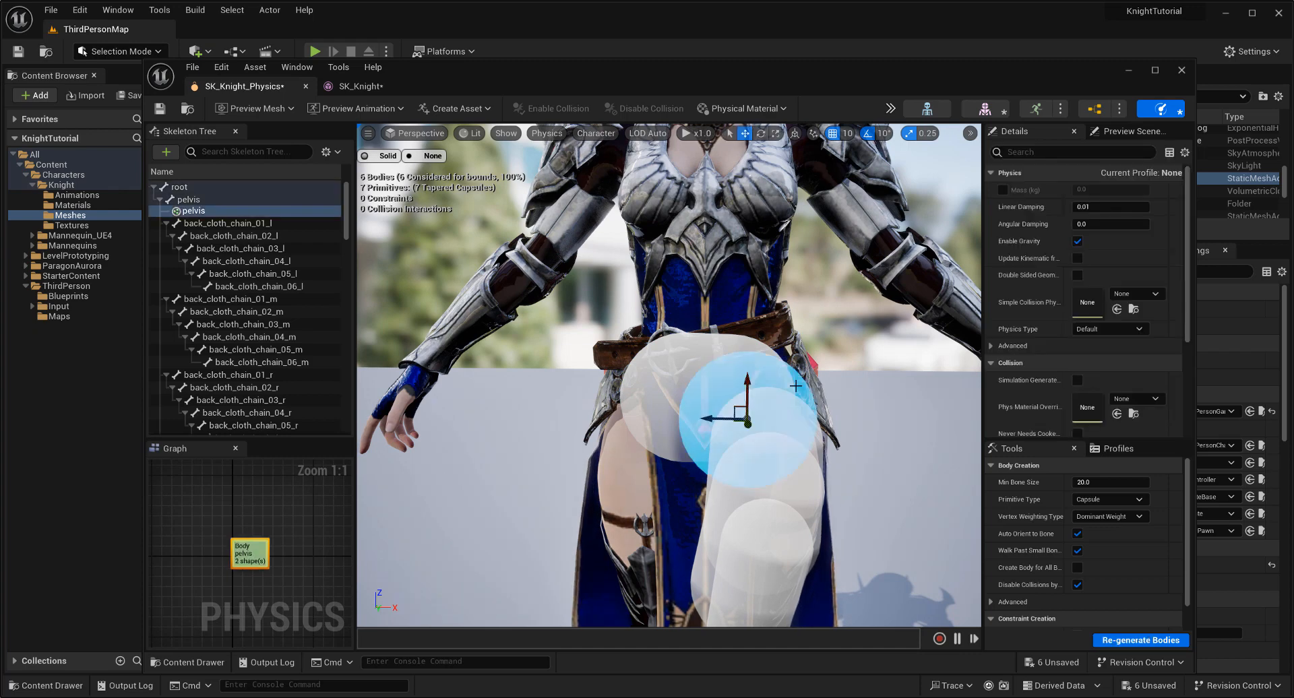
pyautogui.click(829, 468)
pyautogui.hotkey('ctrl', 'm')
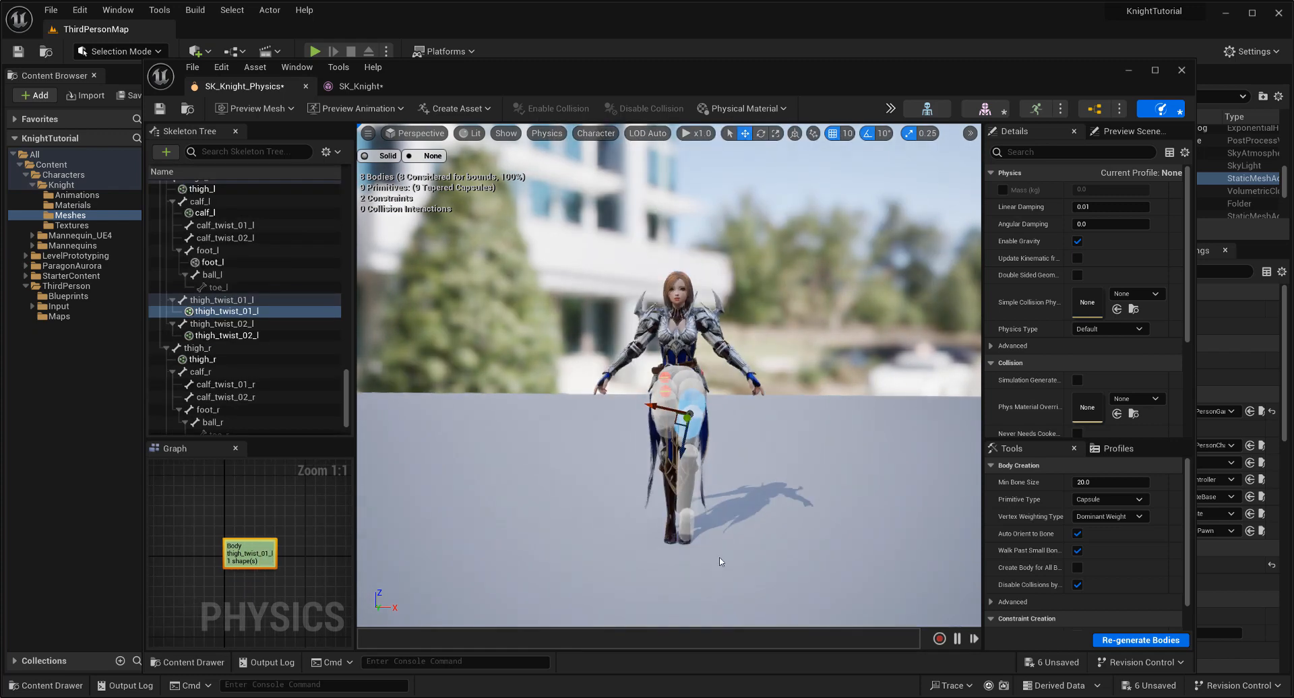
pyautogui.scroll(5, 715, 514)
pyautogui.click(714, 514)
pyautogui.hotkey('ctrl', 'm')
# Mirror the calf_l and foot_l capsules onto the right leg and clear the selection
pyautogui.click(715, 572)
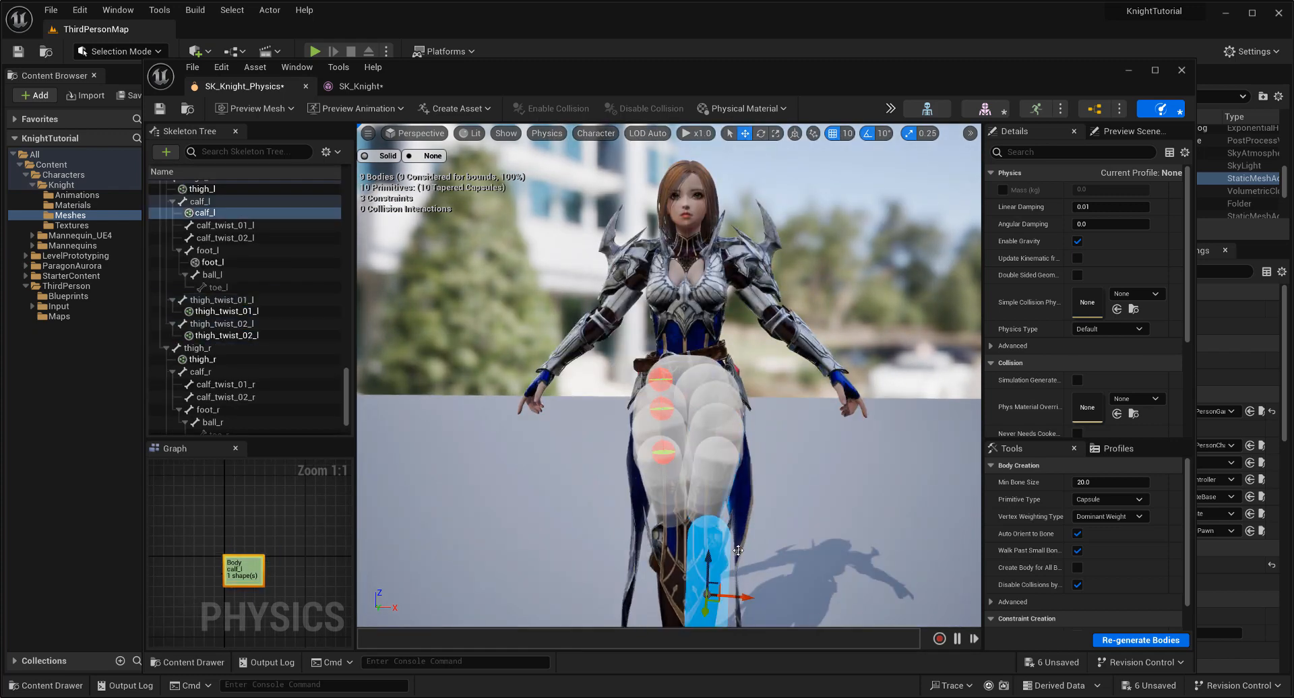
pyautogui.hotkey('ctrl', 'm')
pyautogui.scroll(-5, 753, 530)
pyautogui.click(690, 536)
pyautogui.press('m')
pyautogui.click(739, 533)
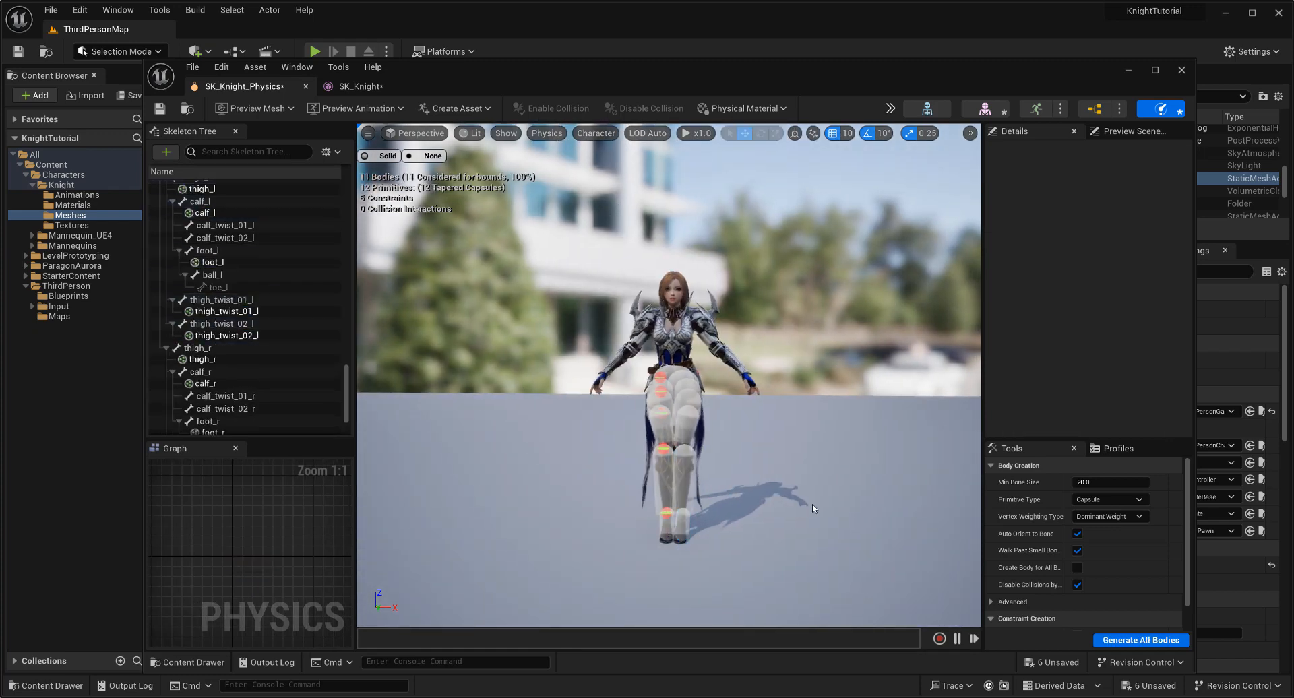
# Inspect the left-hip pelvis capsule up close and bring up the shape types to add to the pelvis bone
pyautogui.scroll(7, 683, 389)
pyautogui.click(684, 389)
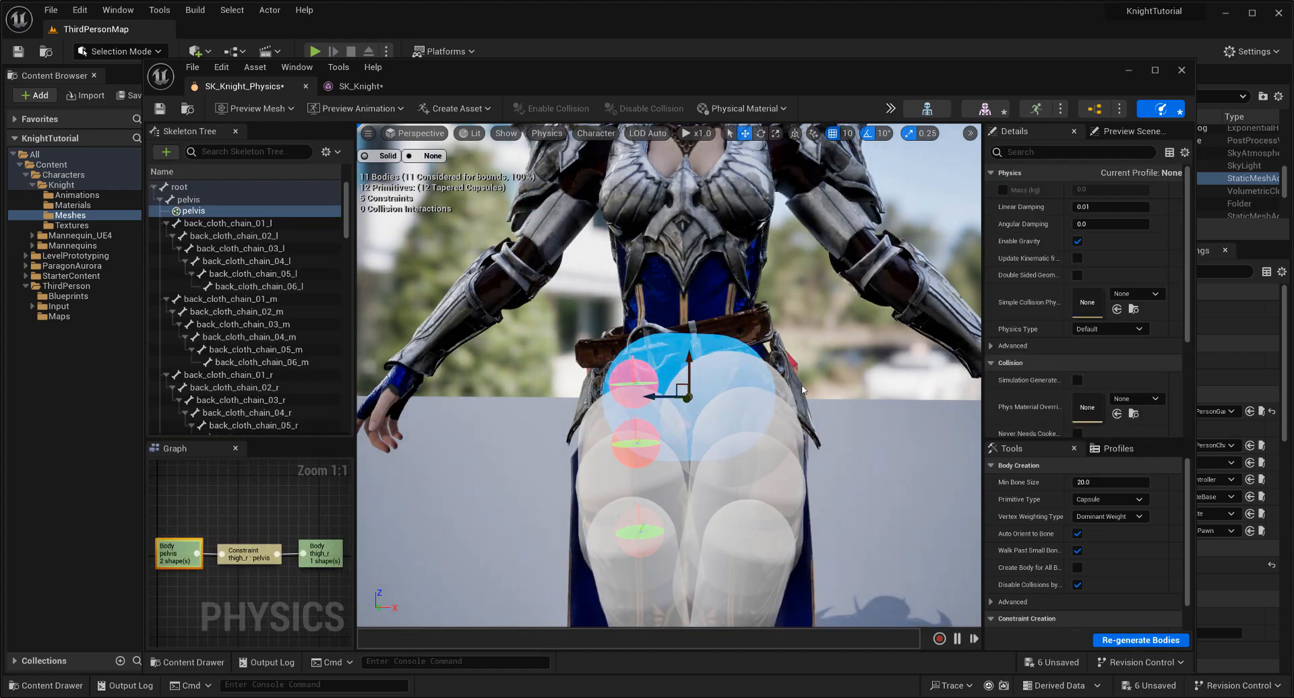
pyautogui.press('f')
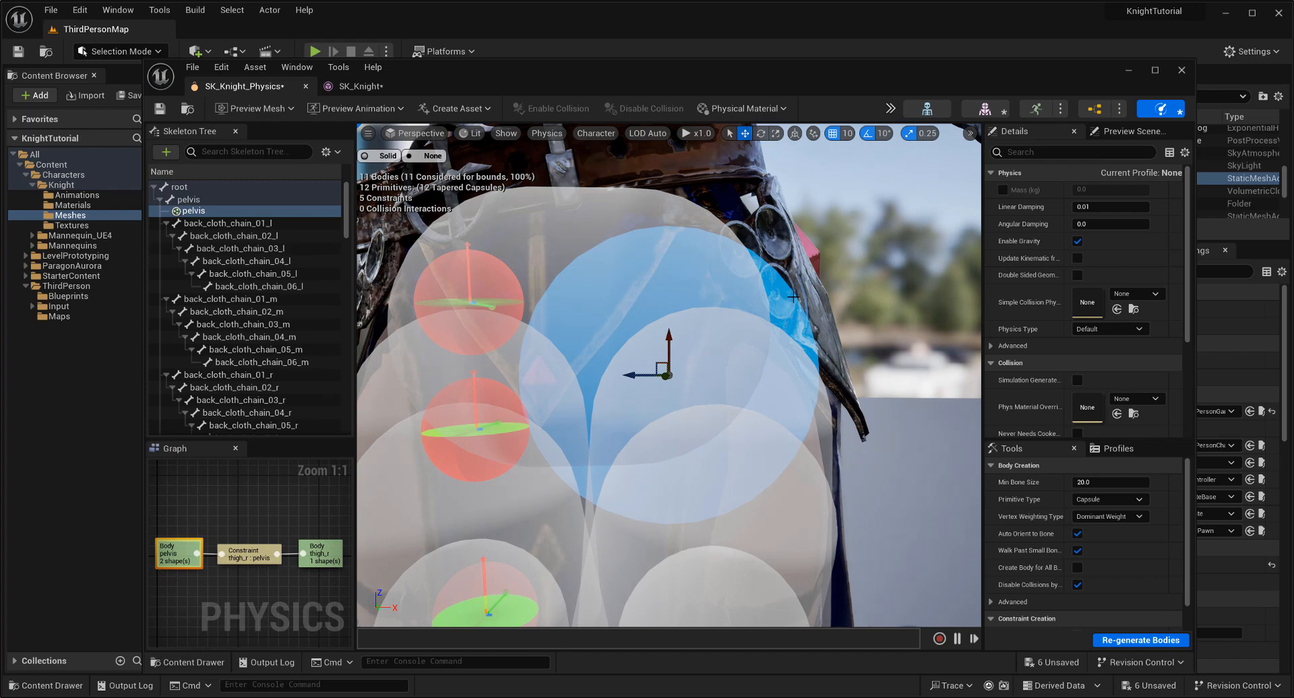
pyautogui.rightClick(794, 347)
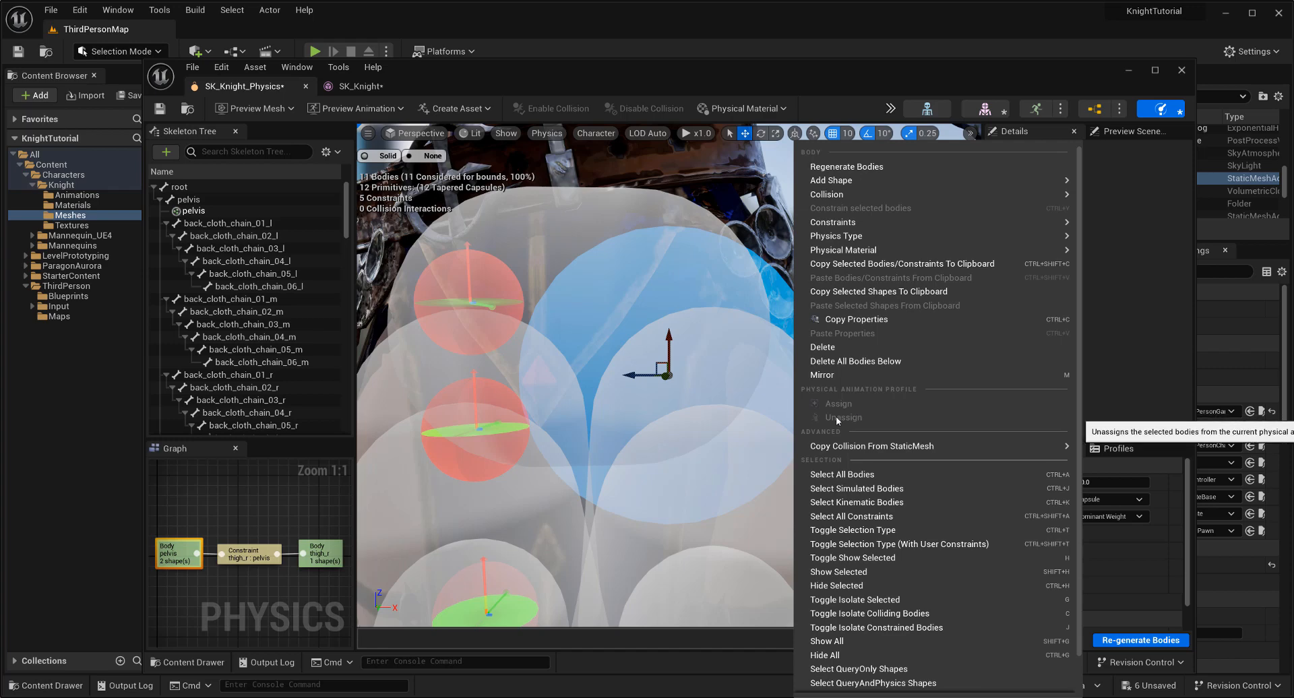
pyautogui.rightClick(189, 200)
pyautogui.moveTo(324, 324)
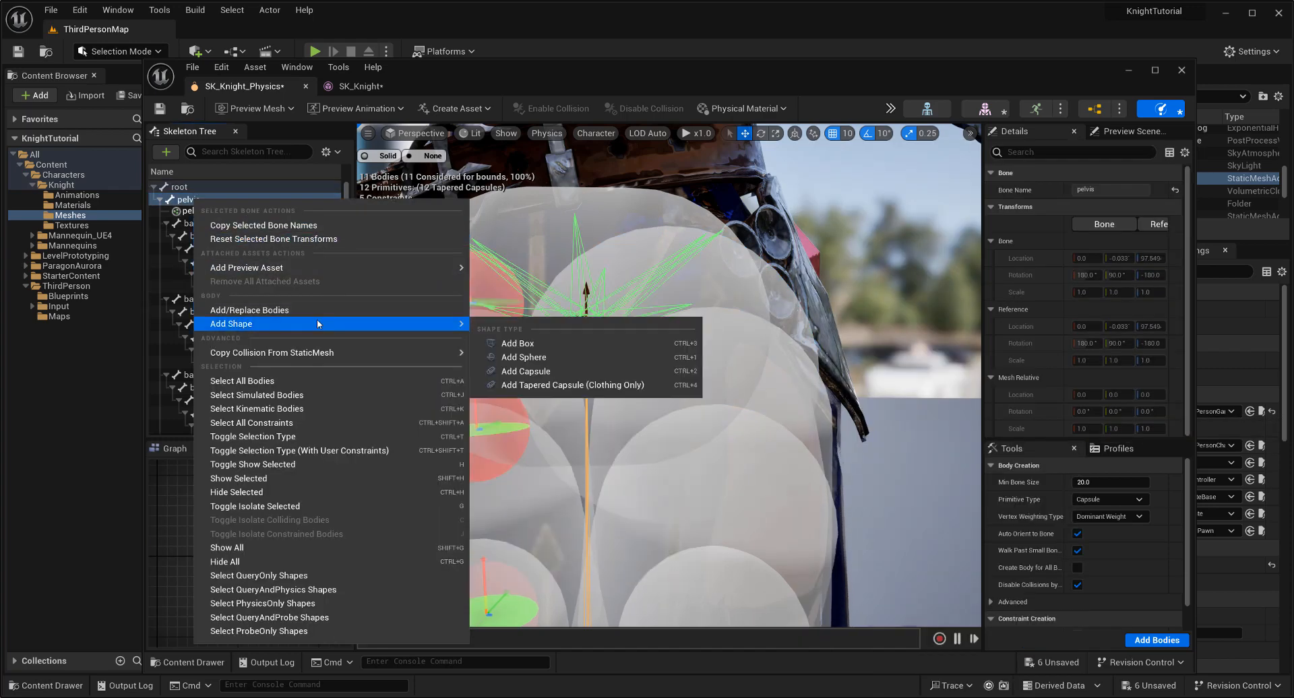
# Add a tapered capsule (clothing only) to the pelvis bone and scale it down uniformly to fit the hips
pyautogui.click(619, 386)
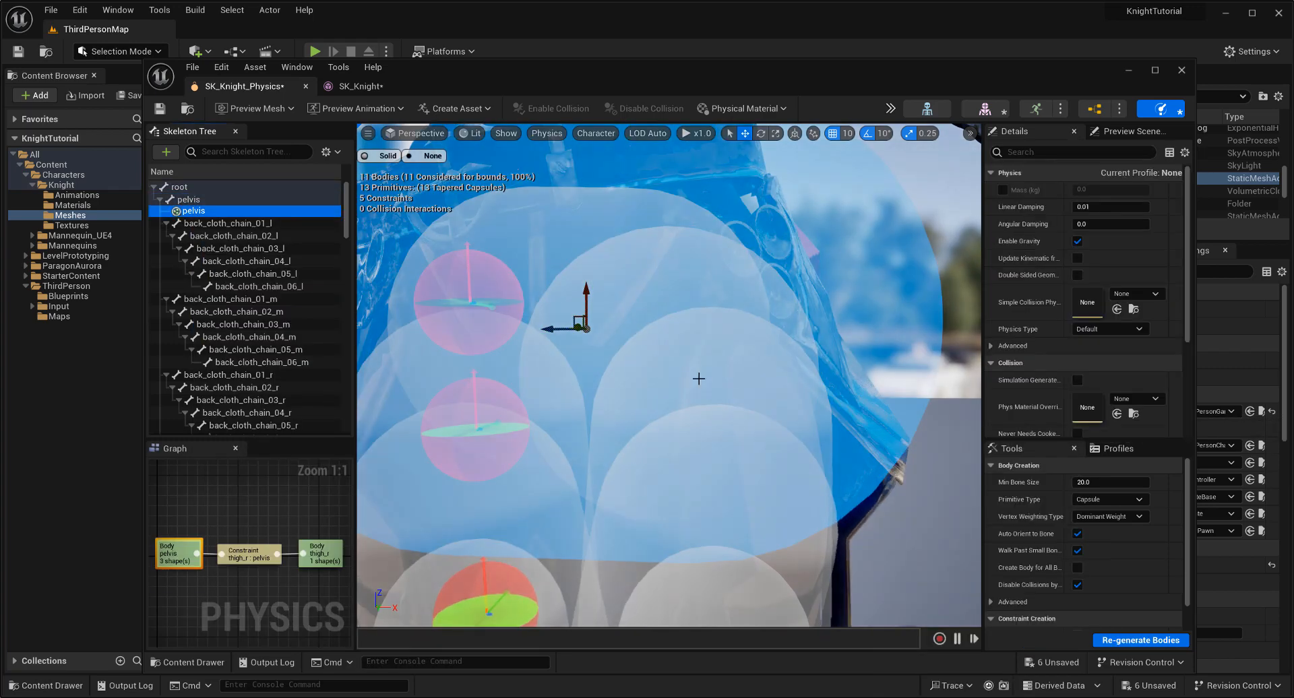
pyautogui.scroll(-5, 696, 378)
pyautogui.press('r')
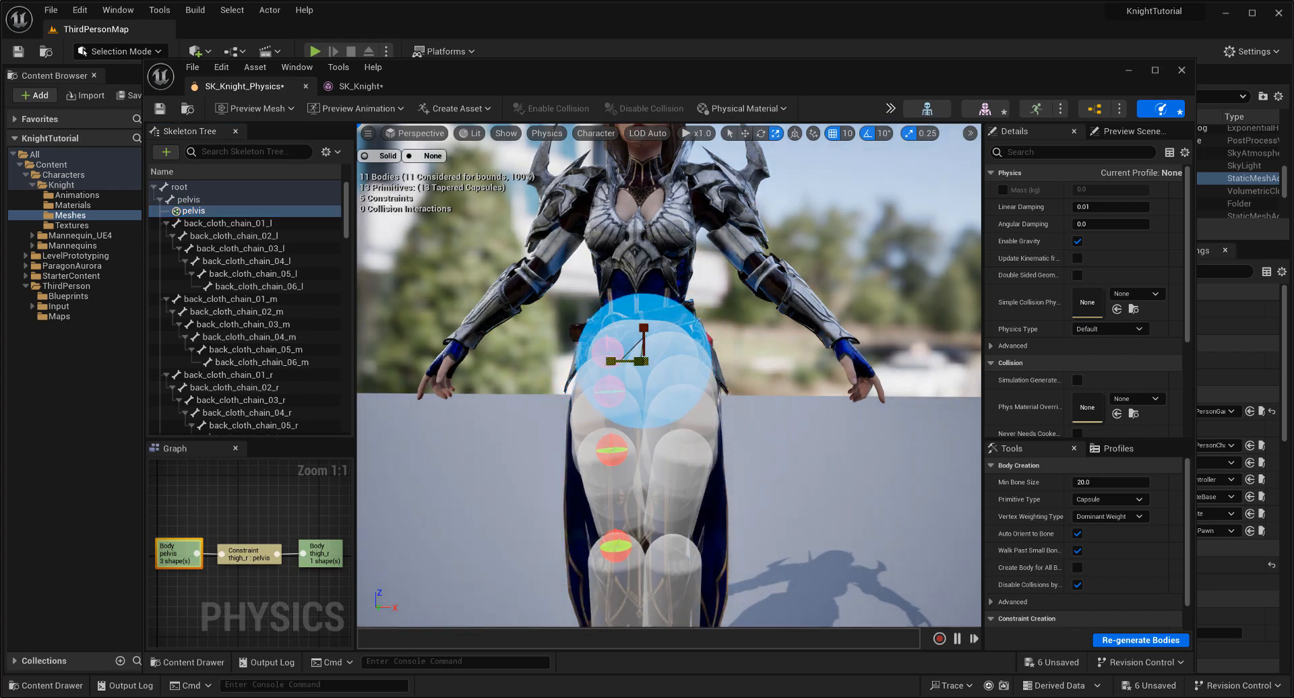
pyautogui.scroll(5, 711, 355)
pyautogui.scroll(-5, 623, 375)
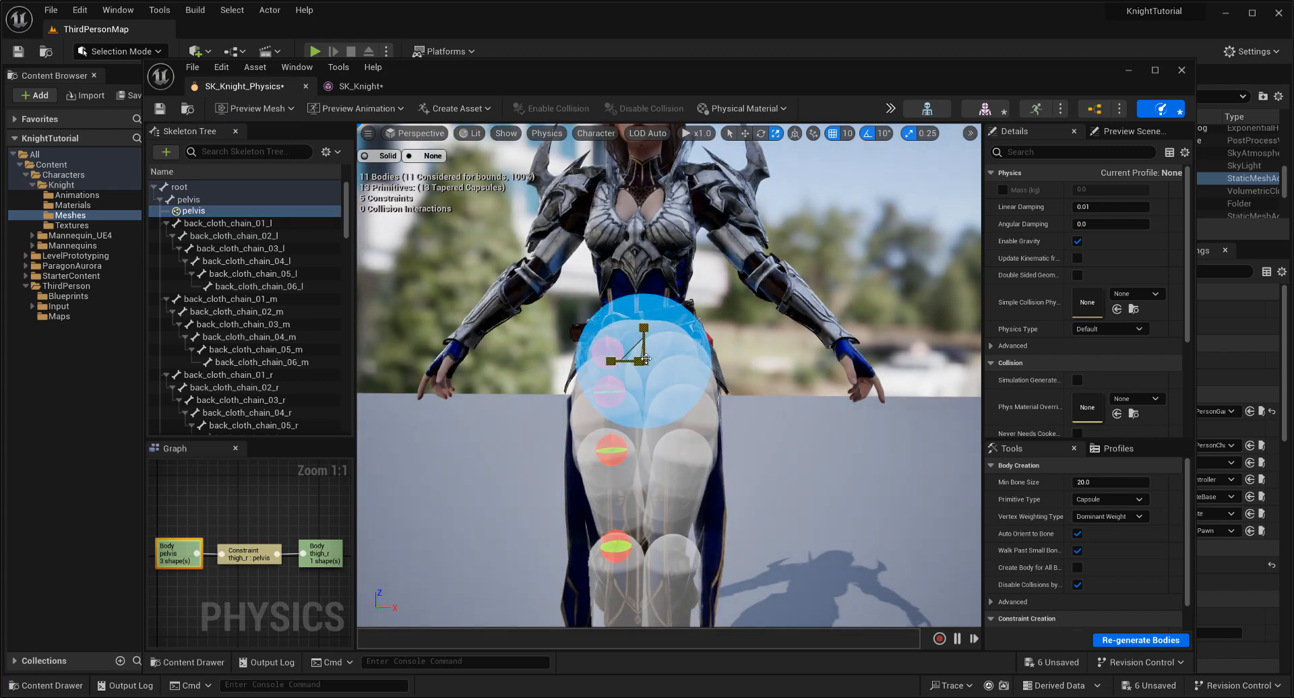
pyautogui.moveTo(646, 359); pyautogui.dragTo(652, 360)
pyautogui.press('w')
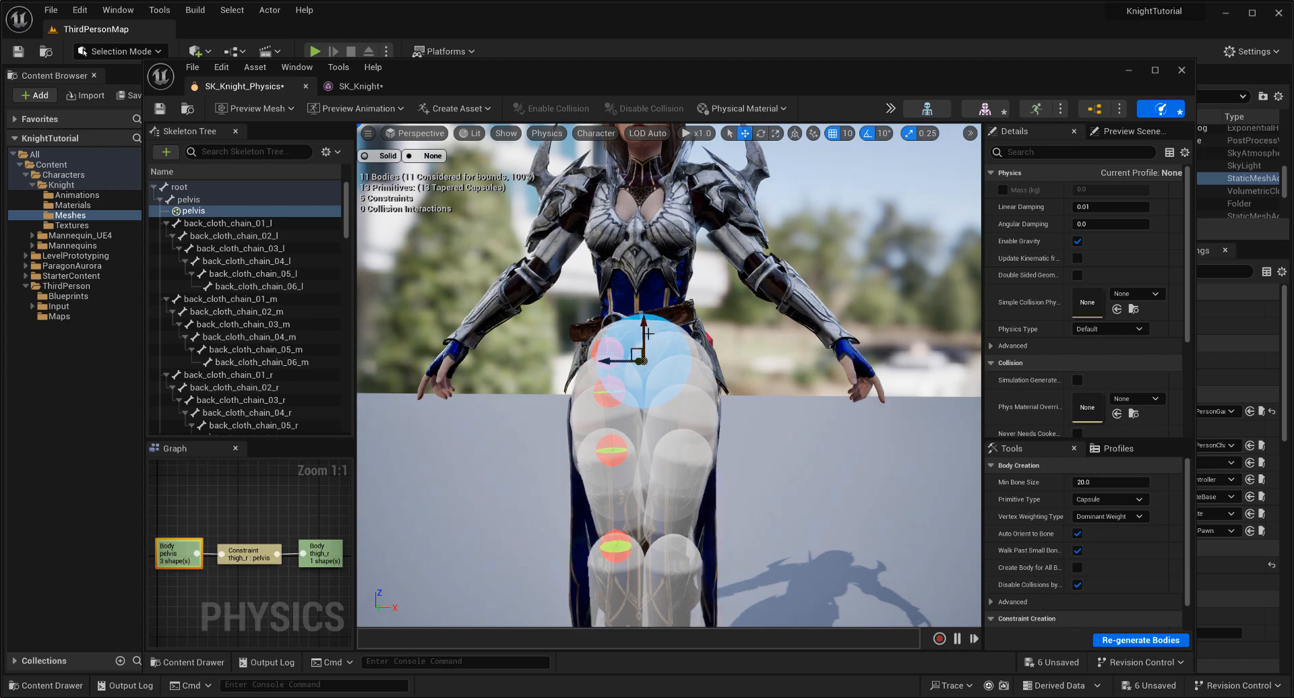
# Move the new pelvis capsule to the side of the hips and fine-tune its scale
pyautogui.moveTo(617, 378); pyautogui.dragTo(635, 374)
pyautogui.press('f')
pyautogui.press('r')
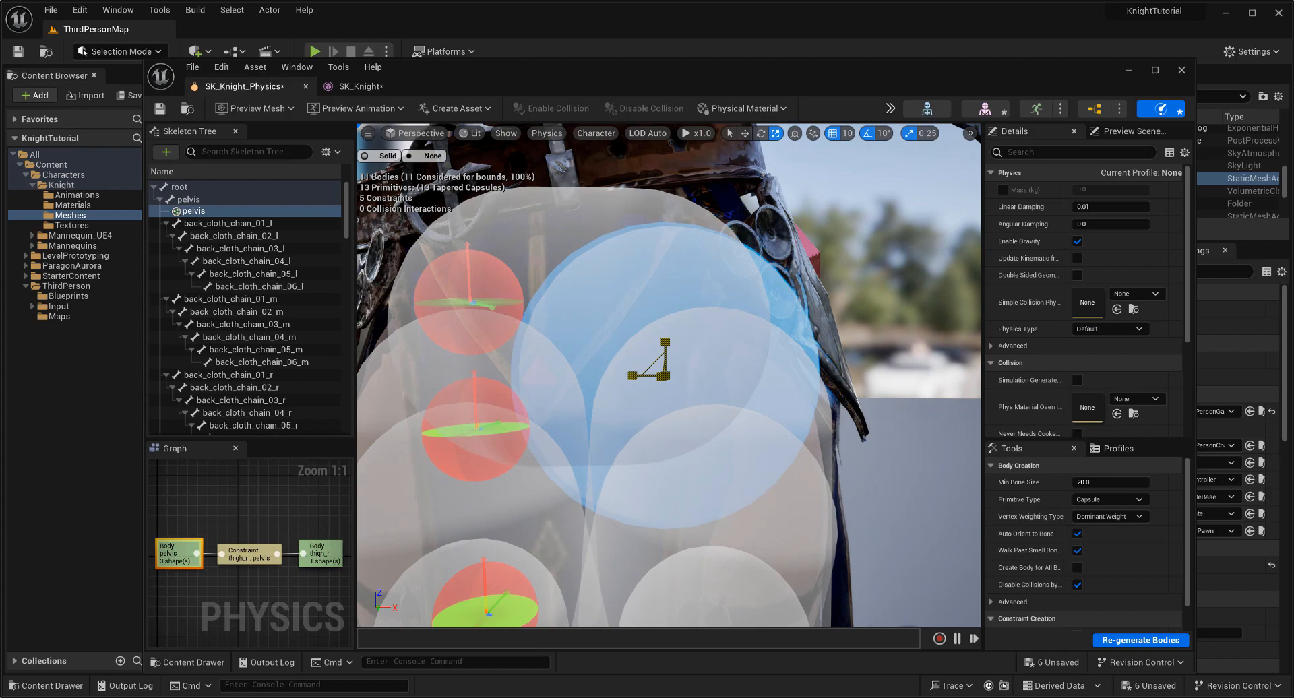
pyautogui.moveTo(664, 376); pyautogui.dragTo(657, 380)
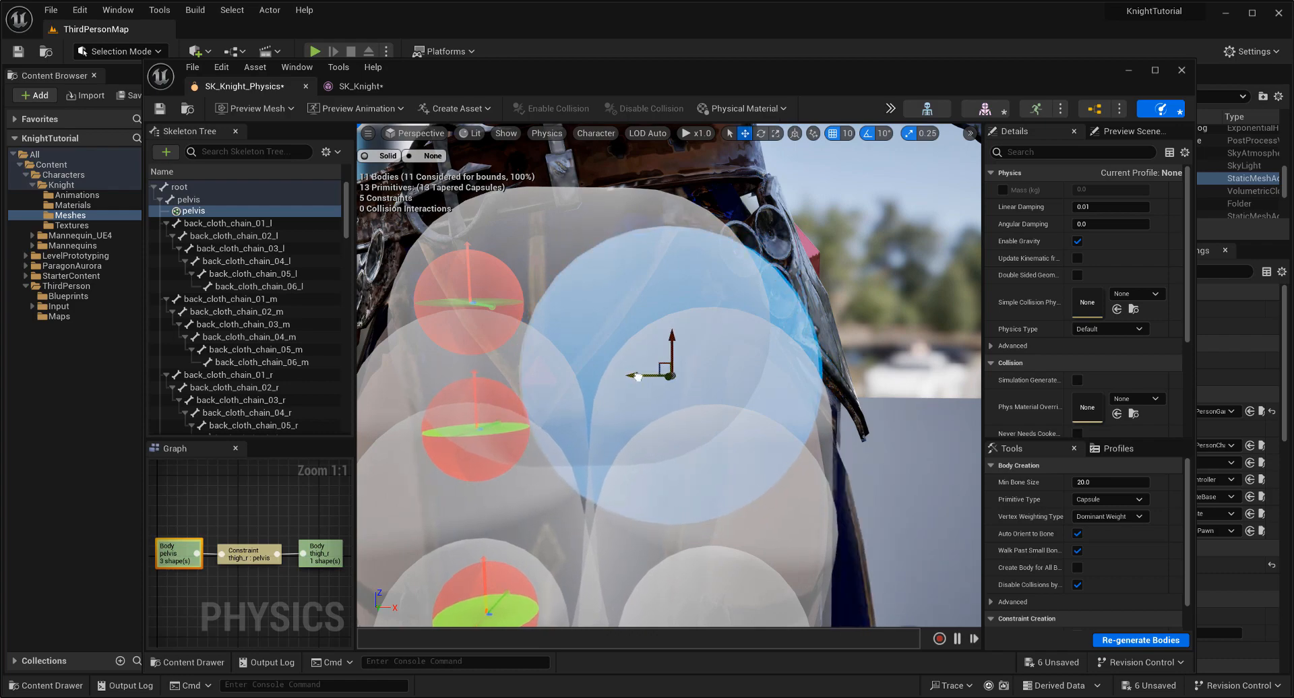
pyautogui.scroll(-6, 623, 381)
pyautogui.keyDown('alt'); pyautogui.moveTo(623, 379); pyautogui.dragTo(802, 375); pyautogui.keyUp('alt')
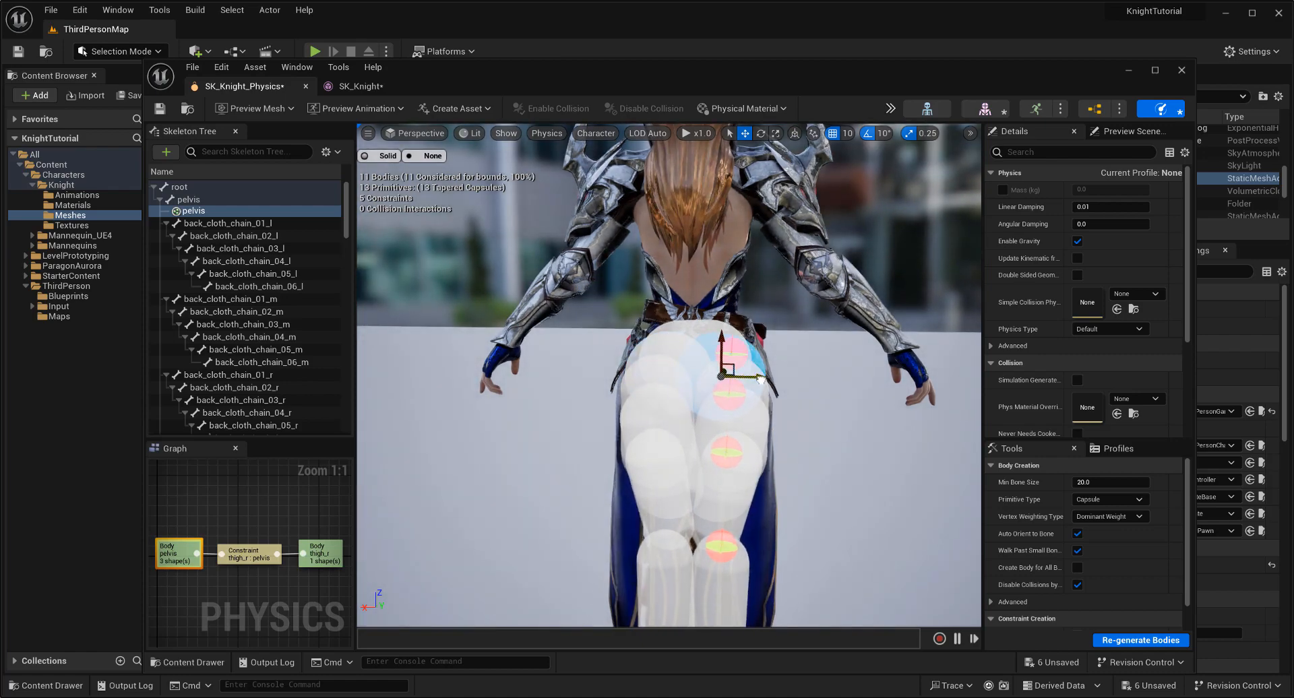
# Hide the collision bodies and examine the cloth from behind with nothing selected
pyautogui.click(426, 156)
pyautogui.keyDown('alt'); pyautogui.moveTo(644, 367); pyautogui.dragTo(672, 367); pyautogui.keyUp('alt')
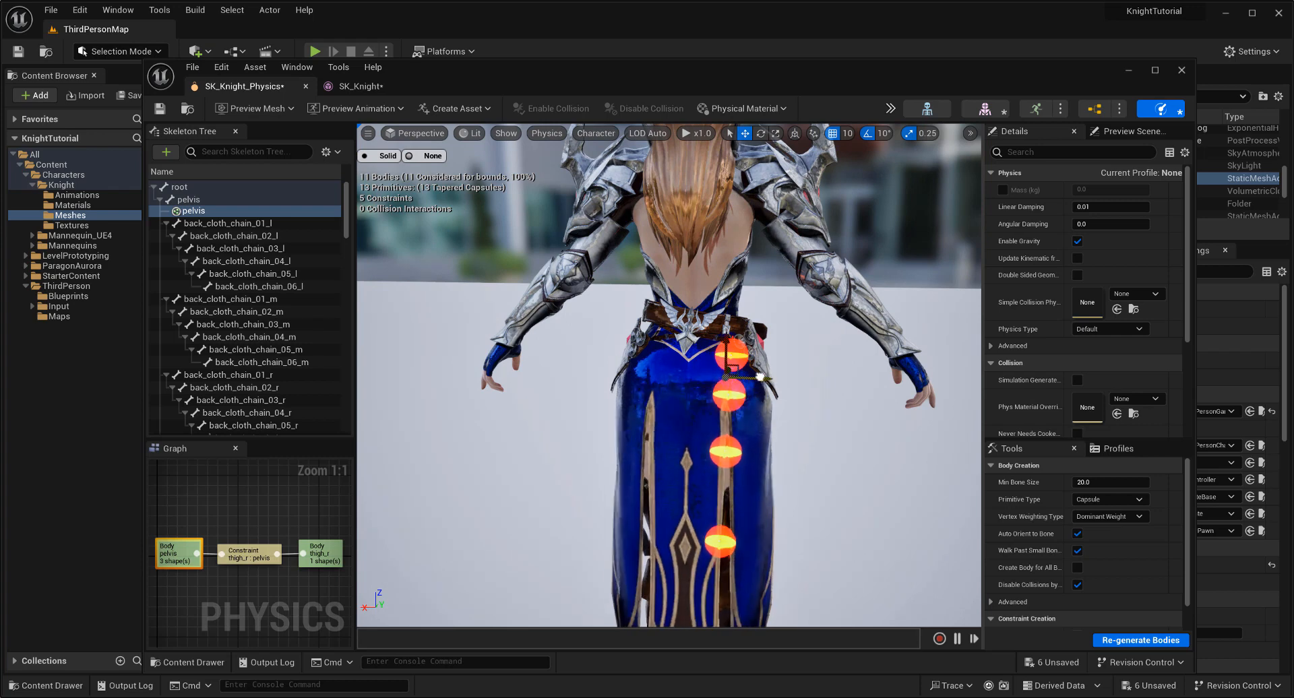
pyautogui.keyDown('alt'); pyautogui.moveTo(760, 376); pyautogui.dragTo(736, 371); pyautogui.keyUp('alt')
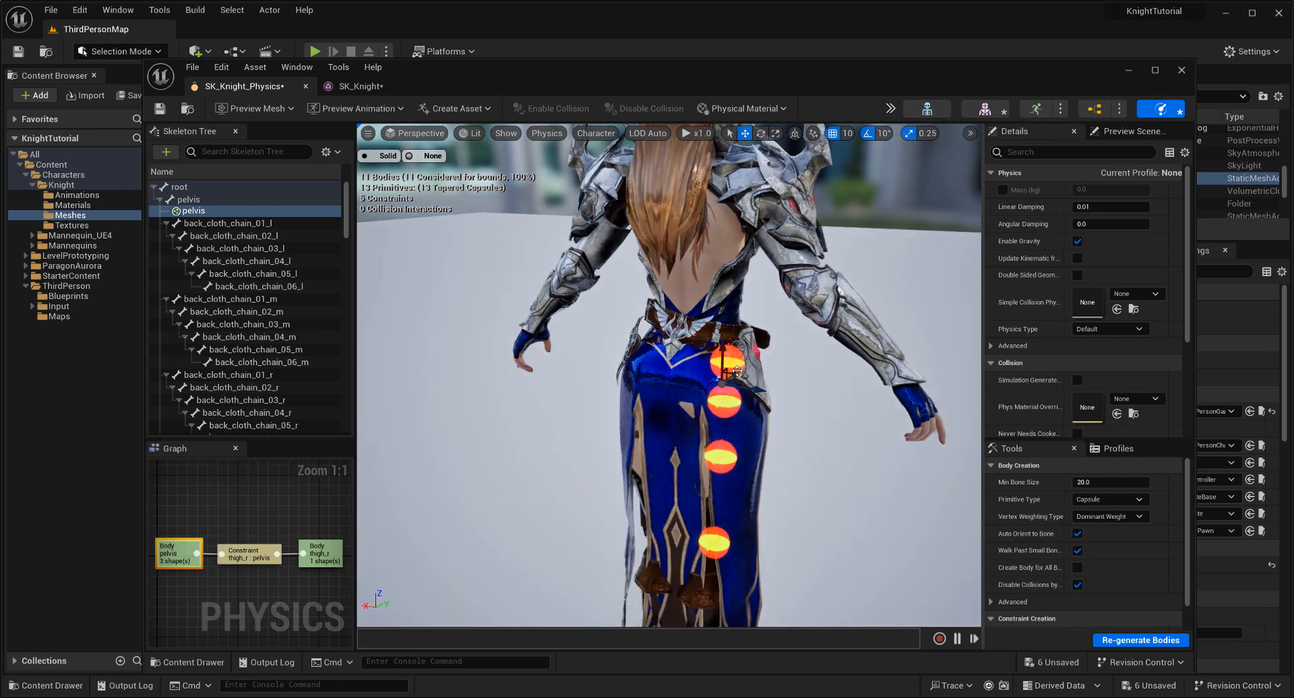
pyautogui.keyDown('alt'); pyautogui.moveTo(791, 483); pyautogui.dragTo(834, 459); pyautogui.keyUp('alt')
pyautogui.click(791, 483)
pyautogui.keyDown('alt'); pyautogui.moveTo(895, 498); pyautogui.dragTo(786, 490); pyautogui.keyUp('alt')
pyautogui.keyDown('alt'); pyautogui.moveTo(564, 422); pyautogui.dragTo(596, 425); pyautogui.keyUp('alt')
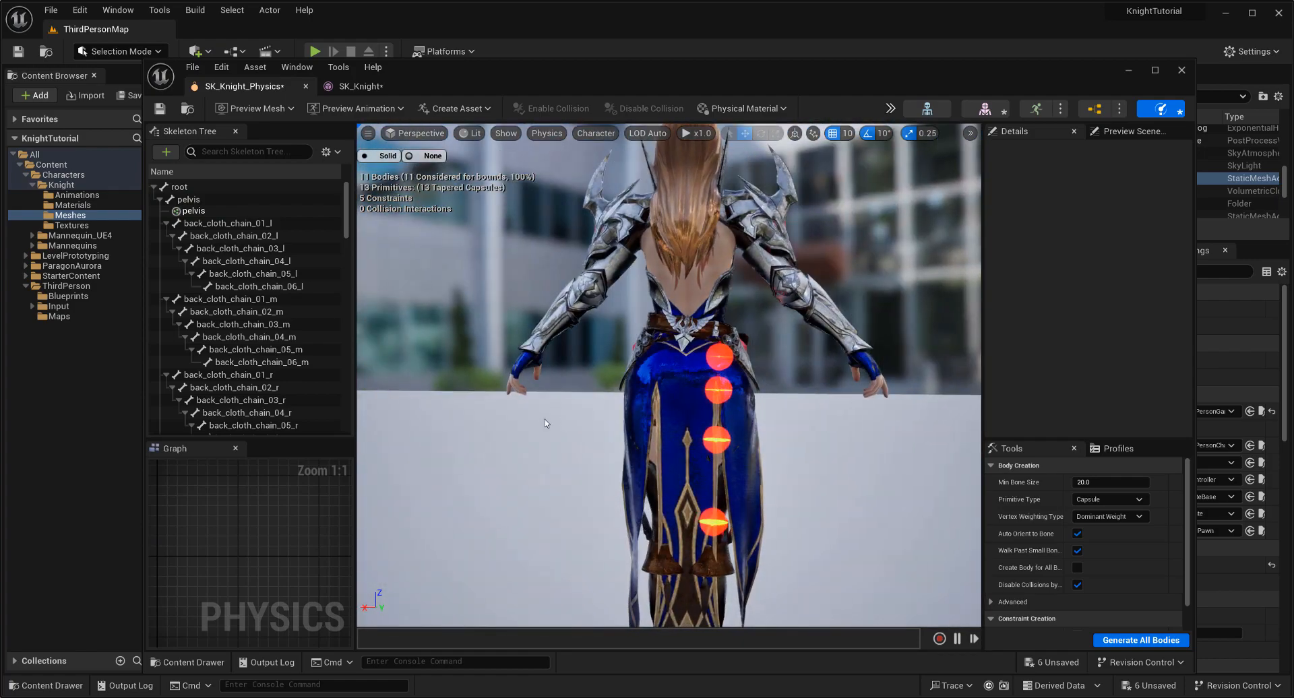
# Collapse the three back_cloth_chain branches in the skeleton tree and save the physics asset
pyautogui.click(166, 223)
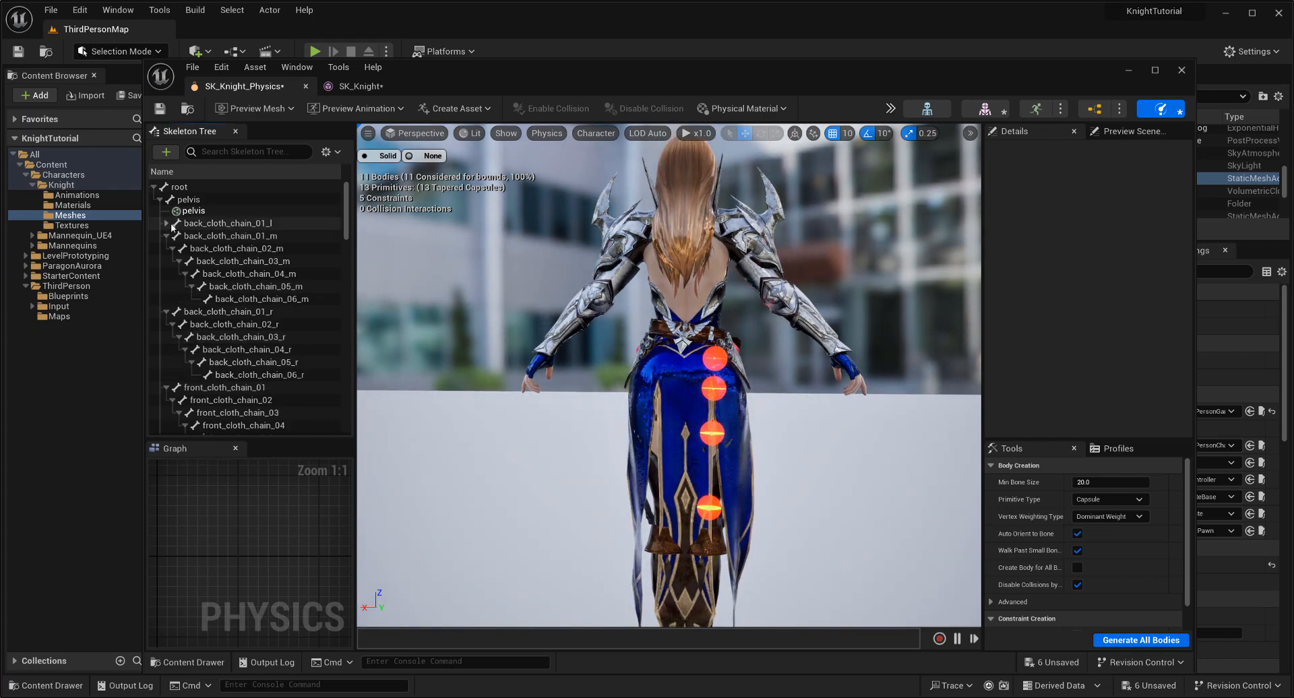
pyautogui.click(166, 236)
pyautogui.click(167, 248)
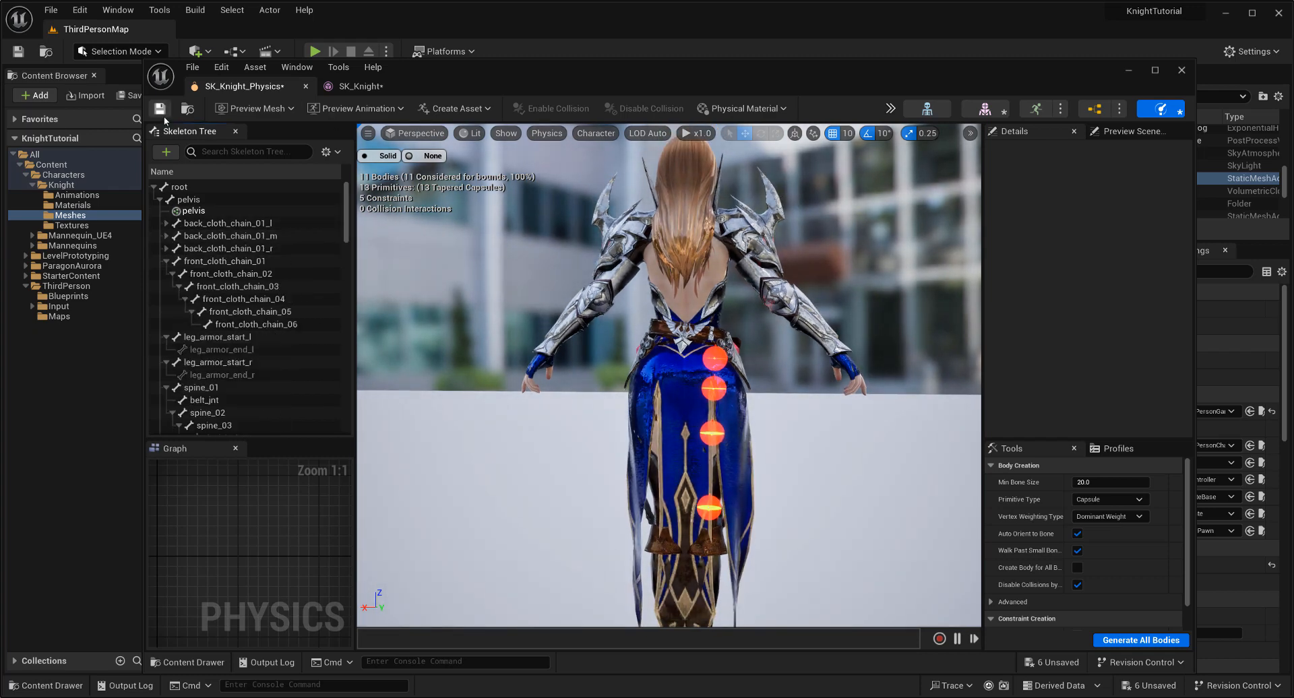
pyautogui.hotkey('ctrl', 's')
# Activate cloth paint on SK_Knight with SK_Knight_Clothing_0 selected, deactivate it again and close the Clothing window
pyautogui.click(370, 91)
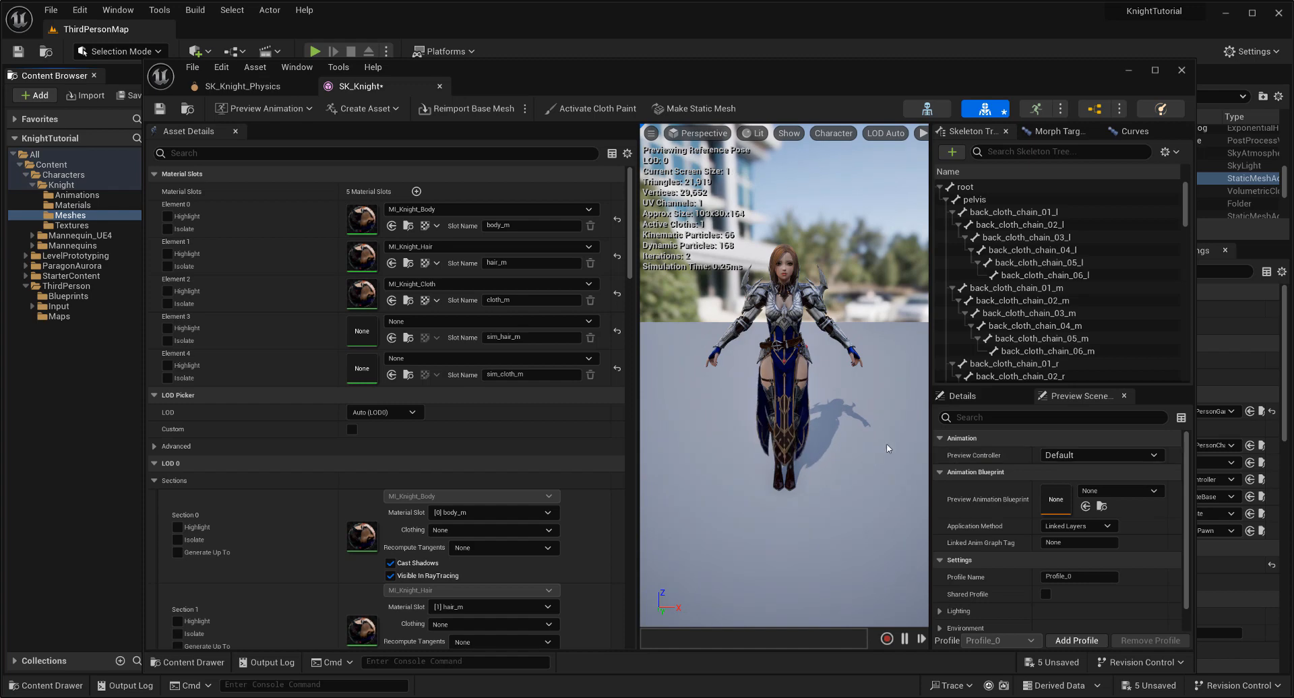
pyautogui.scroll(3, 834, 434)
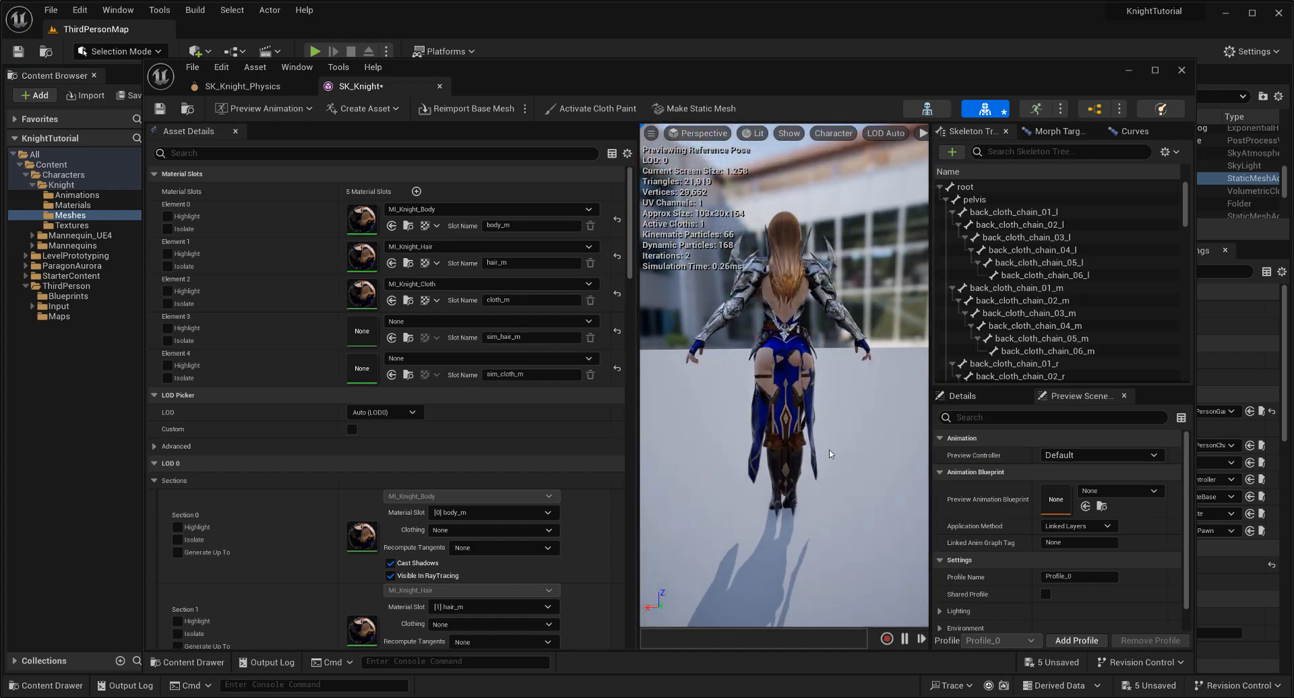
pyautogui.click(584, 110)
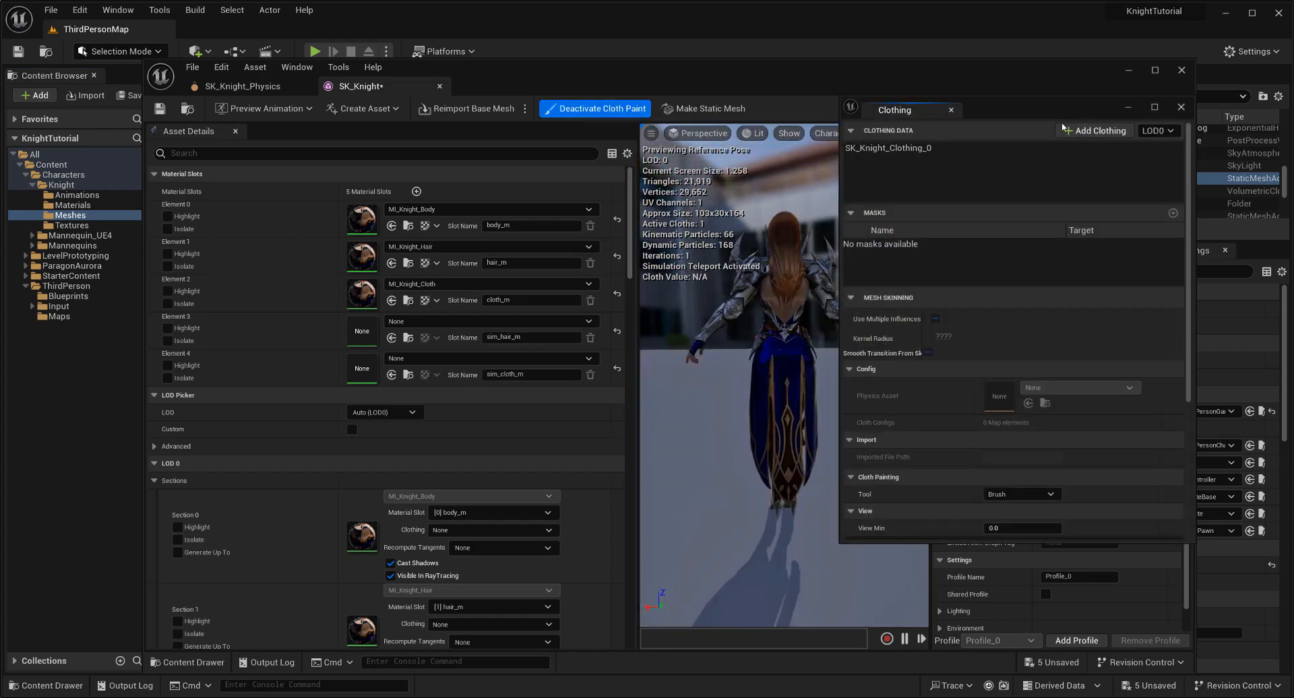
pyautogui.click(953, 148)
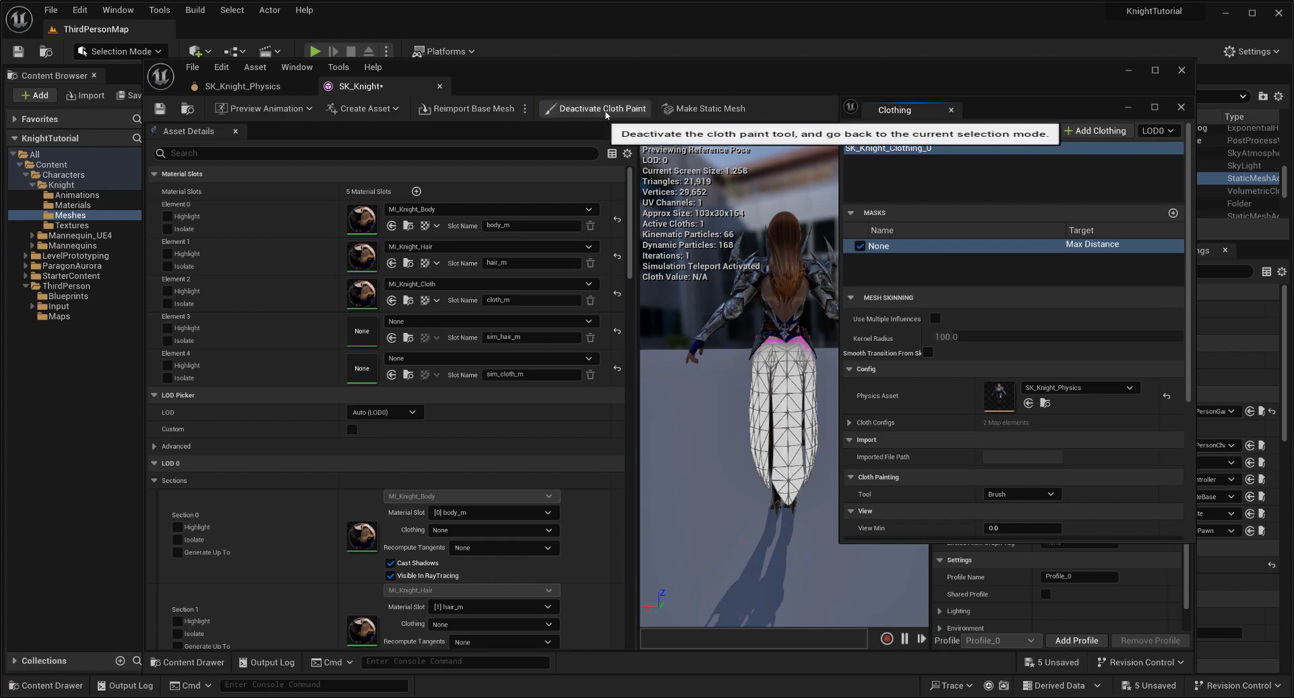
pyautogui.click(605, 112)
pyautogui.click(1181, 108)
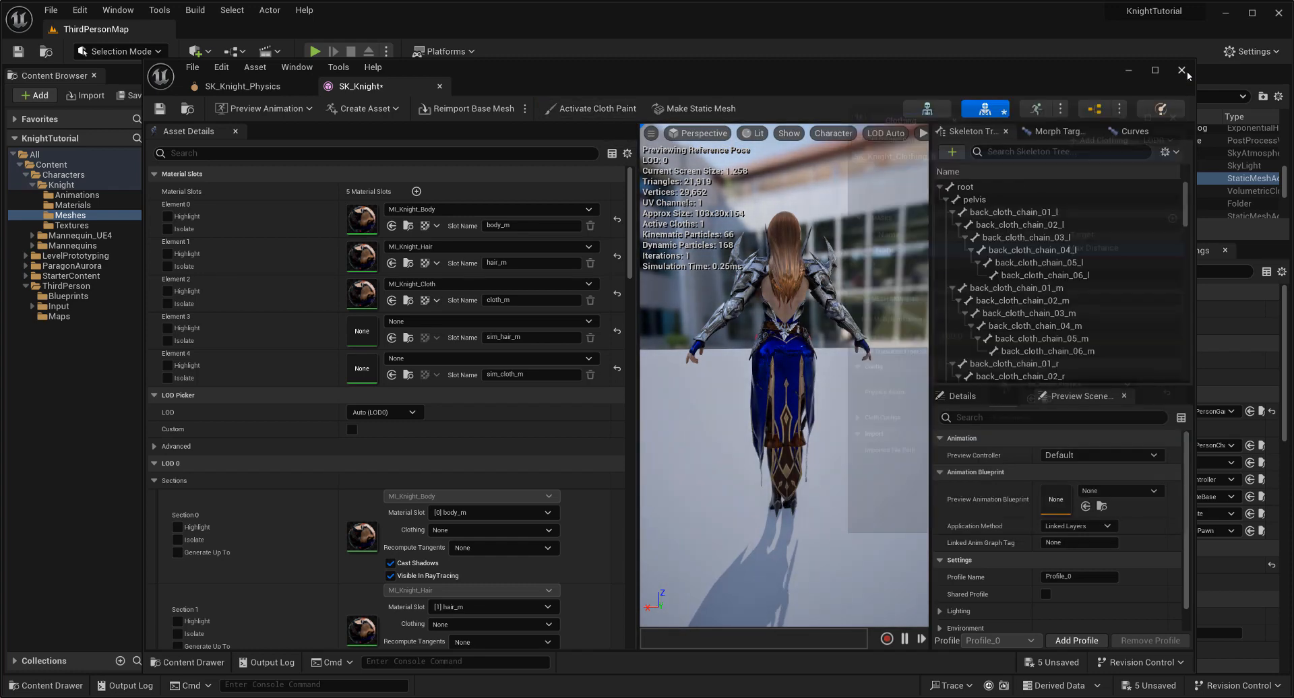
# Close the asset editor and play the level, running the knight around to test the cloth simulation
pyautogui.click(1183, 72)
pyautogui.click(315, 52)
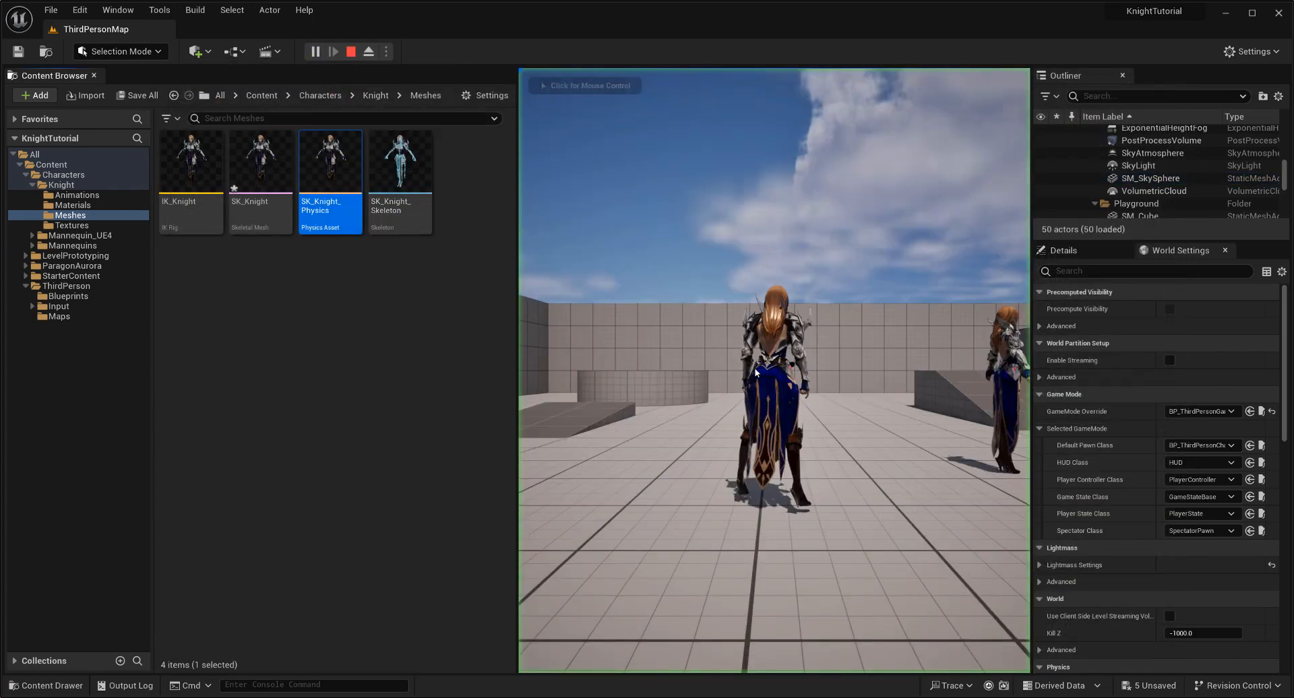
pyautogui.press('w')
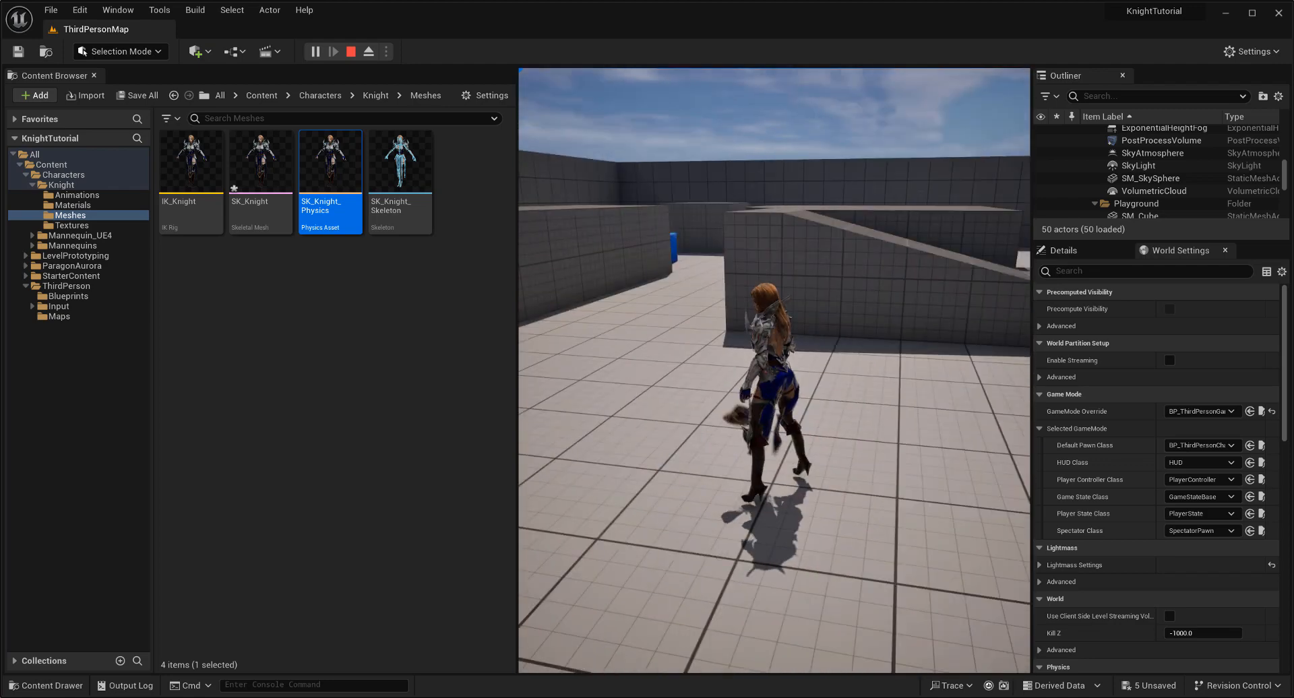
pyautogui.press('d')
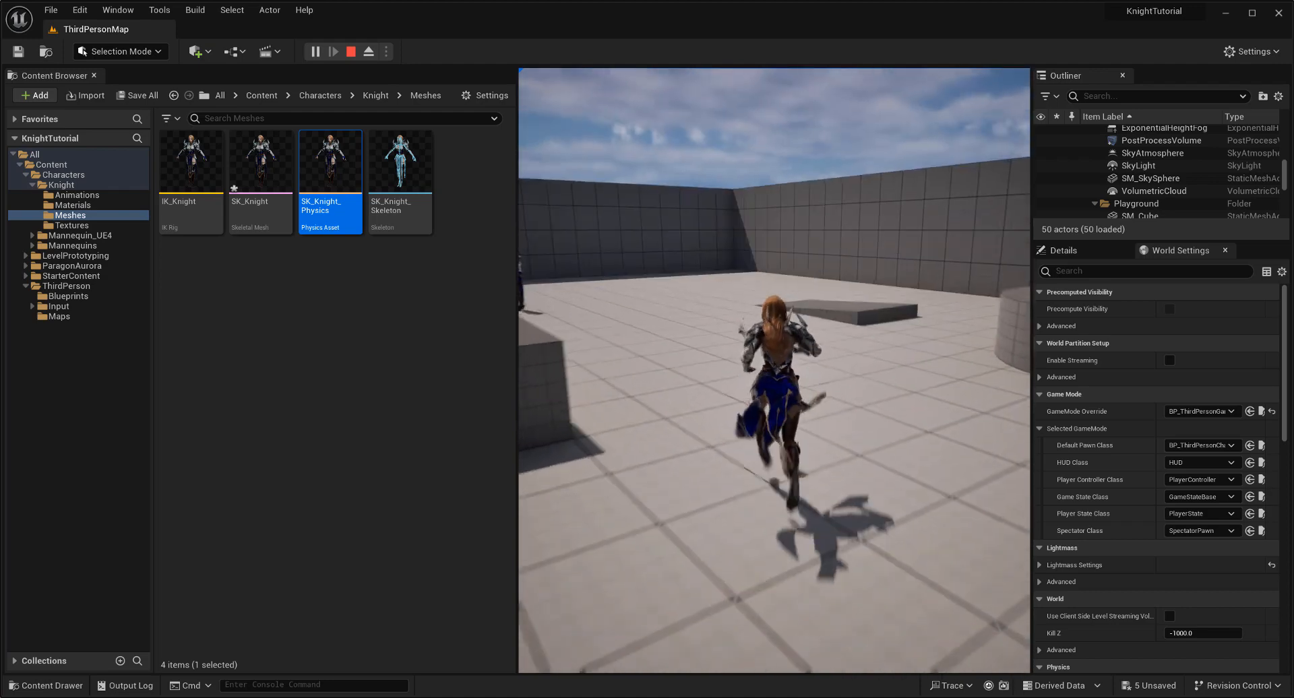
pyautogui.press('Escape')
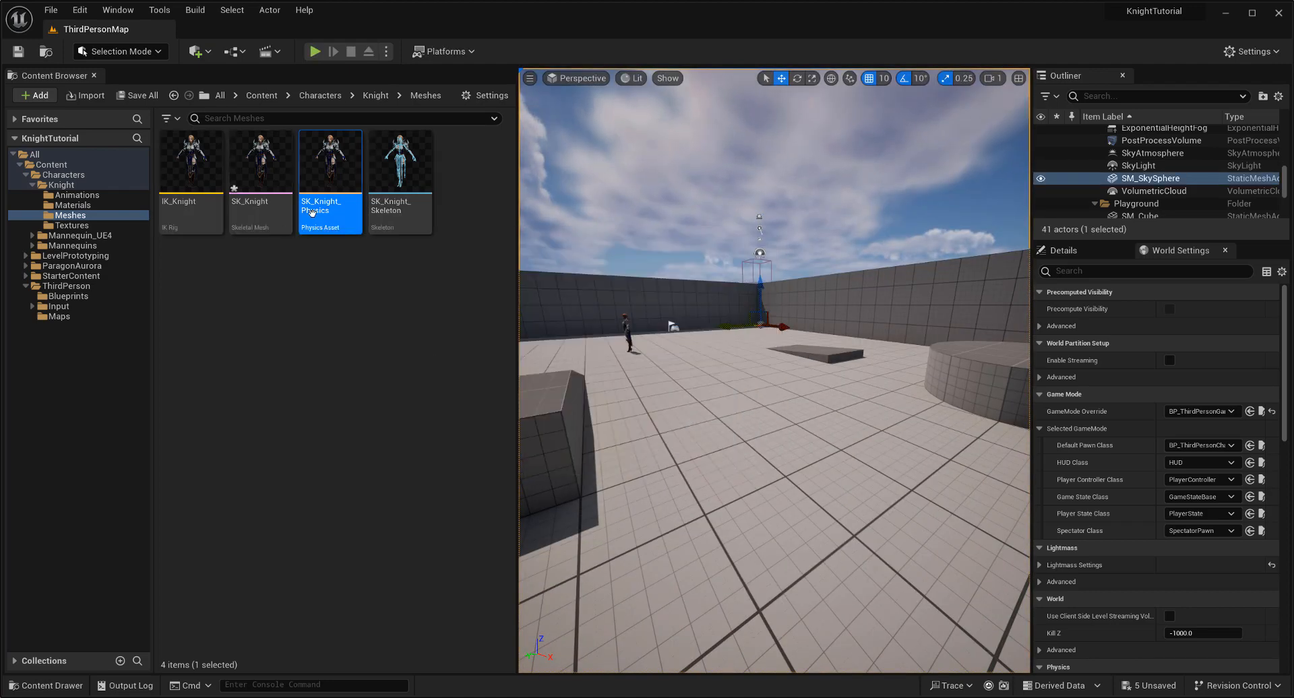
# Reopen the SK_Knight_Physics asset and show constraints in its skeleton tree
pyautogui.doubleClick(330, 202)
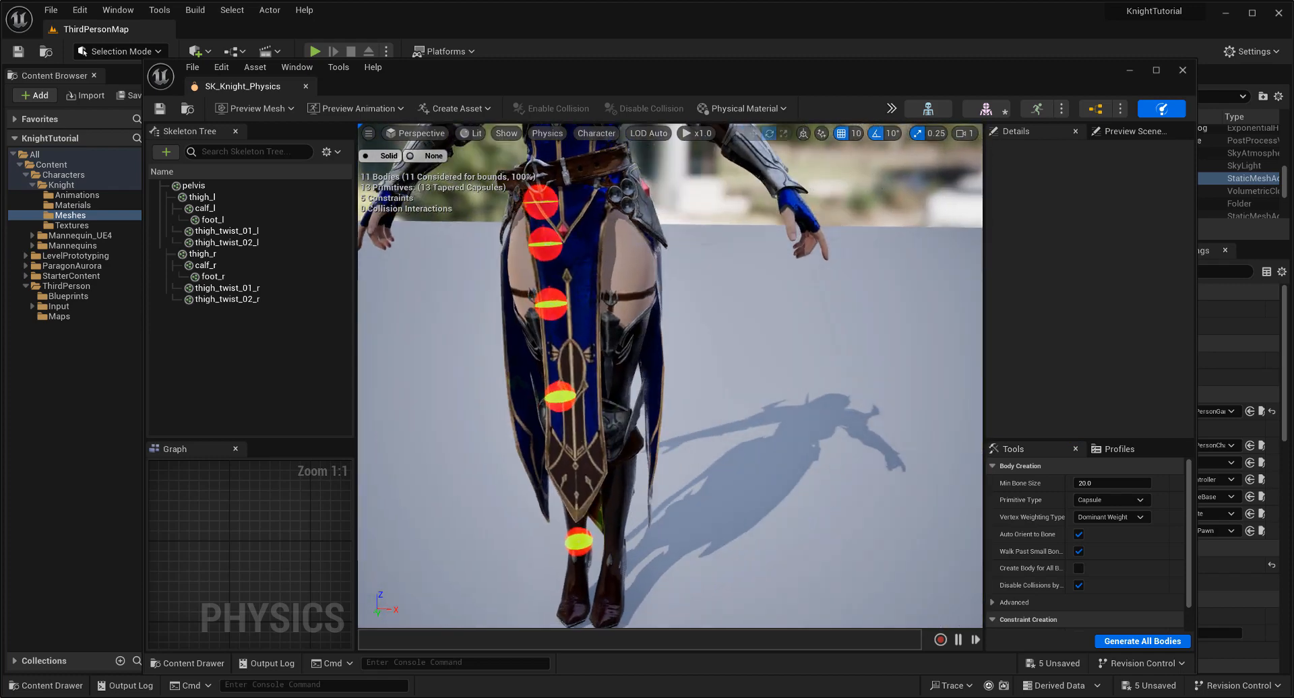
pyautogui.click(328, 152)
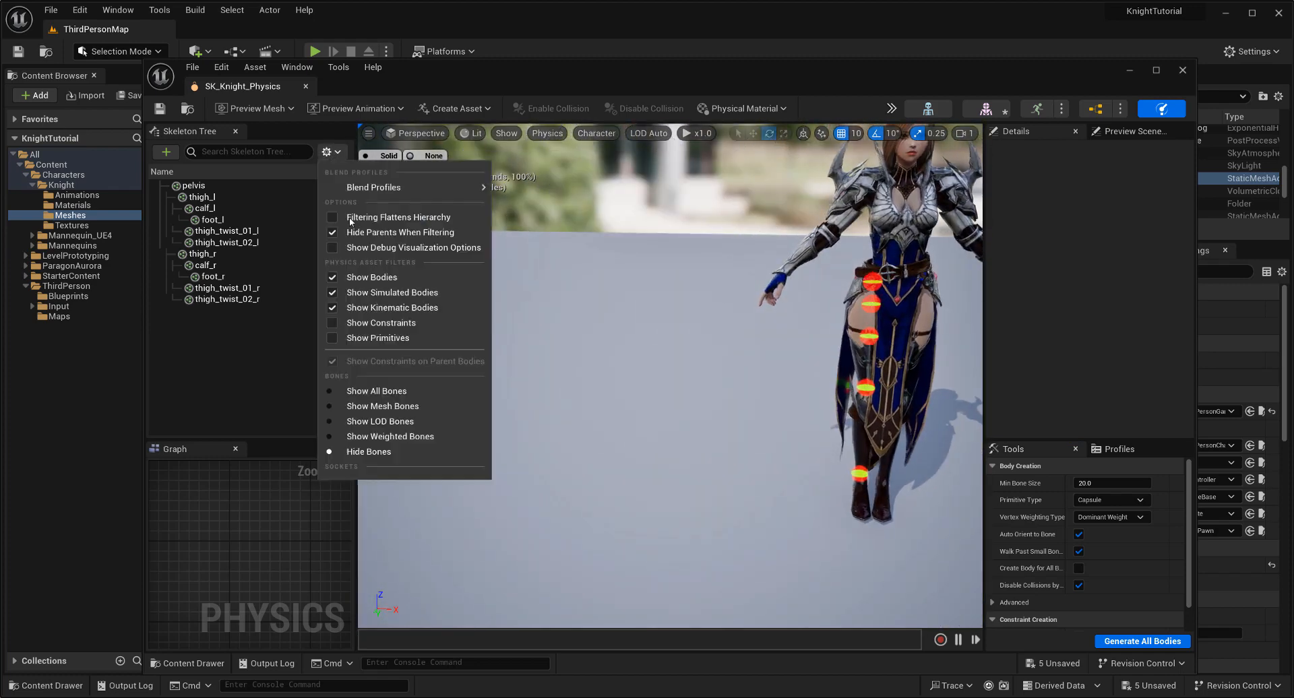
pyautogui.click(412, 325)
# Delete the right leg's constraints on thigh_r, calf_r, foot_r, thigh_twist_01_r and thigh_twist_02_r
pyautogui.click(283, 265)
pyautogui.keyDown('ctrl'); pyautogui.click(284, 289); pyautogui.keyUp('ctrl')
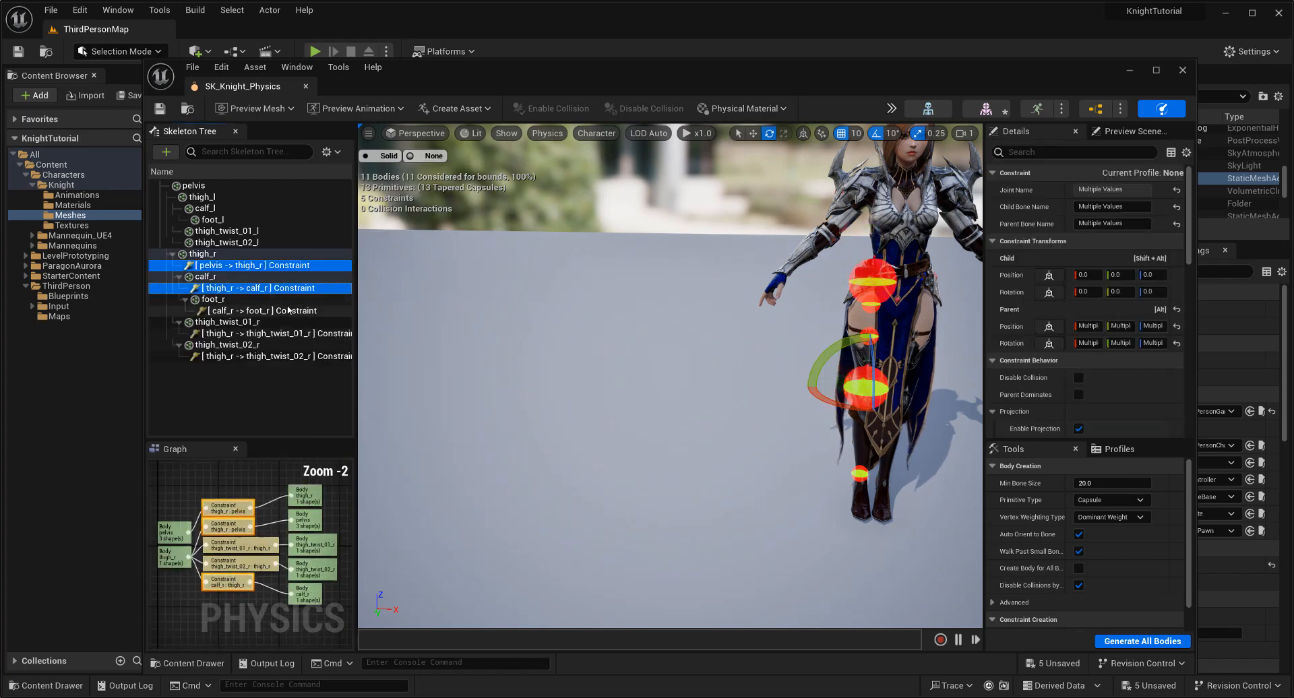
pyautogui.keyDown('ctrl'); pyautogui.click(288, 310); pyautogui.keyUp('ctrl')
pyautogui.keyDown('ctrl'); pyautogui.click(297, 333); pyautogui.keyUp('ctrl')
pyautogui.keyDown('ctrl'); pyautogui.click(314, 356); pyautogui.keyUp('ctrl')
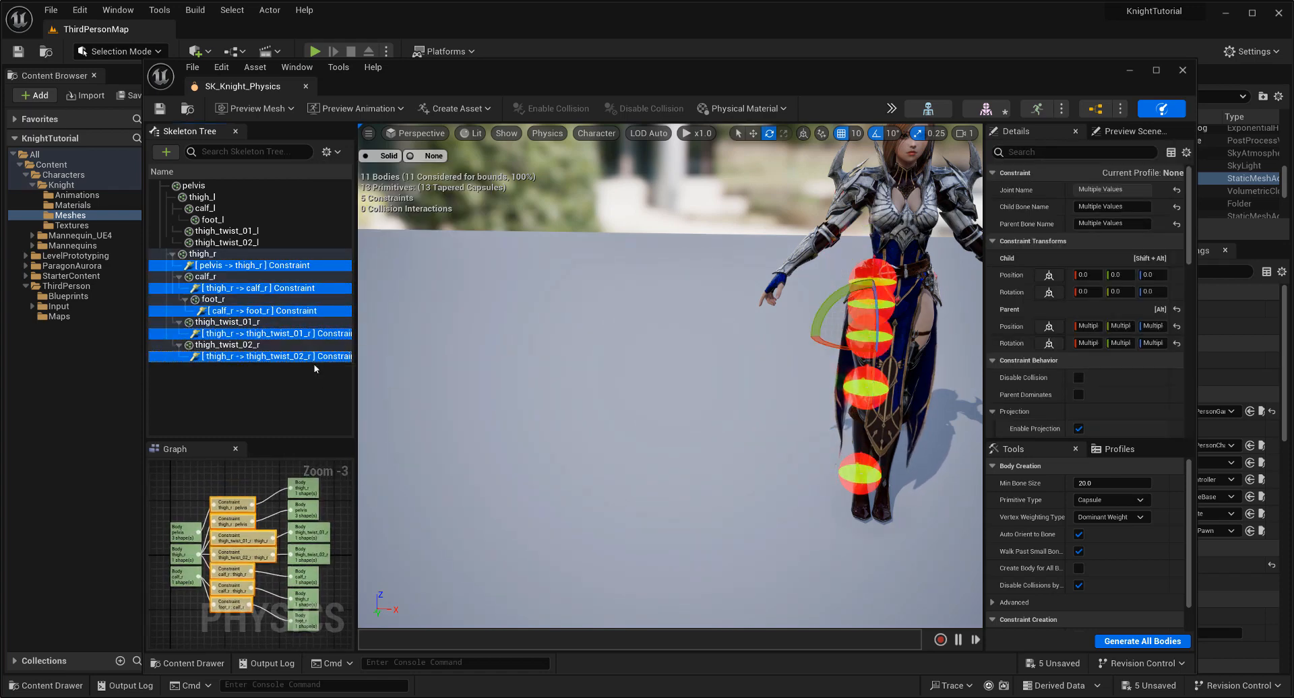
pyautogui.press('Delete')
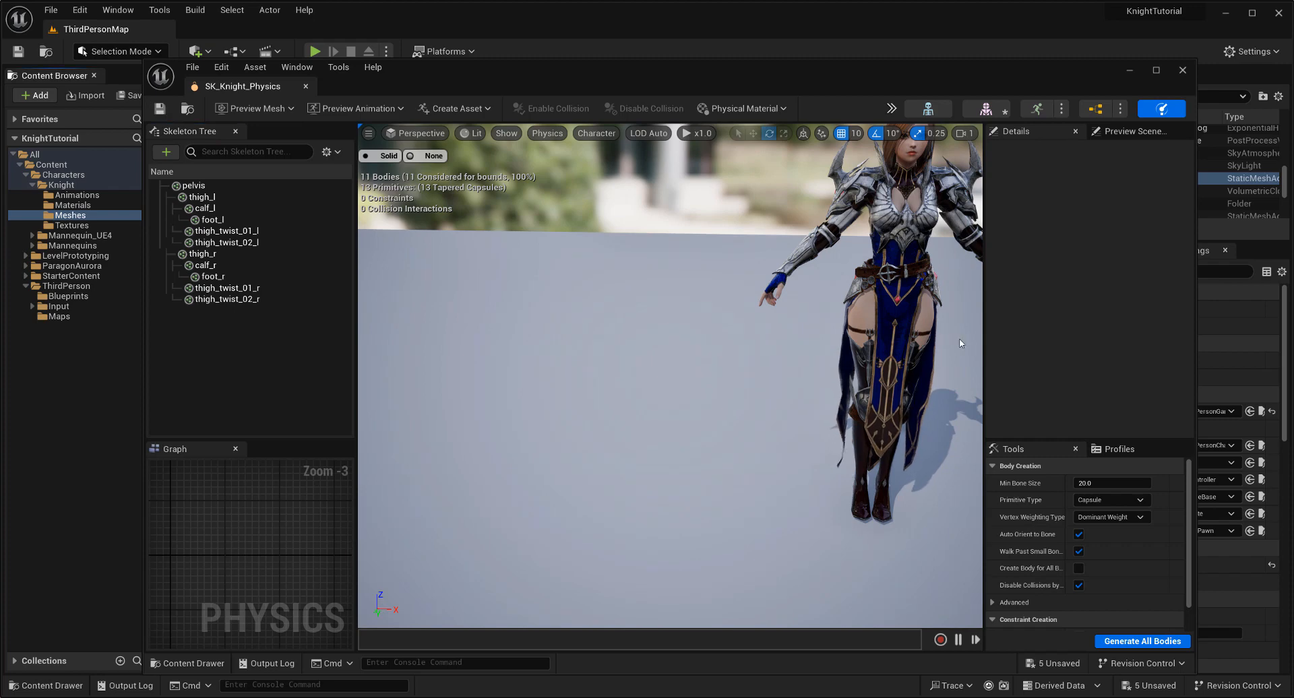
# Examine the knight's cloth from the side and back in the physics asset preview
pyautogui.moveTo(961, 344); pyautogui.dragTo(799, 307, button='right')
pyautogui.scroll(-1, 961, 344)
pyautogui.press('w')
pyautogui.press('e')
pyautogui.press('w')
pyautogui.press('s')
pyautogui.press('d')
pyautogui.press('d')
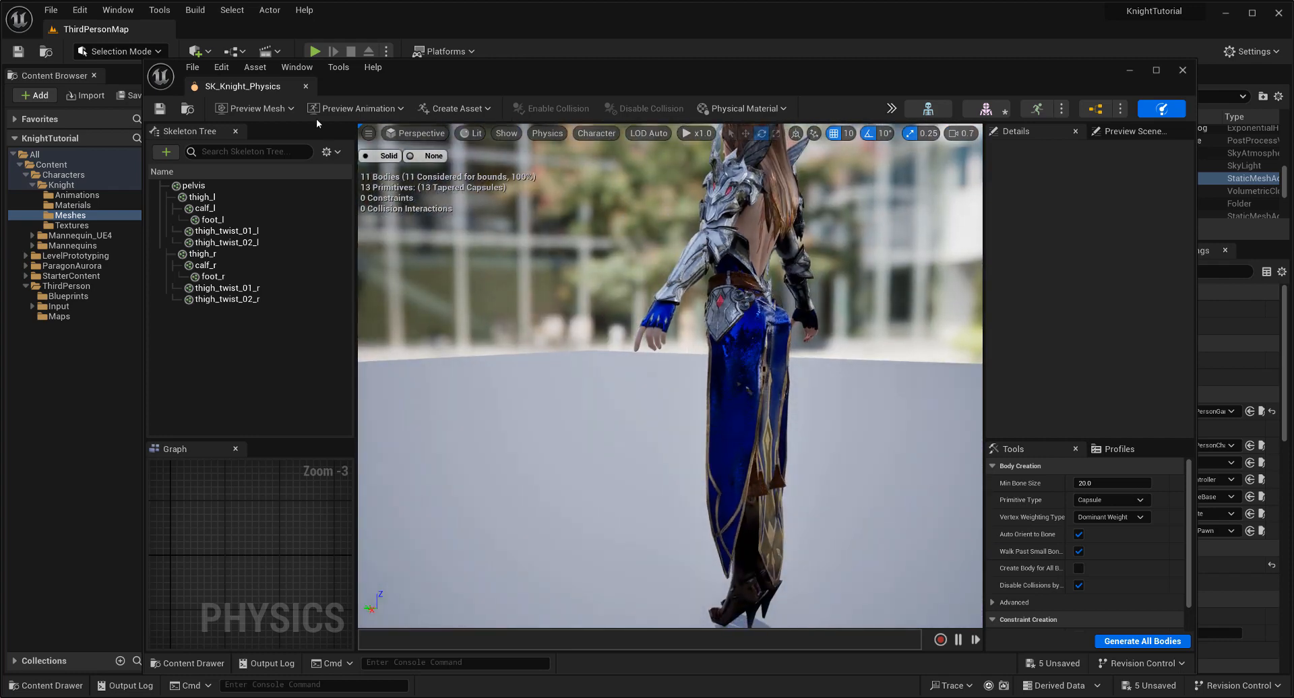
# Activate cloth paint on the SK_Knight mesh, select SK_Knight_Clothing_0 and move the Clothing window clear of the preview
pyautogui.click(986, 109)
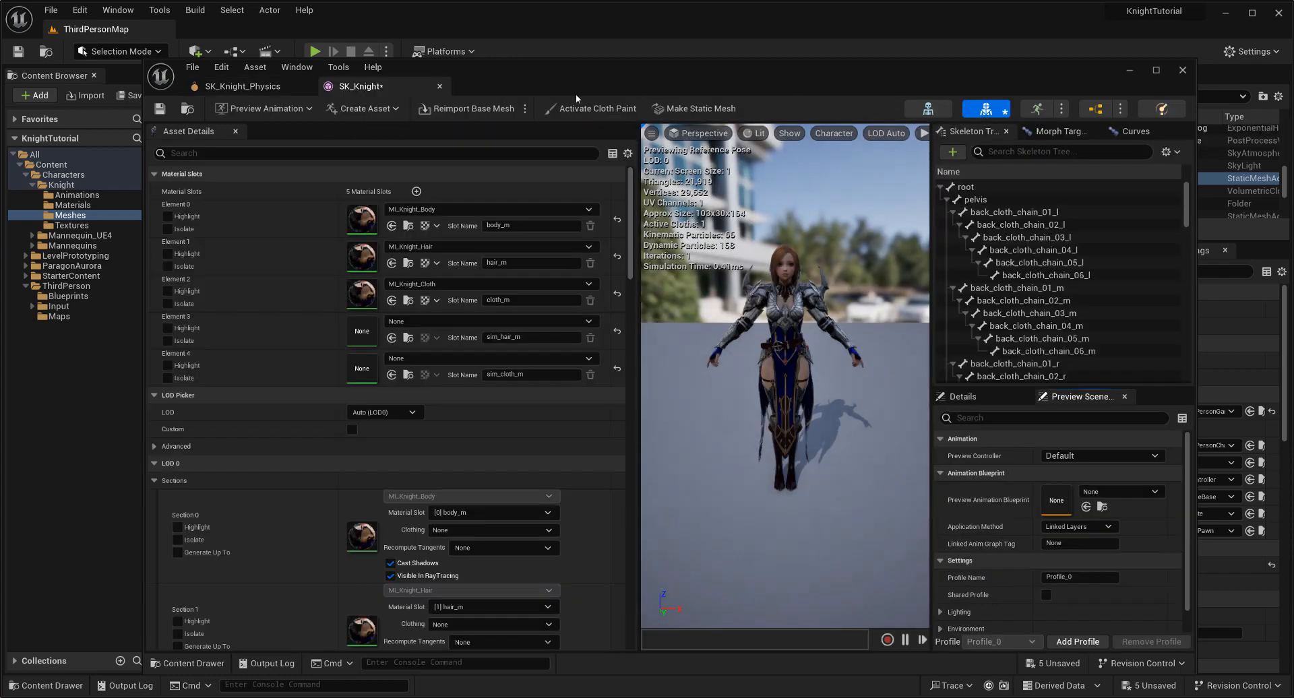
pyautogui.click(572, 111)
pyautogui.click(908, 151)
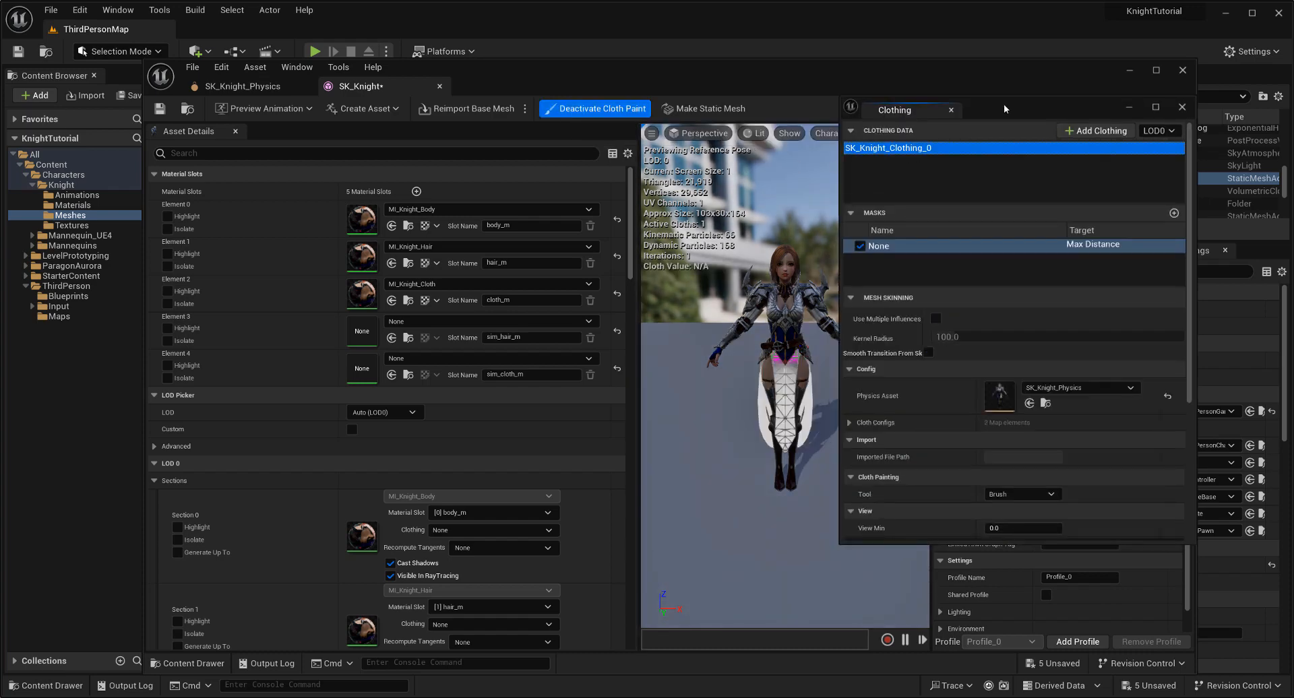
pyautogui.moveTo(997, 105); pyautogui.dragTo(385, 122)
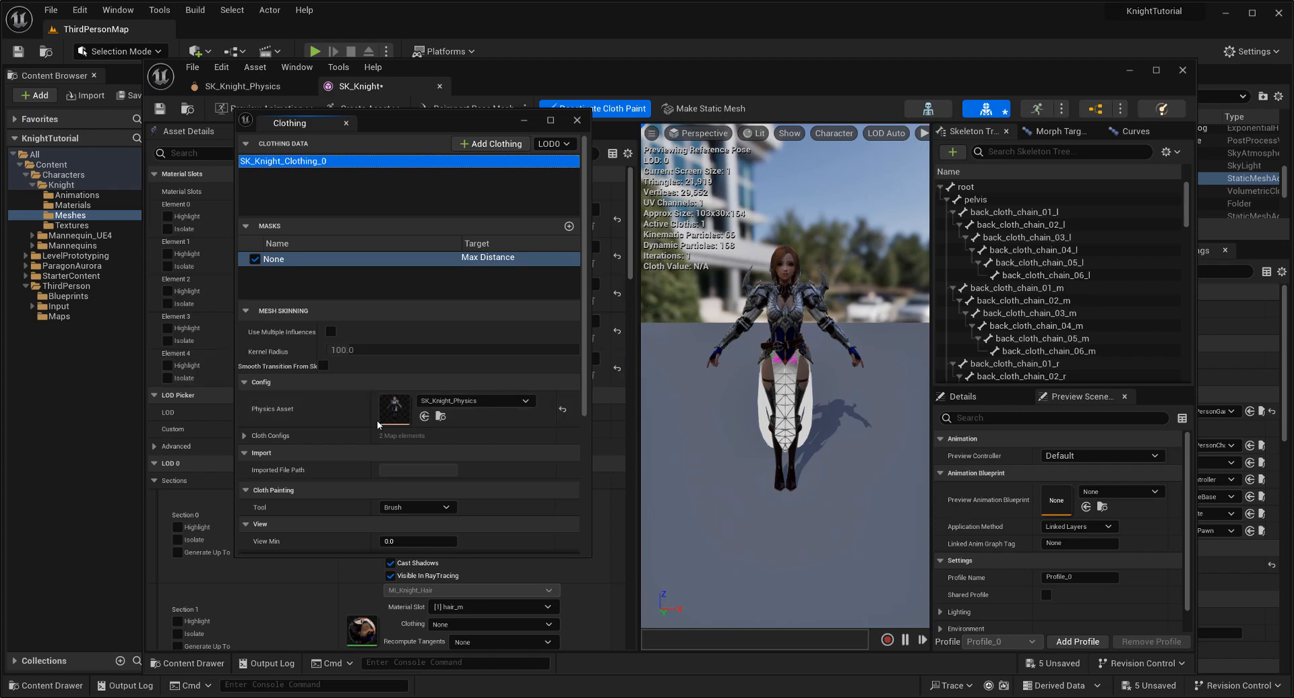
# Expand the cloth configs of SK_Knight_Clothing_0 down to the Mass Properties and Material Properties of ChaosClothConfig
pyautogui.scroll(-3, 286, 389)
pyautogui.click(244, 335)
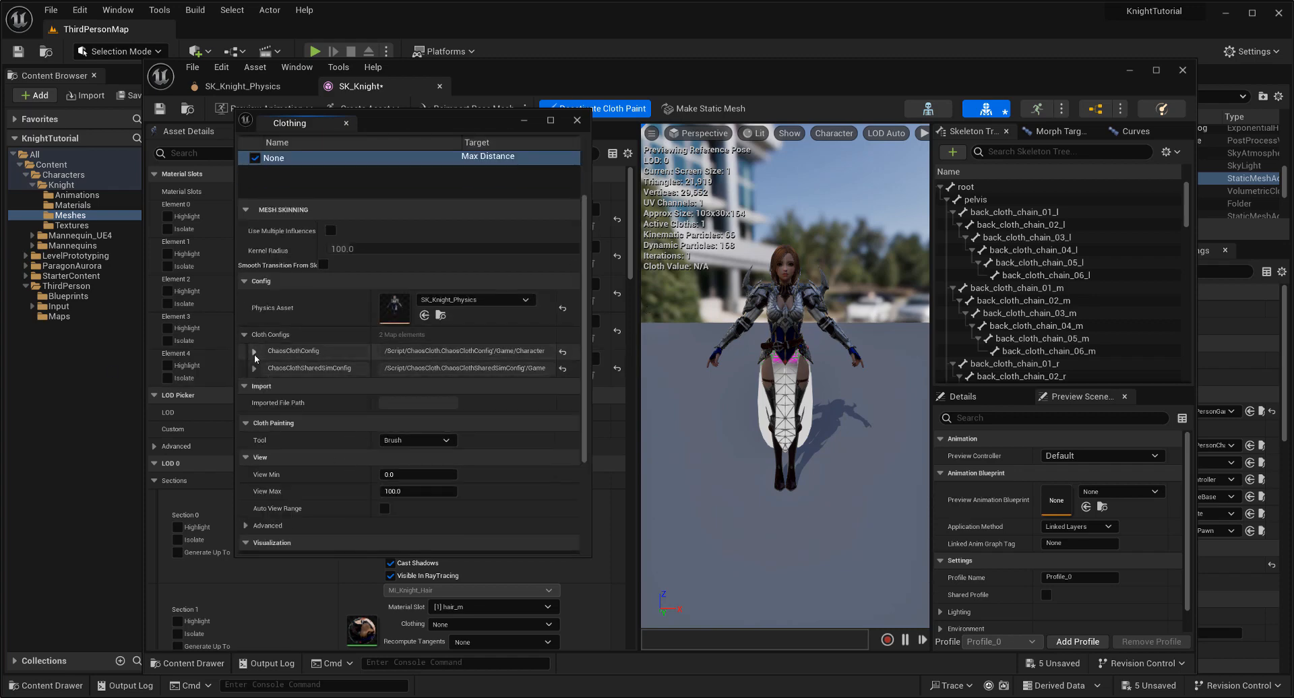
pyautogui.click(254, 352)
pyautogui.click(284, 370)
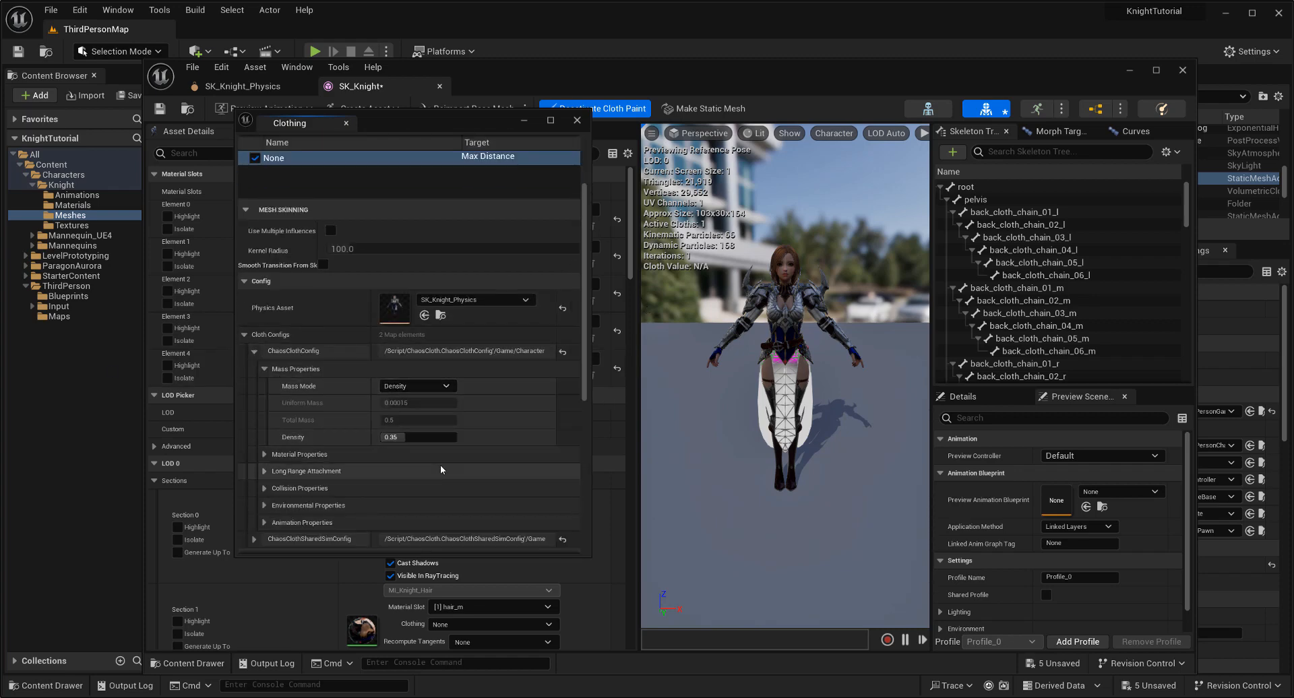
pyautogui.scroll(-4, 439, 467)
pyautogui.click(261, 311)
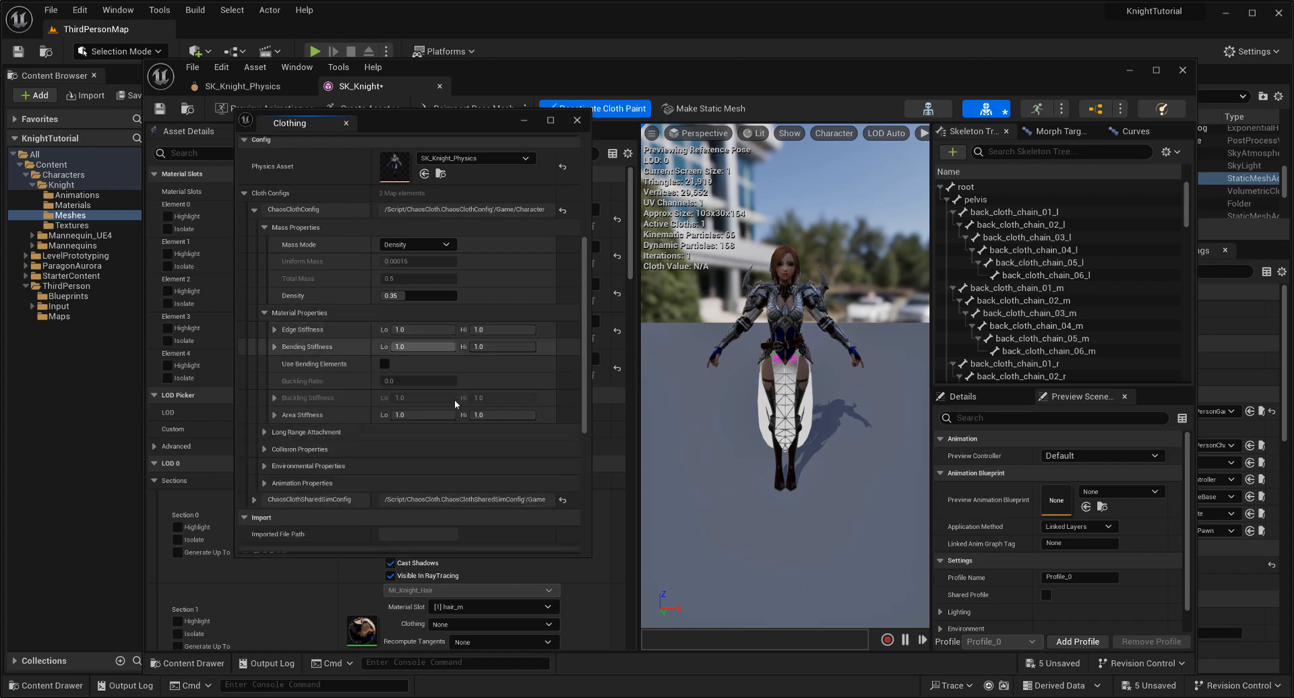
# Expand the Long Range Attachment and Collision Properties of ChaosClothConfig
pyautogui.scroll(-1, 399, 421)
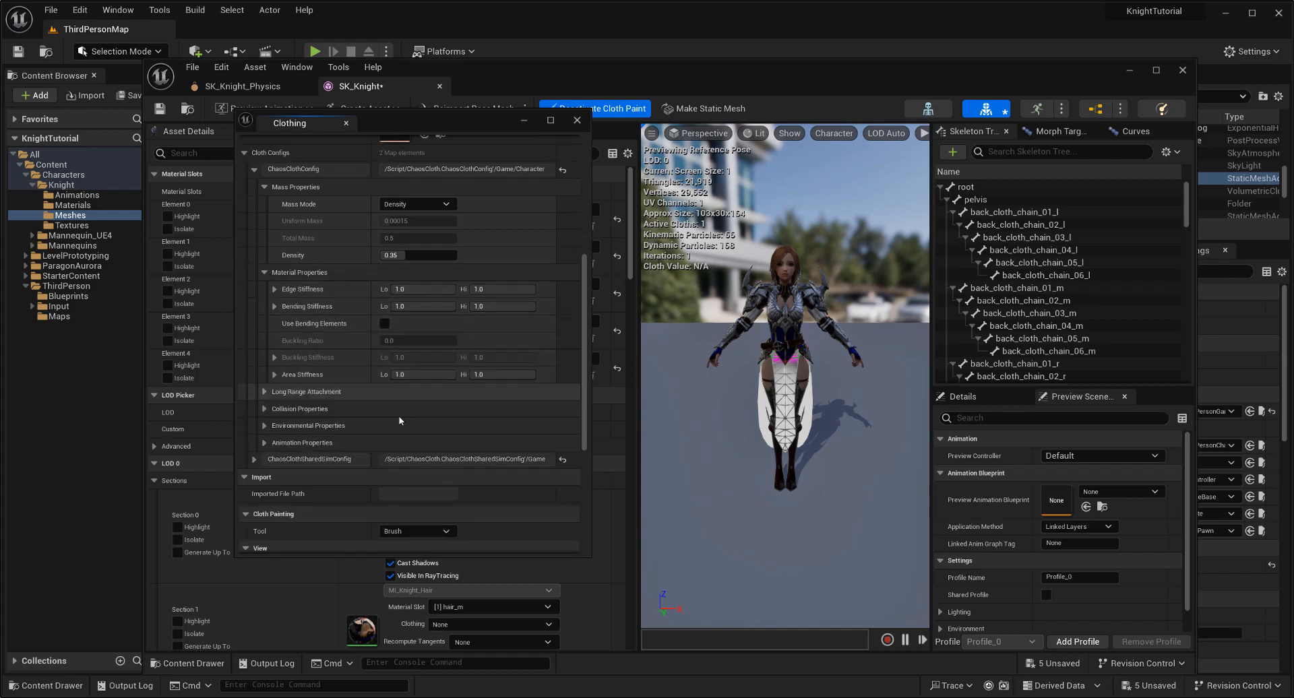
pyautogui.click(270, 392)
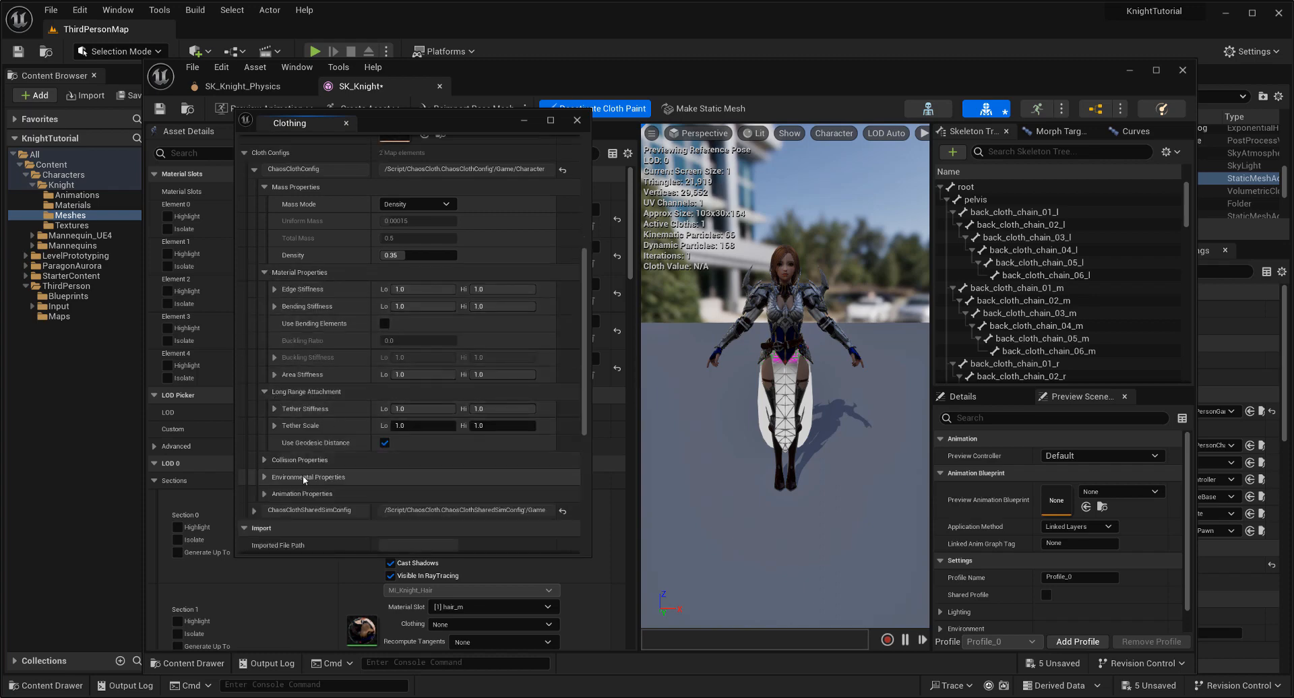
pyautogui.click(257, 459)
pyautogui.scroll(-2, 407, 503)
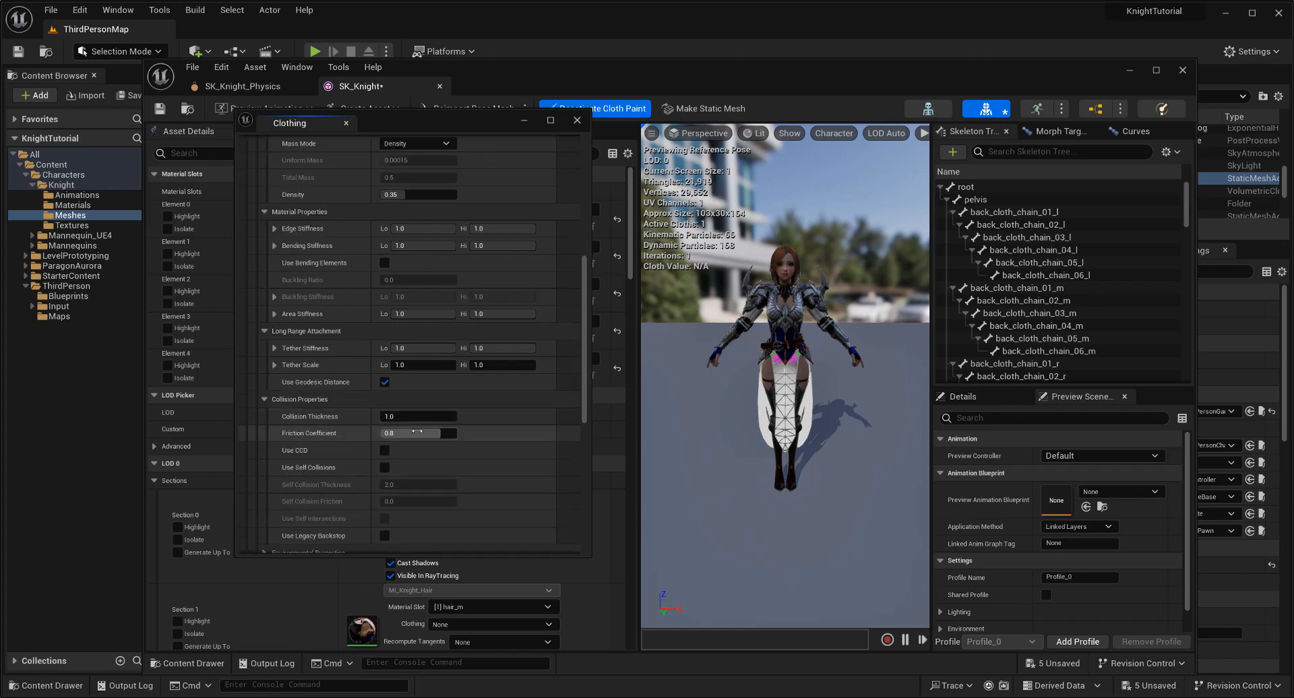
# Set the cloth's Collision Thickness to 2.0 and enable Use Self Collisions
pyautogui.scroll(3, 750, 367)
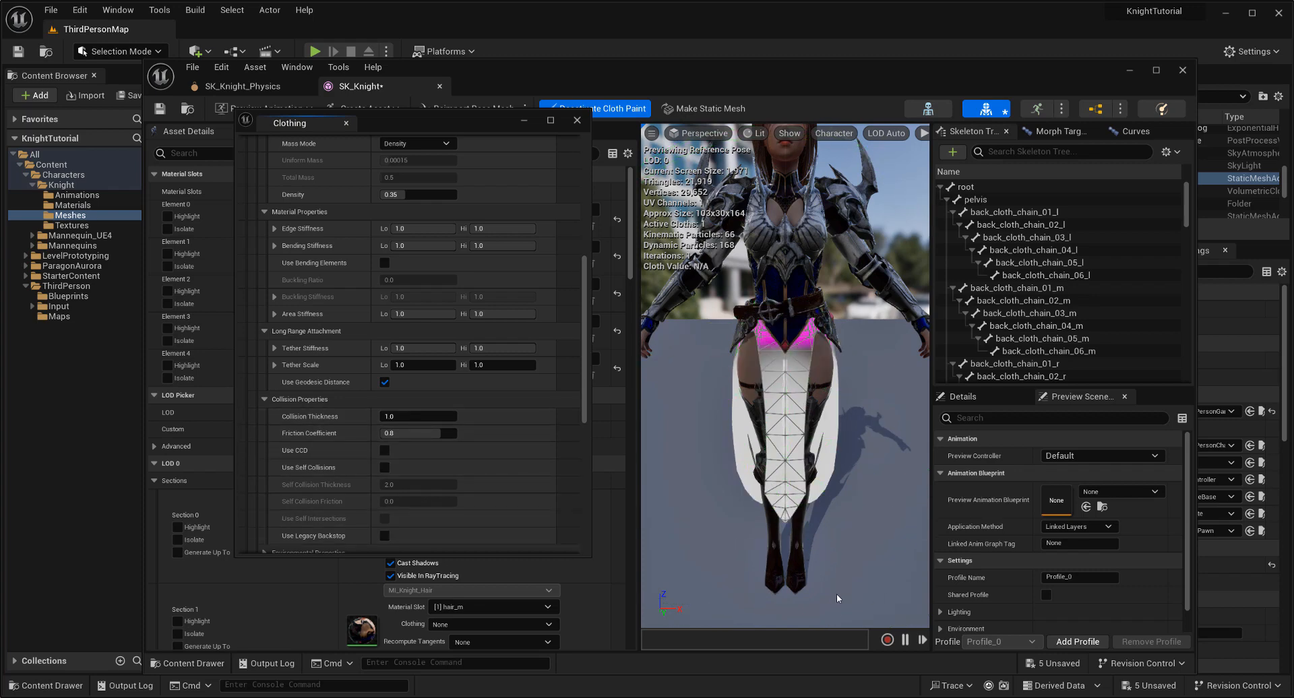
pyautogui.click(399, 416)
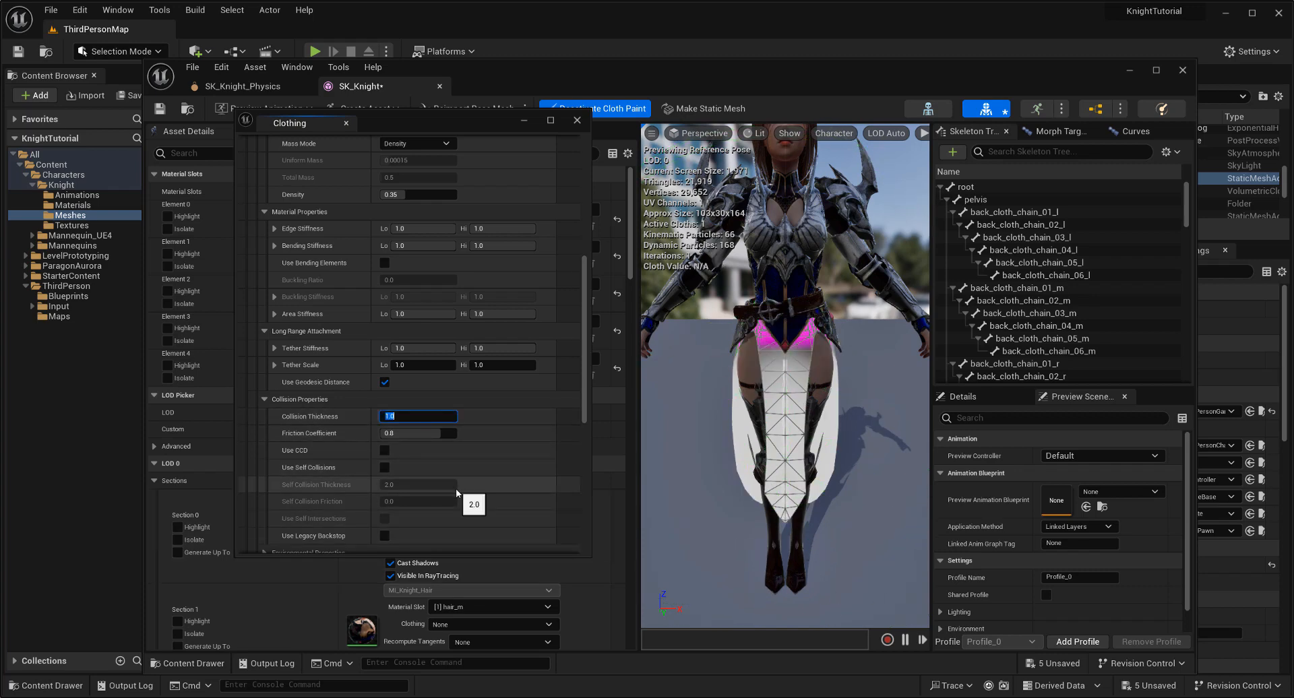
pyautogui.write('2')
pyautogui.press('Return')
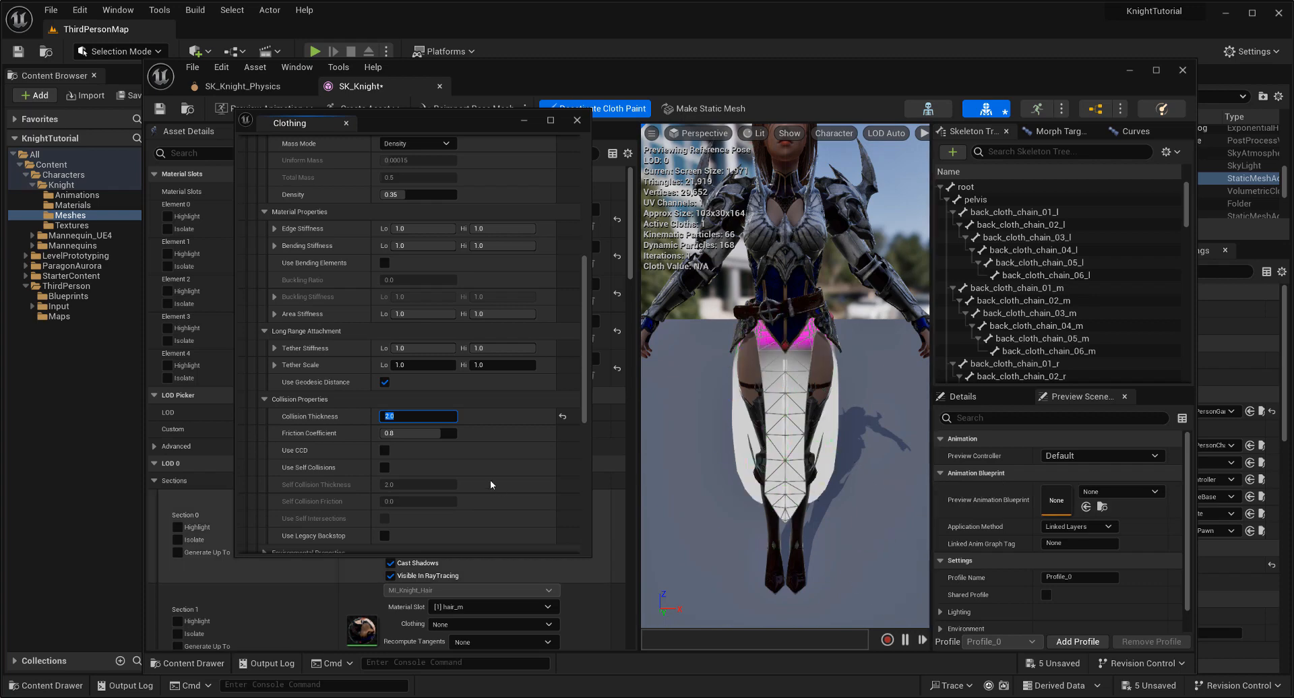
pyautogui.scroll(-1, 510, 480)
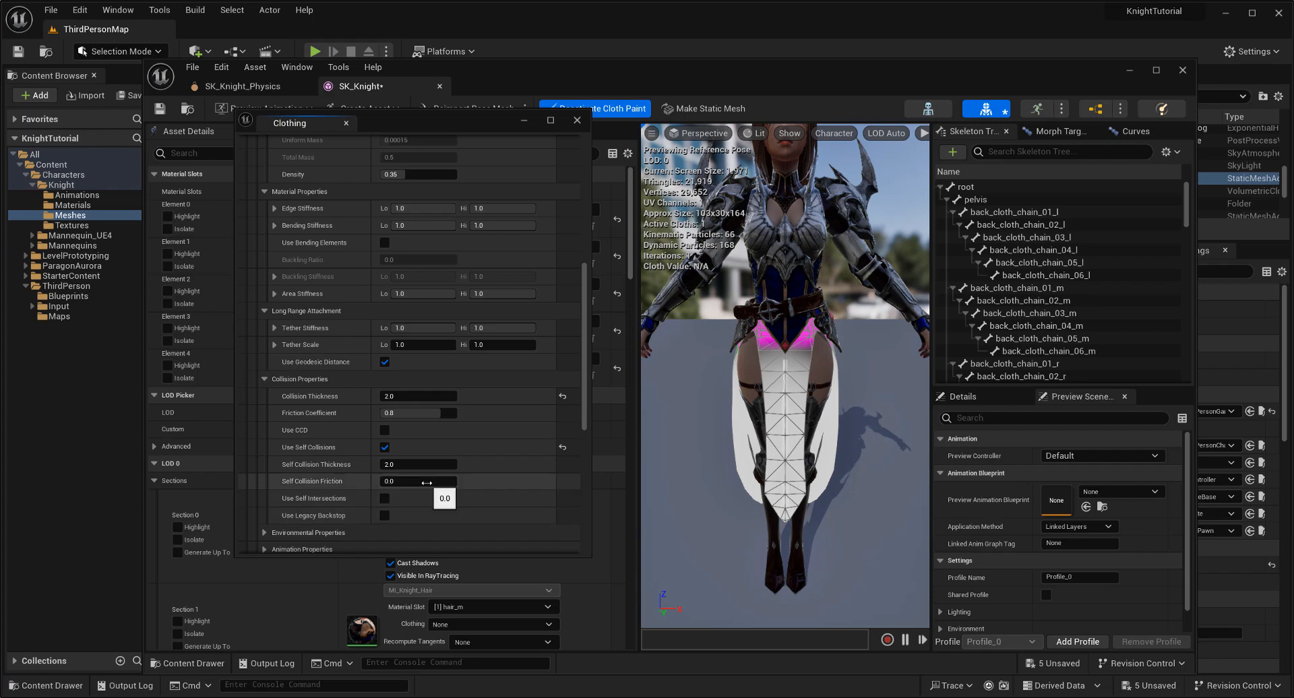
# Turn on the Self Collision clothing visualization in the knight's preview
pyautogui.click(834, 132)
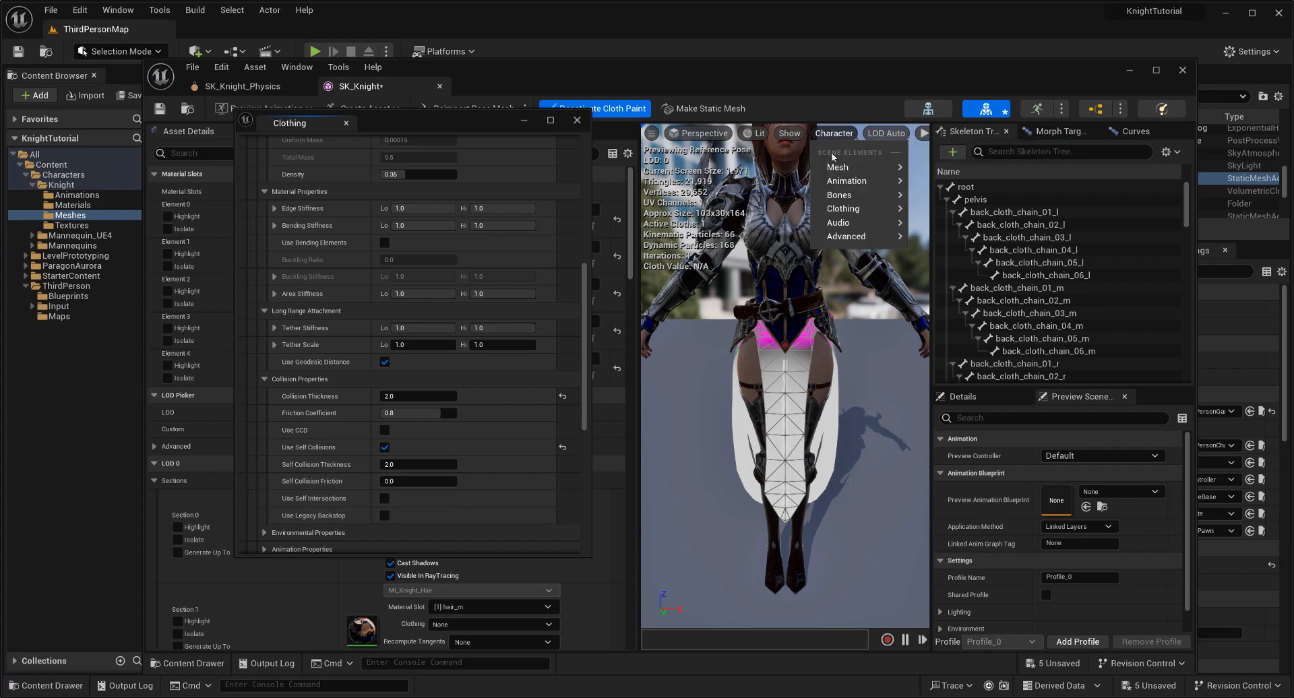
pyautogui.moveTo(851, 215)
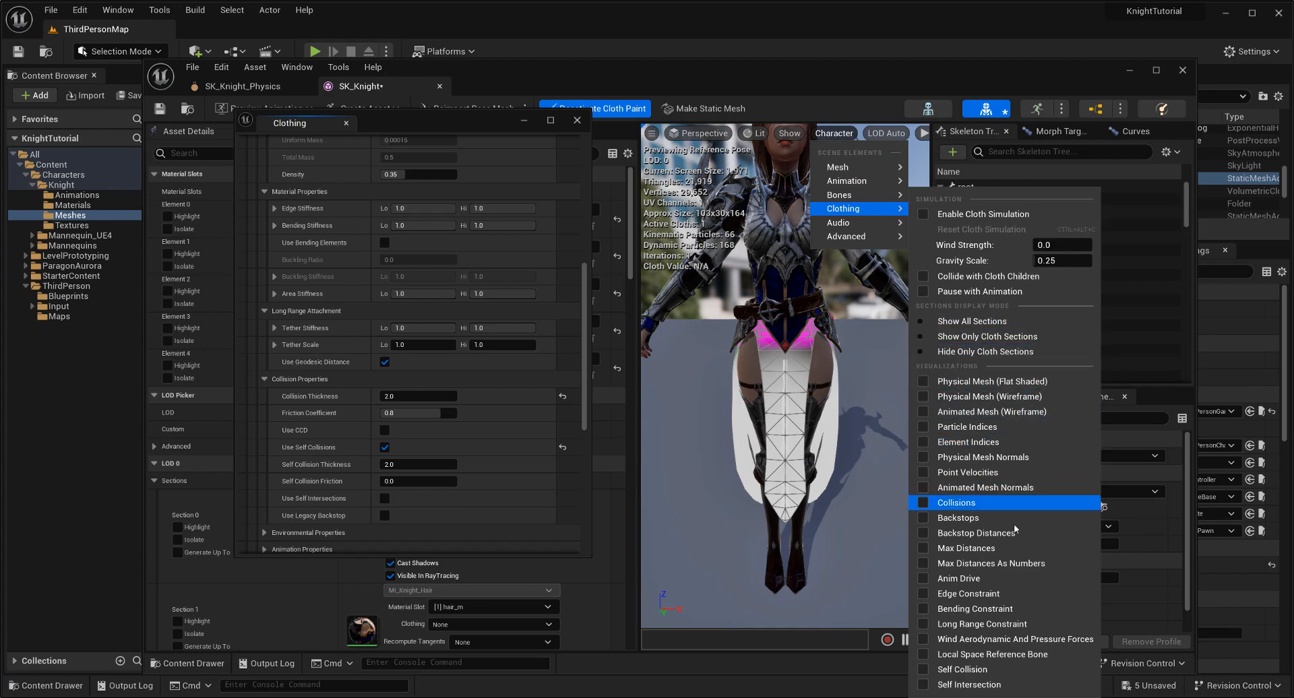
pyautogui.click(979, 671)
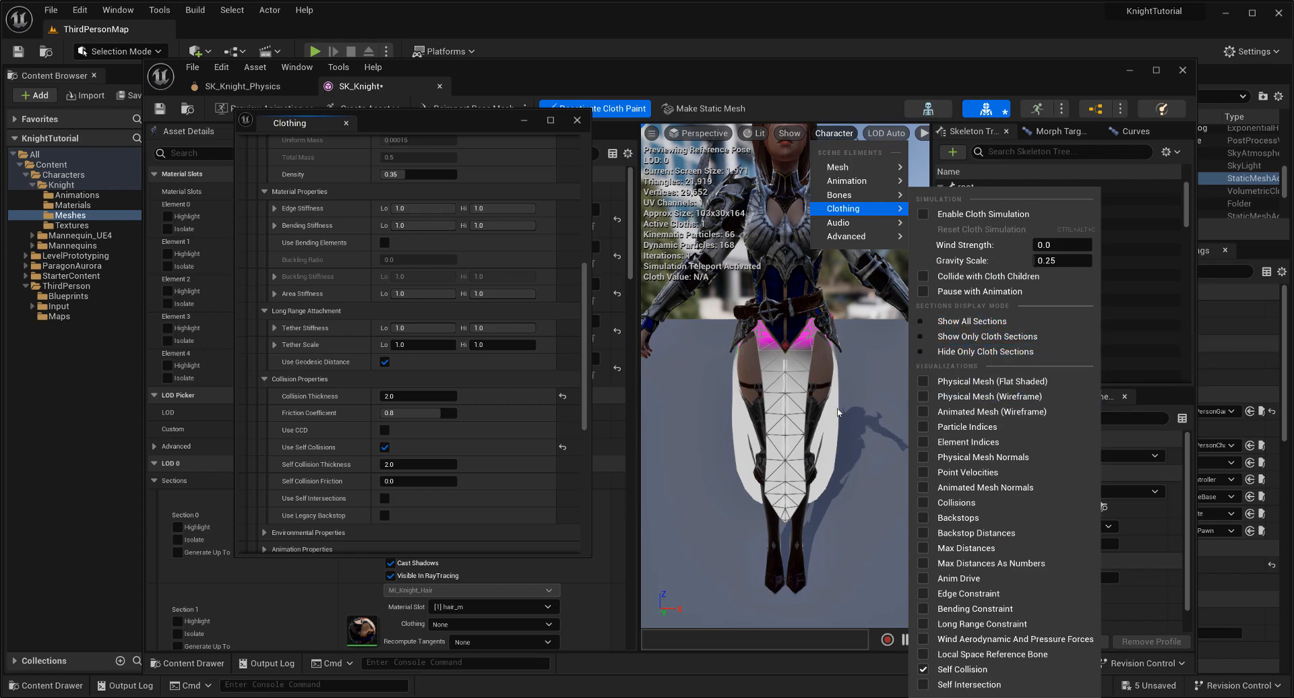
pyautogui.click(602, 120)
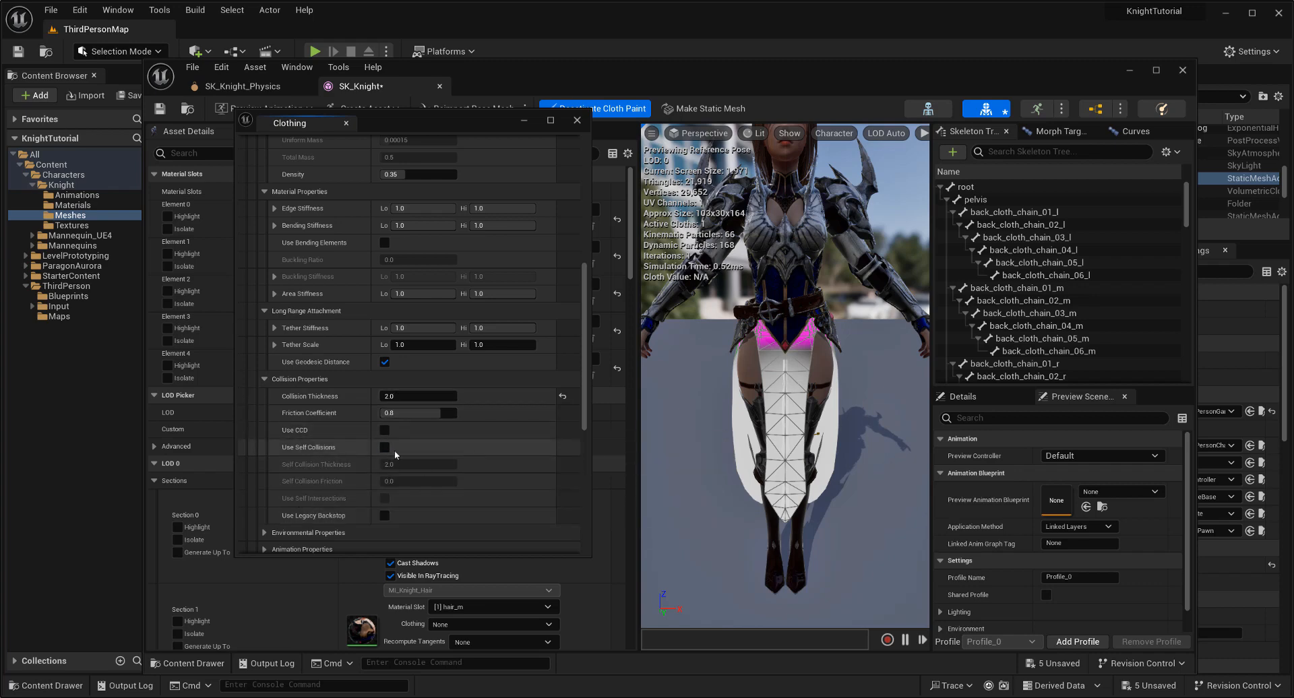
# Turn Use Self Collisions back on and check the Self Collision Thickness and Collision Thickness values
pyautogui.click(386, 448)
pyautogui.scroll(-2, 398, 451)
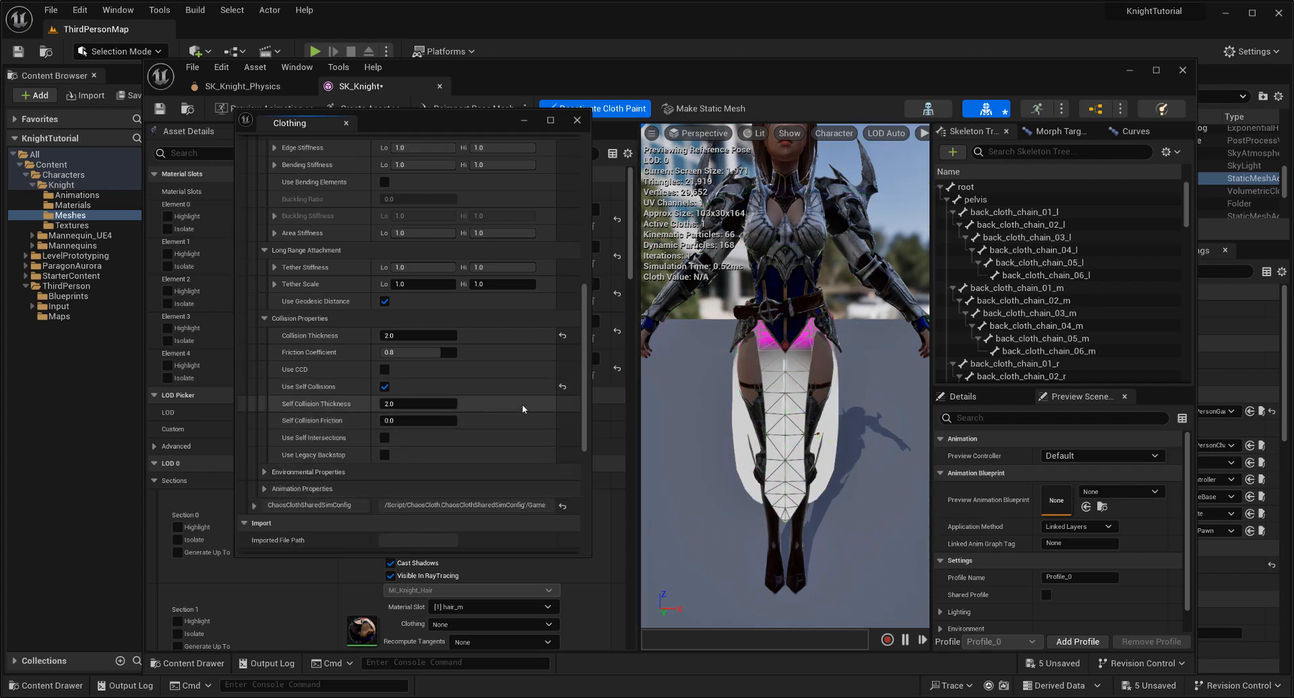
pyautogui.click(426, 403)
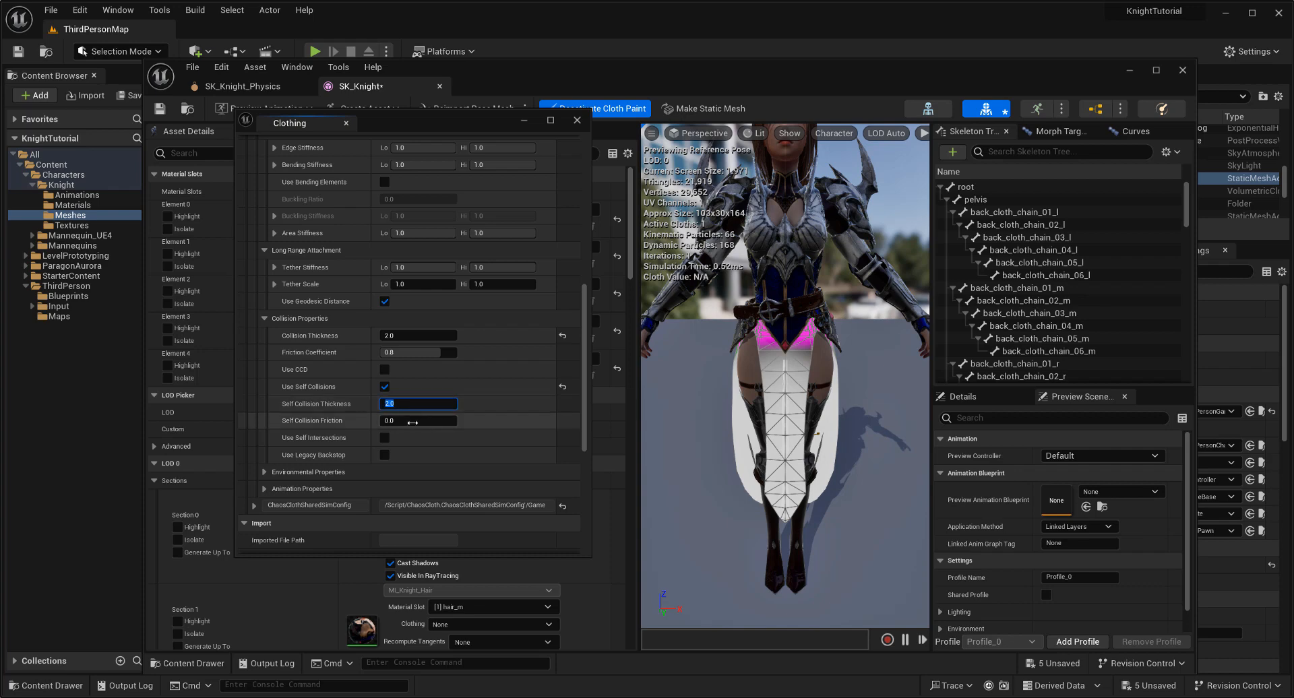
pyautogui.scroll(2, 491, 443)
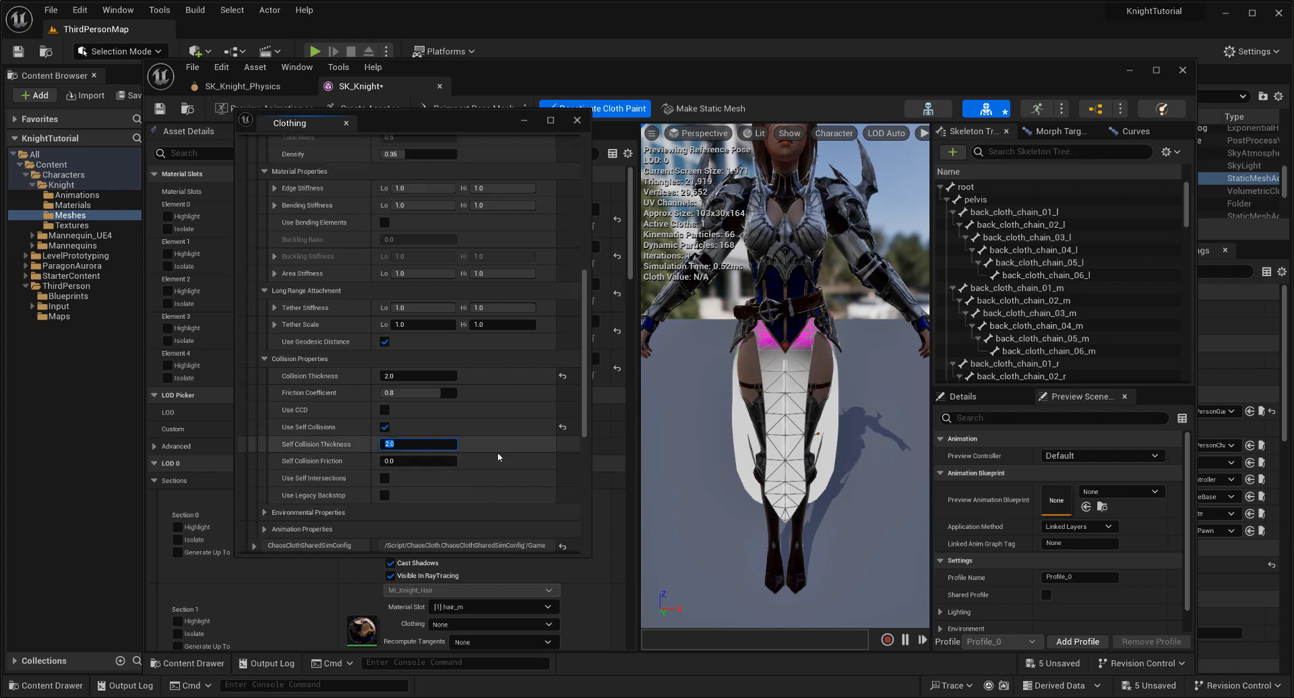
pyautogui.click(407, 377)
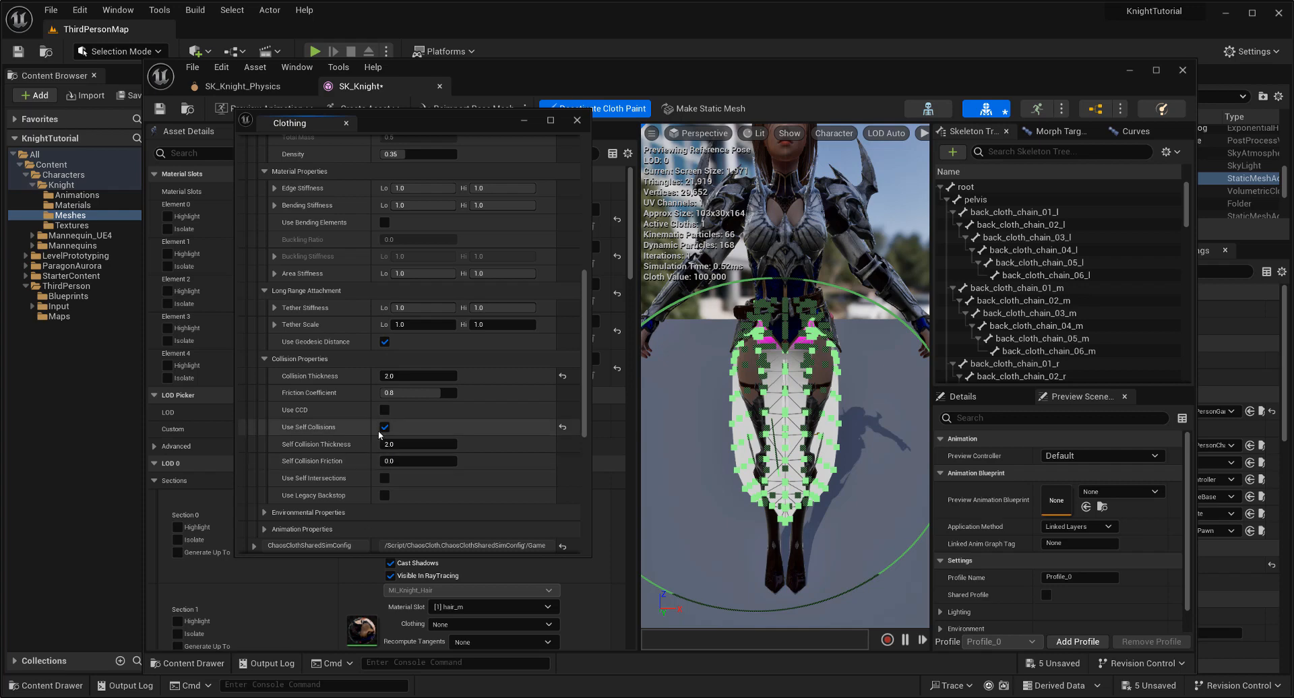
# Collapse the Collision Properties and enable Use Bending Elements in the cloth's Material Properties
pyautogui.click(310, 359)
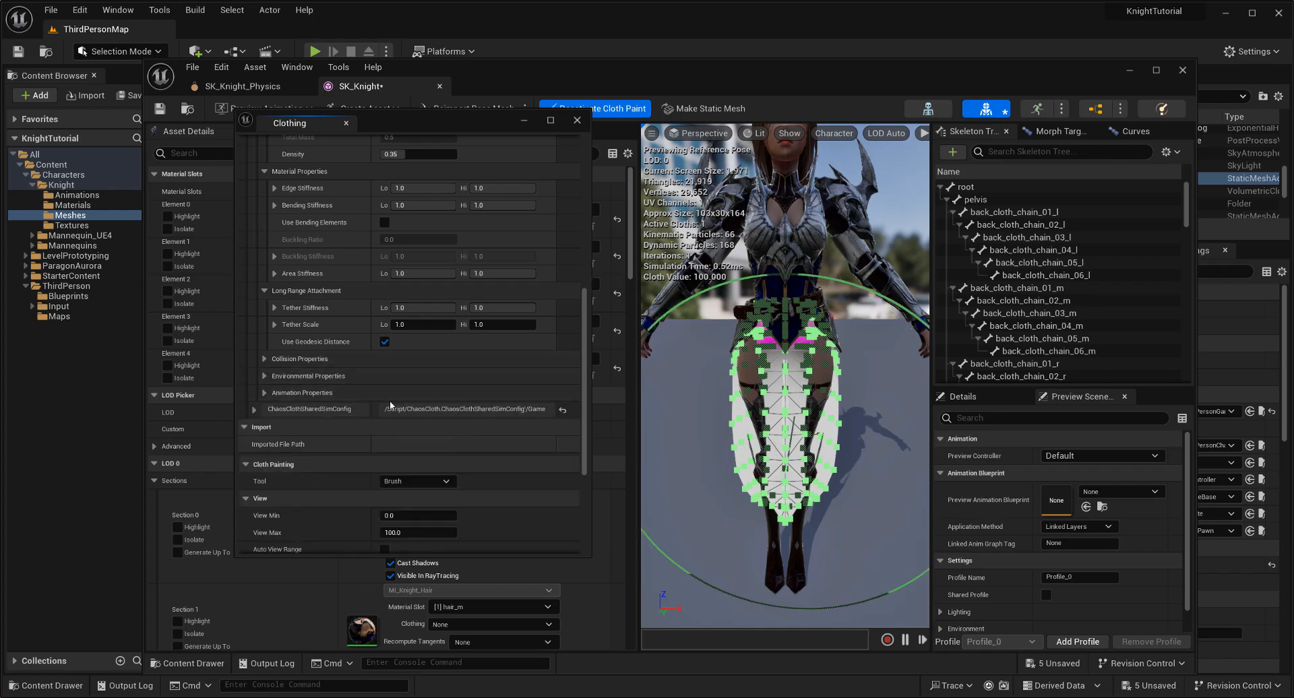
pyautogui.scroll(3, 390, 405)
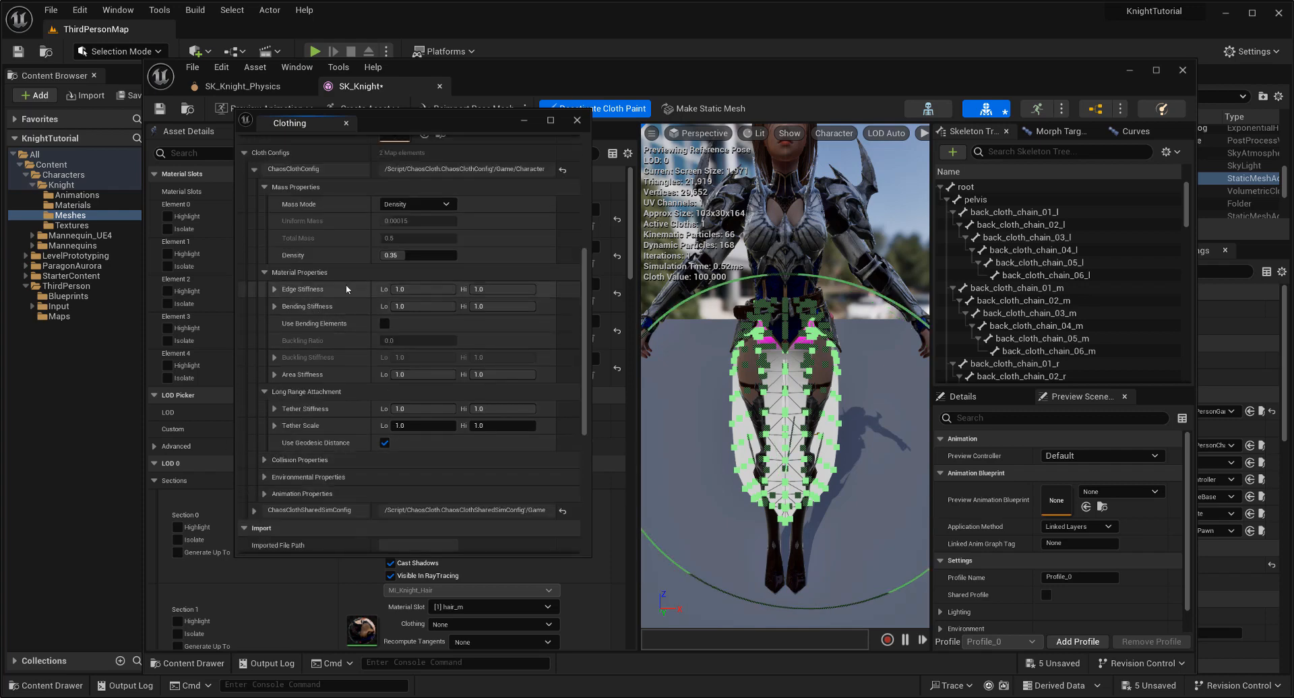
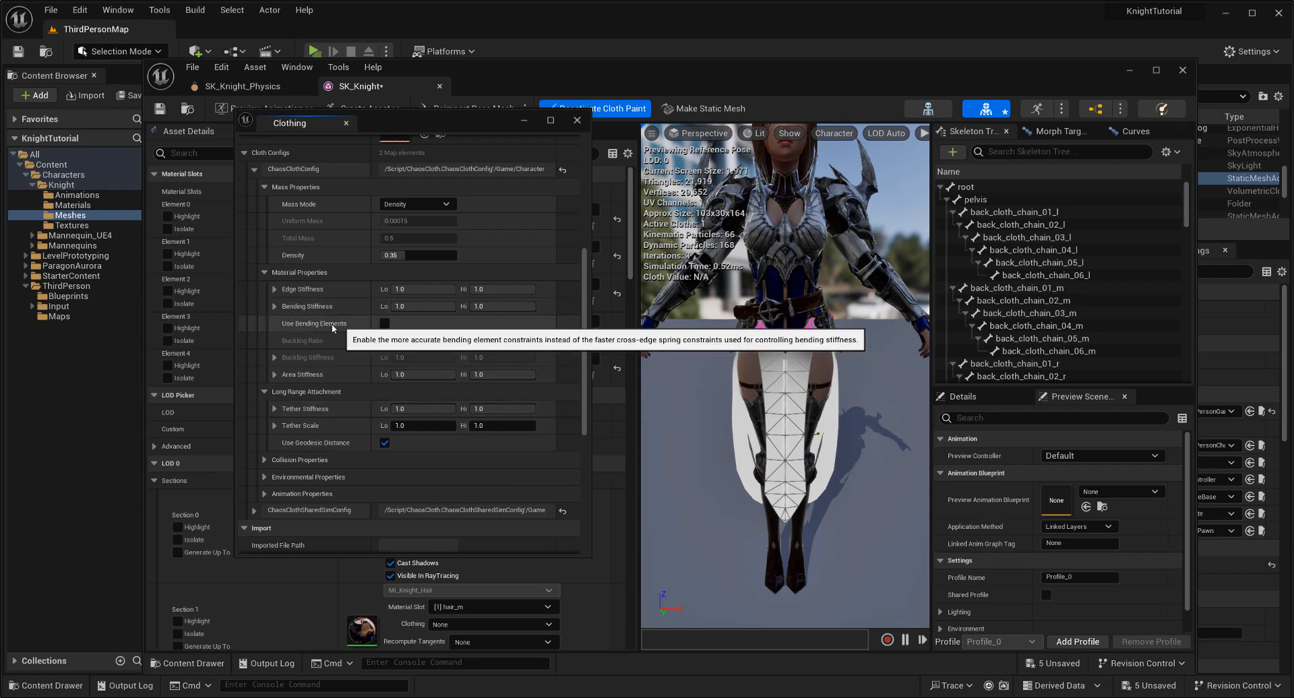
pyautogui.click(385, 323)
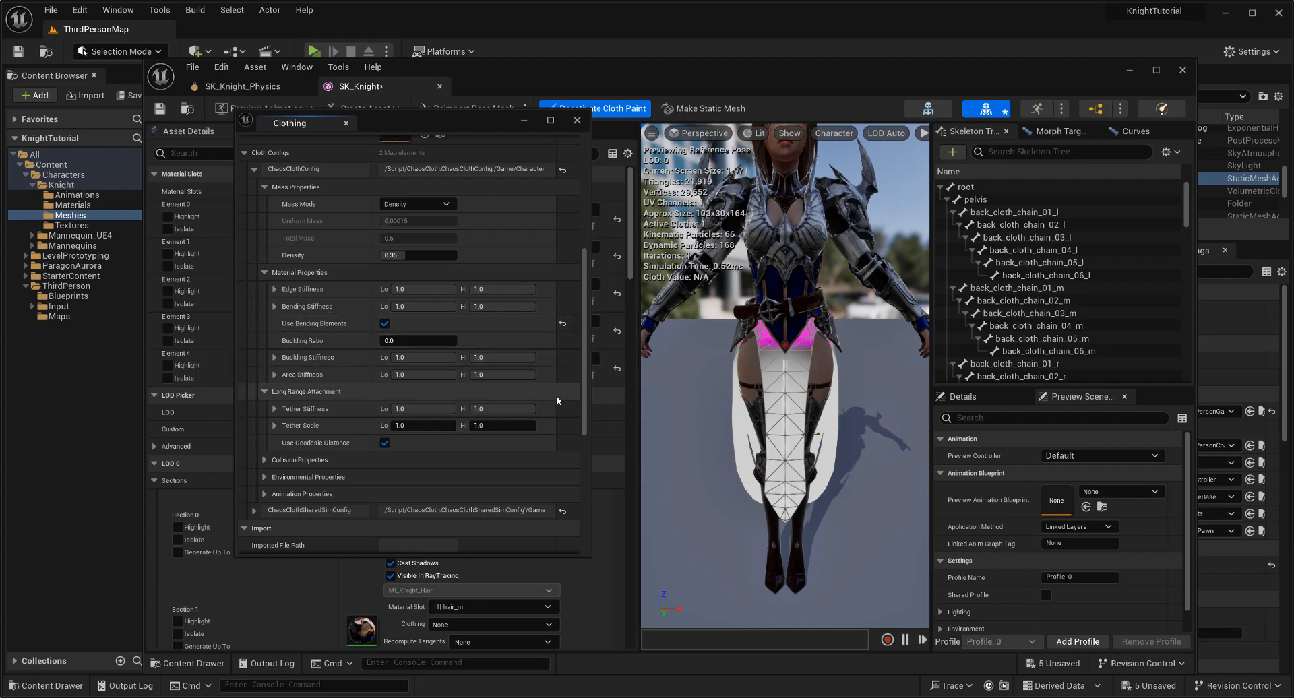
# Review the cloth's mask, mesh skinning and ChaosClothConfig settings, including the Collision Properties
pyautogui.scroll(-2, 558, 401)
pyautogui.scroll(5, 476, 448)
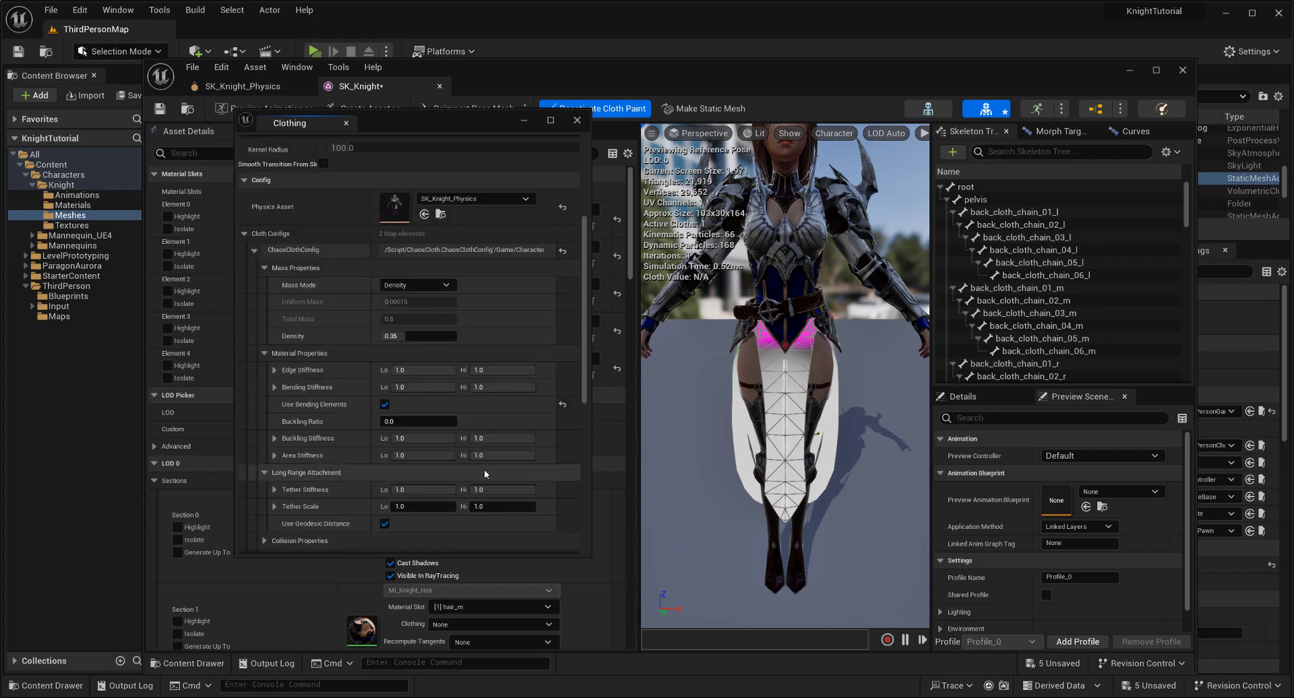
pyautogui.scroll(6, 522, 461)
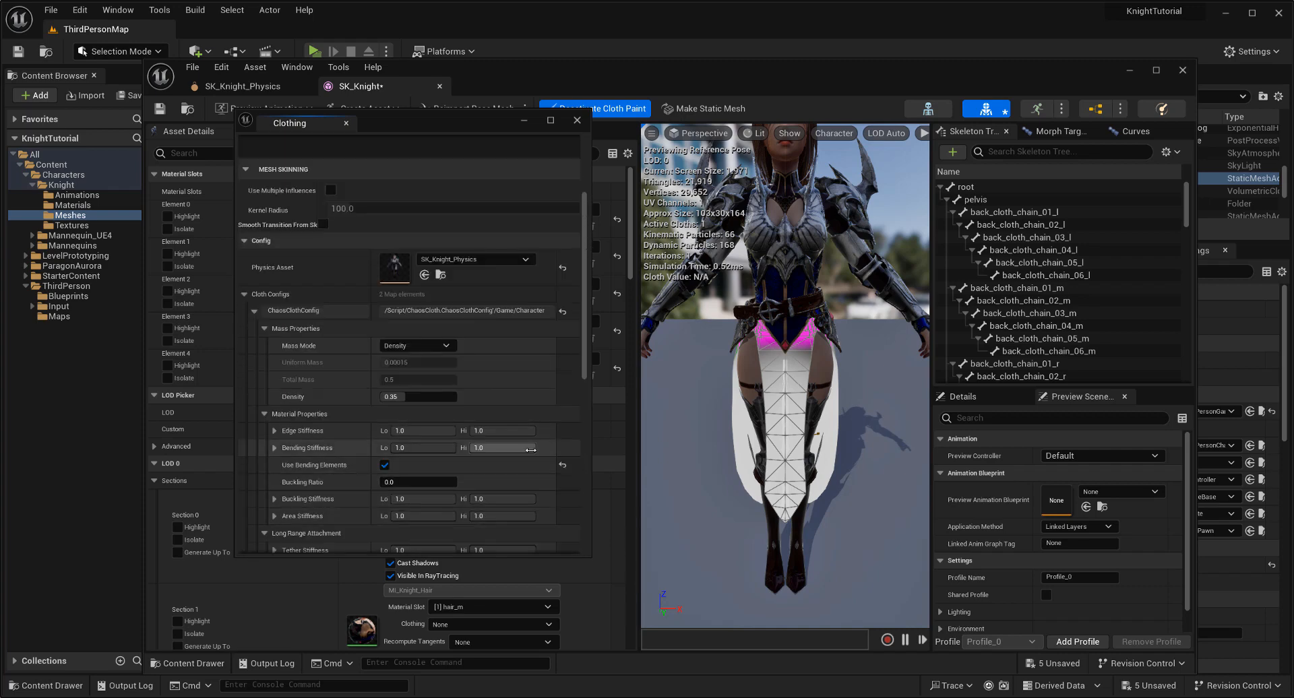
pyautogui.scroll(2, 521, 461)
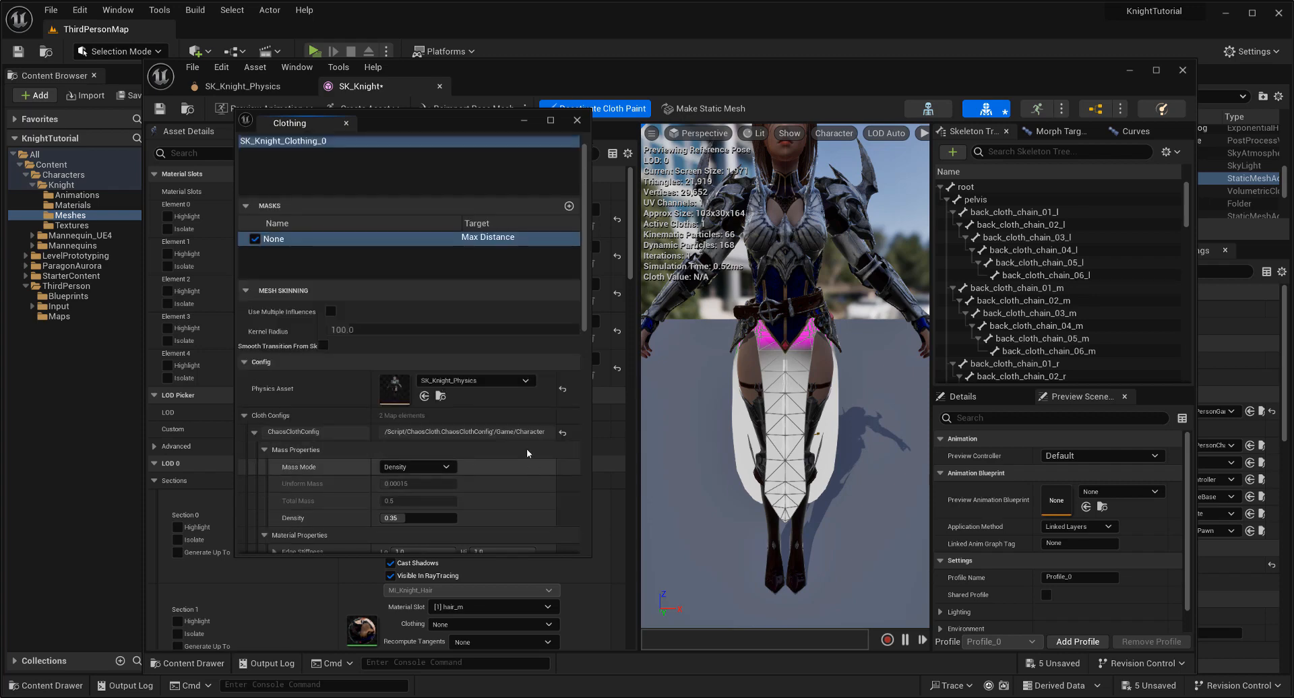
pyautogui.scroll(1, 528, 449)
pyautogui.scroll(-6, 520, 439)
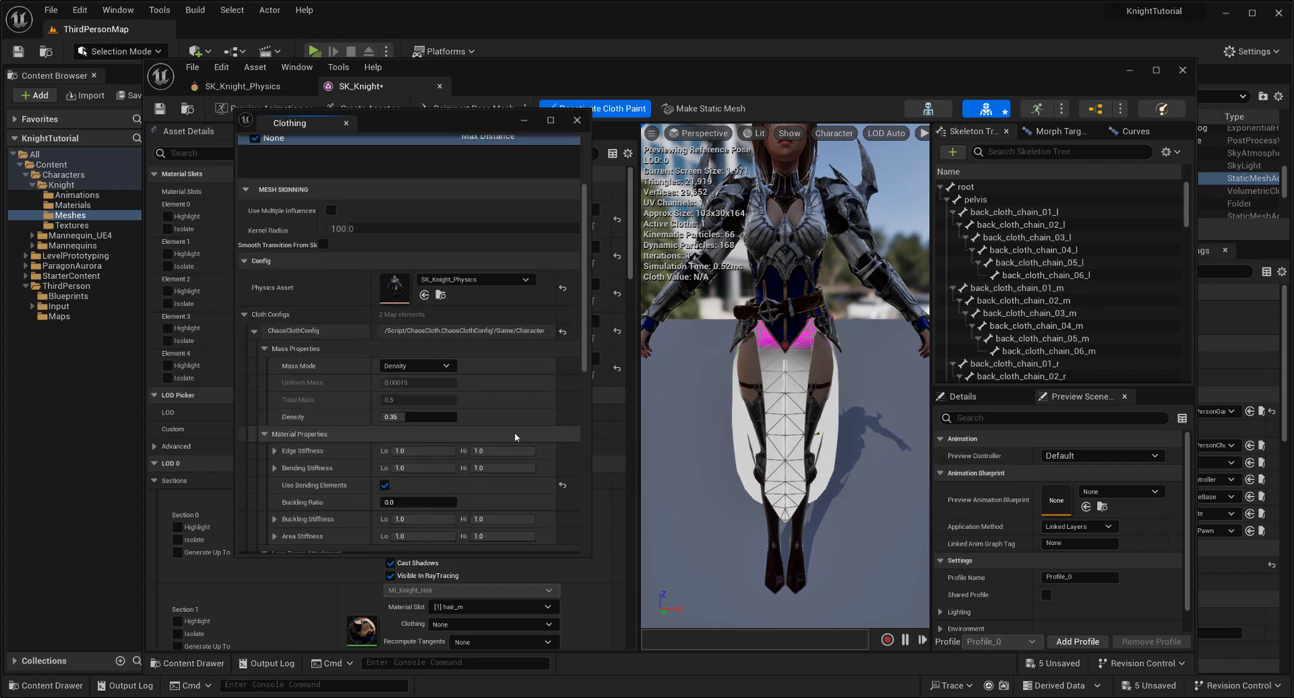
pyautogui.scroll(-13, 515, 433)
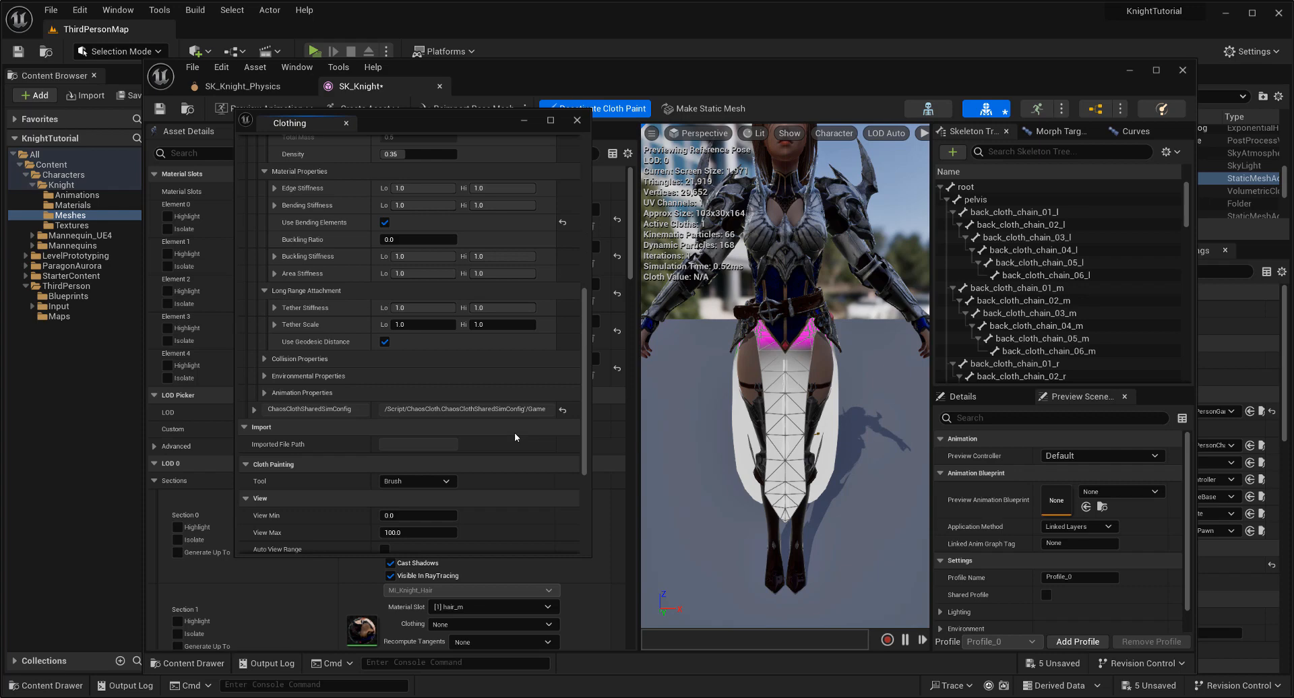
pyautogui.scroll(5, 517, 432)
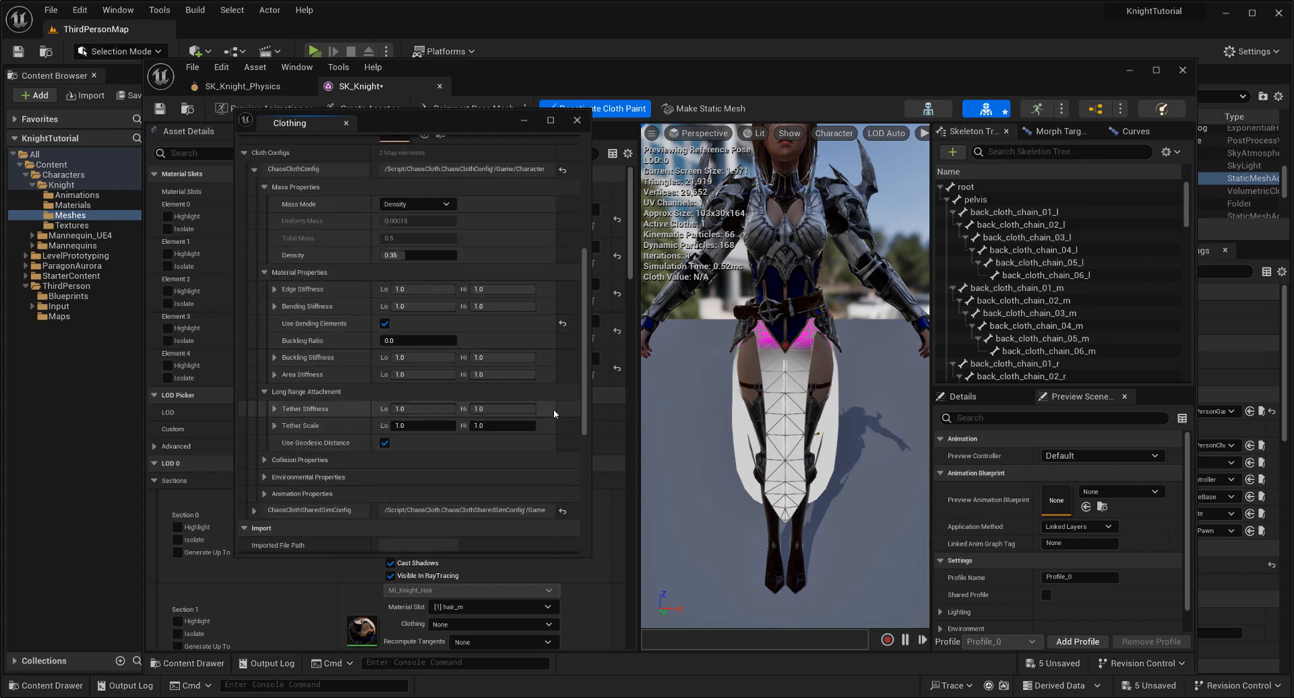
pyautogui.scroll(-4, 508, 459)
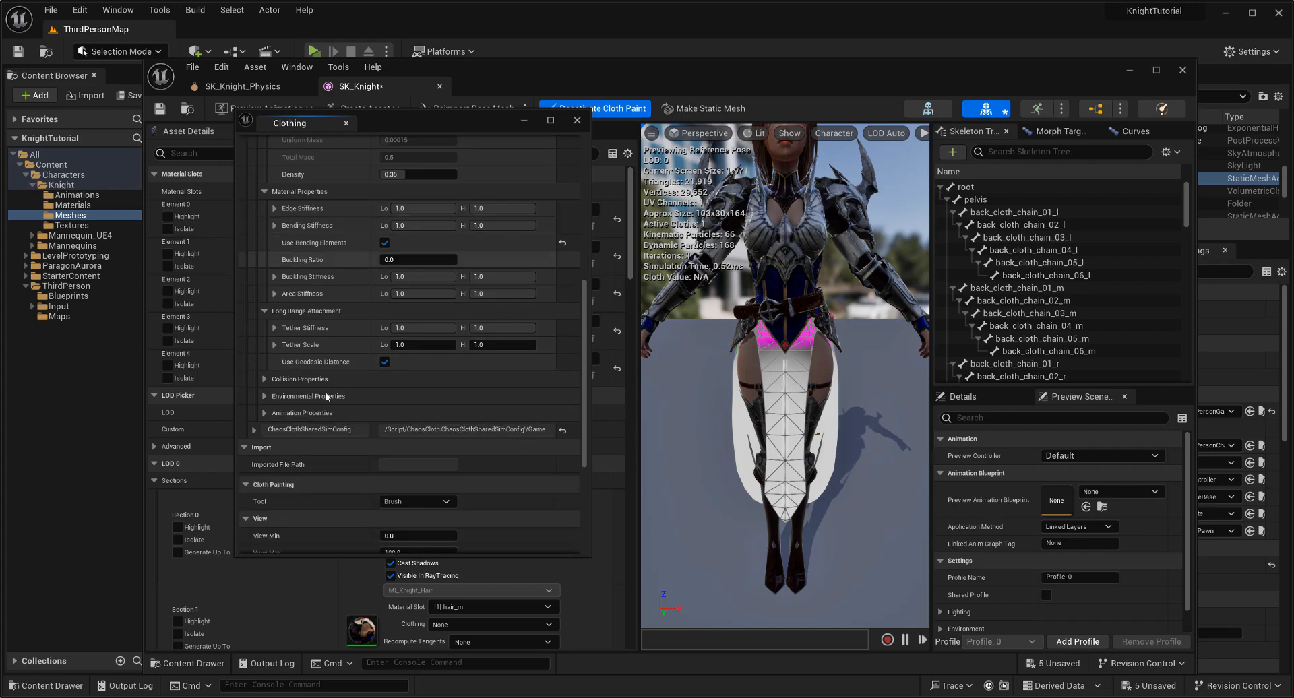
pyautogui.scroll(-2, 500, 450)
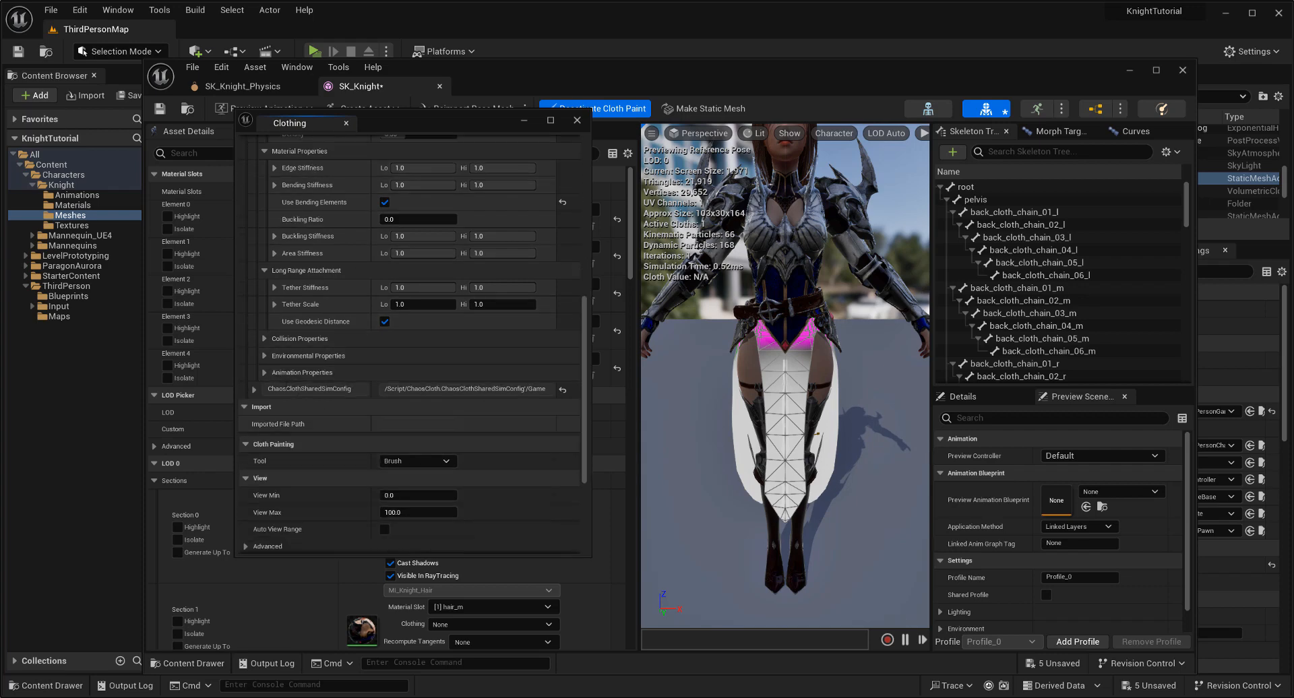
pyautogui.click(264, 339)
pyautogui.click(262, 340)
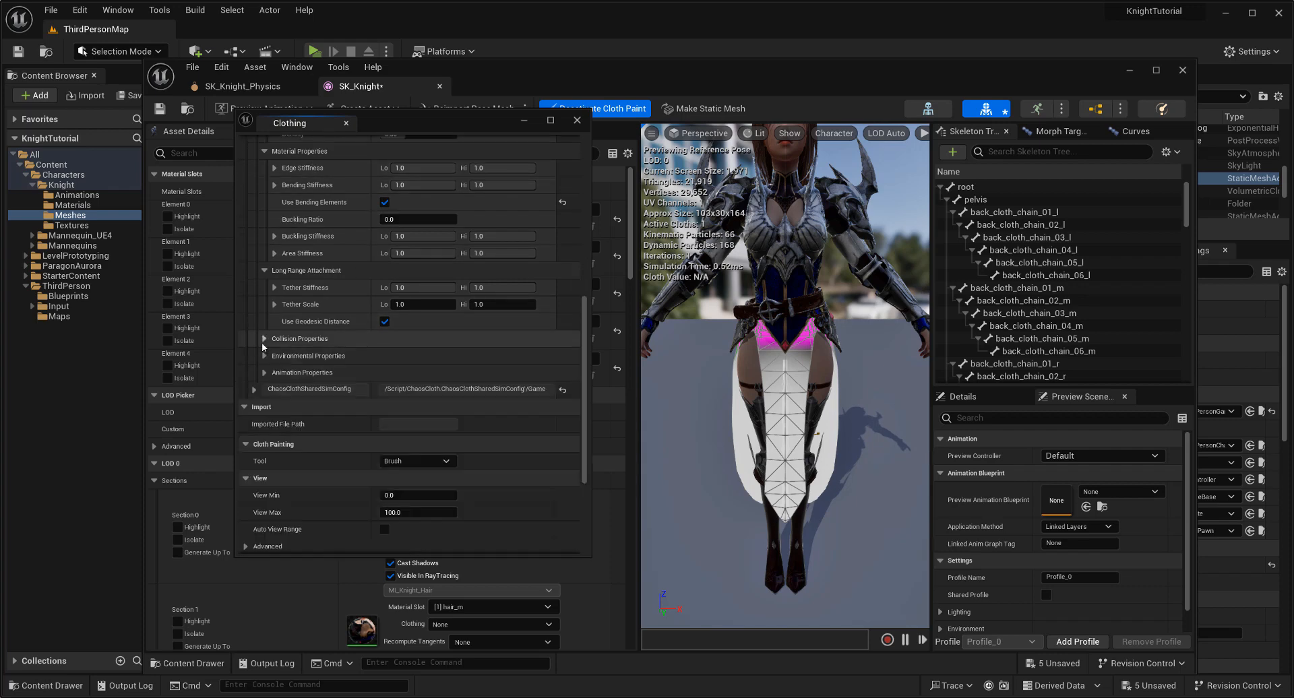
# Minimize the SK_Knight editor, switch play mode from a new window to Selected Viewport, and run the knight forward to test the cloth
pyautogui.click(314, 52)
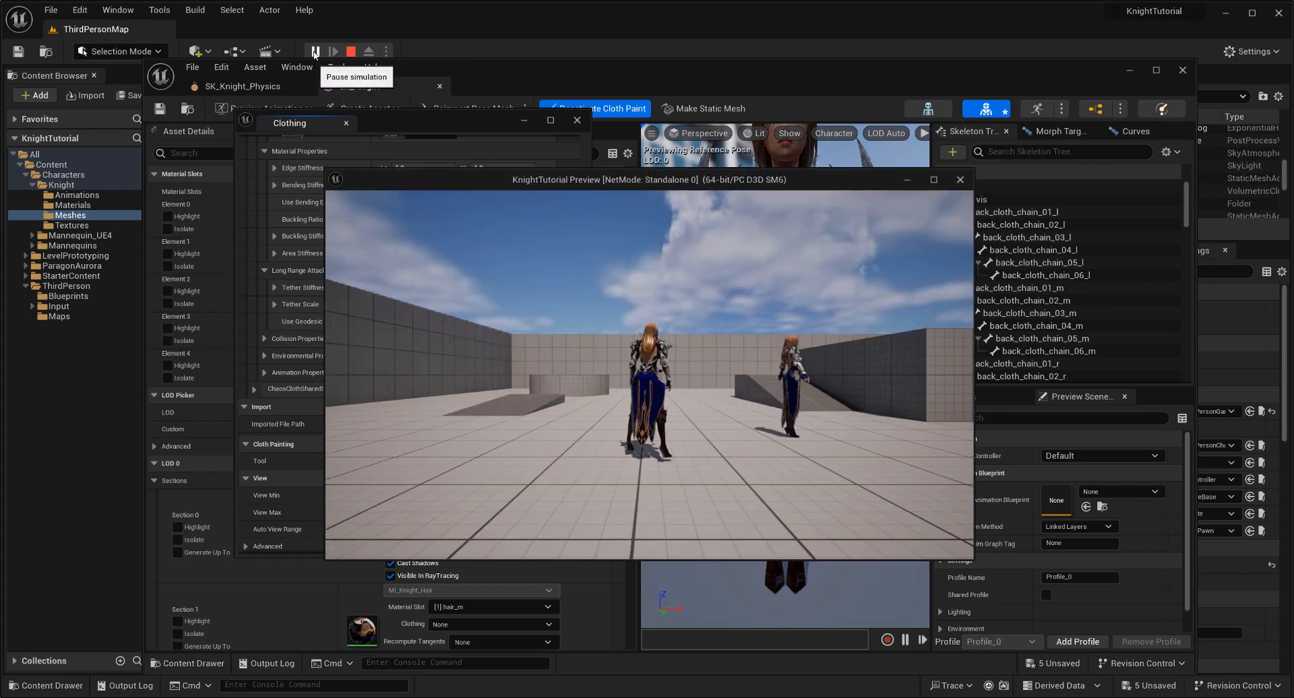
pyautogui.click(960, 181)
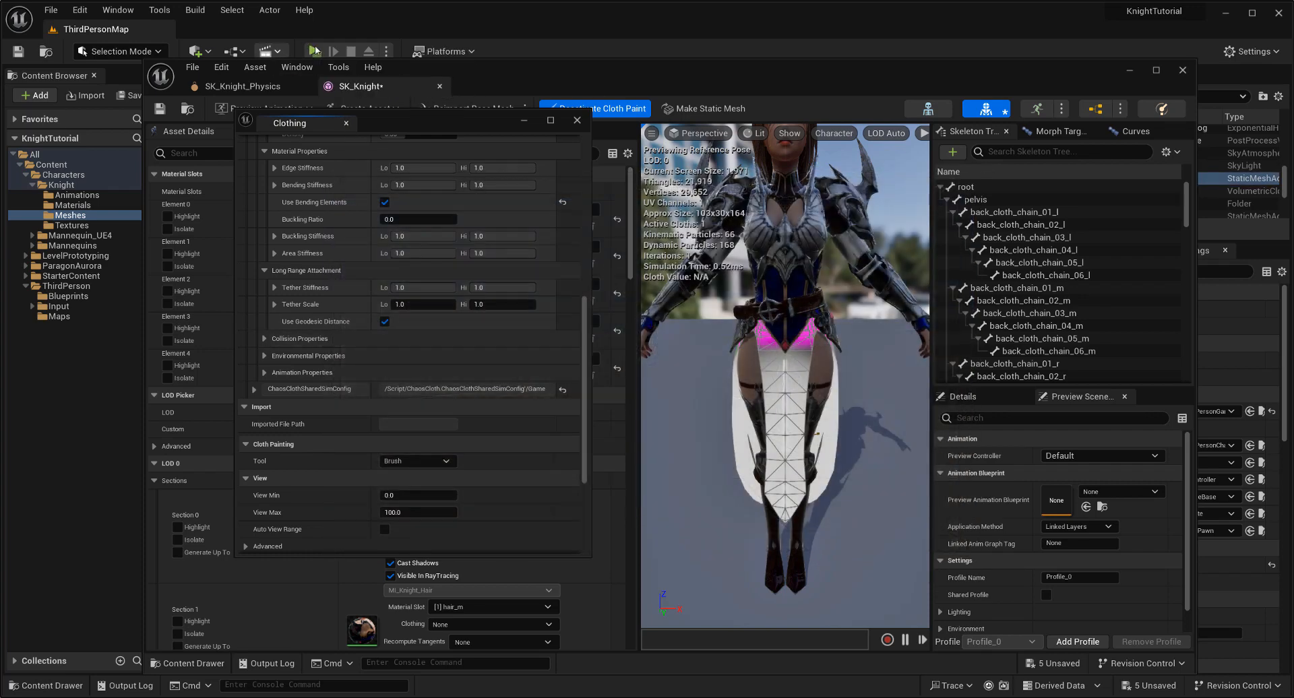
pyautogui.click(1133, 71)
pyautogui.click(386, 52)
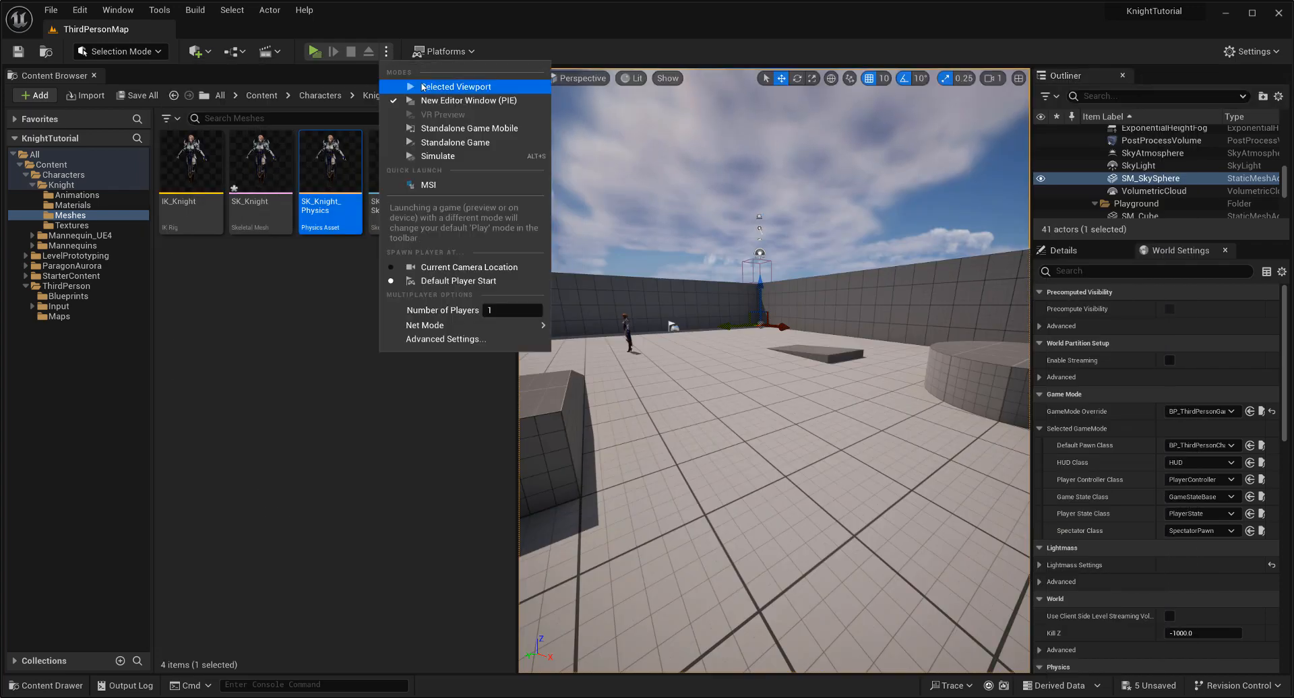
pyautogui.click(432, 82)
pyautogui.press('w')
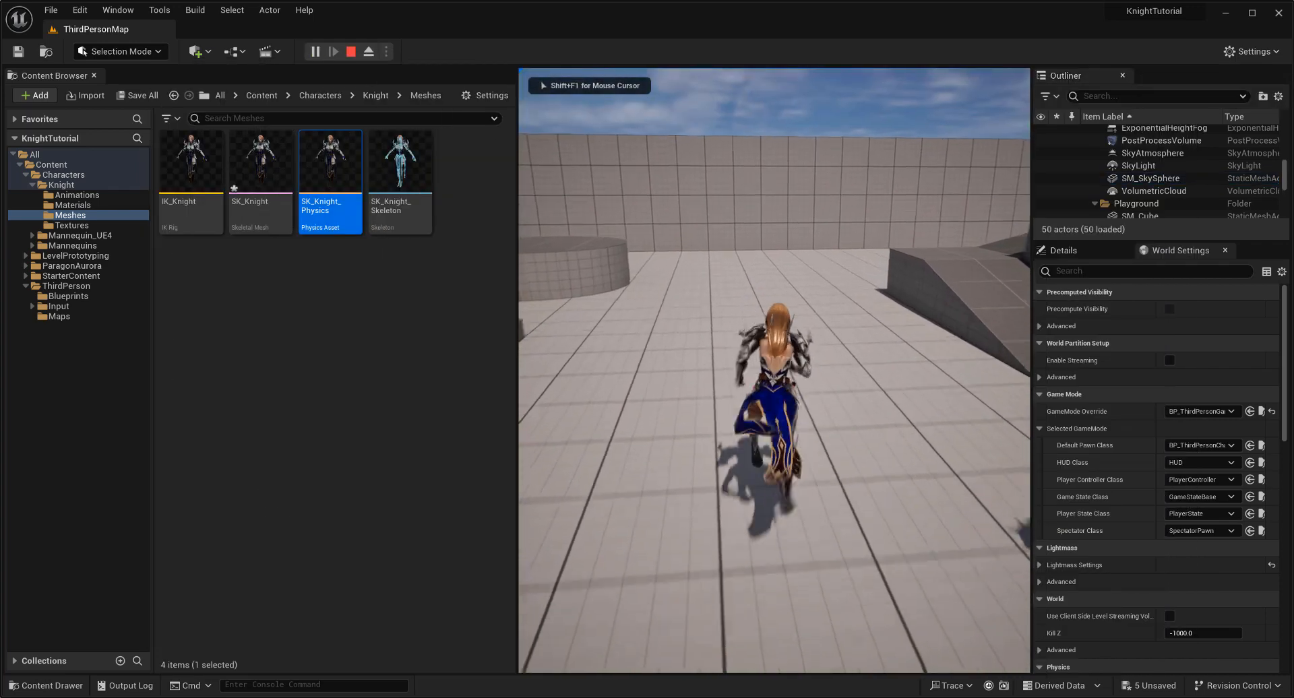
# Run the knight around the level in different directions to examine the cloth's movement, then stop the play session
pyautogui.press('w')
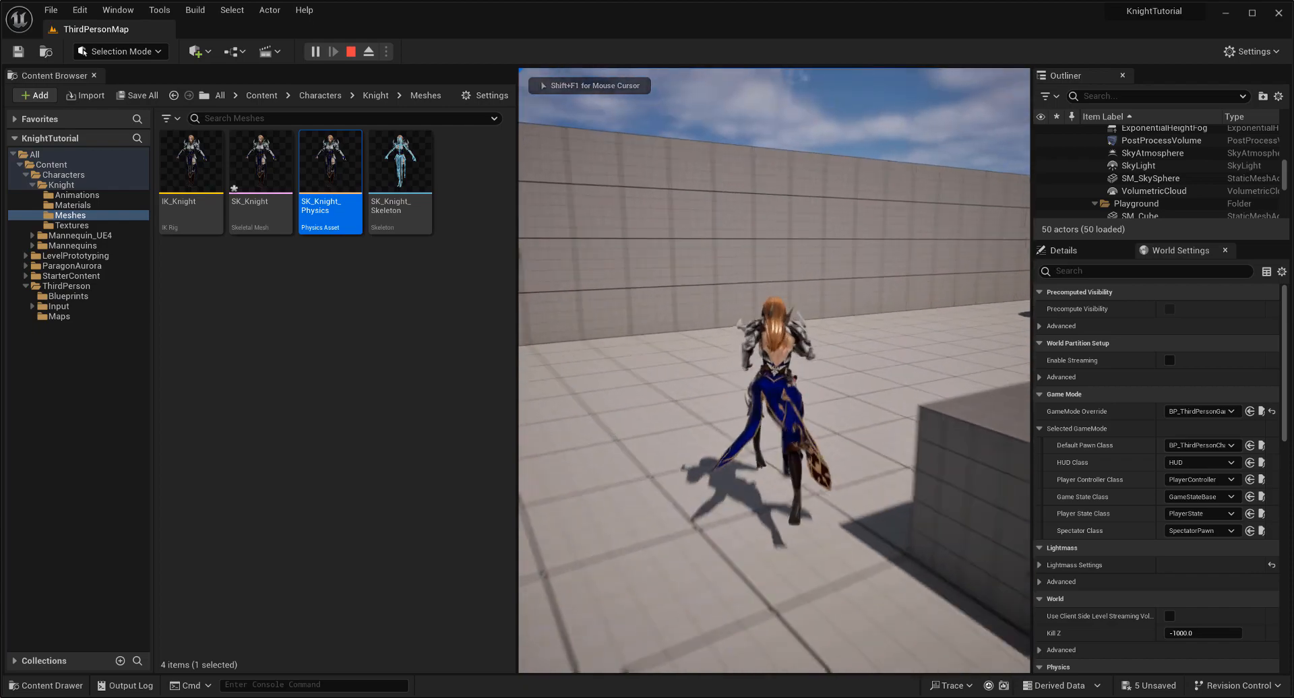
pyautogui.press('w')
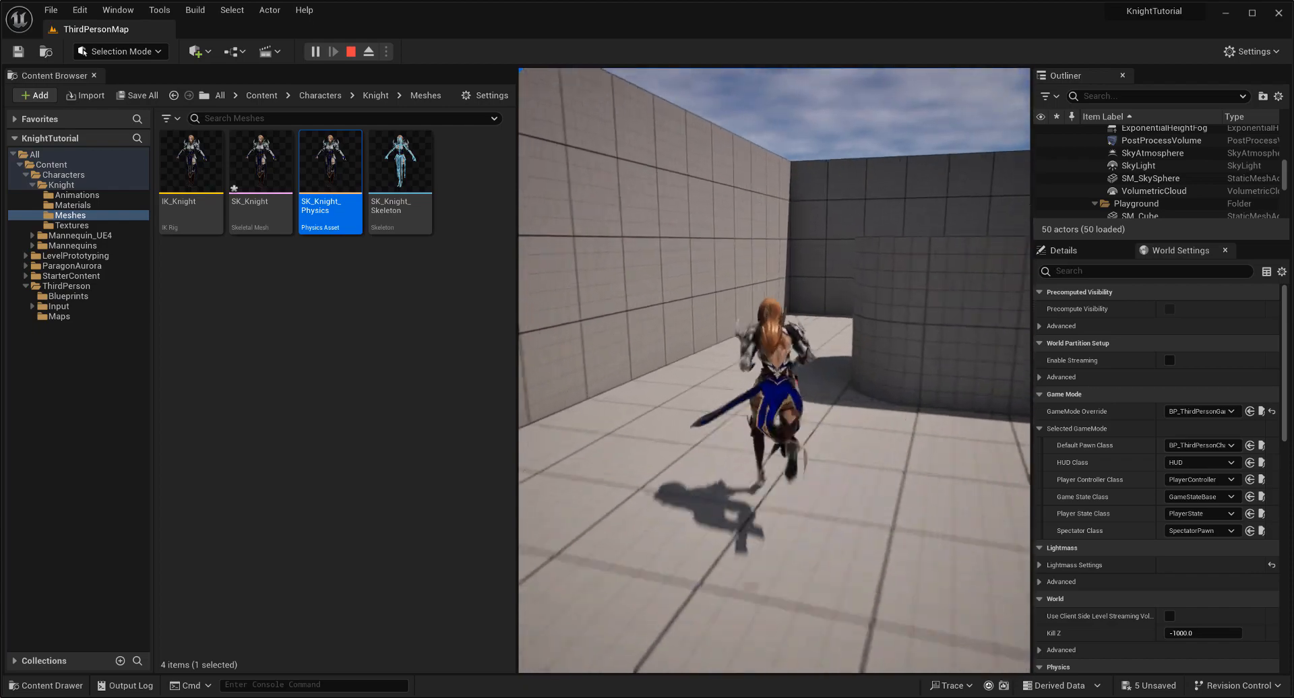
pyautogui.press('w')
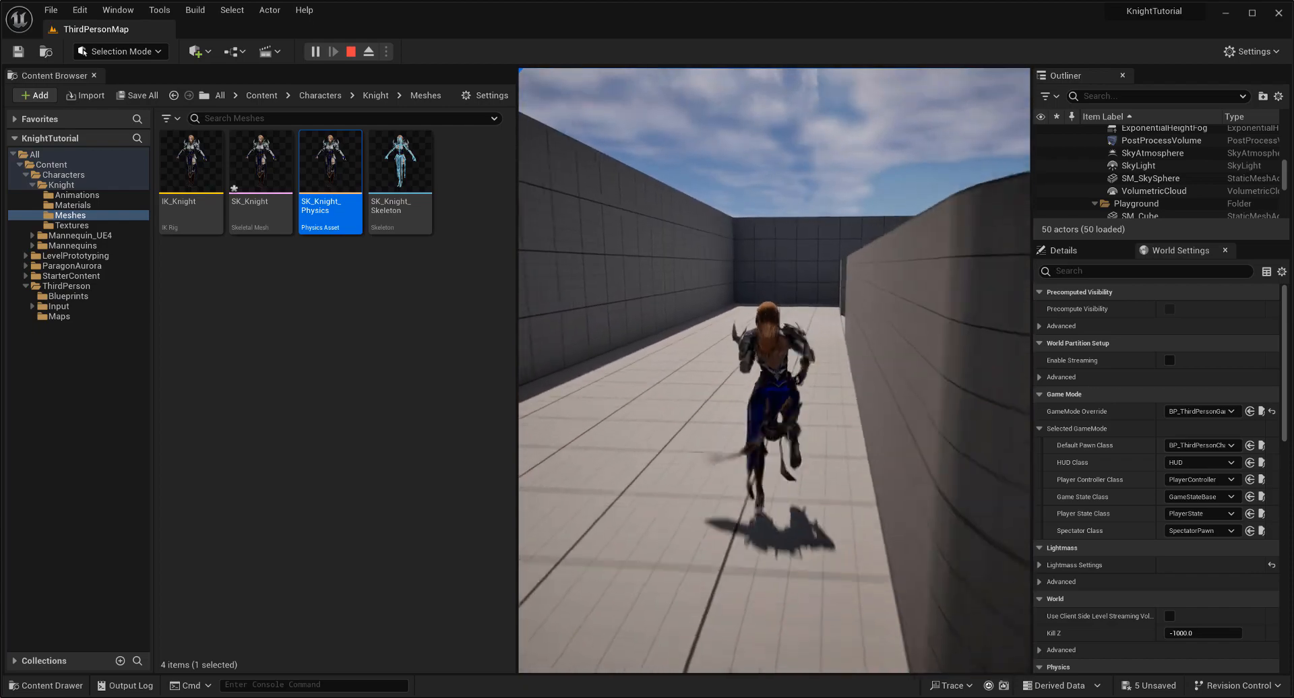
pyautogui.press('w')
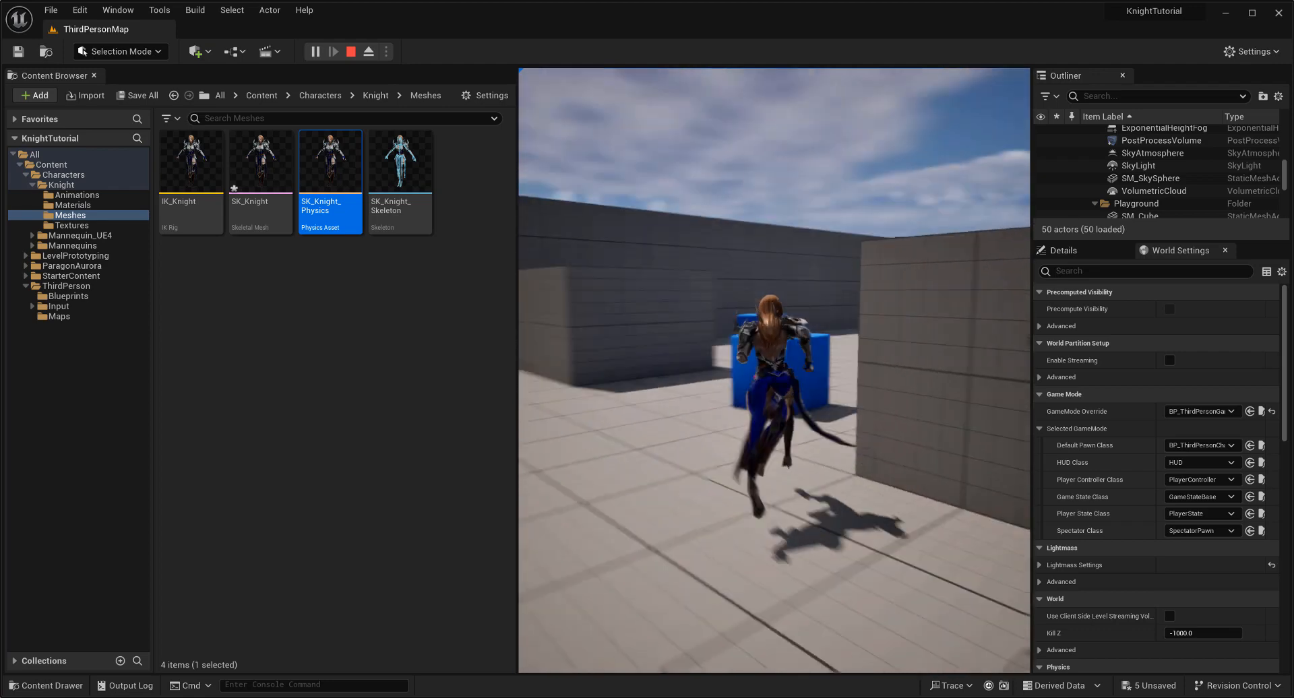
pyautogui.press('w')
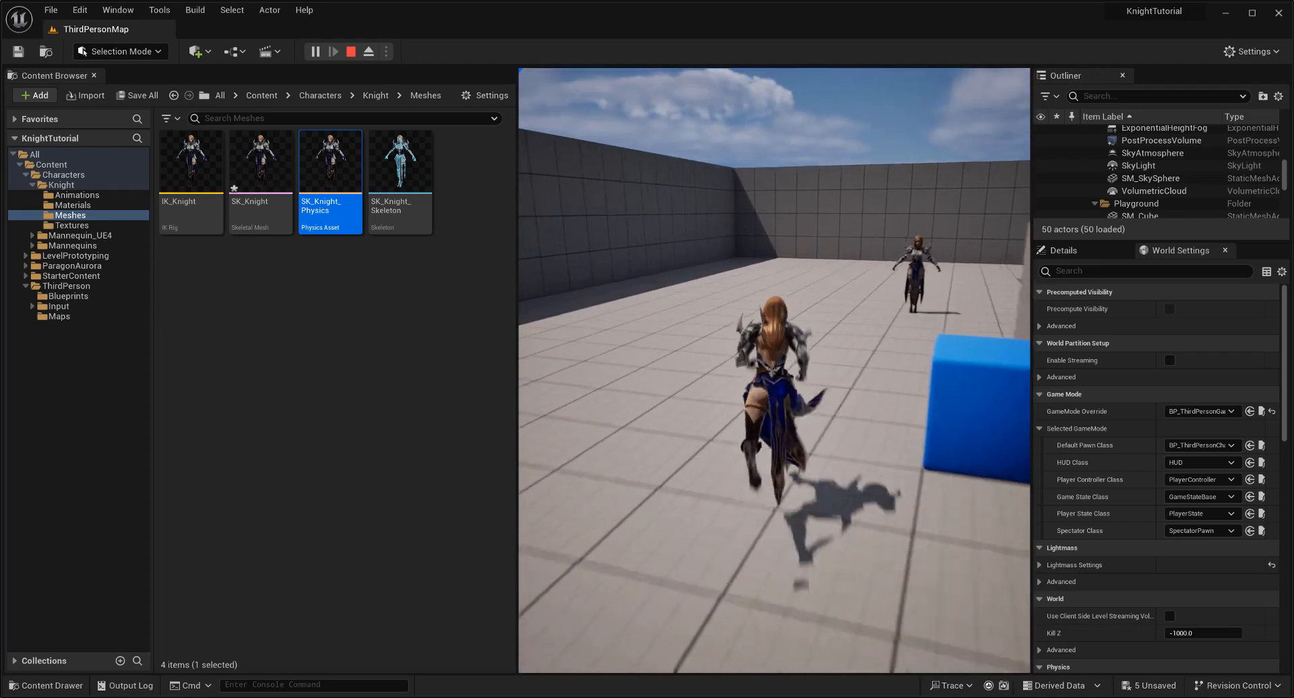
pyautogui.press('w')
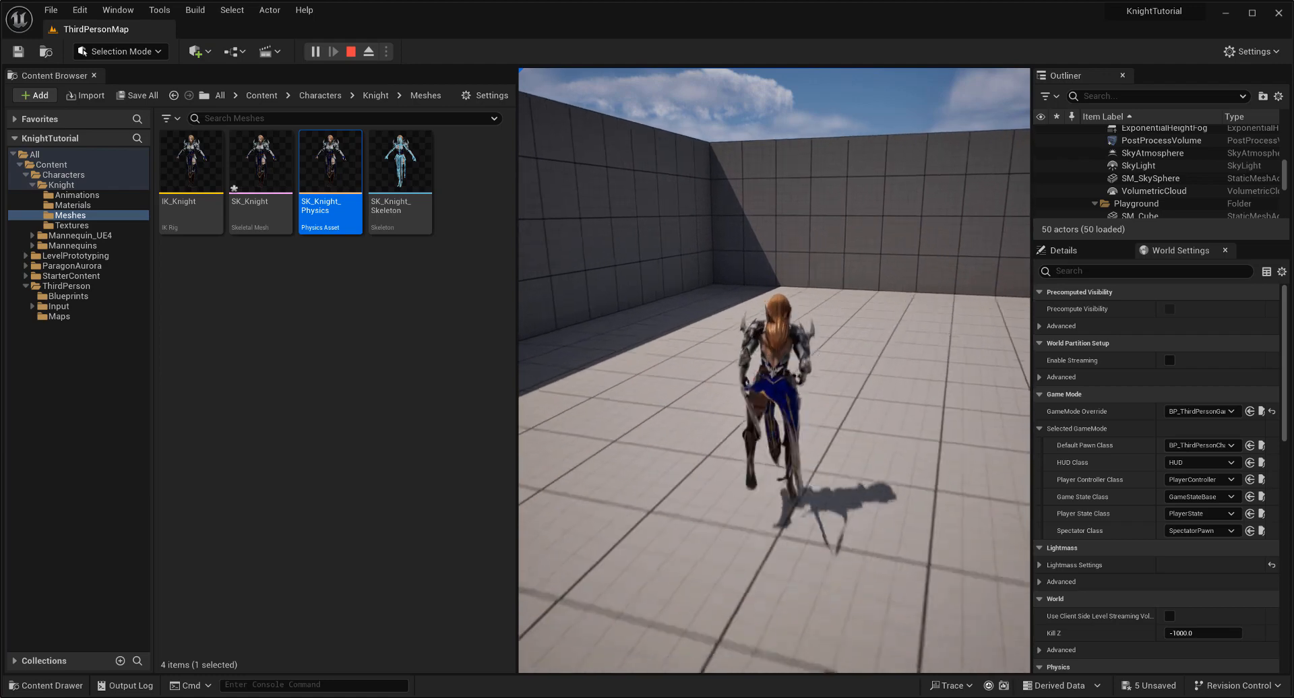
pyautogui.press('w')
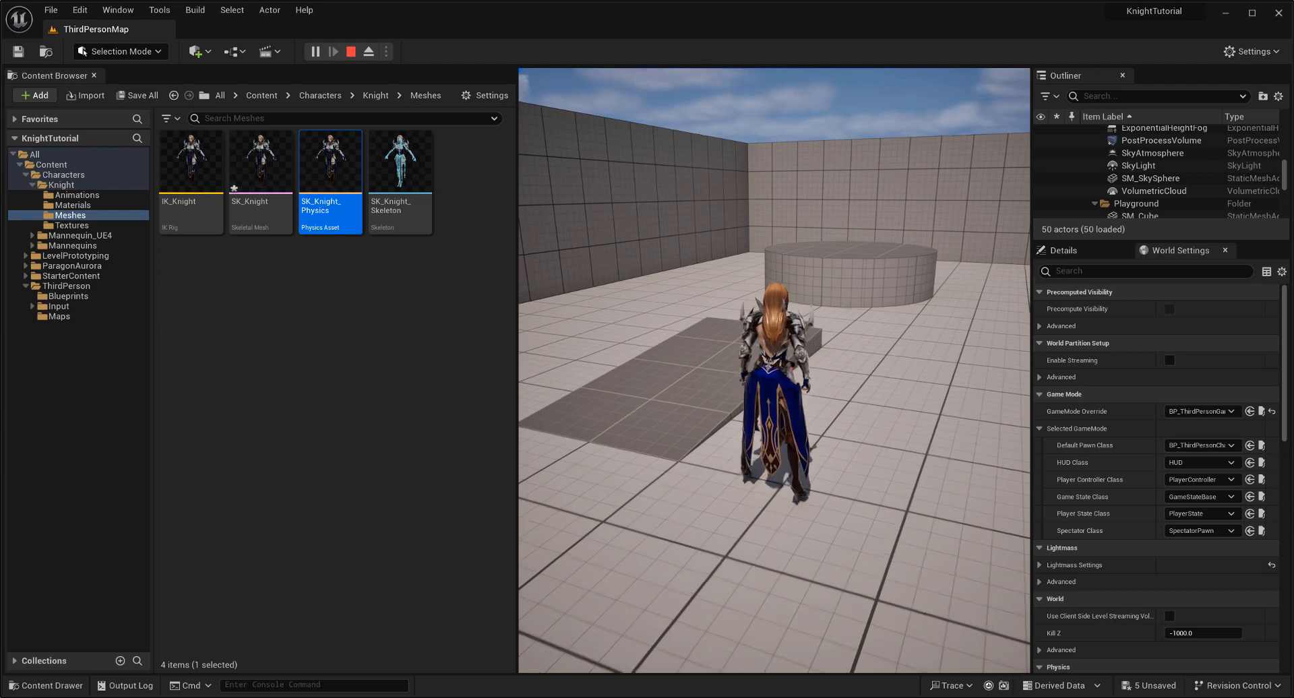
pyautogui.press('d')
pyautogui.press('w')
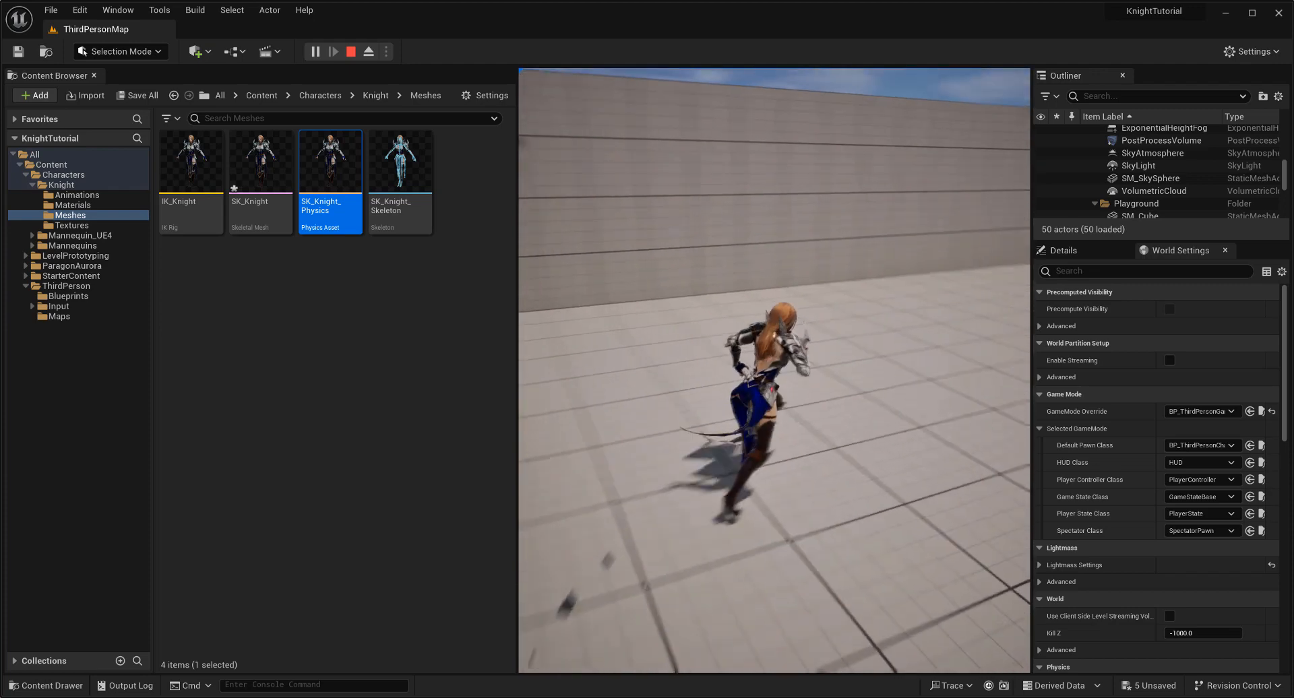
pyautogui.press('s')
pyautogui.press('Escape')
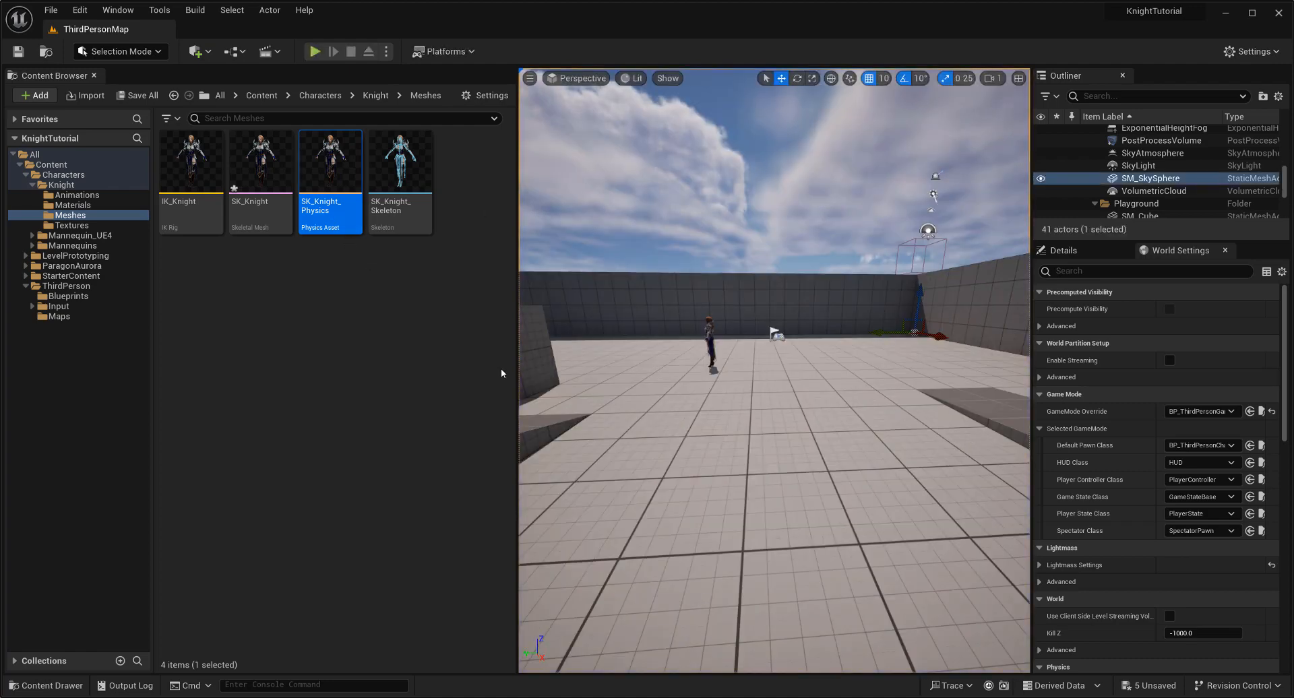
# Reopen SK_Knight, expand the cloth's Collision and Environmental Properties, and set the Damping Coefficient to 0.1
pyautogui.doubleClick(286, 216)
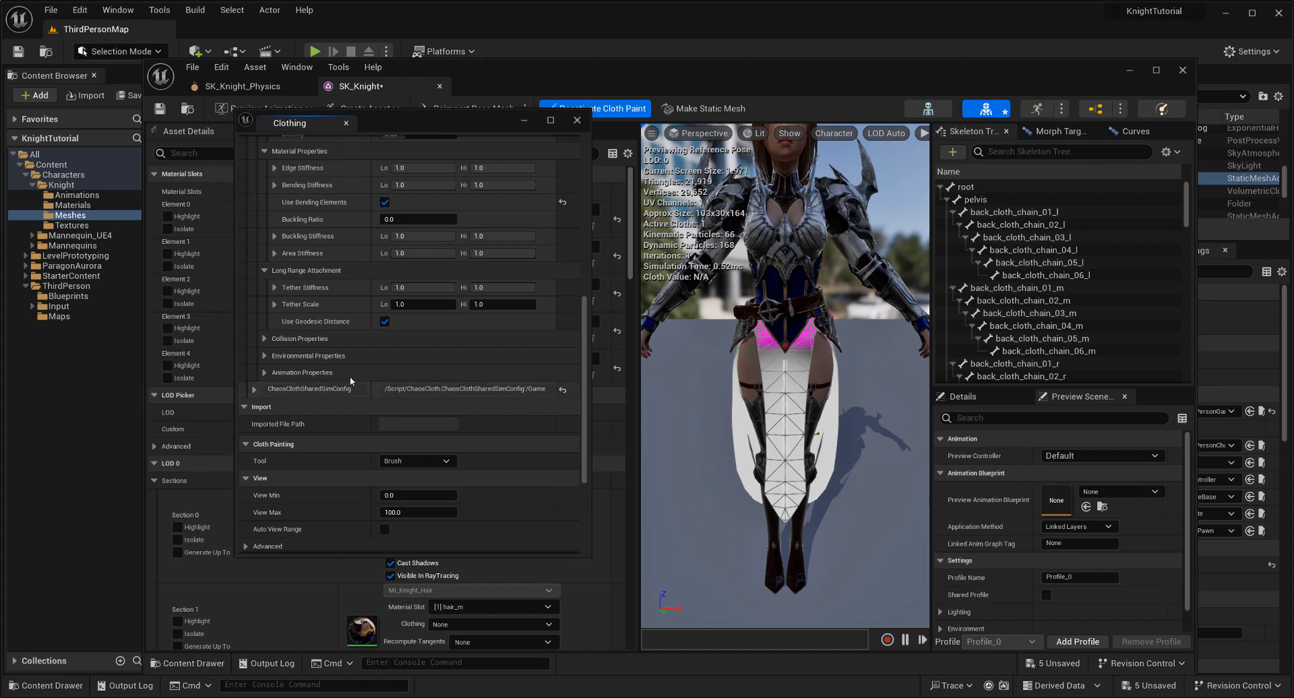
pyautogui.click(267, 338)
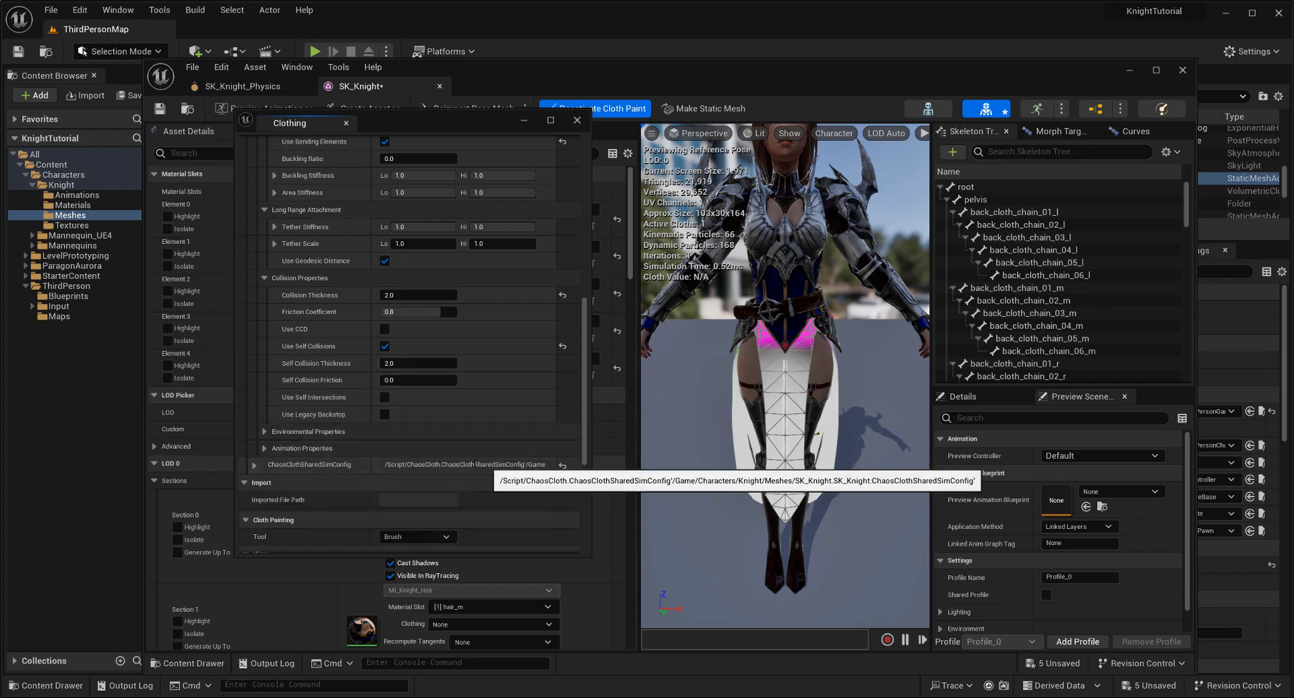
pyautogui.scroll(-3, 496, 468)
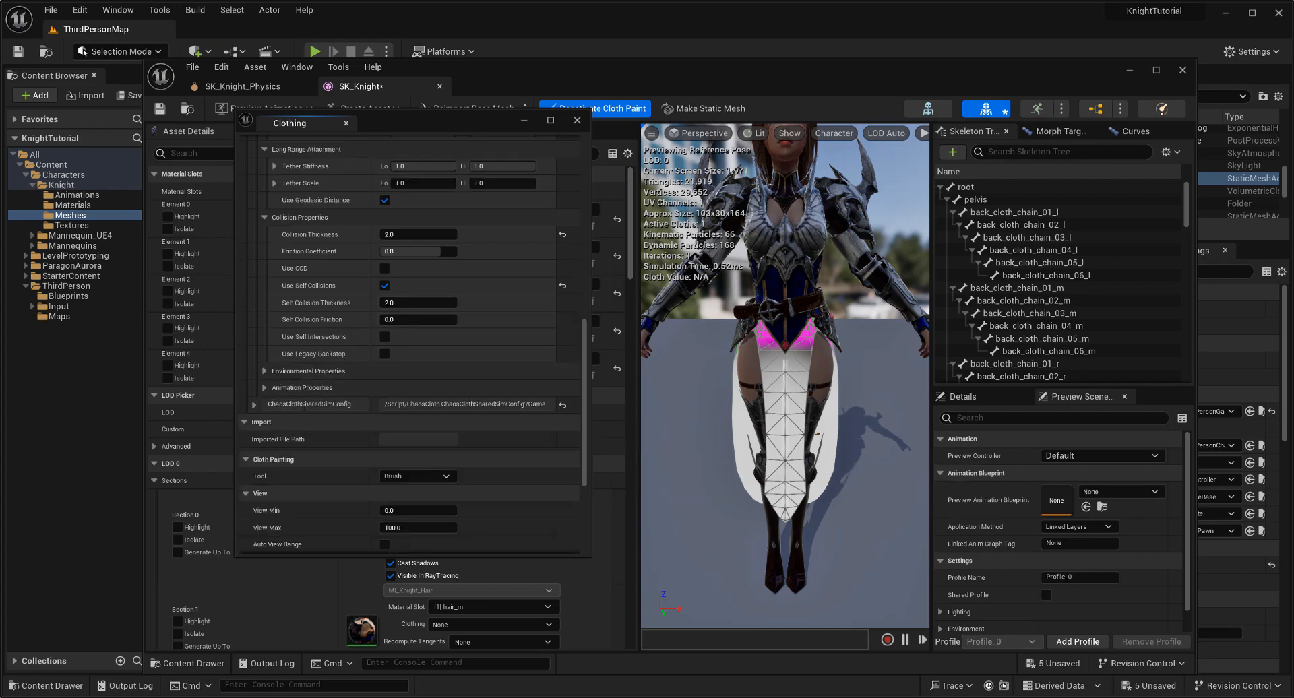
pyautogui.click(265, 370)
pyautogui.scroll(-2, 344, 334)
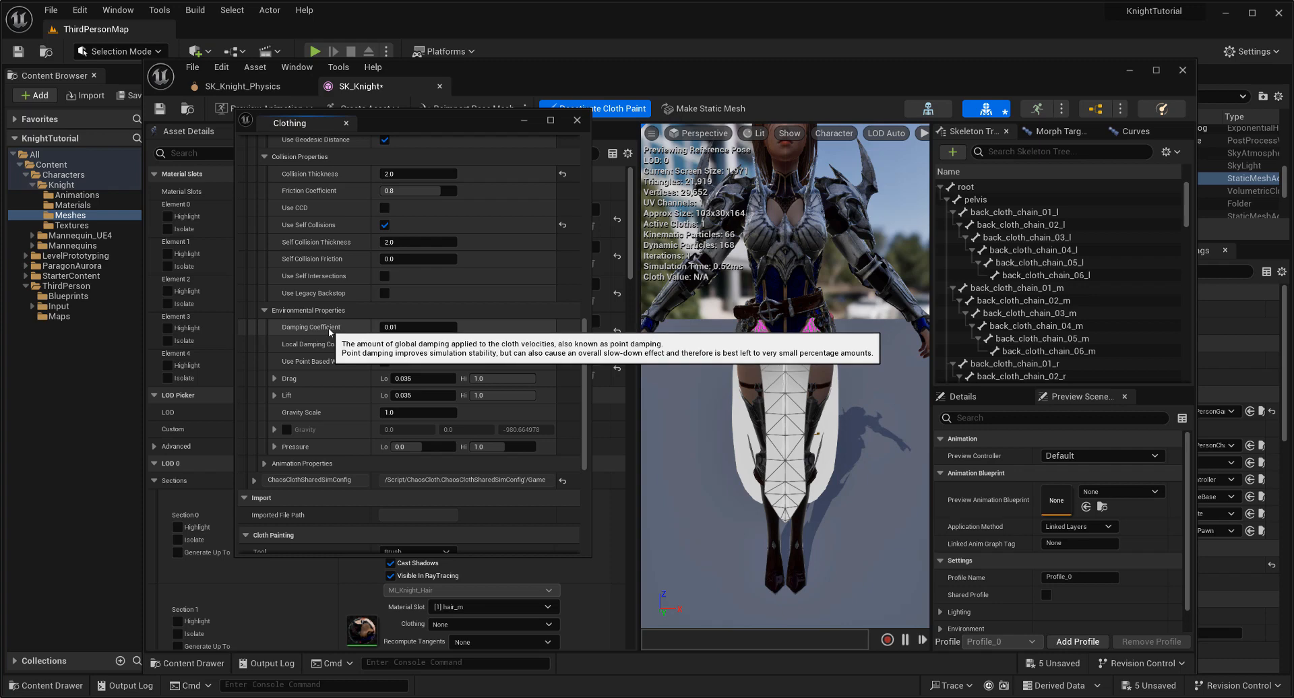
pyautogui.click(404, 327)
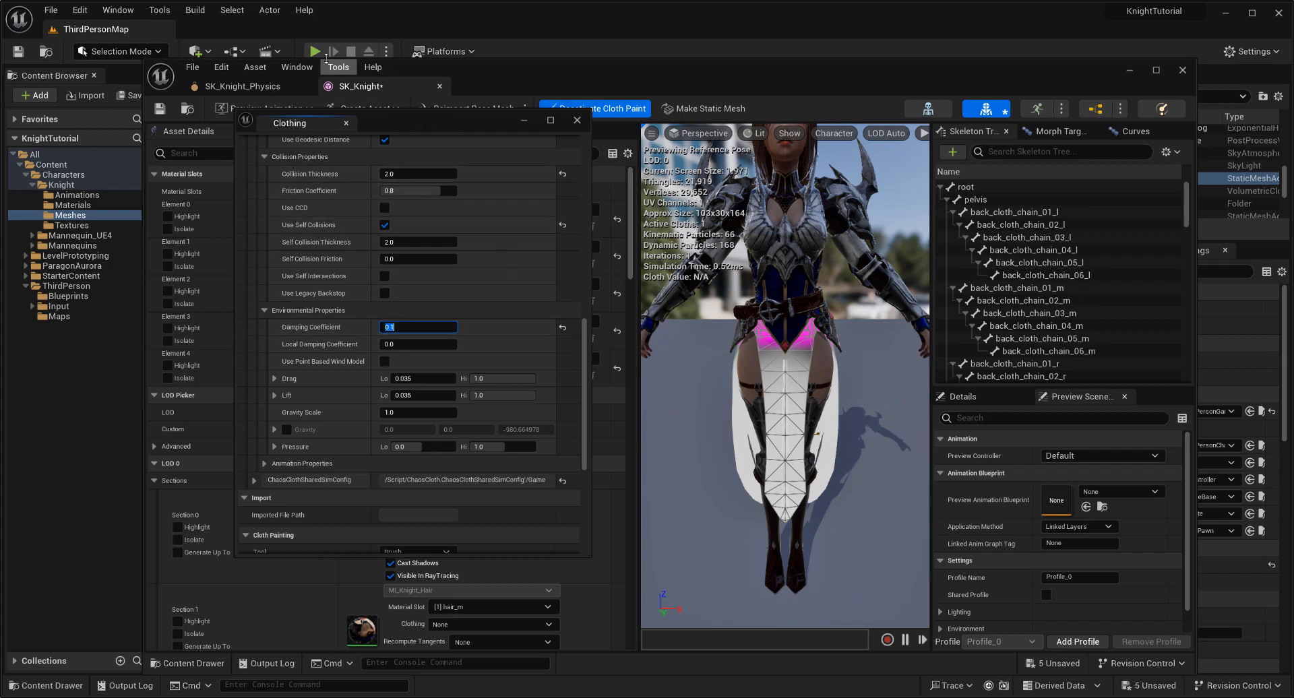
# Play the level with the SK_Knight editor out of the way, run the knight around to test the damping, and stop play
pyautogui.click(570, 55)
pyautogui.click(315, 51)
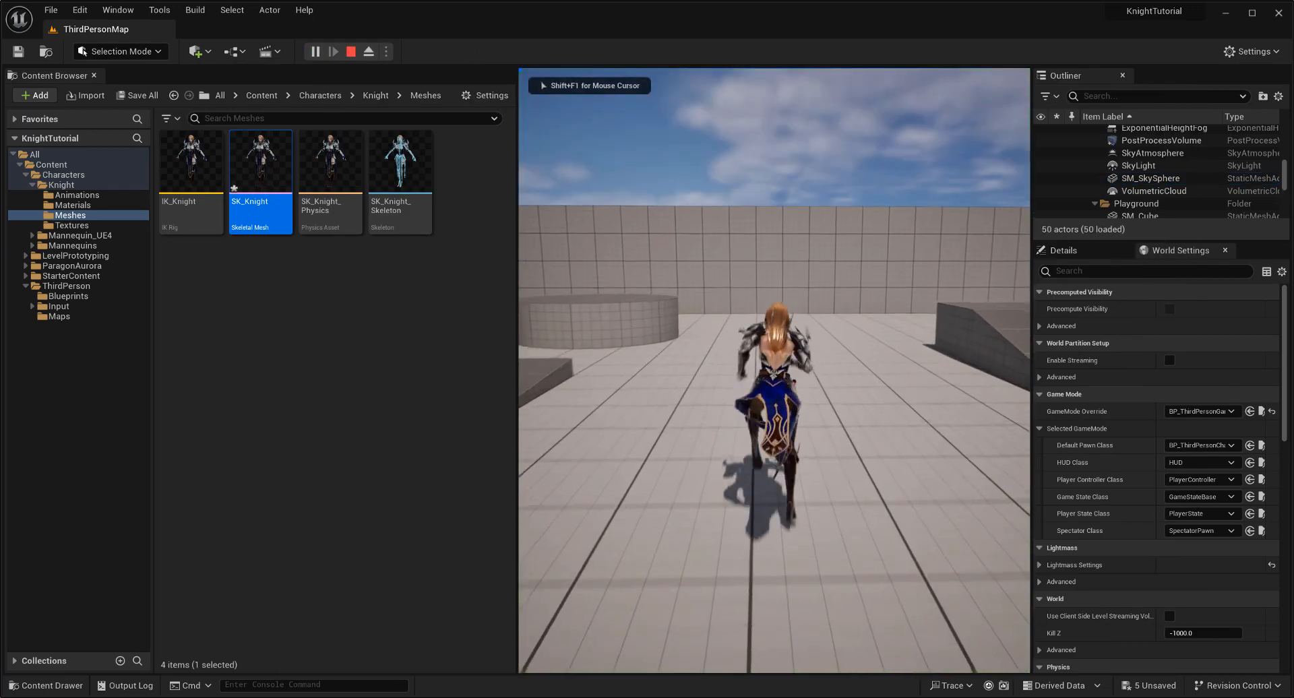
pyautogui.press('a')
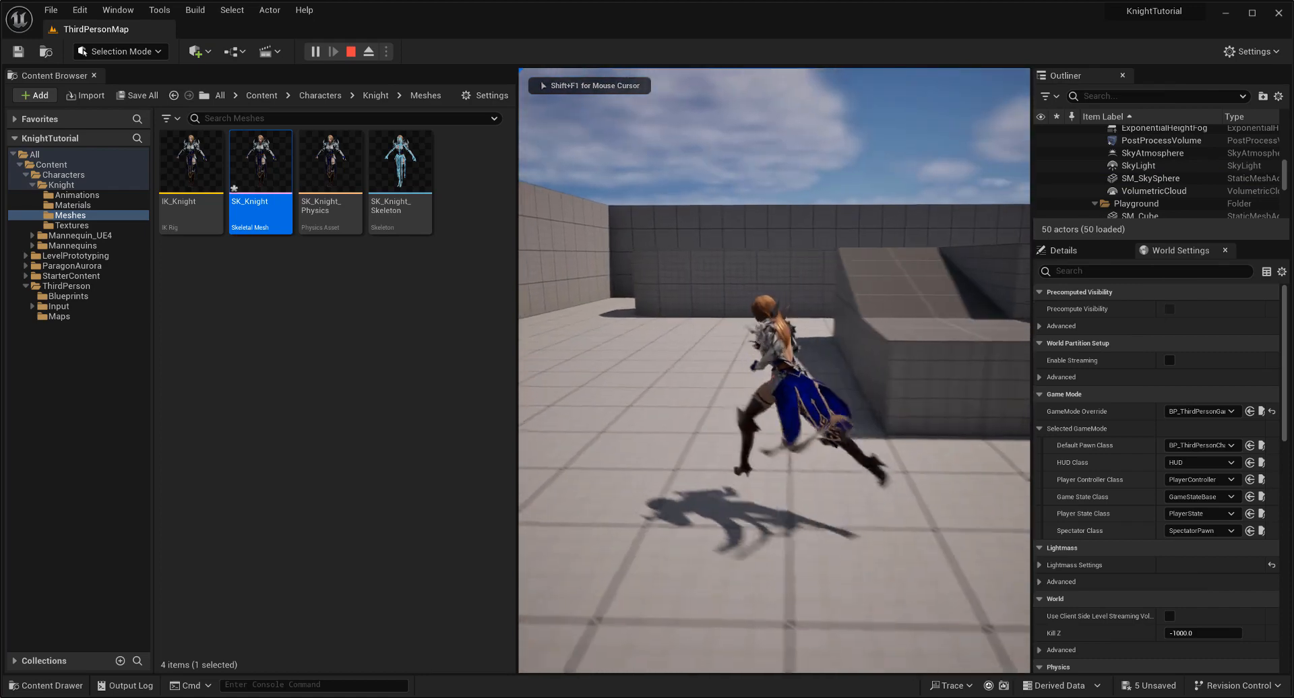
pyautogui.press('w')
pyautogui.press('w')
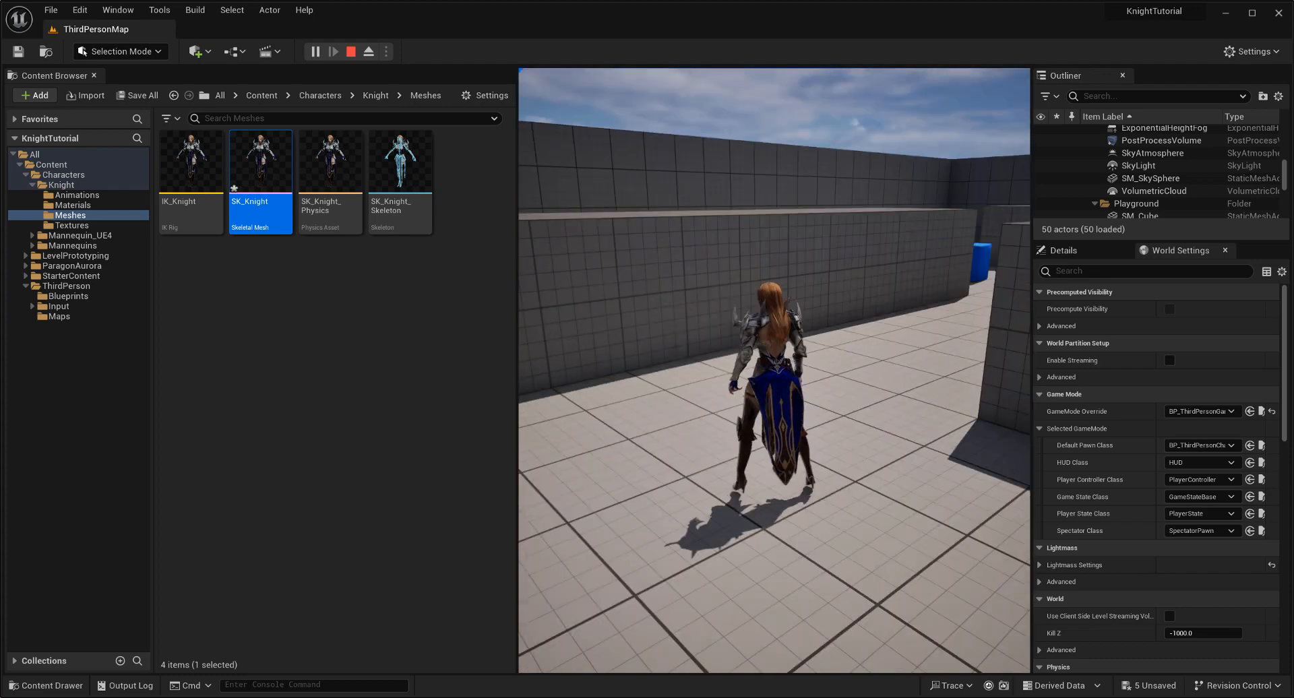
pyautogui.press('w')
pyautogui.press('w')
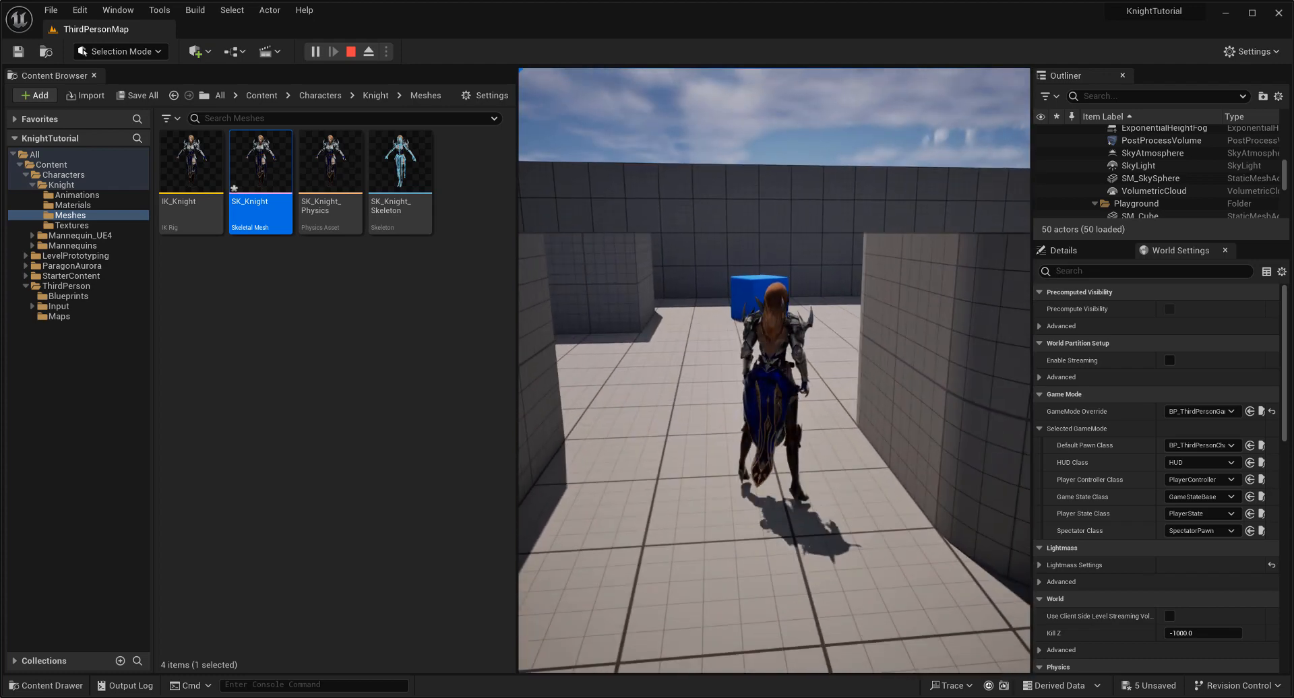
pyautogui.press('Escape')
# Reopen SK_Knight and set the cloth's Damping Coefficient to 0.05 and its mass Density to 0.5
pyautogui.doubleClick(253, 229)
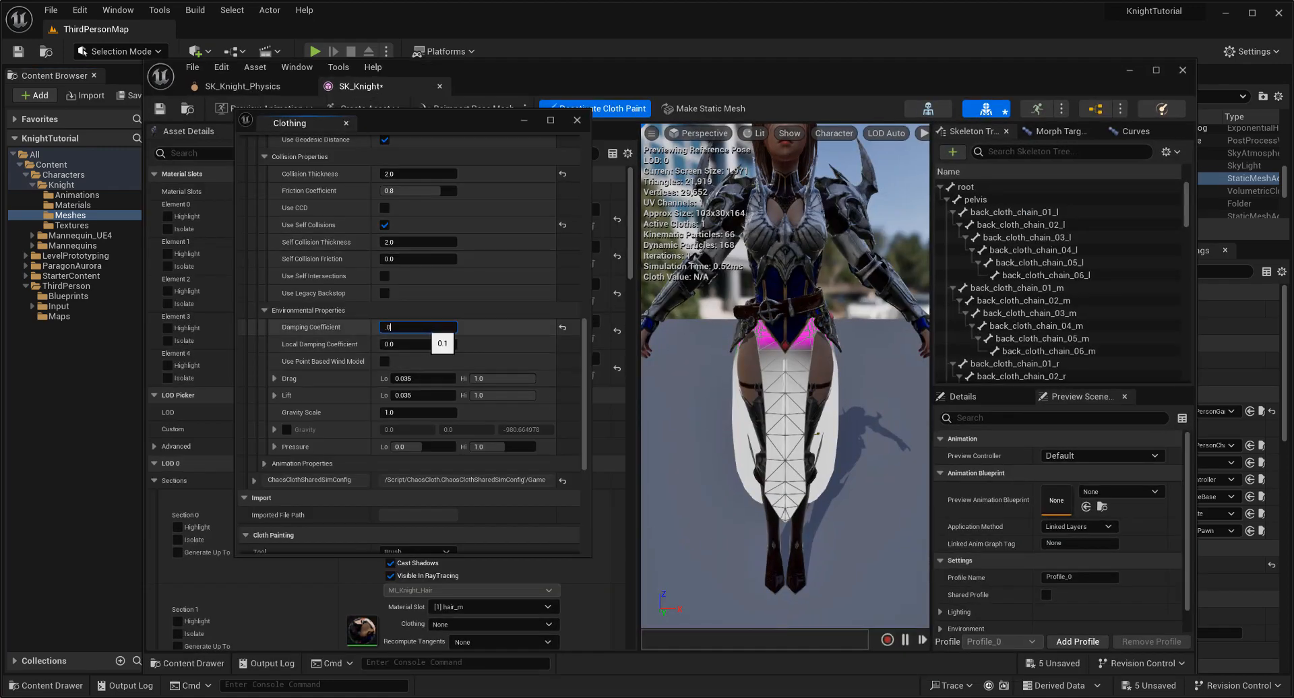
pyautogui.press('Return')
pyautogui.scroll(-2, 535, 367)
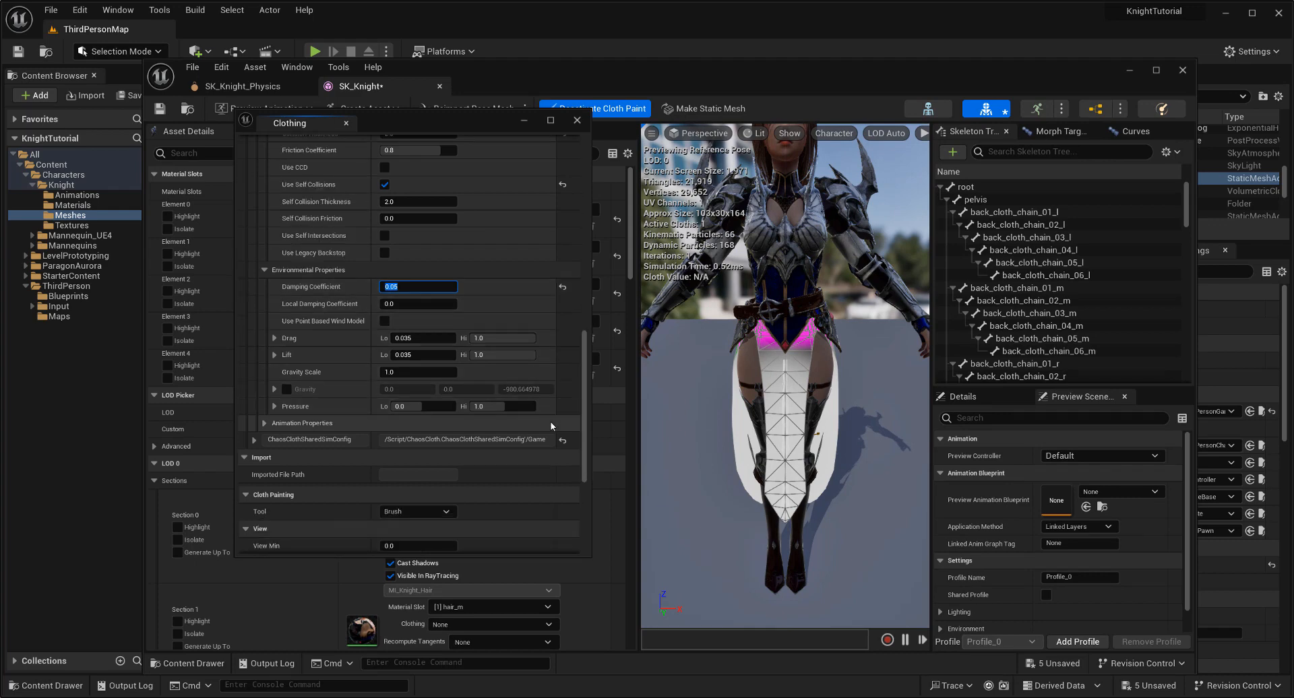
pyautogui.scroll(-2, 551, 426)
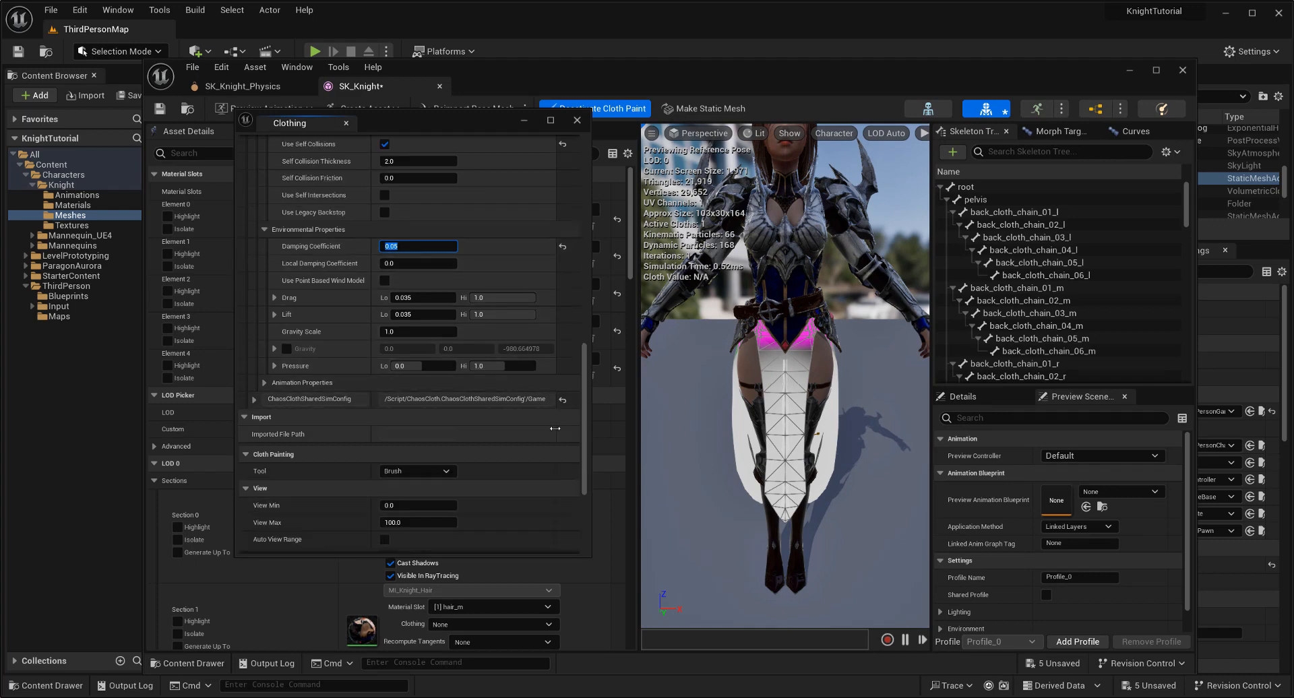
pyautogui.scroll(20, 556, 455)
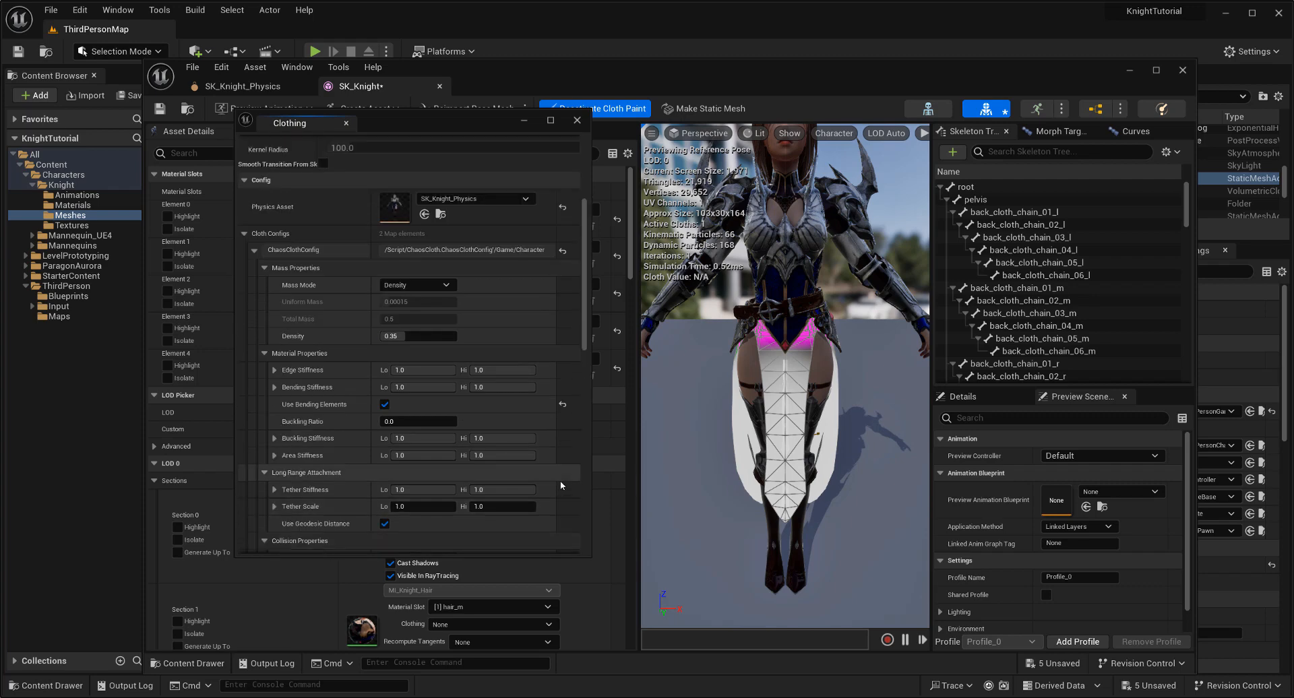
pyautogui.scroll(1, 531, 417)
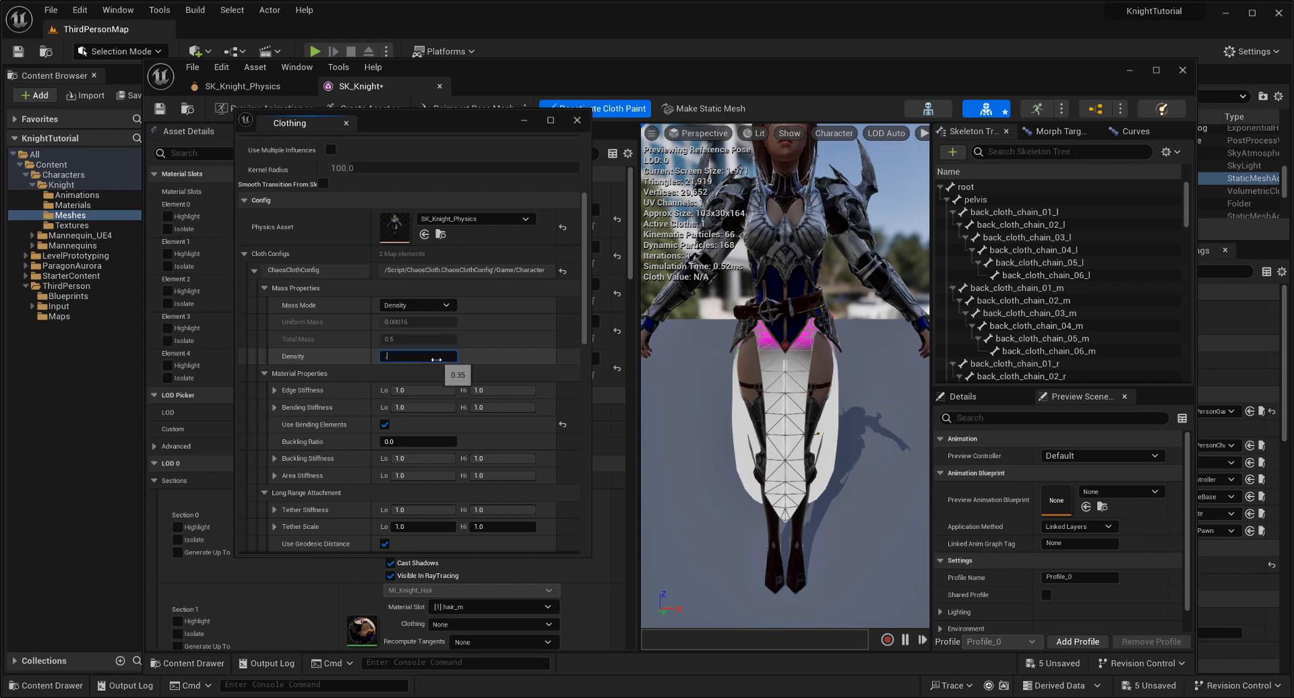
# Minimize the SK_Knight editor, play the level, run and jump with the knight to examine the cloth, and stop play
pyautogui.click(1131, 72)
pyautogui.click(607, 243)
pyautogui.press('w')
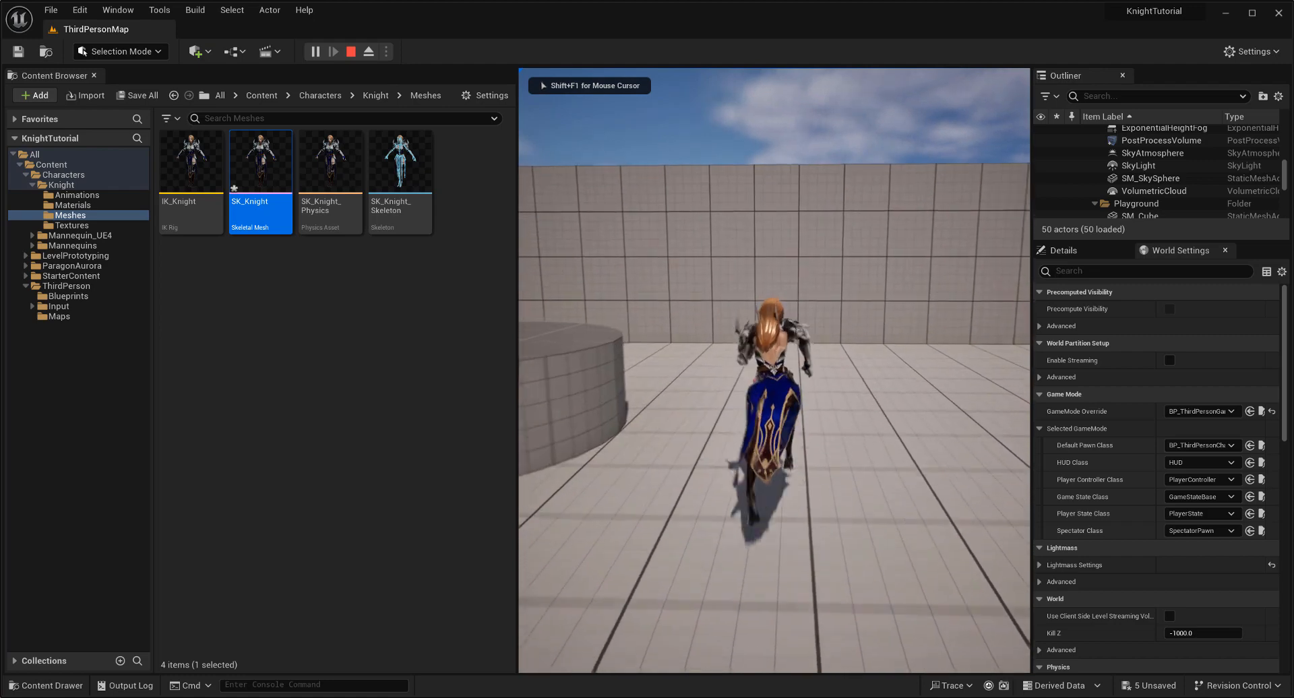
pyautogui.press('space')
pyautogui.press('w')
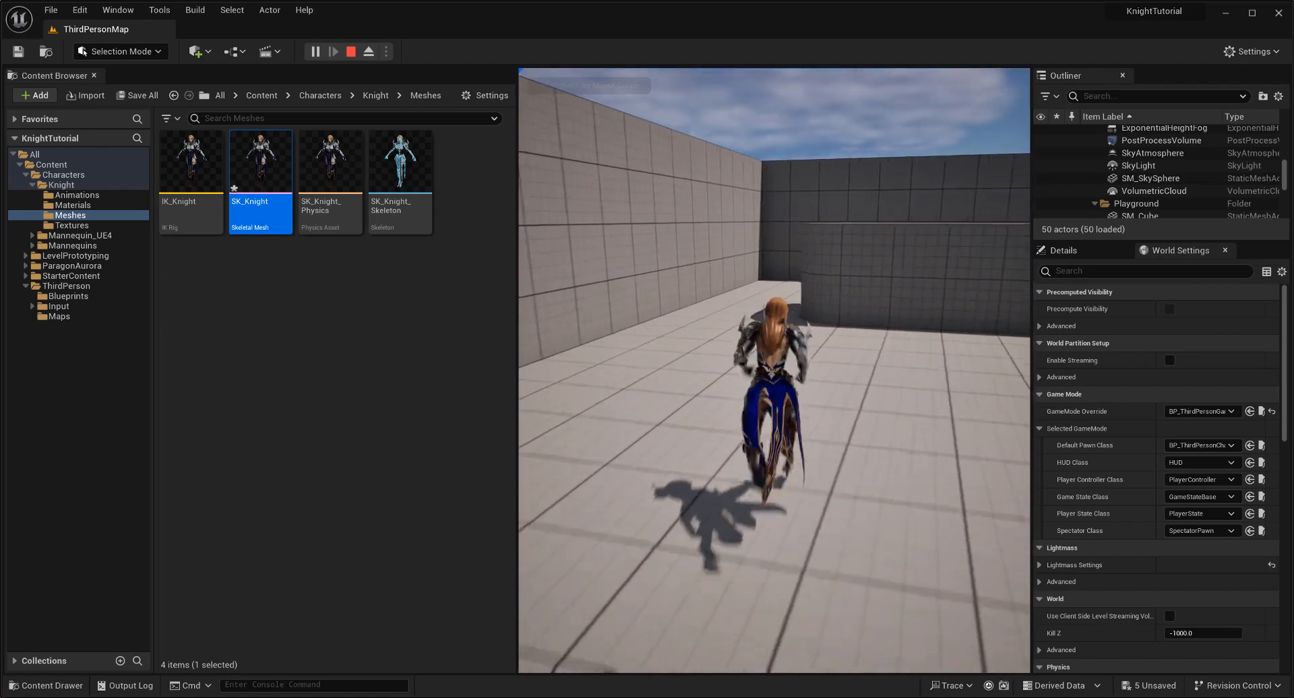
pyautogui.press('w')
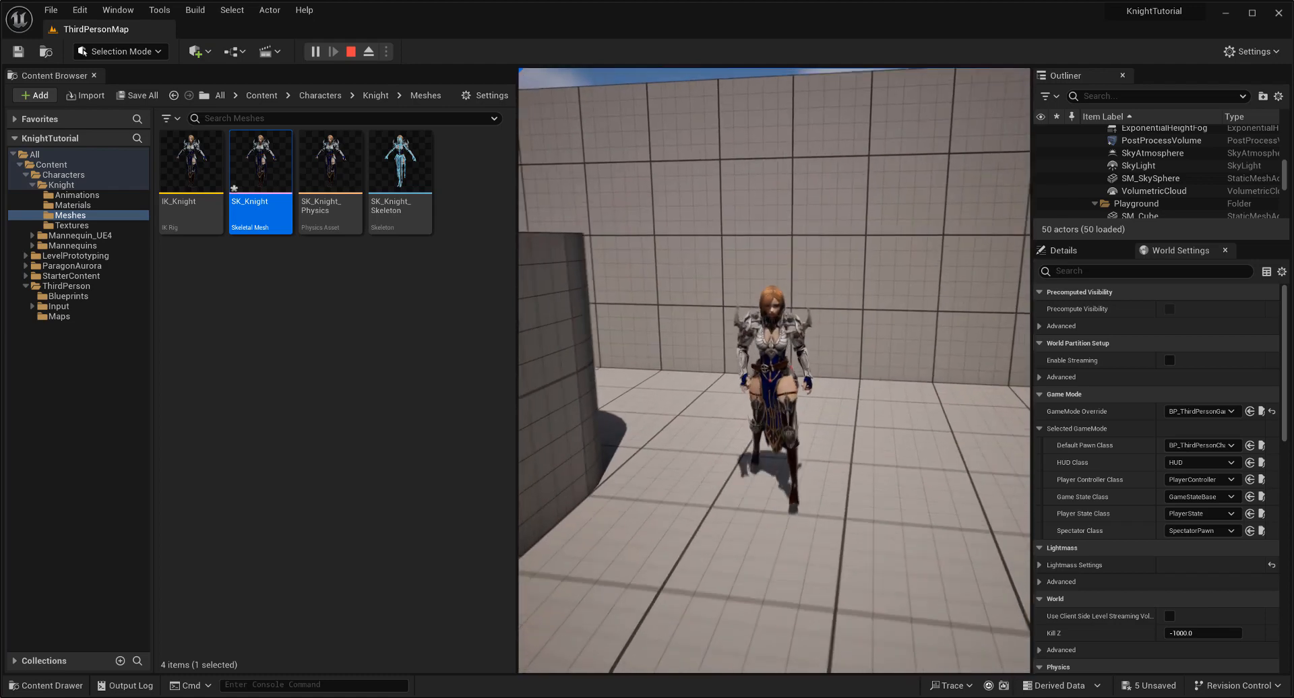
pyautogui.press('w')
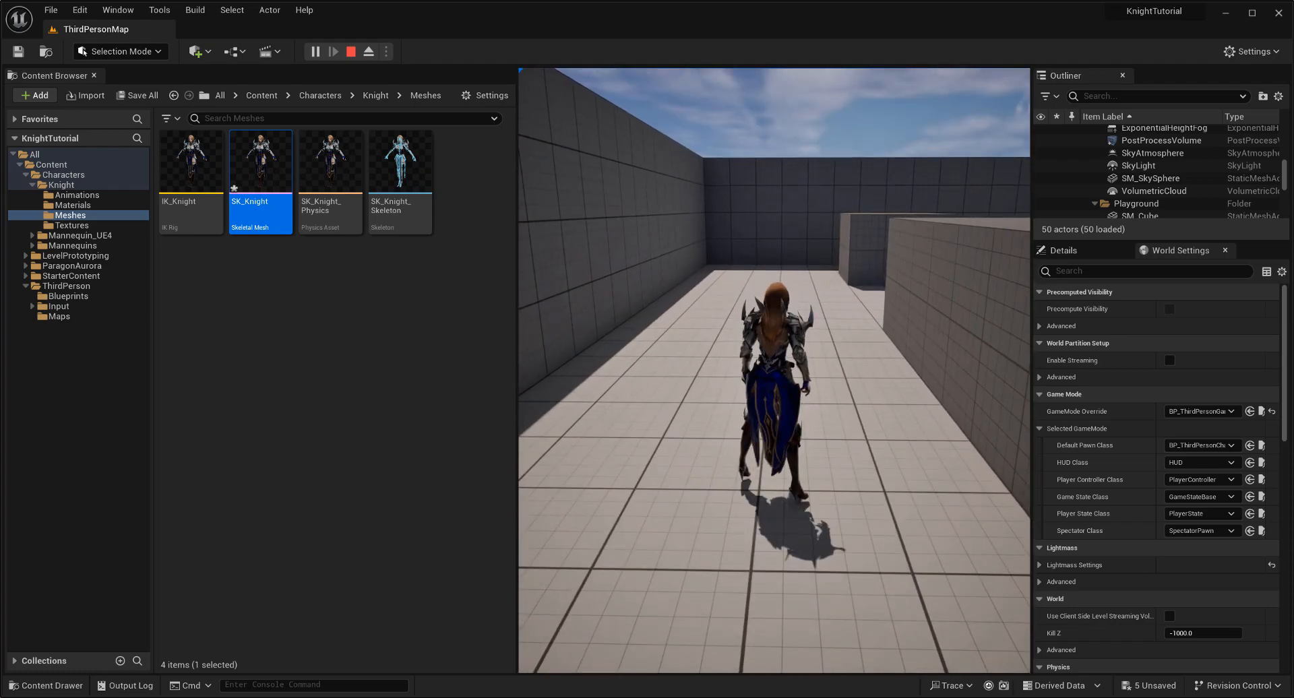
pyautogui.press('w')
pyautogui.press('space')
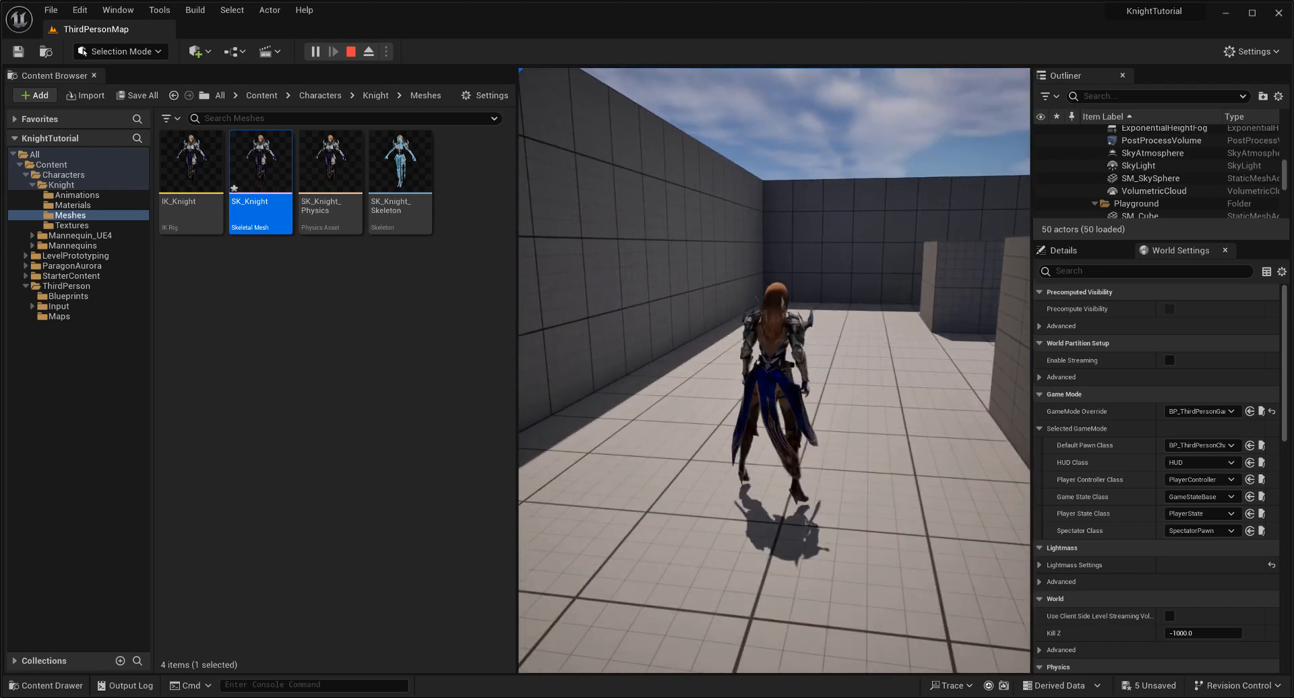
pyautogui.press('w')
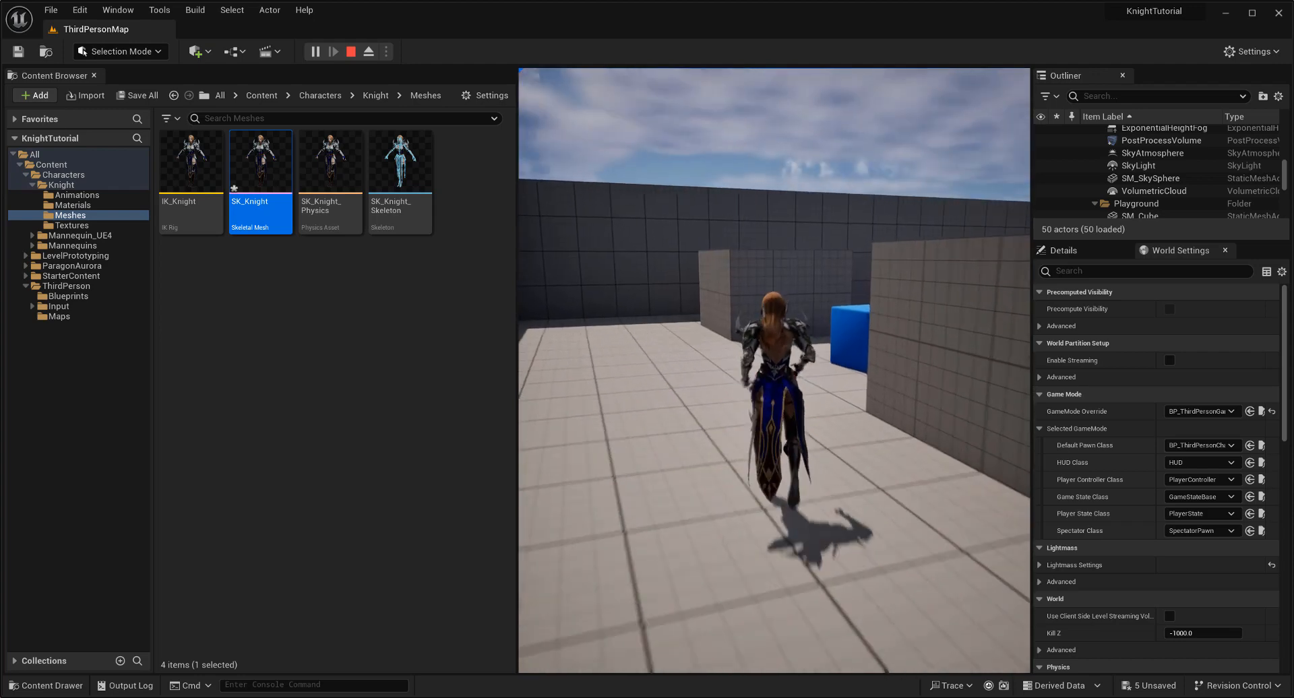
pyautogui.press('w')
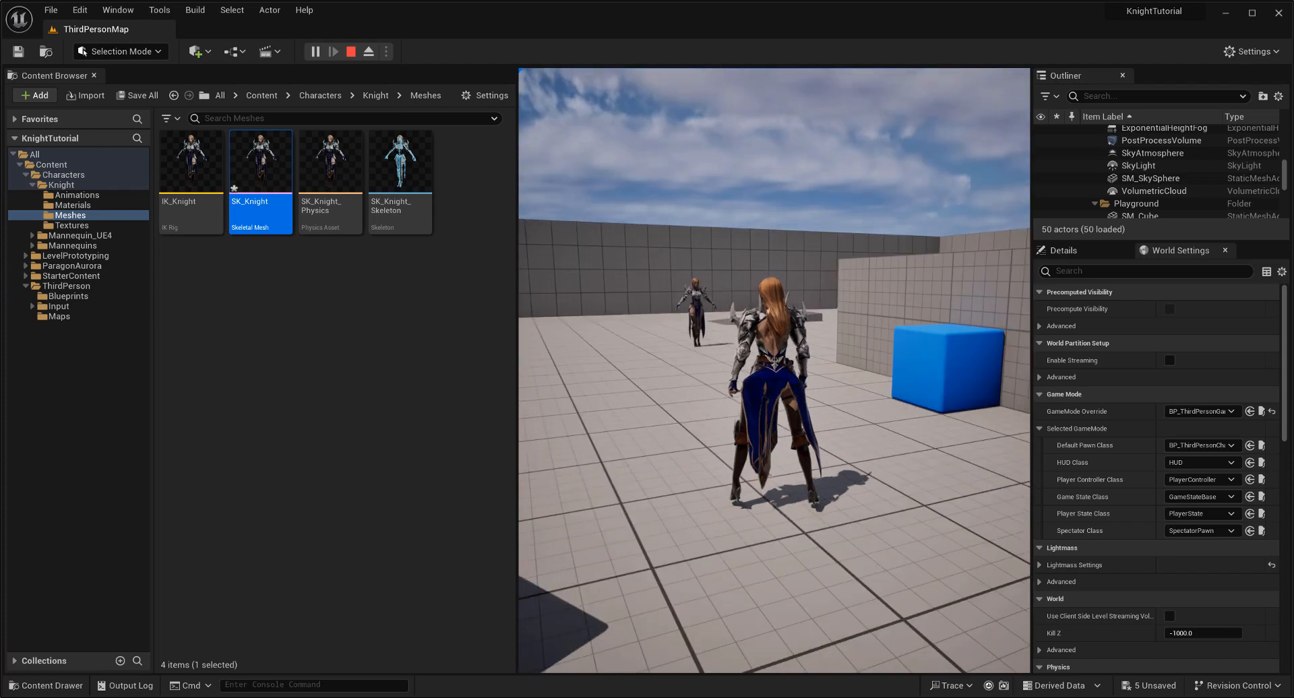
pyautogui.press('w')
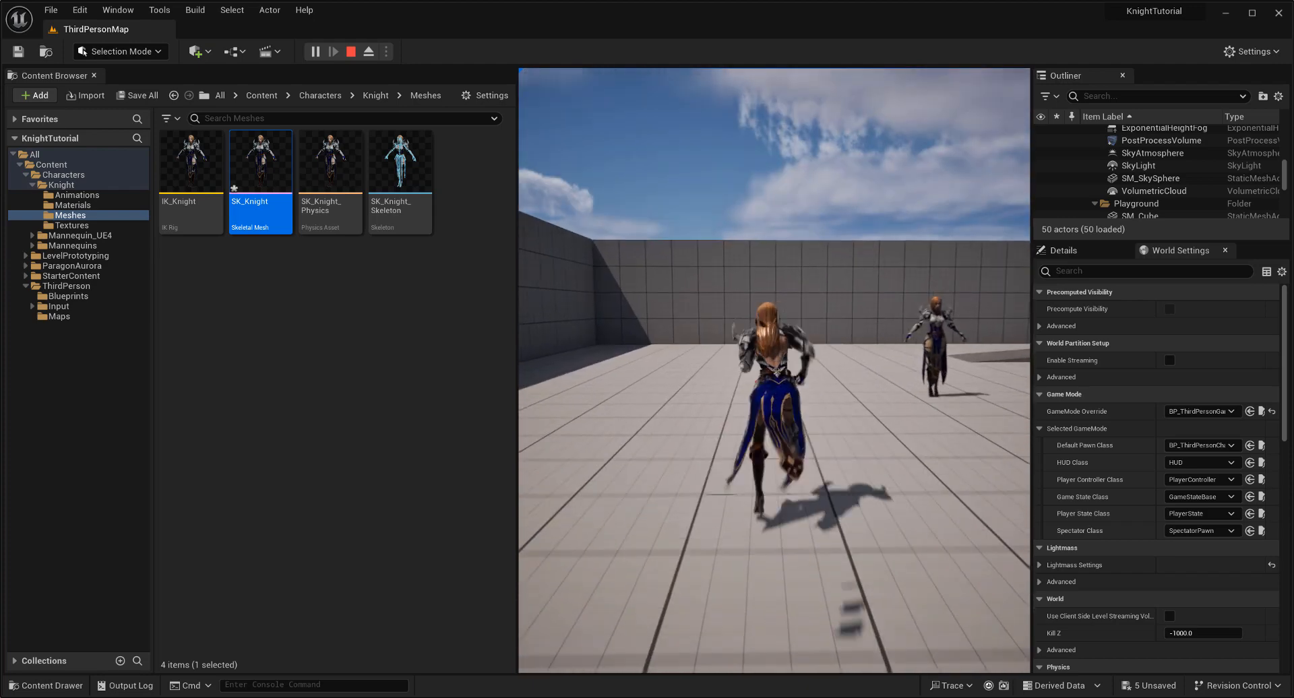
pyautogui.press('space')
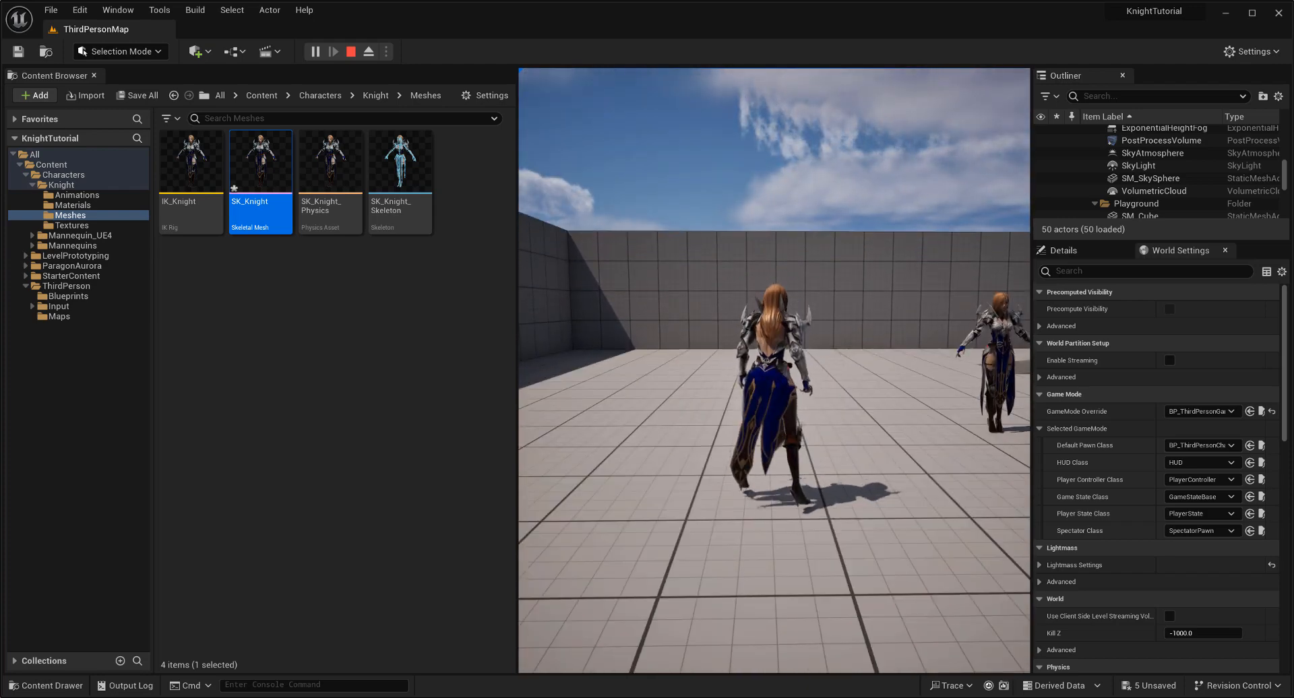
pyautogui.press('space')
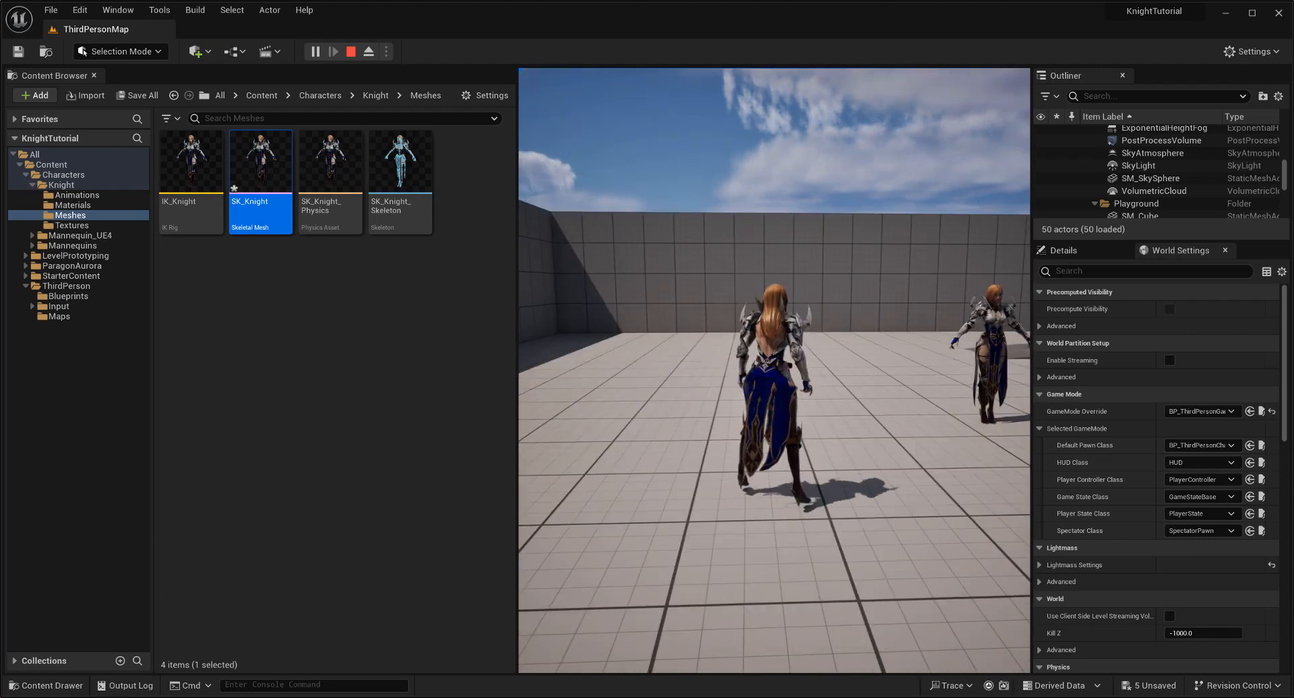
pyautogui.press('Escape')
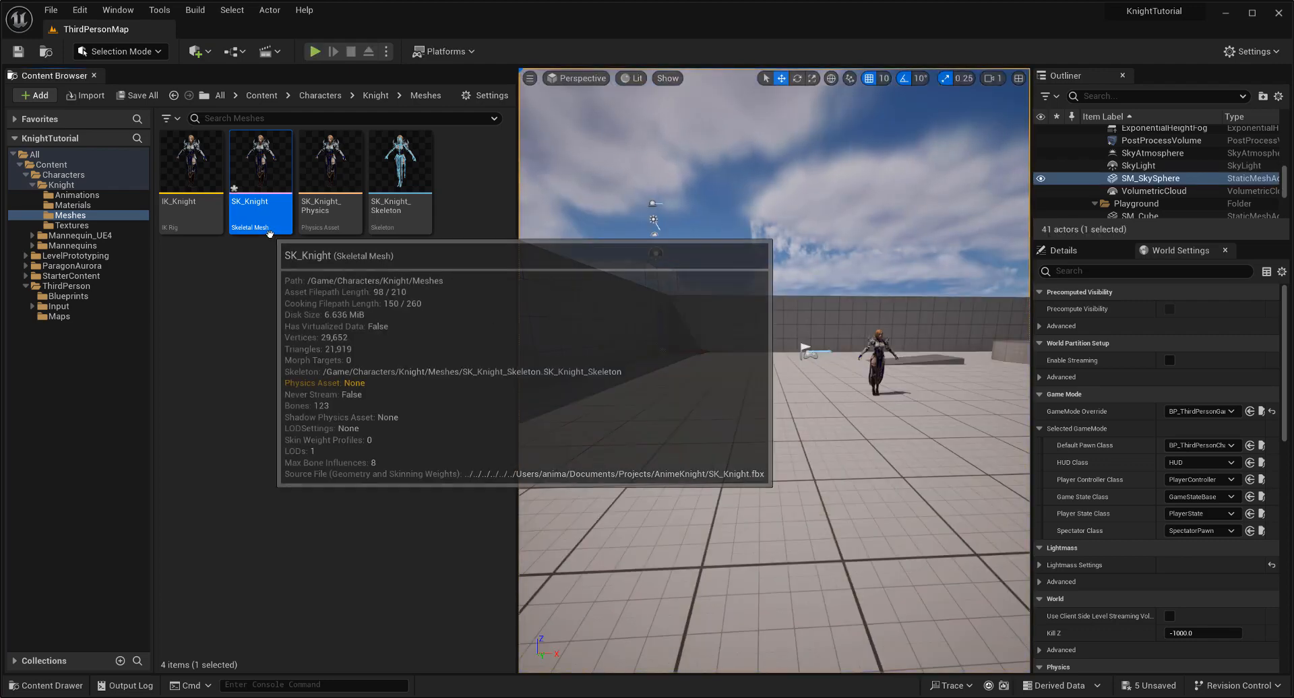
# Reopen SK_Knight, finish cloth painting with the Clothing window closed, check the cloth in the preview, and close the mesh editor
pyautogui.doubleClick(269, 229)
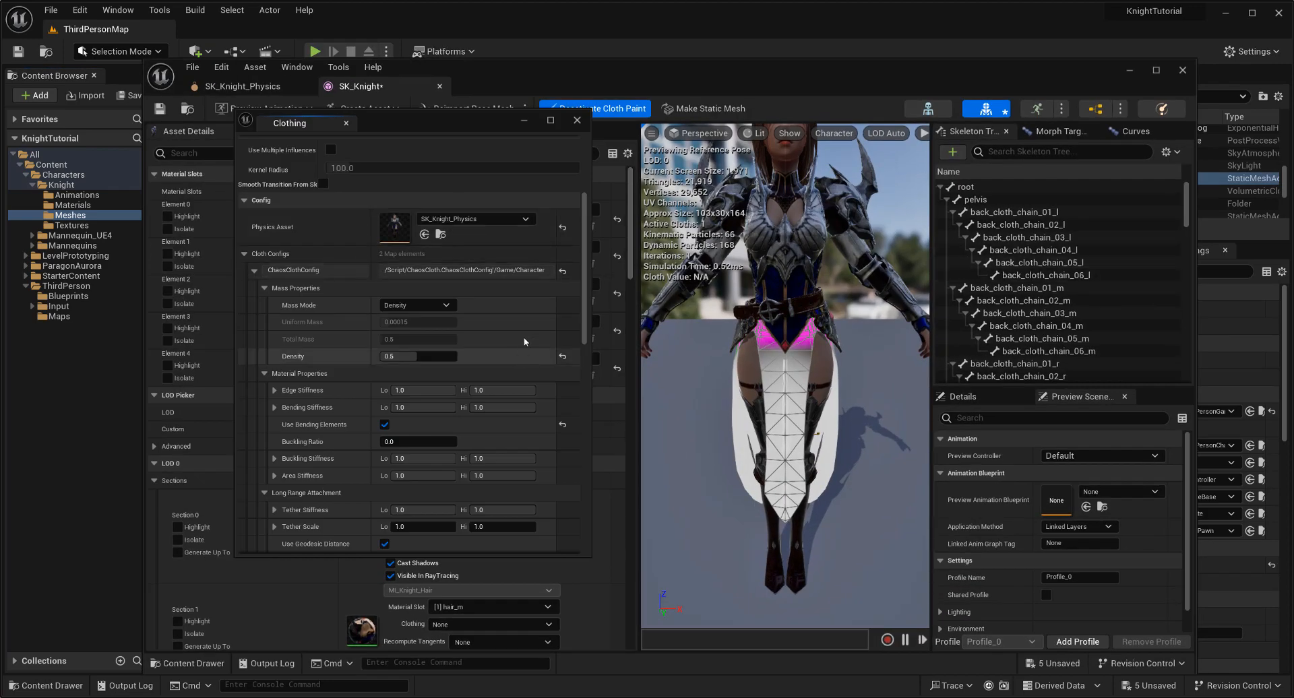
pyautogui.scroll(-2, 528, 365)
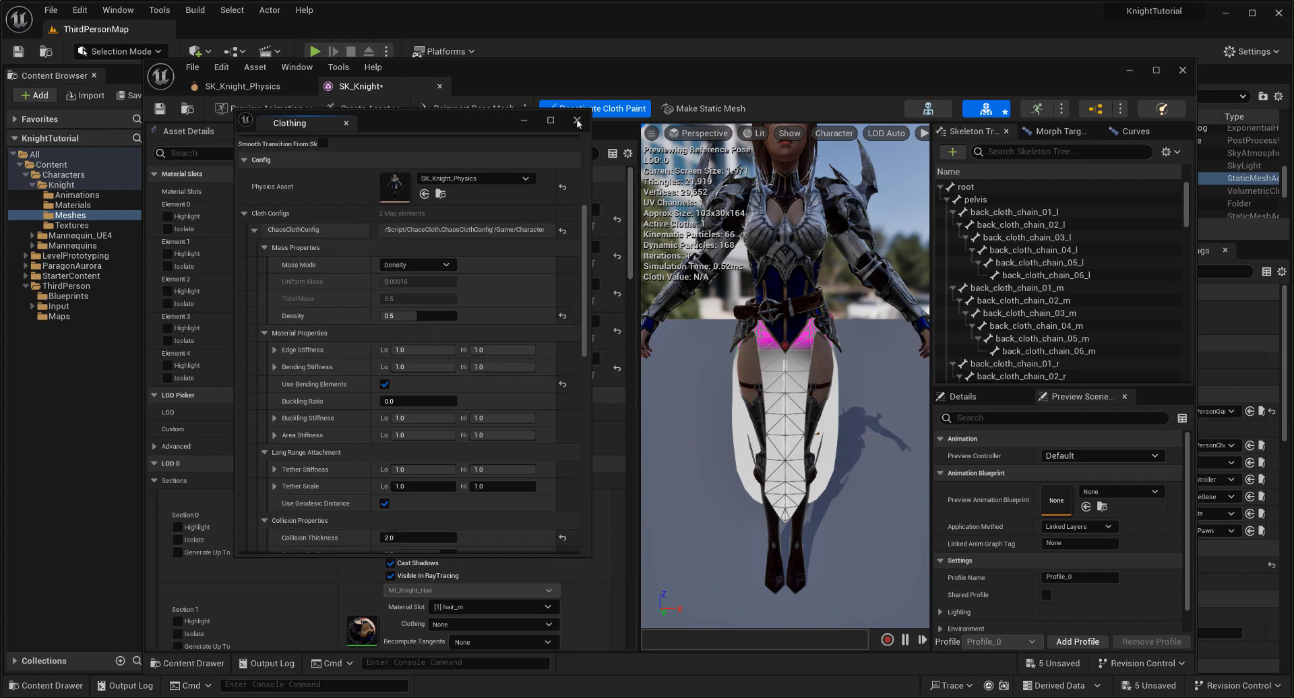
pyautogui.click(577, 121)
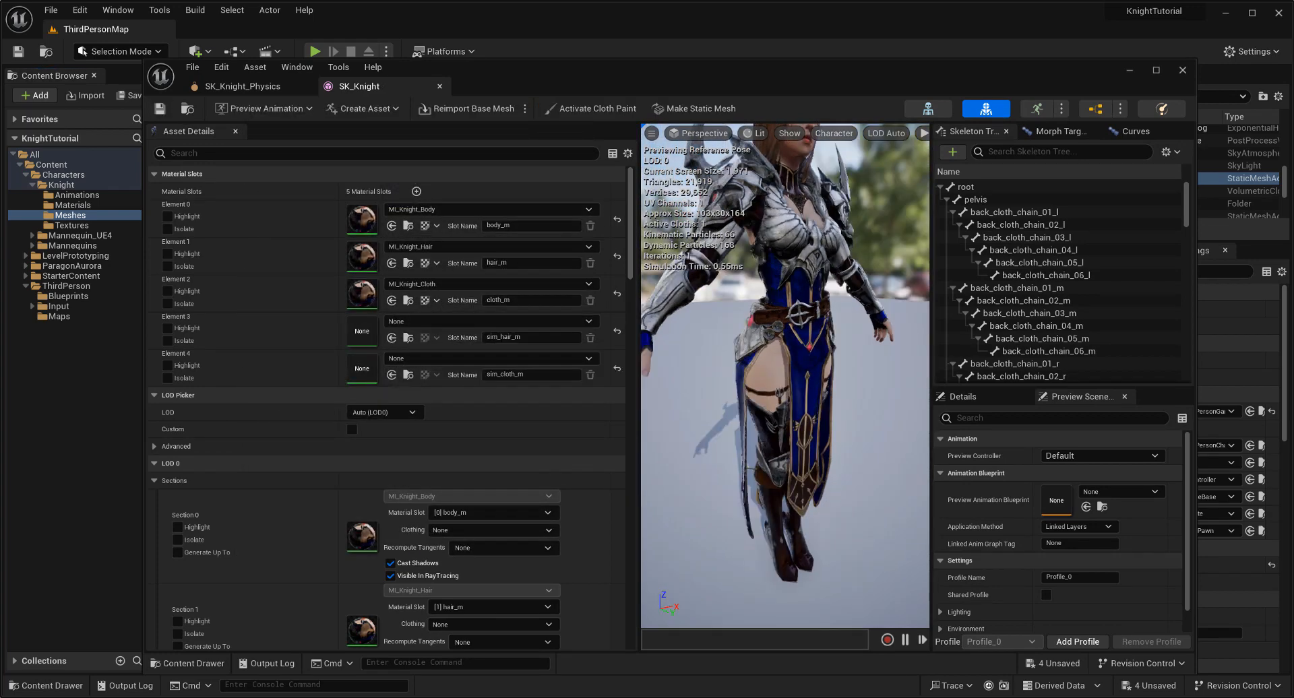
pyautogui.keyDown('alt'); pyautogui.moveTo(785, 378); pyautogui.dragTo(896, 367); pyautogui.keyUp('alt')
pyautogui.scroll(-4, 785, 378)
pyautogui.keyDown('alt'); pyautogui.moveTo(785, 377); pyautogui.dragTo(920, 381); pyautogui.keyUp('alt')
pyautogui.keyDown('alt'); pyautogui.moveTo(785, 378); pyautogui.dragTo(863, 399); pyautogui.keyUp('alt')
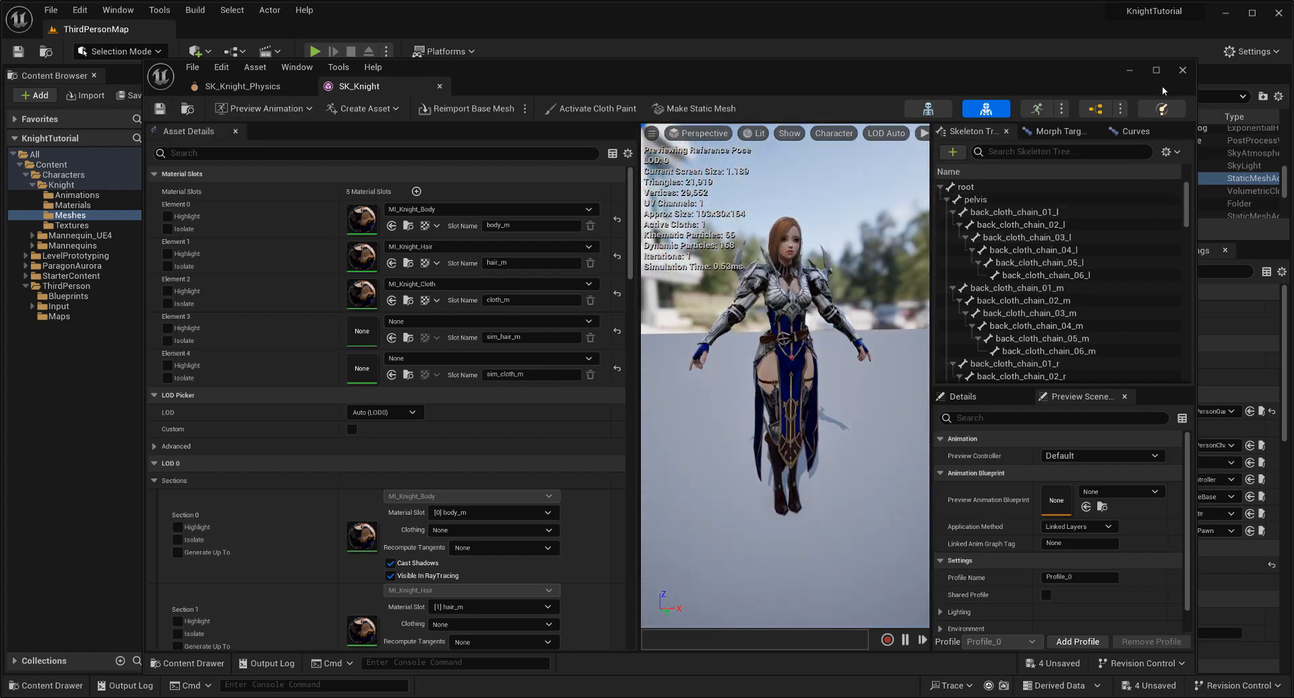
pyautogui.click(1183, 70)
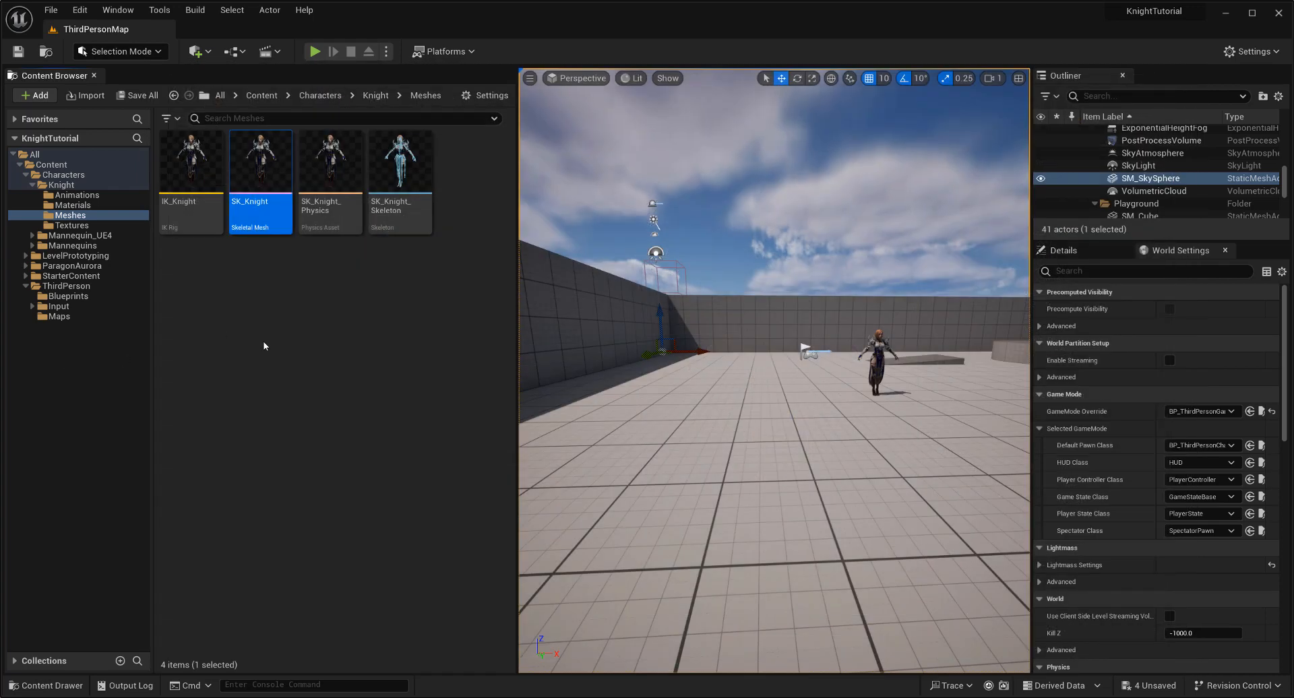
# Open the RTG_Mannequin IK Retargeter from the Mannequins Rigs folder and frame the knight next to the mannequin
pyautogui.click(82, 204)
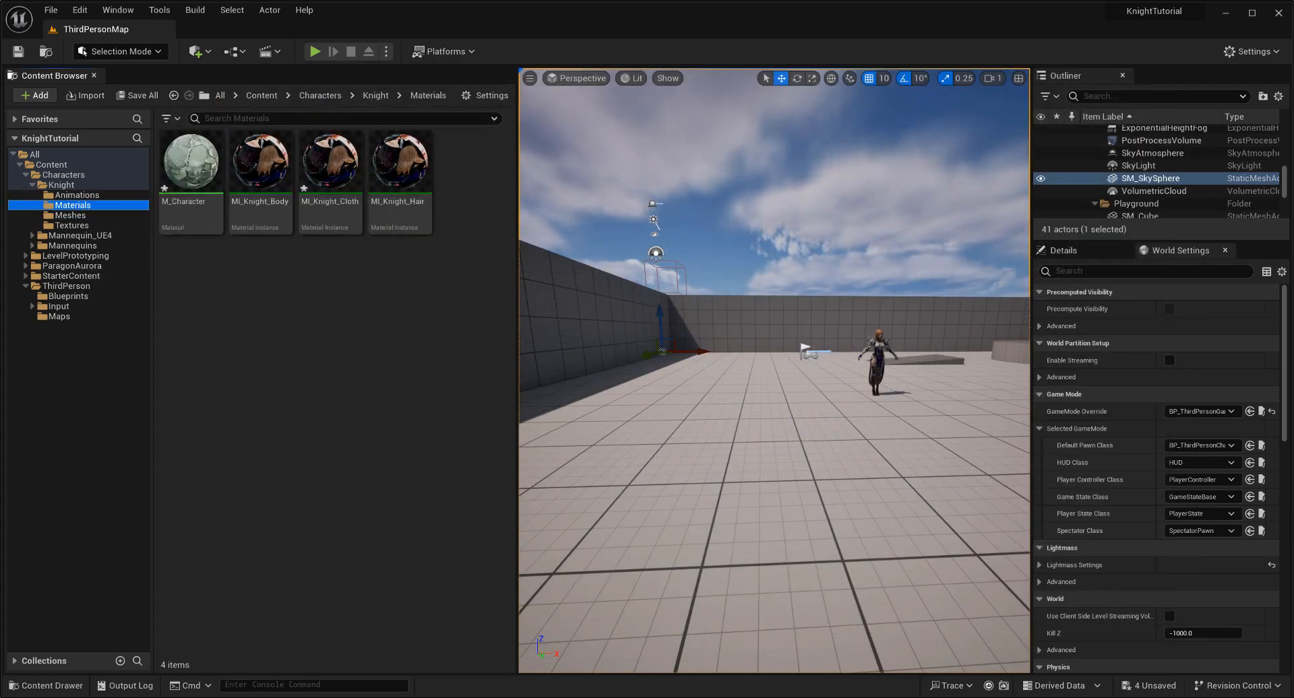
pyautogui.click(77, 195)
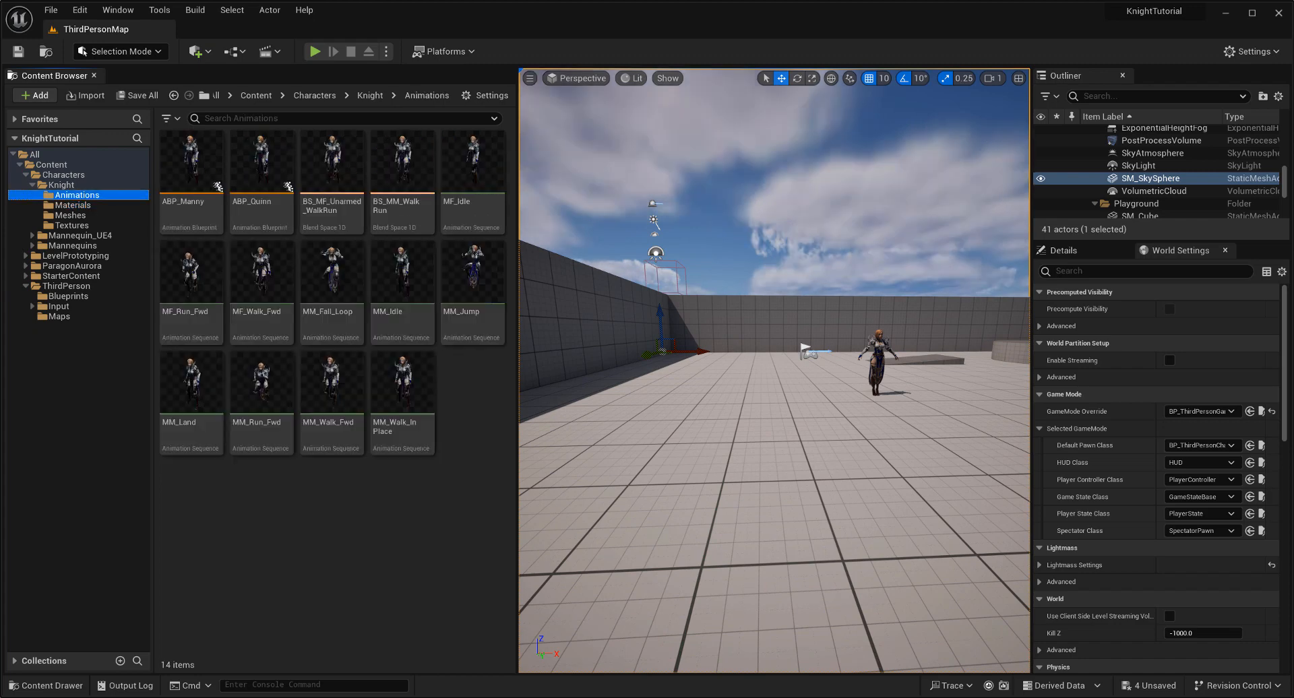
pyautogui.doubleClick(72, 245)
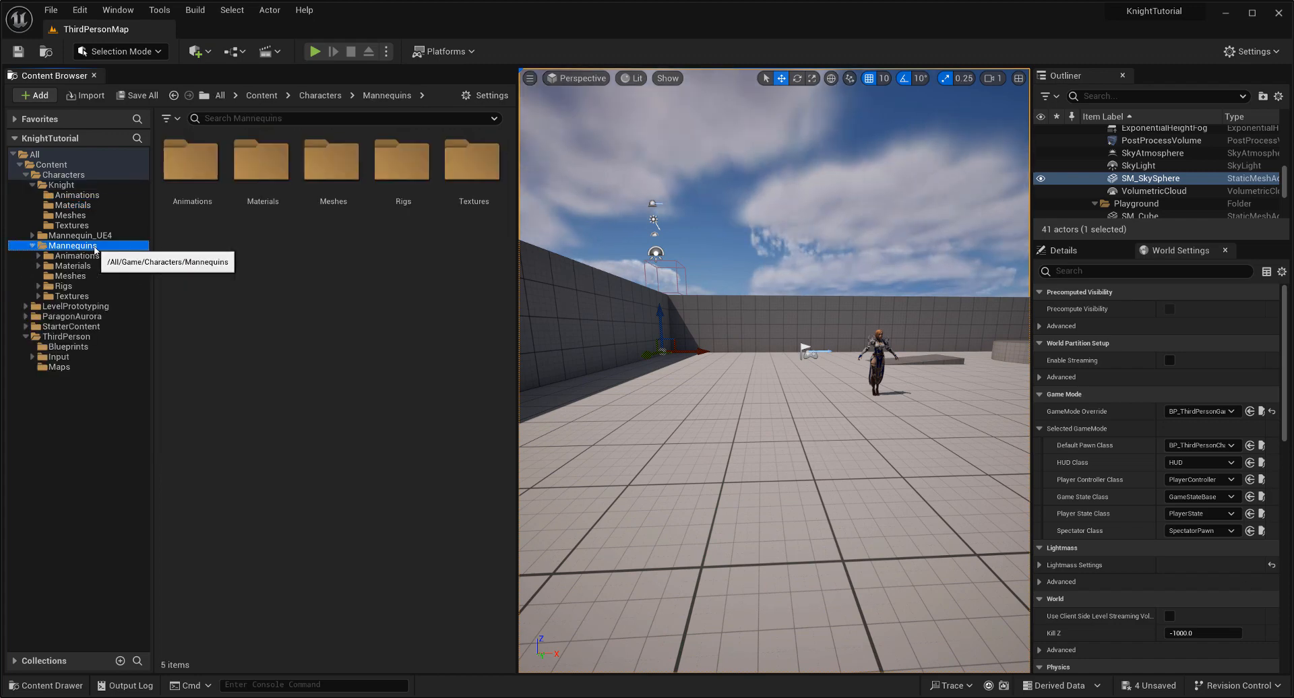
pyautogui.click(396, 204)
pyautogui.doubleClick(395, 205)
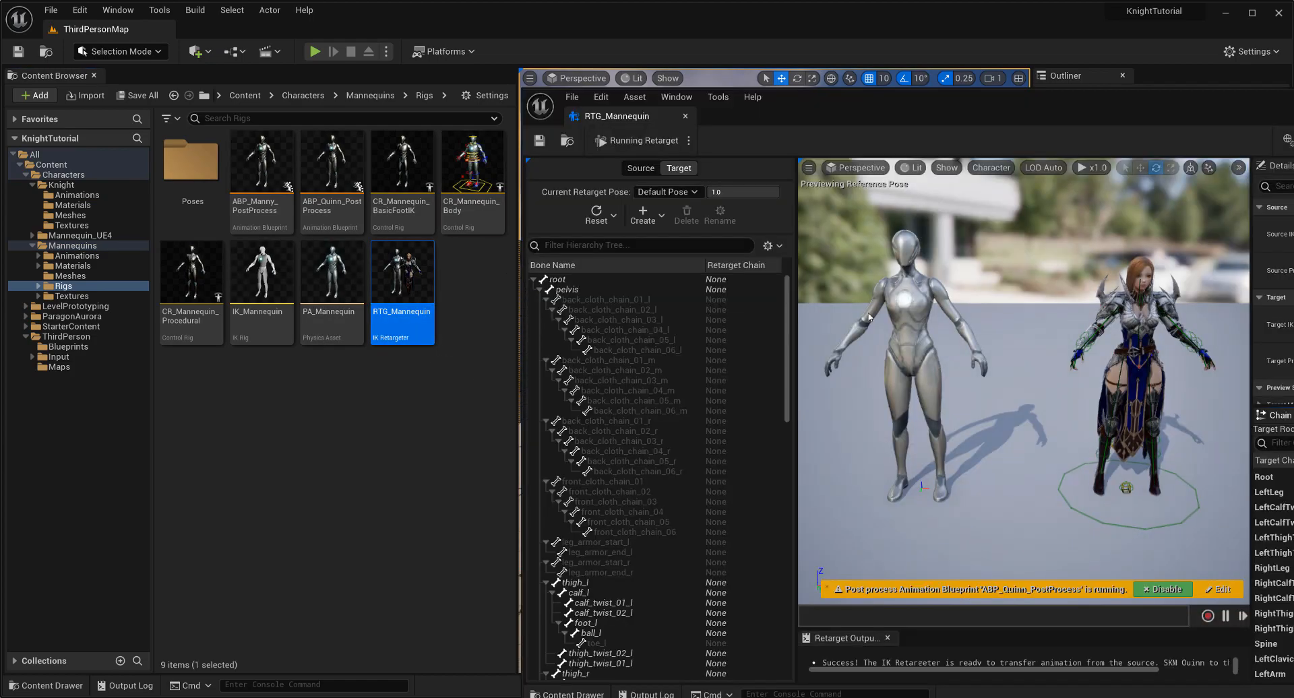
pyautogui.moveTo(1028, 107); pyautogui.dragTo(681, 96)
pyautogui.scroll(4, 824, 377)
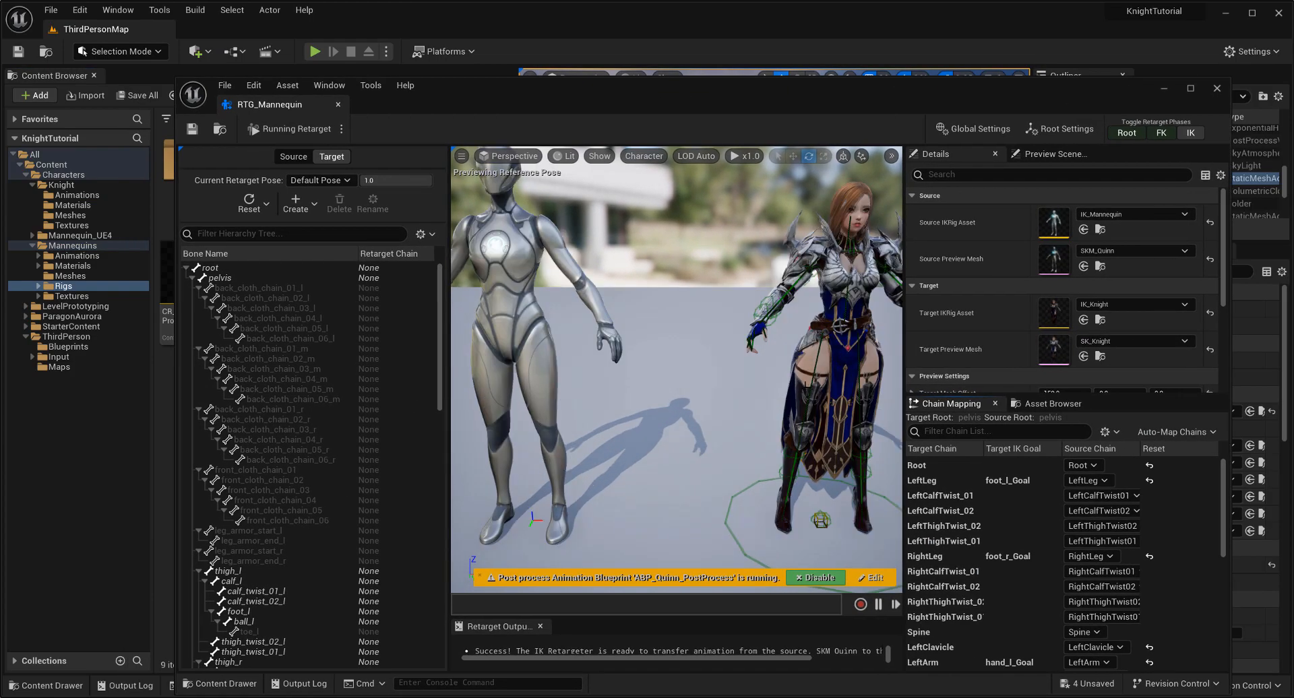
pyautogui.keyDown('alt'); pyautogui.moveTo(824, 377); pyautogui.dragTo(825, 350); pyautogui.keyUp('alt')
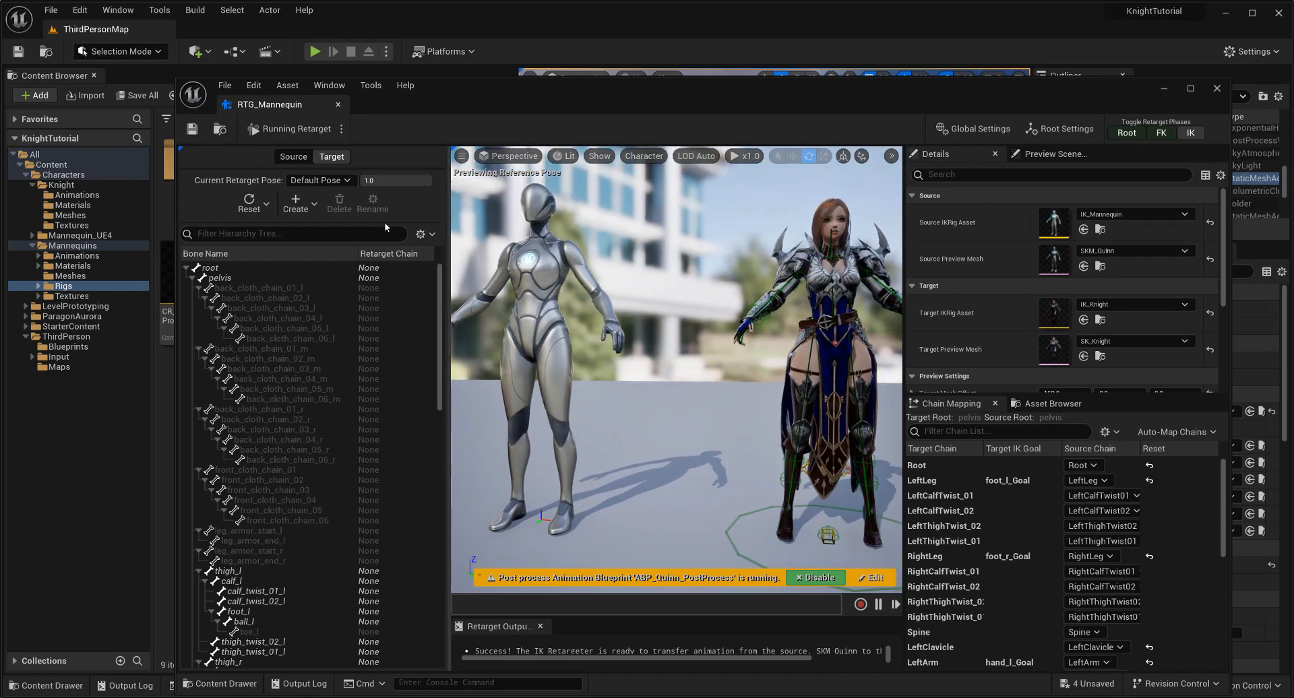
# Switch the retargeter to editing the retarget pose and rotate the knight's foot_r bone to a -10° Y offset
pyautogui.click(341, 129)
pyautogui.click(376, 165)
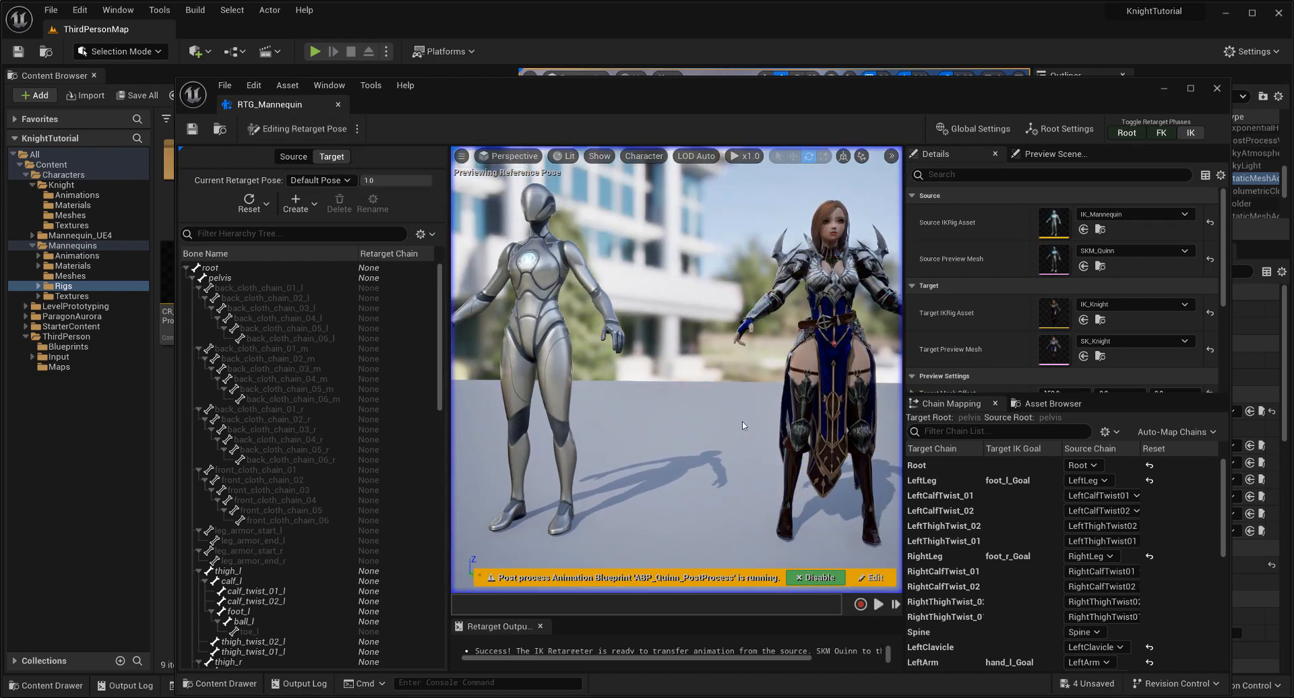
pyautogui.scroll(-5, 303, 416)
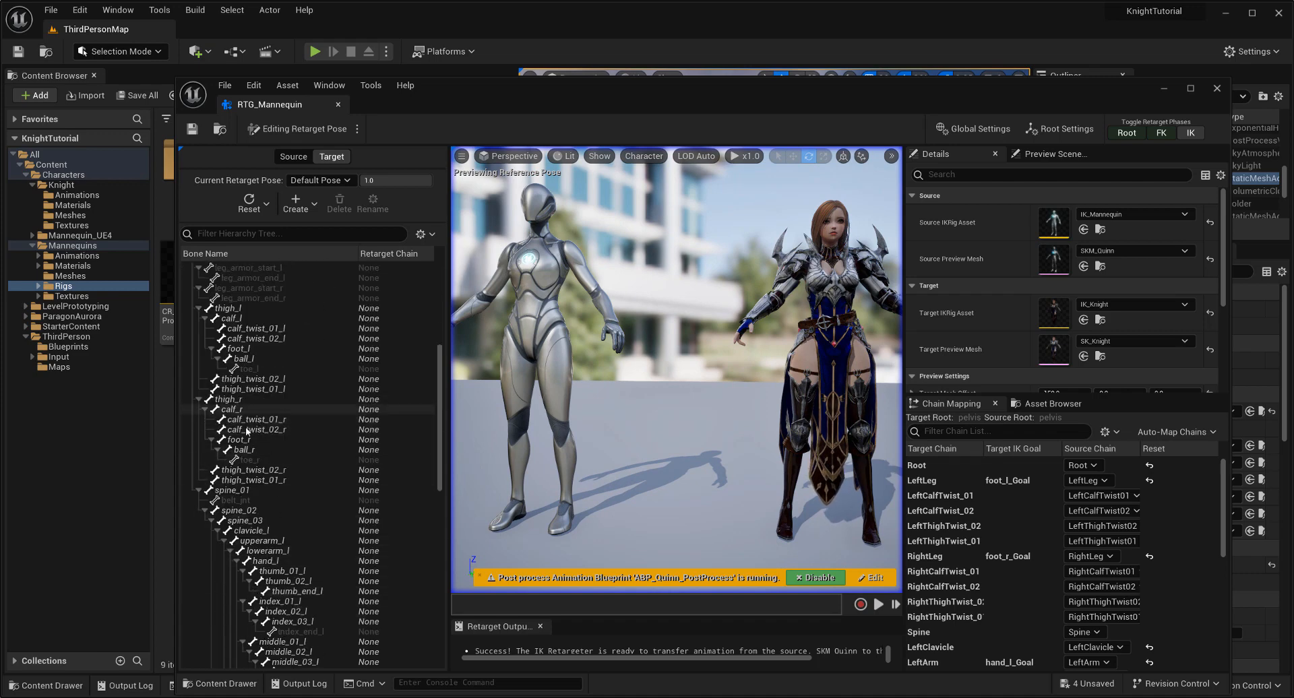
pyautogui.click(239, 440)
pyautogui.moveTo(761, 459); pyautogui.dragTo(754, 449)
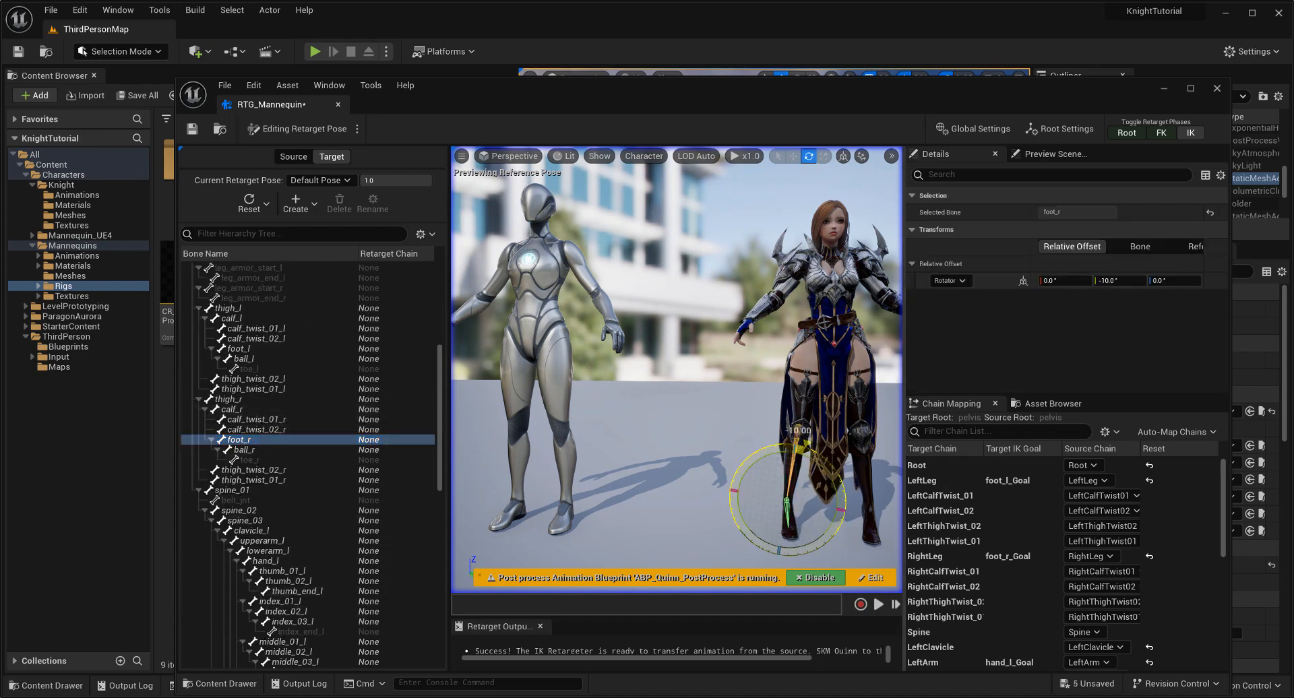
# Rotate the knight's foot_l and foot_r bones to a -10° X offset each in the retarget pose
pyautogui.click(238, 349)
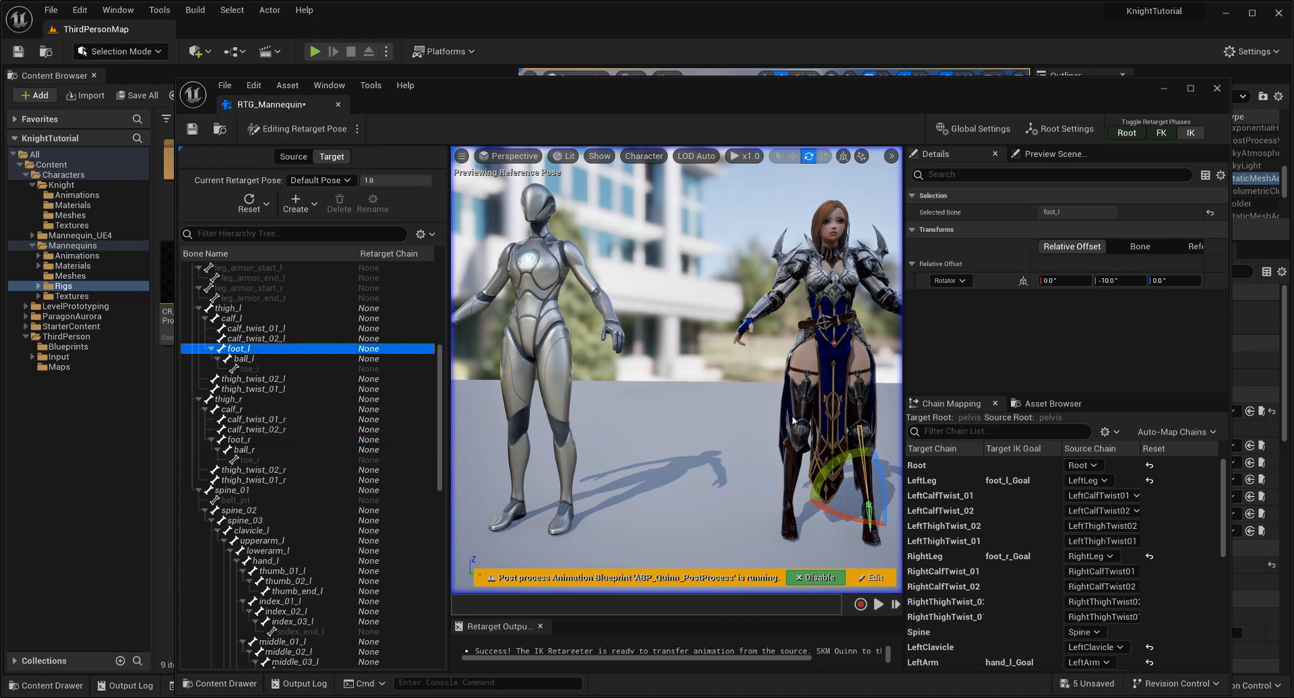
pyautogui.press('f')
pyautogui.scroll(-8, 716, 445)
pyautogui.keyDown('alt'); pyautogui.moveTo(715, 442); pyautogui.dragTo(711, 478); pyautogui.keyUp('alt')
pyautogui.scroll(2, 715, 442)
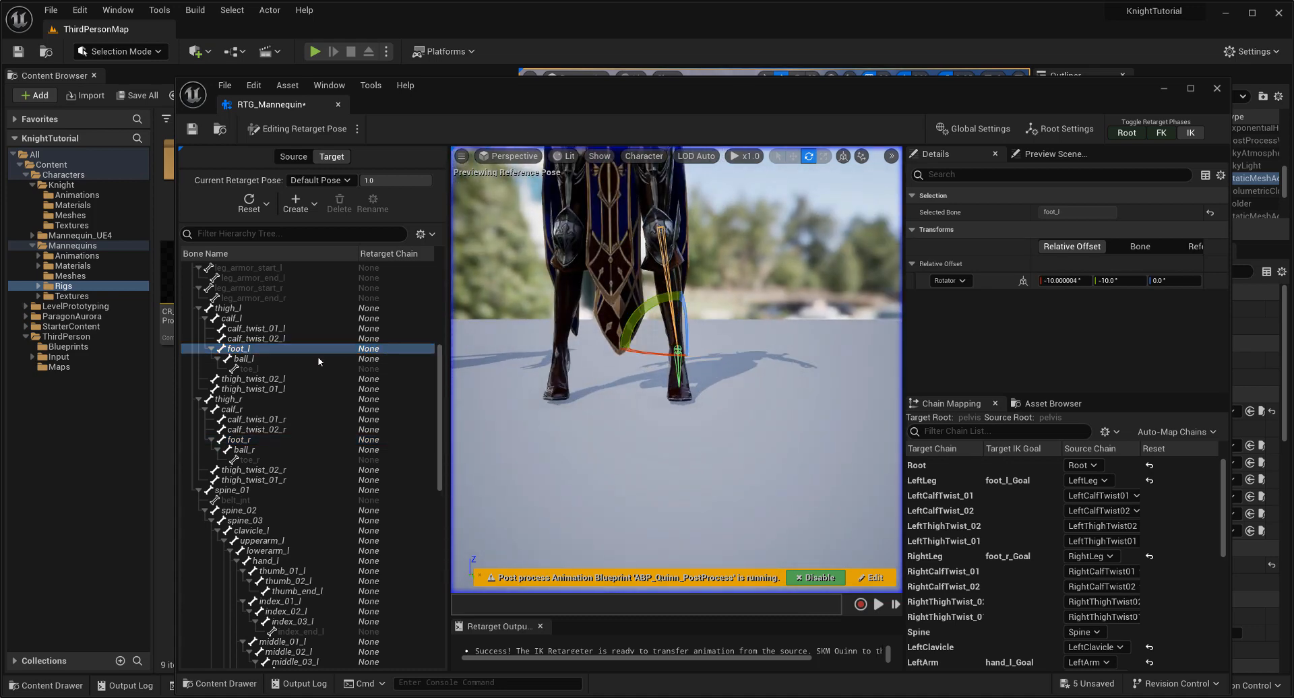
pyautogui.click(255, 440)
pyautogui.moveTo(608, 381)
pyautogui.keyDown('alt'); pyautogui.mouseDown()
pyautogui.moveTo(607, 465)
pyautogui.moveTo(633, 377)
pyautogui.mouseUp(); pyautogui.keyUp('alt')
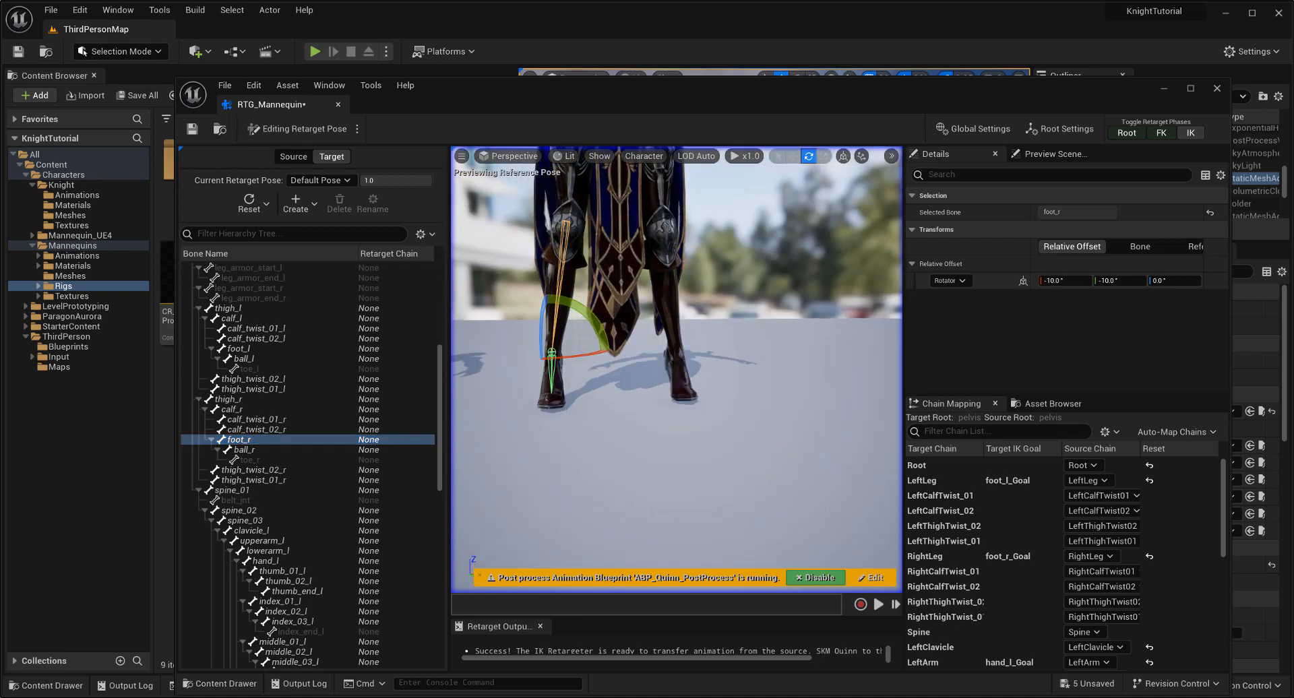
pyautogui.keyDown('alt'); pyautogui.moveTo(637, 441); pyautogui.dragTo(573, 441, button='right'); pyautogui.keyUp('alt')
pyautogui.scroll(3, 698, 421)
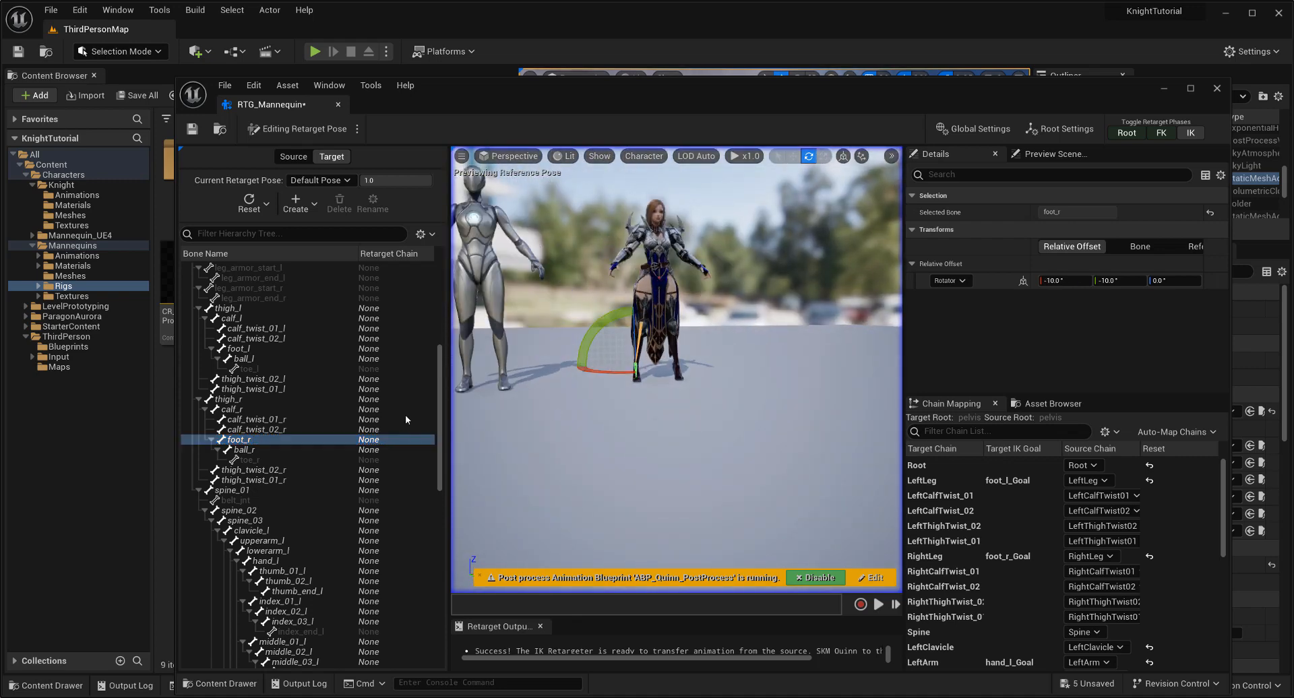
# Select the thigh_r bone and set the viewport's rotation snap to 5°
pyautogui.click(229, 400)
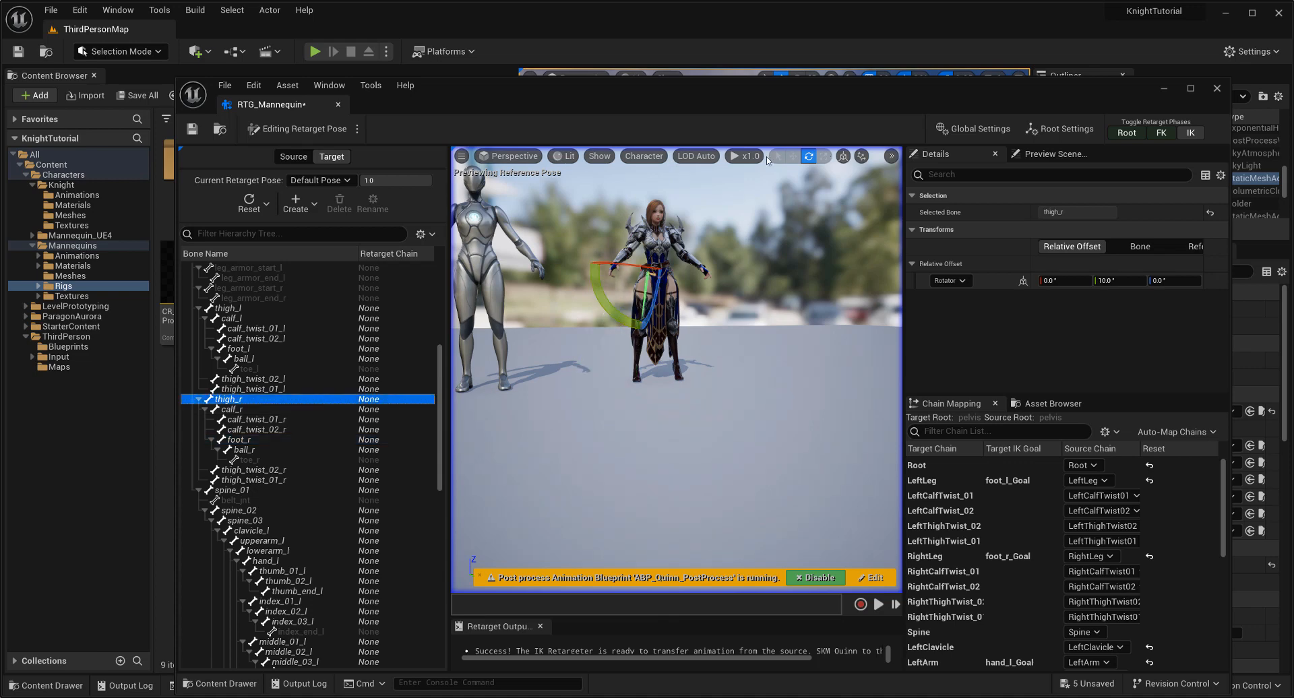
pyautogui.moveTo(875, 111); pyautogui.dragTo(869, 121)
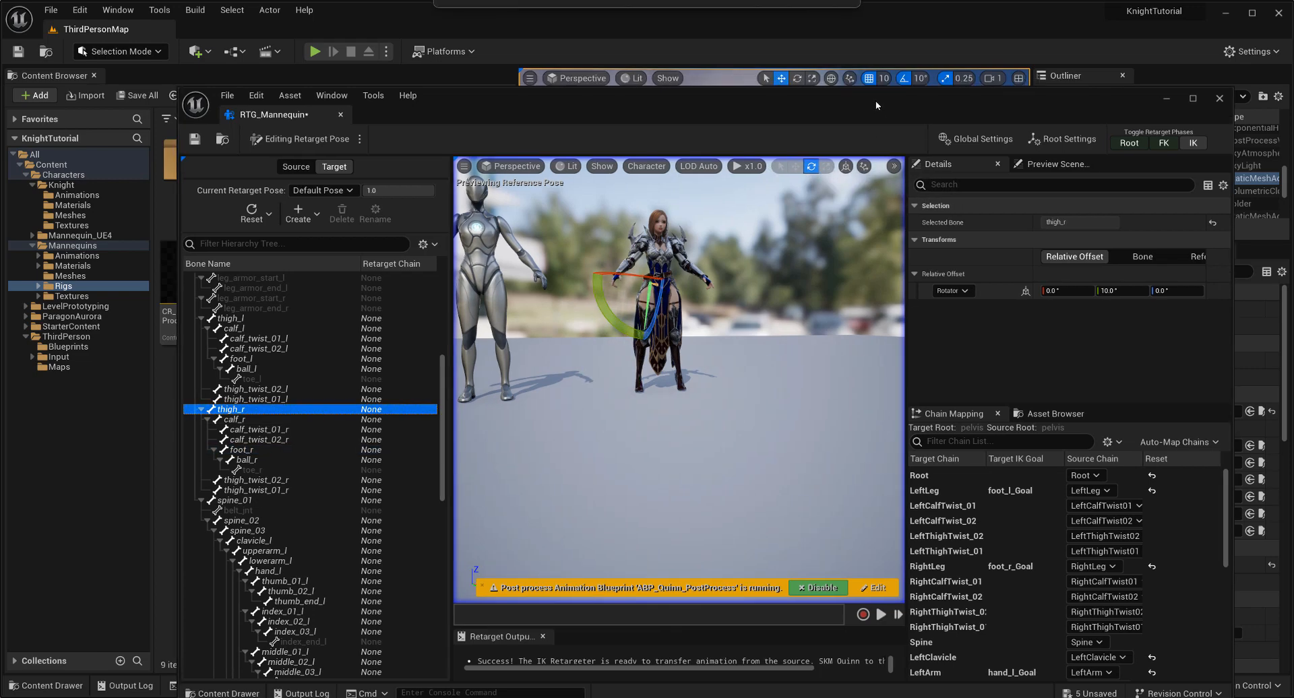
pyautogui.click(885, 168)
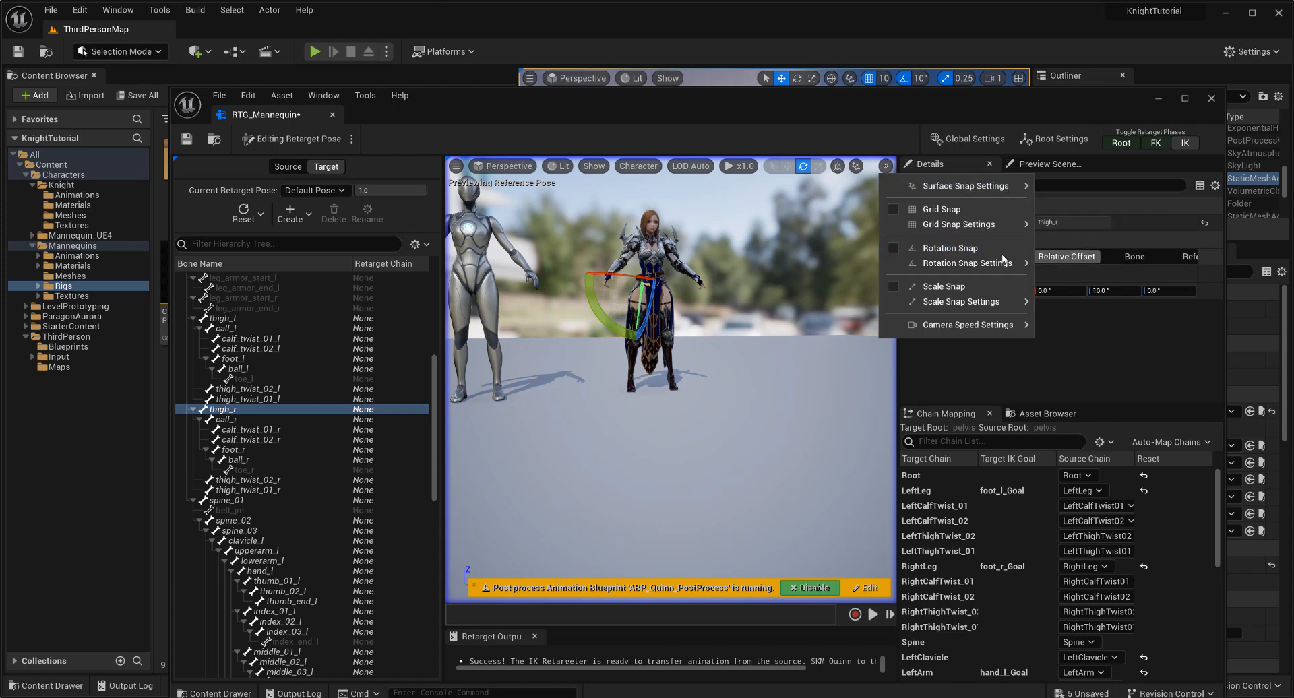
pyautogui.moveTo(1004, 261)
pyautogui.click(1048, 285)
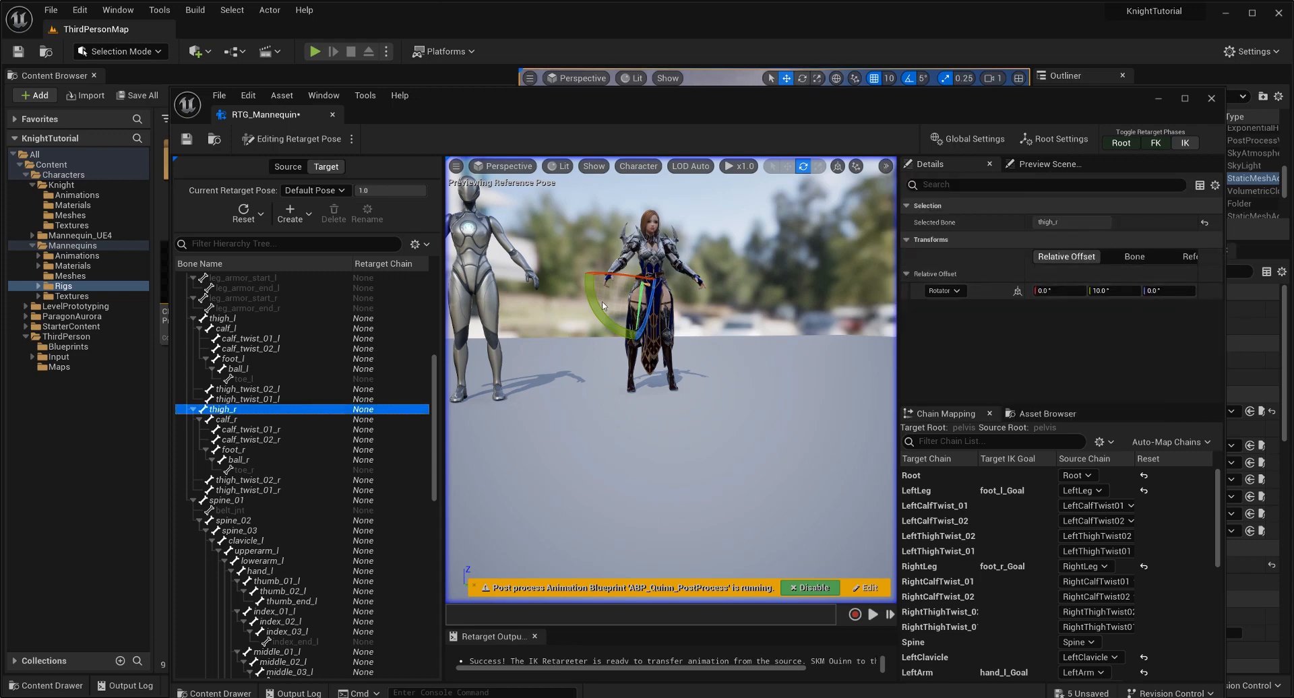
# Rotate the thigh_r and thigh_l bones to bring the knight's legs closer together, giving thigh_l a 5° Y offset
pyautogui.scroll(5, 602, 306)
pyautogui.moveTo(579, 232); pyautogui.dragTo(585, 237)
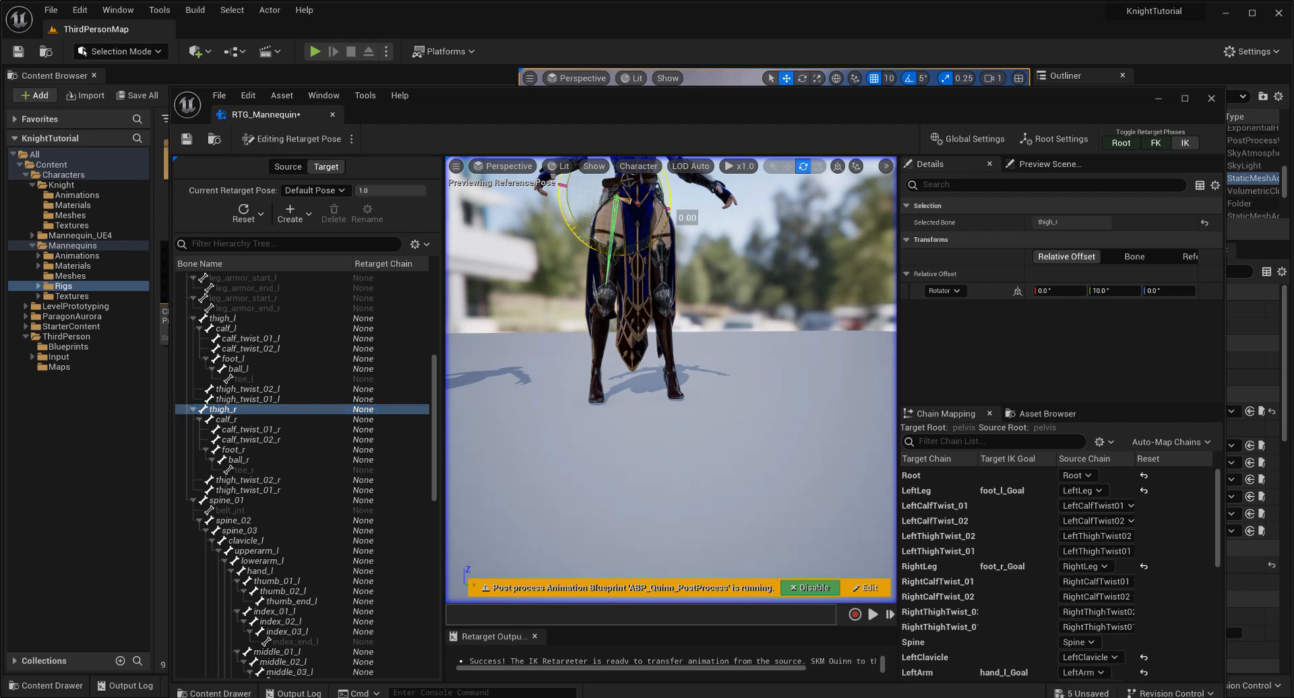
pyautogui.click(233, 318)
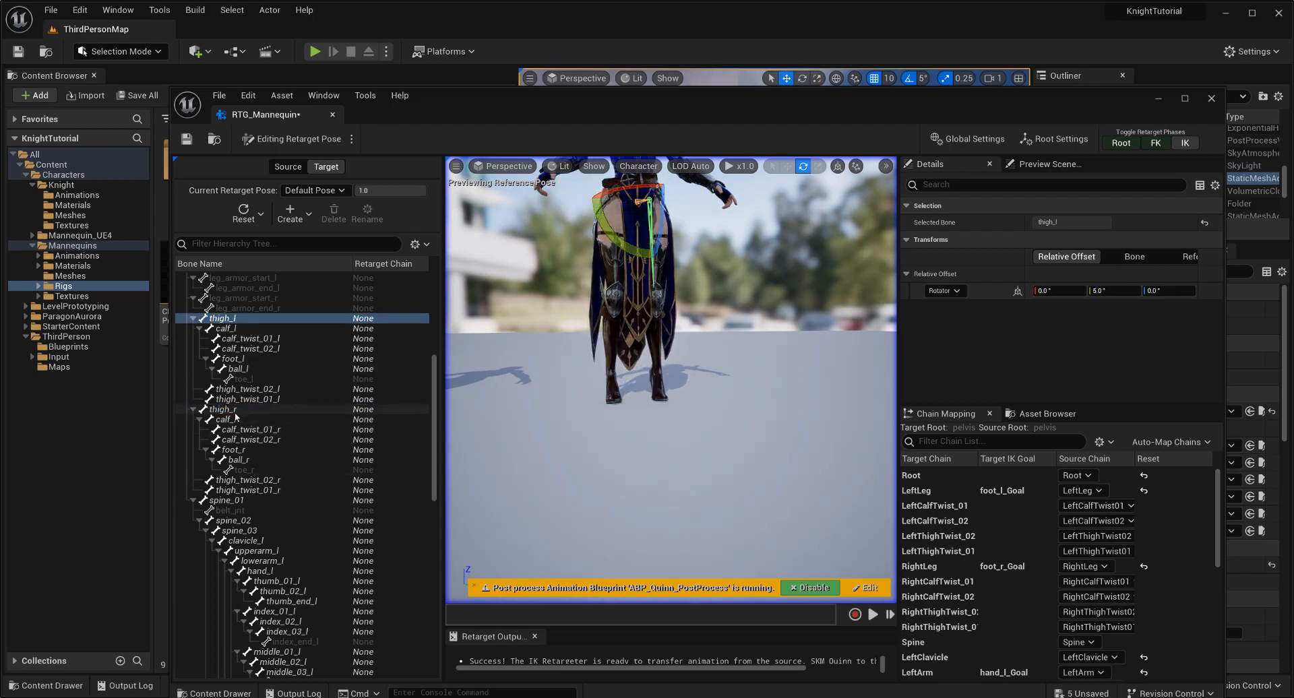
# Rotate foot_r and foot_l to suit the narrower stance, with foot_l offset about -9.9°, -5.1° and -0.9°
pyautogui.click(232, 449)
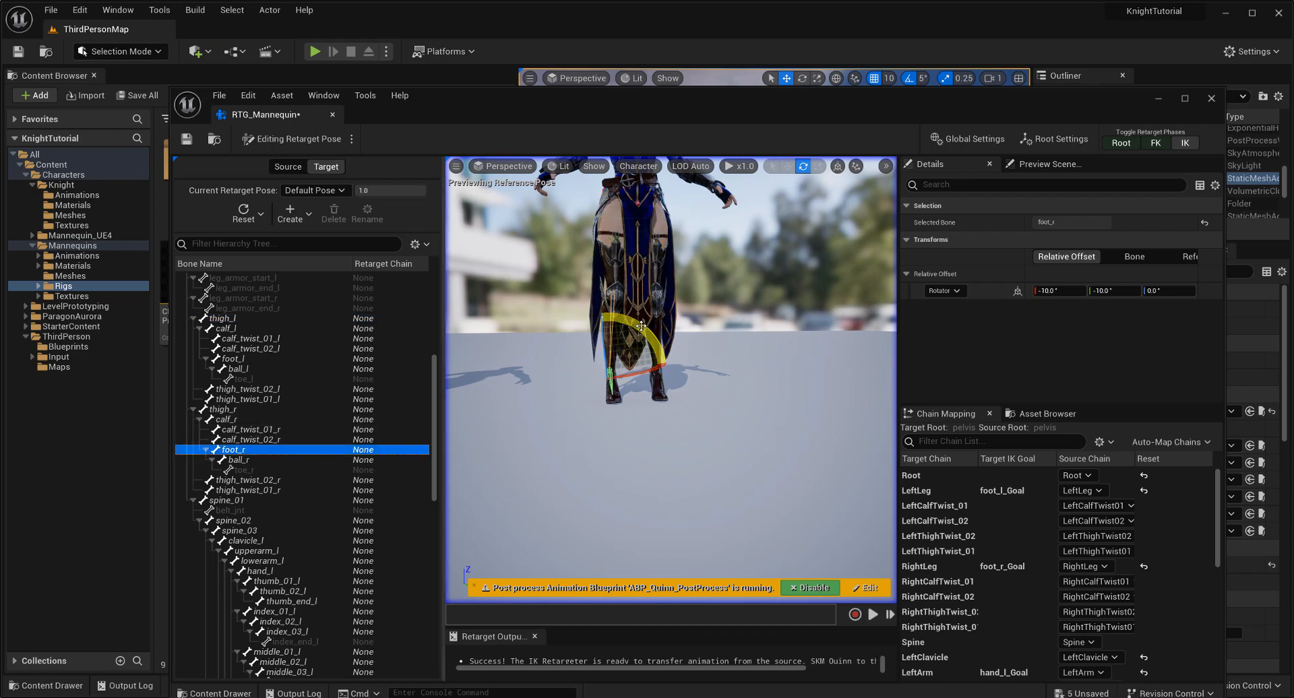
pyautogui.moveTo(641, 327); pyautogui.dragTo(307, 426)
pyautogui.click(233, 359)
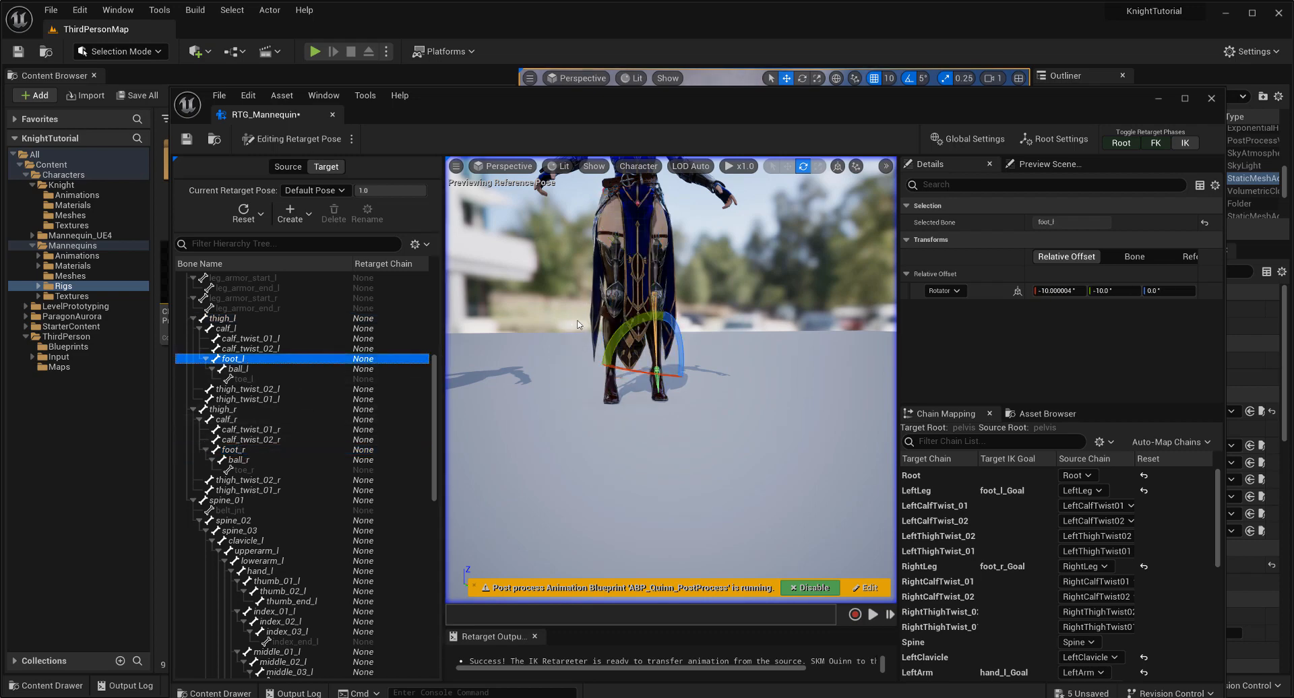
pyautogui.moveTo(634, 326); pyautogui.dragTo(619, 333)
pyautogui.scroll(-3, 571, 381)
pyautogui.moveTo(571, 381); pyautogui.dragTo(623, 432, button='right')
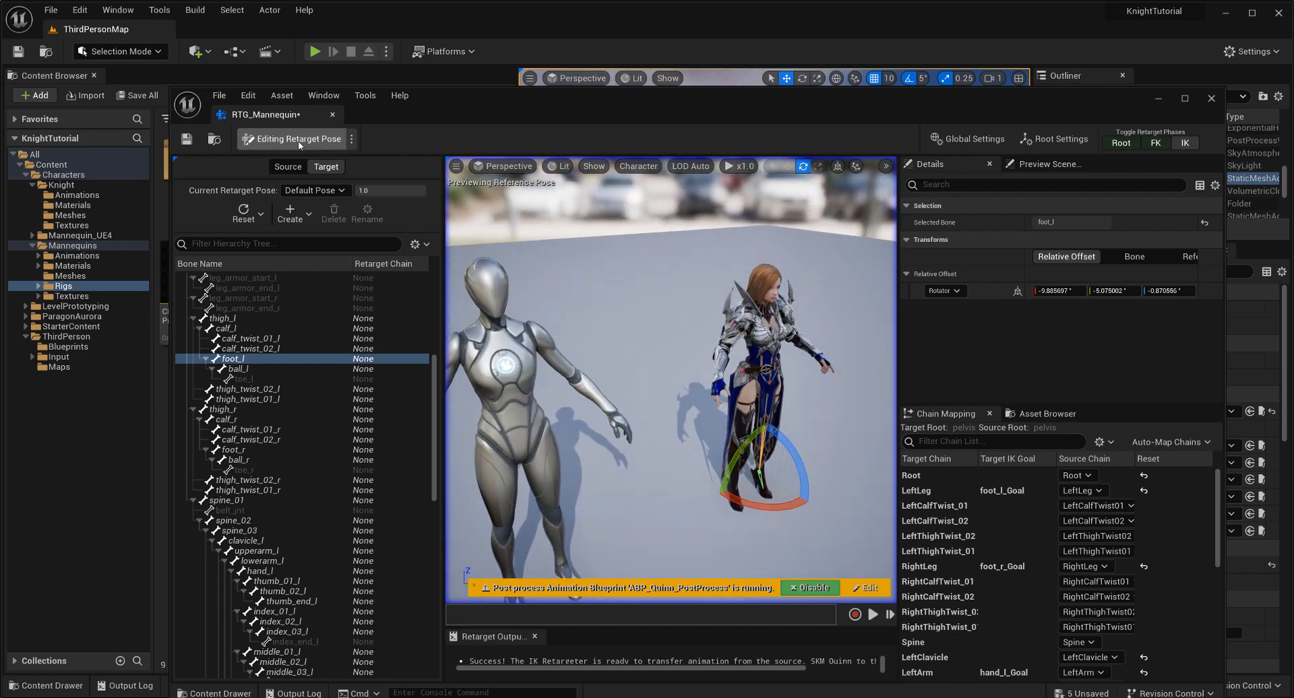
# Switch the retargeter back to running the retarget and search its animation assets for "walk"
pyautogui.click(351, 140)
pyautogui.click(391, 160)
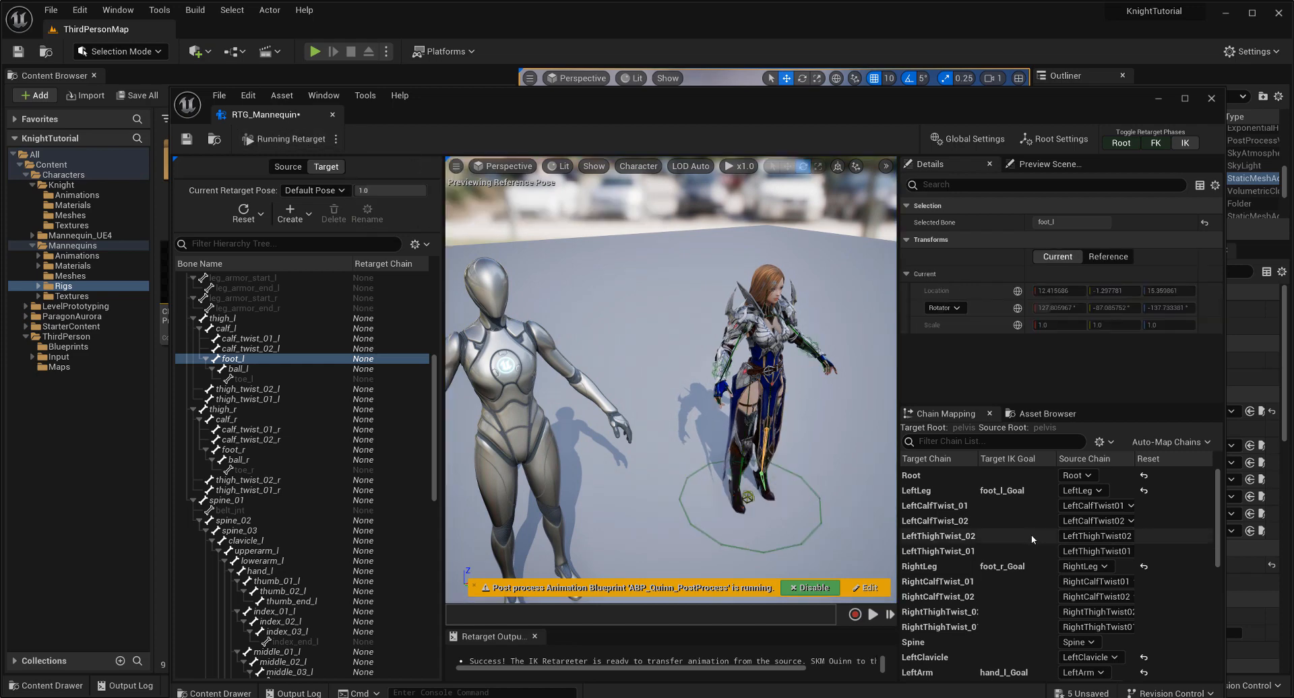
pyautogui.click(1025, 415)
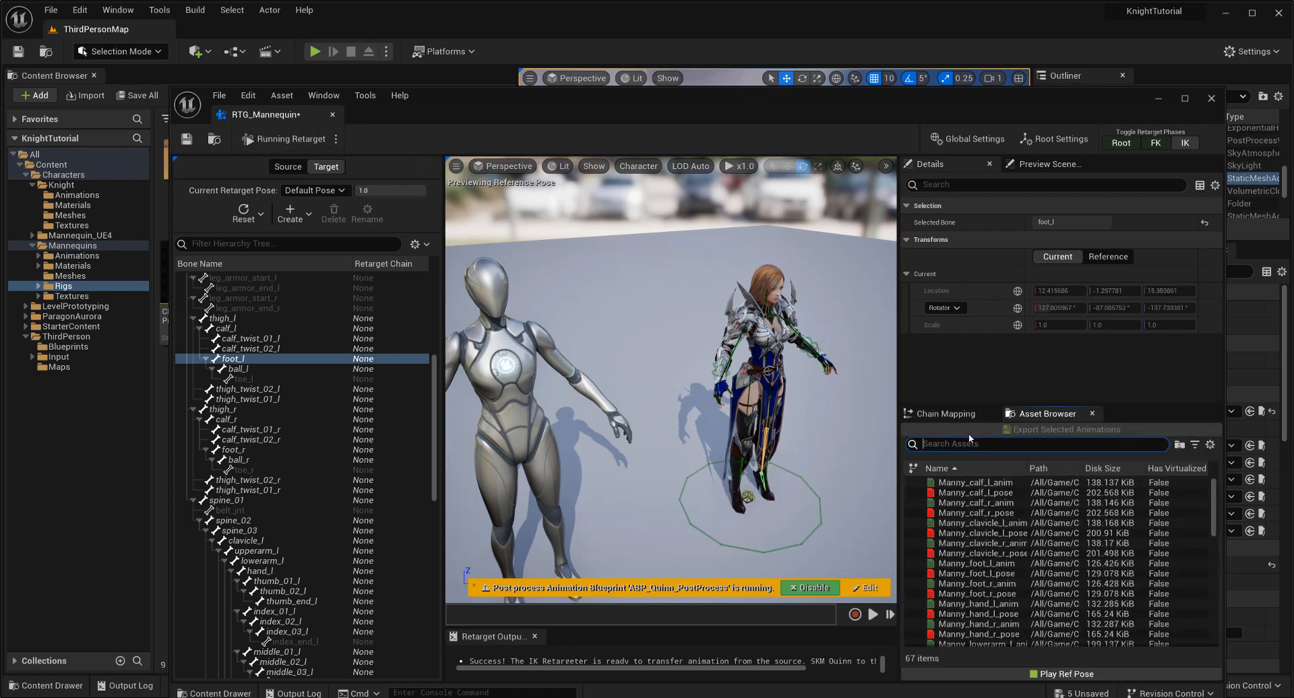
pyautogui.write('walk')
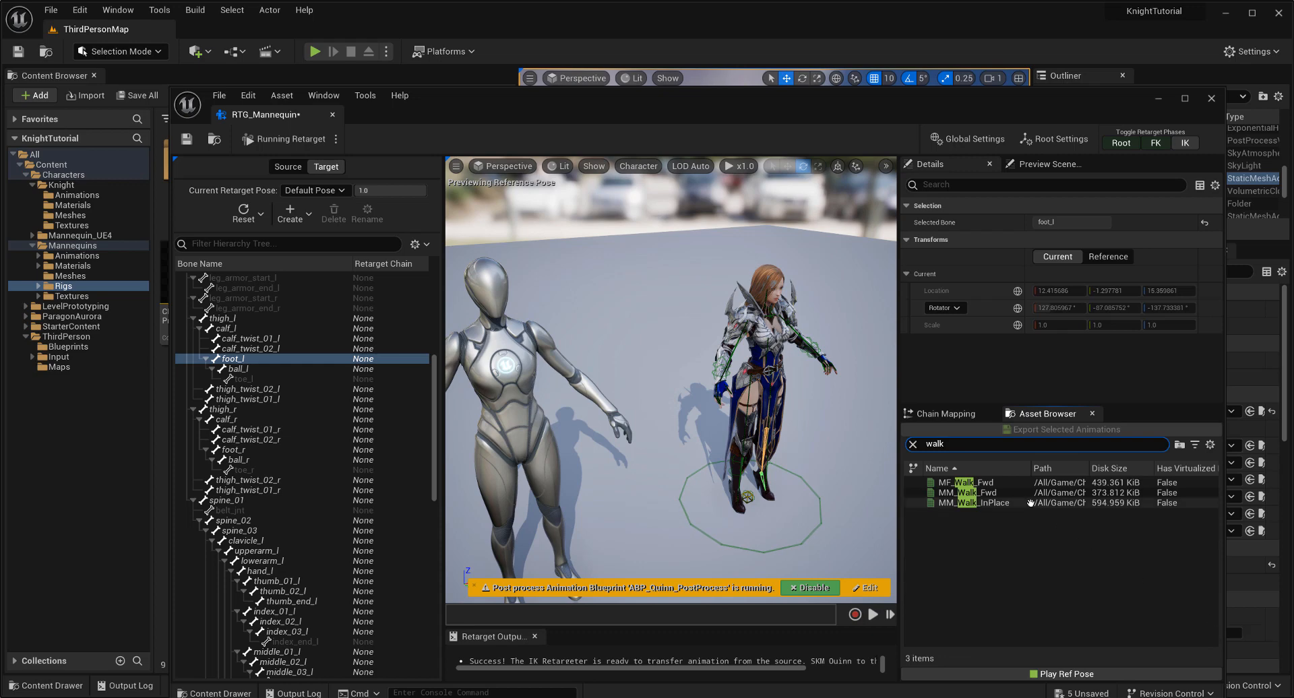
# Preview MM_Walk_InPlace, MM_Walk_Fwd and MF_Walk_Fwd on the knight to examine the leg motion
pyautogui.click(1030, 502)
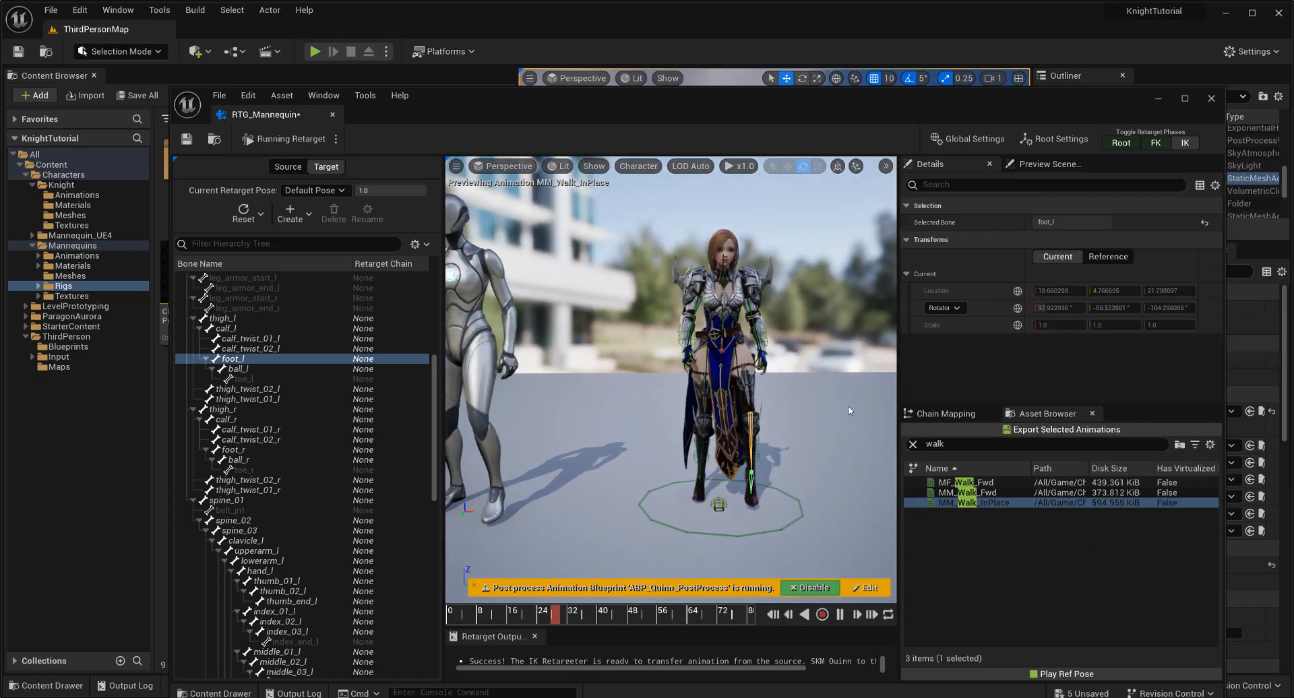
pyautogui.moveTo(842, 394); pyautogui.dragTo(783, 388, button='right')
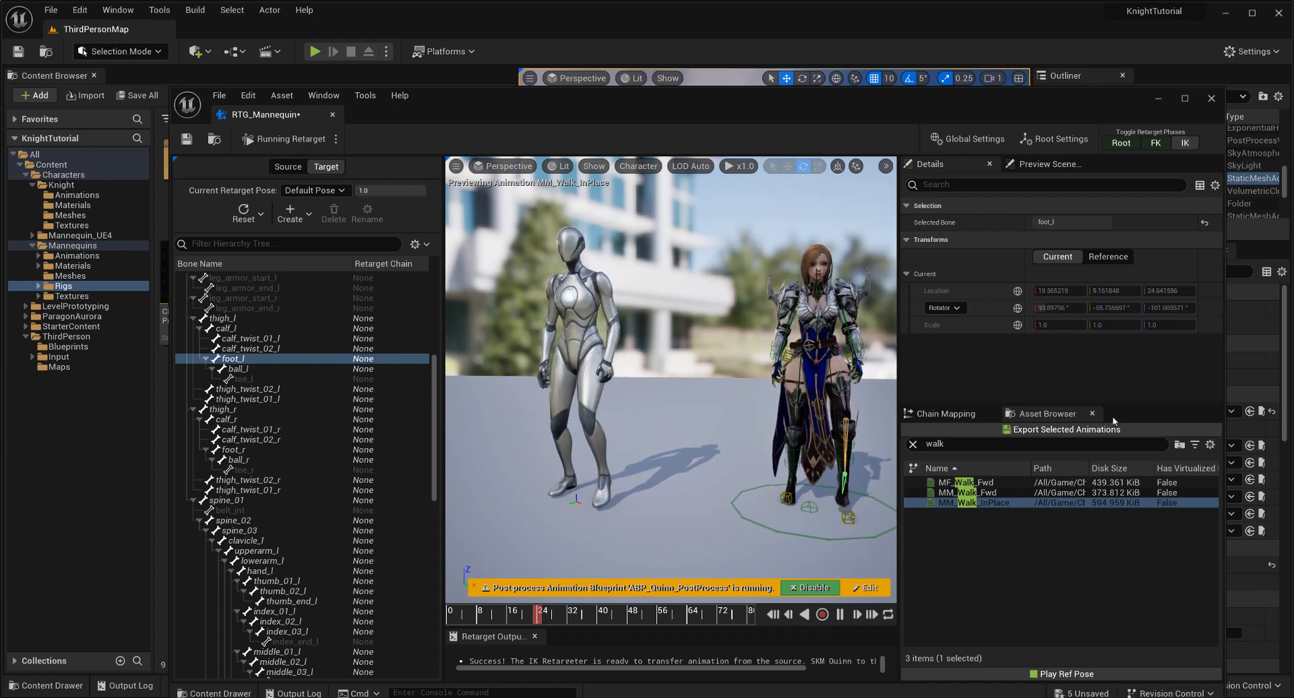
pyautogui.click(1066, 493)
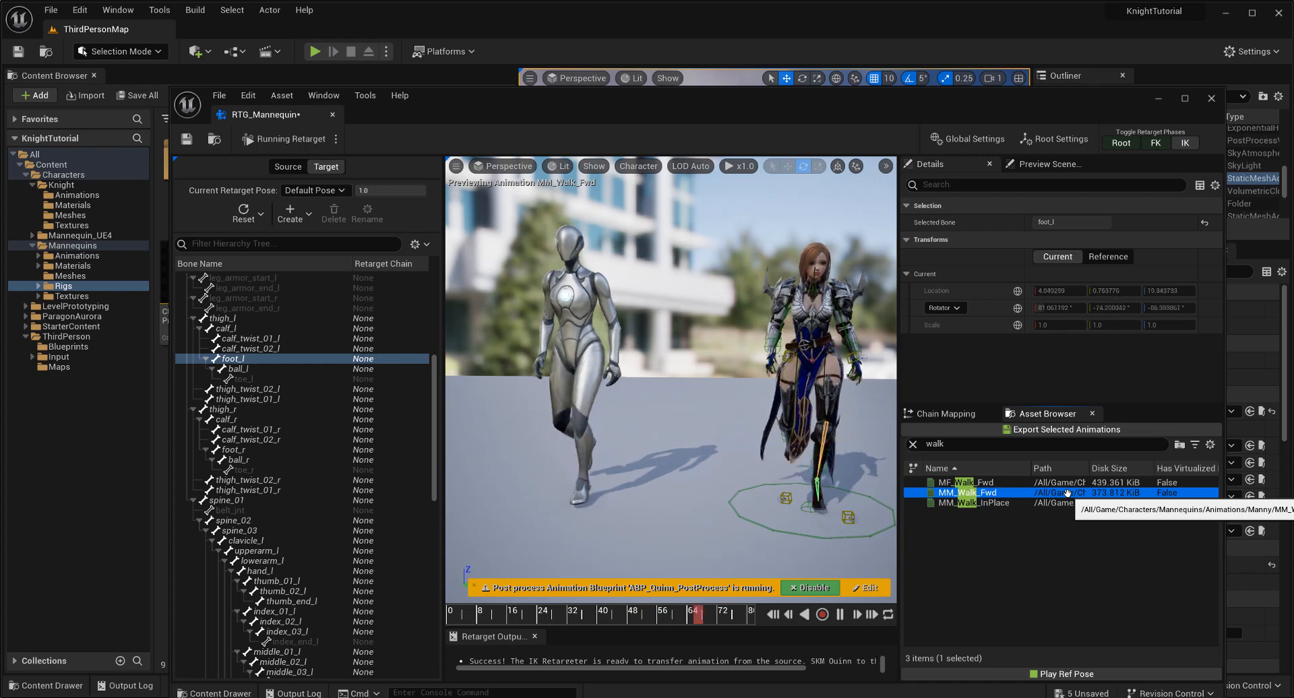
pyautogui.click(1067, 483)
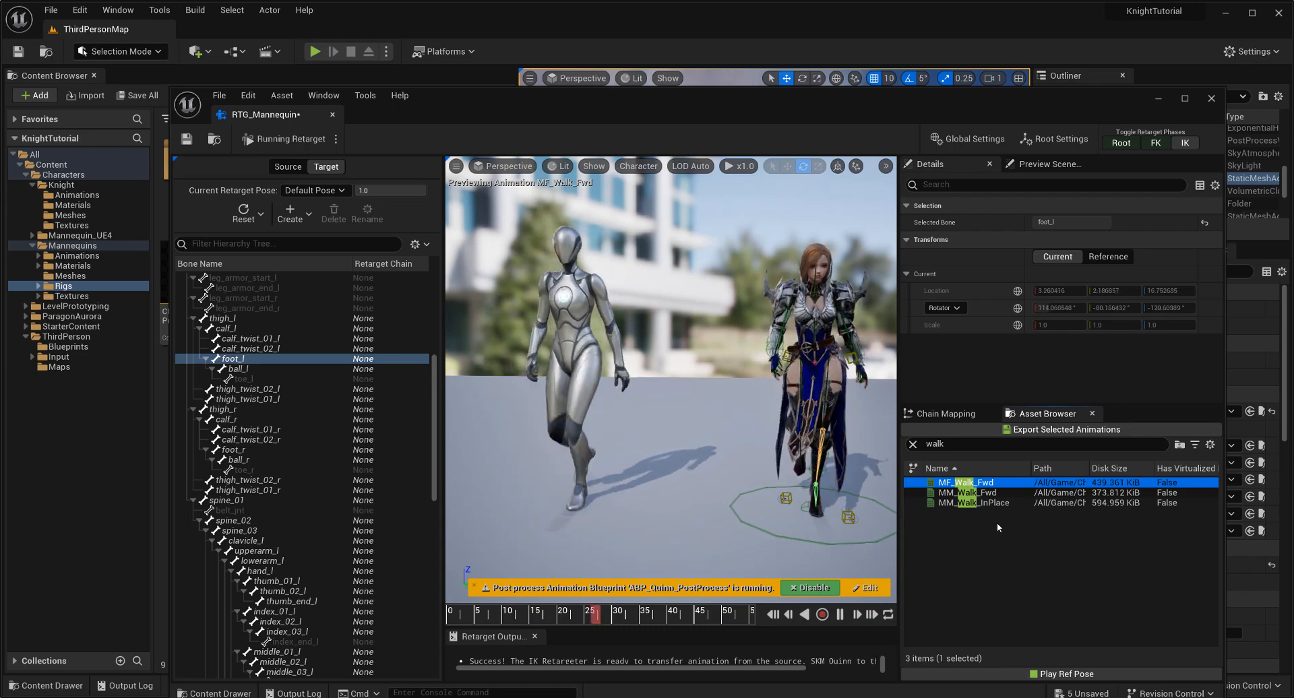
# Export the retargeted MF_Walk_Fwd, MM_Walk_Fwd and MM_Walk_InPlace animations into the Characters/Knight/Animations folder
pyautogui.moveTo(892, 97); pyautogui.dragTo(862, 67)
pyautogui.keyDown('shift'); pyautogui.click(1119, 483); pyautogui.keyUp('shift')
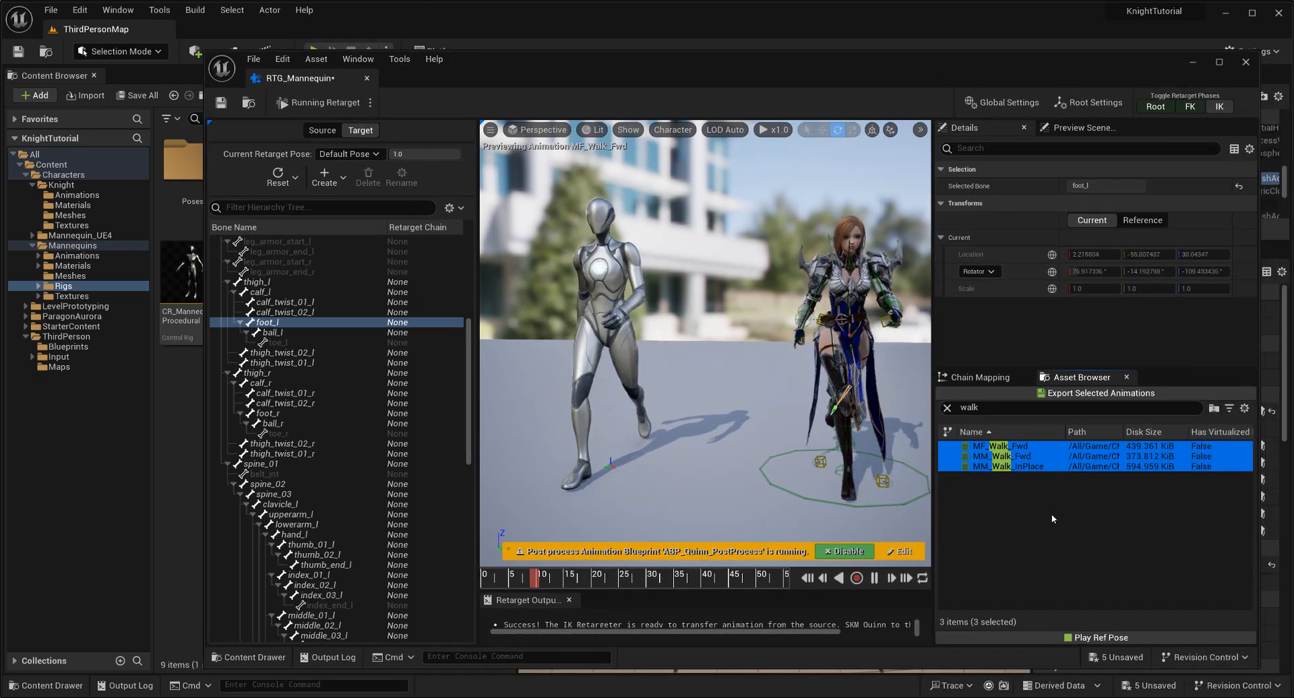
pyautogui.click(1104, 395)
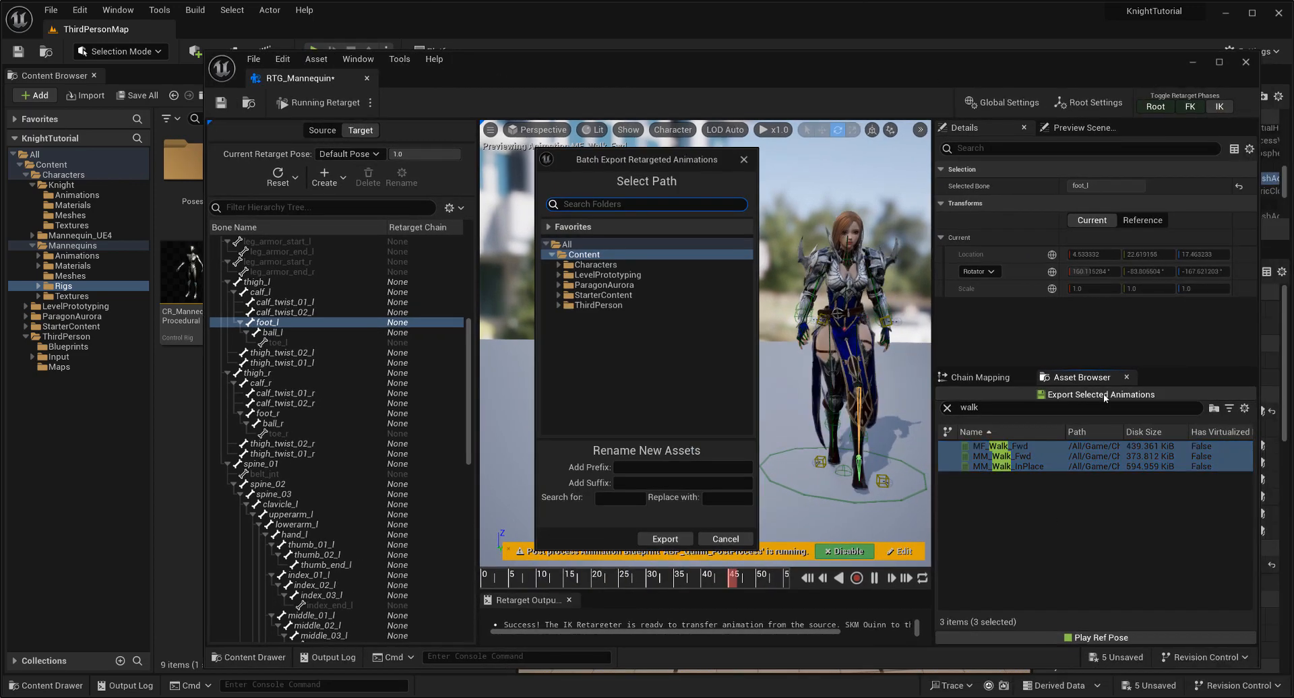
pyautogui.click(561, 265)
pyautogui.click(565, 275)
pyautogui.click(609, 285)
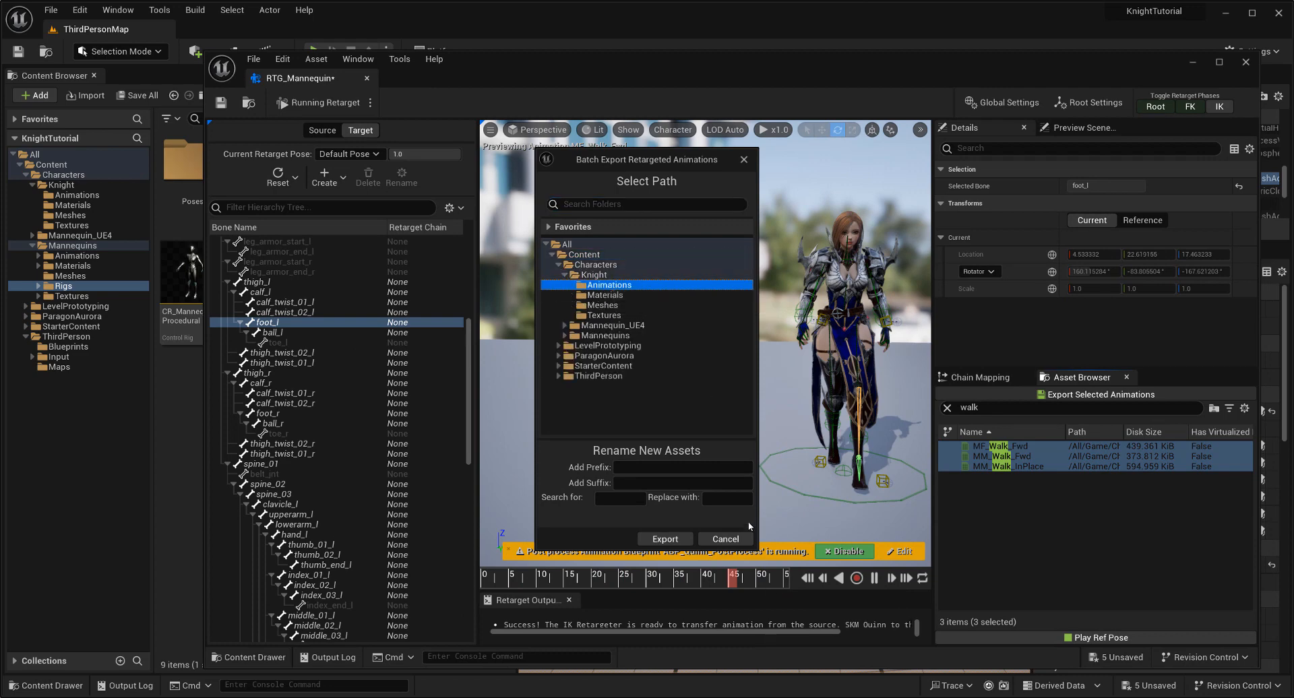
pyautogui.click(665, 539)
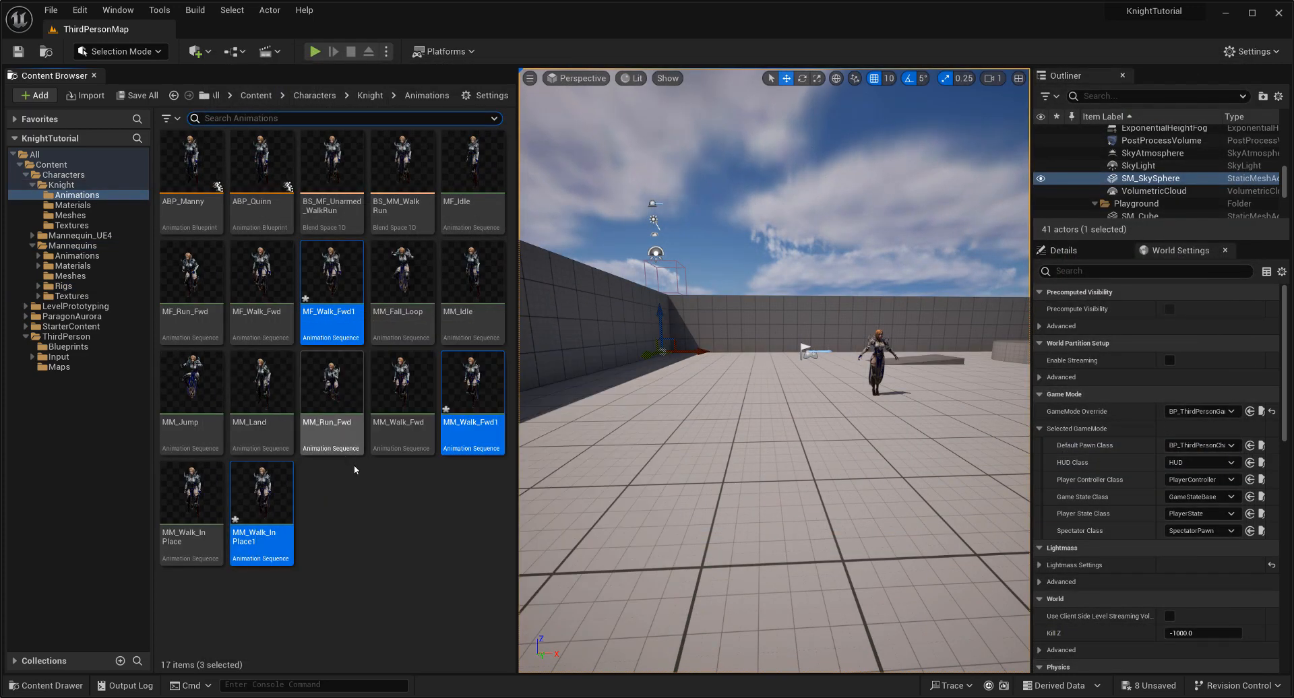
# In the BS_MM_WalkRun blend space, assign MM_Walk_Fwd1 to the speed 230 sample and MM_Walk_InPlace1 to the speed 0 sample
pyautogui.click(405, 513)
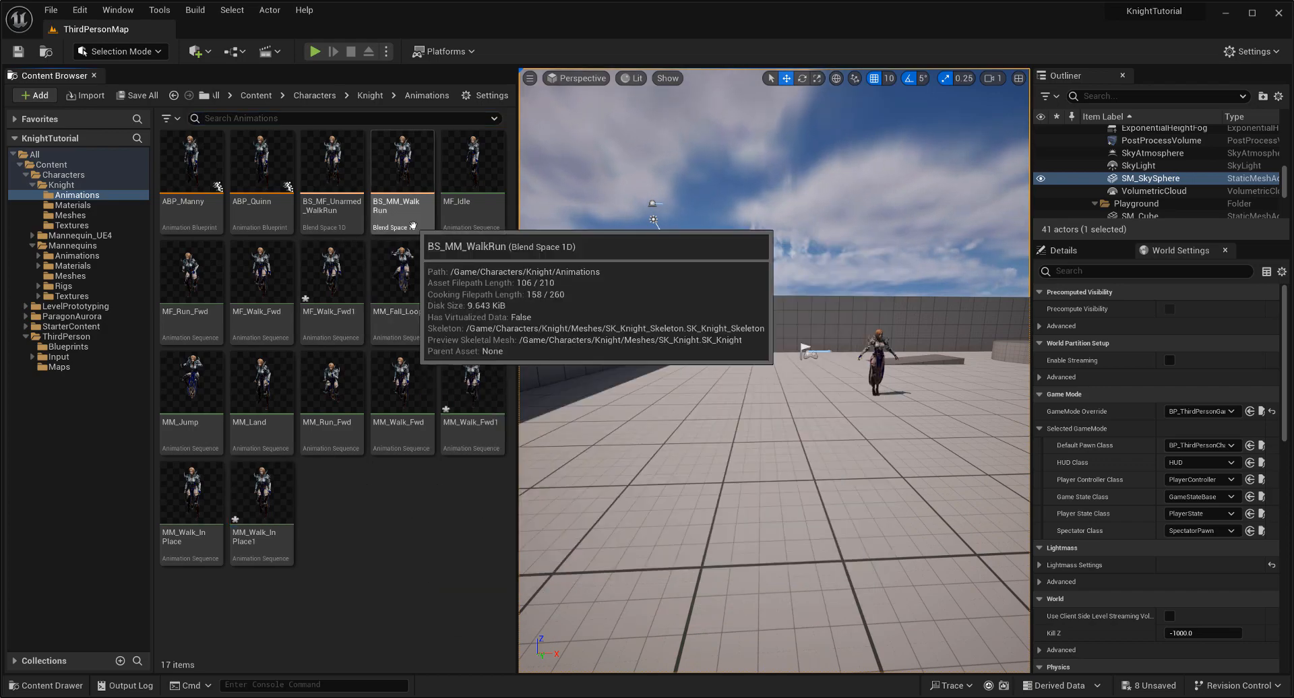
pyautogui.doubleClick(414, 230)
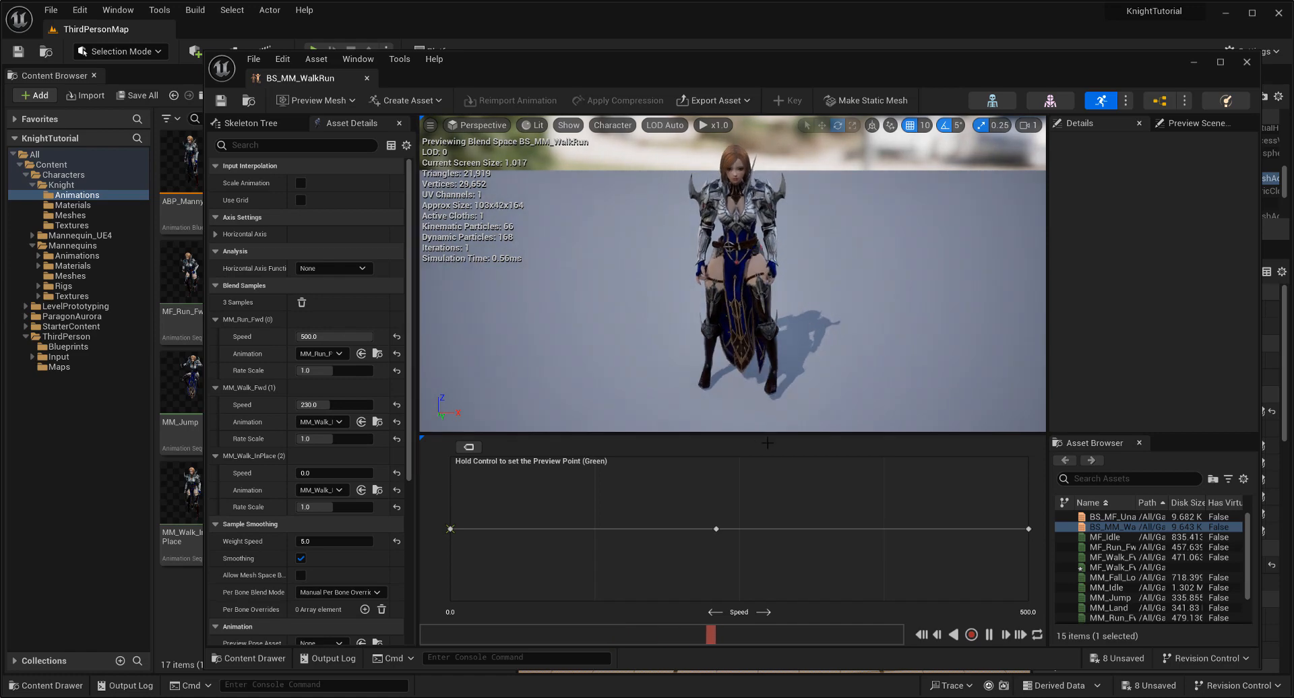
pyautogui.moveTo(535, 76); pyautogui.dragTo(851, 94)
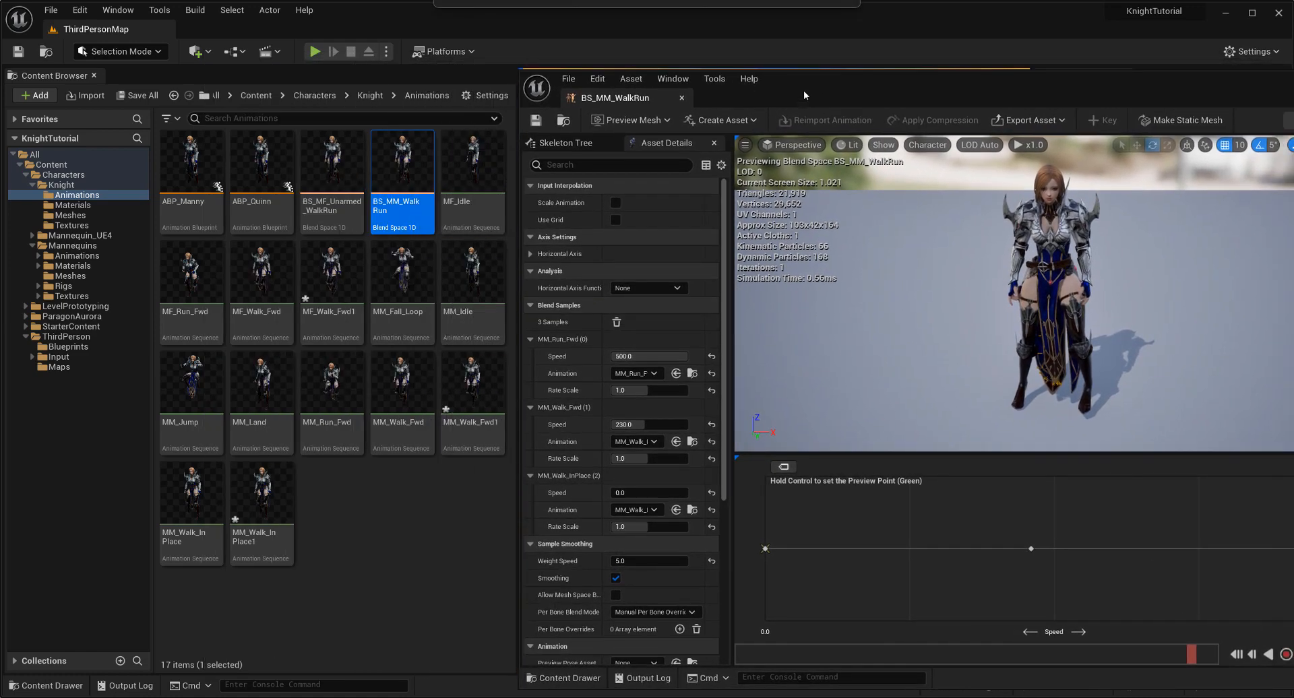
pyautogui.click(342, 327)
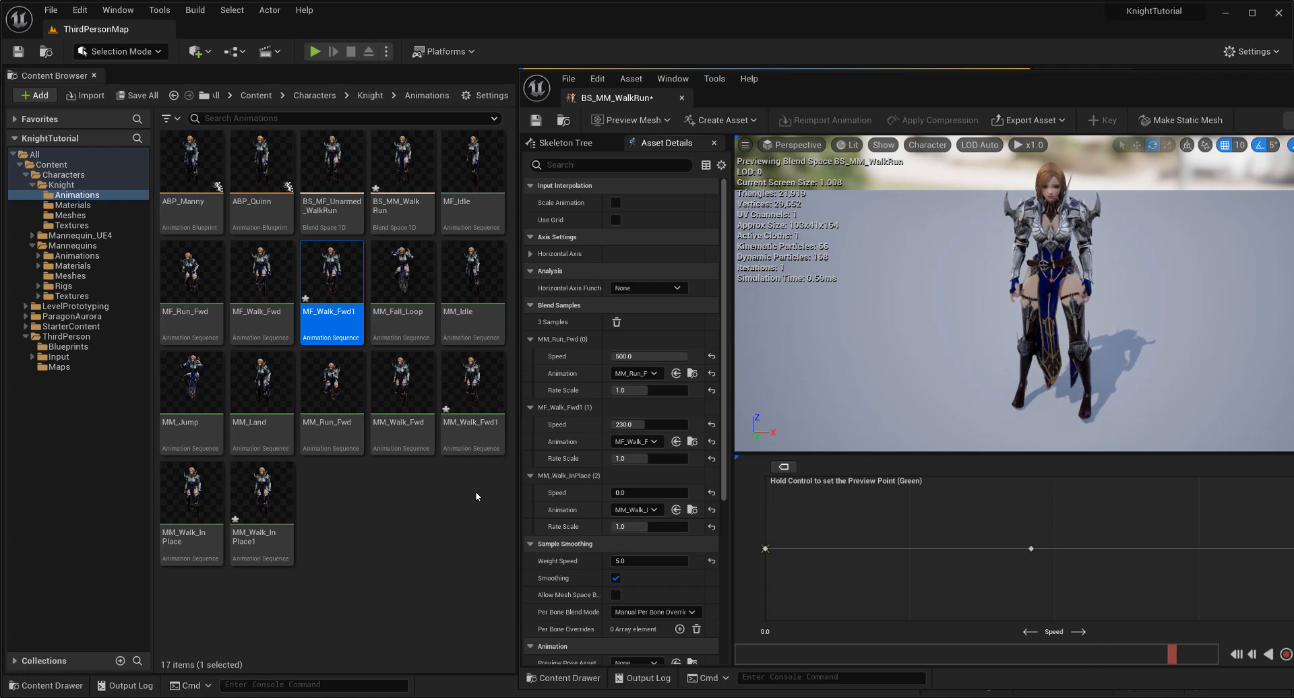
pyautogui.click(471, 441)
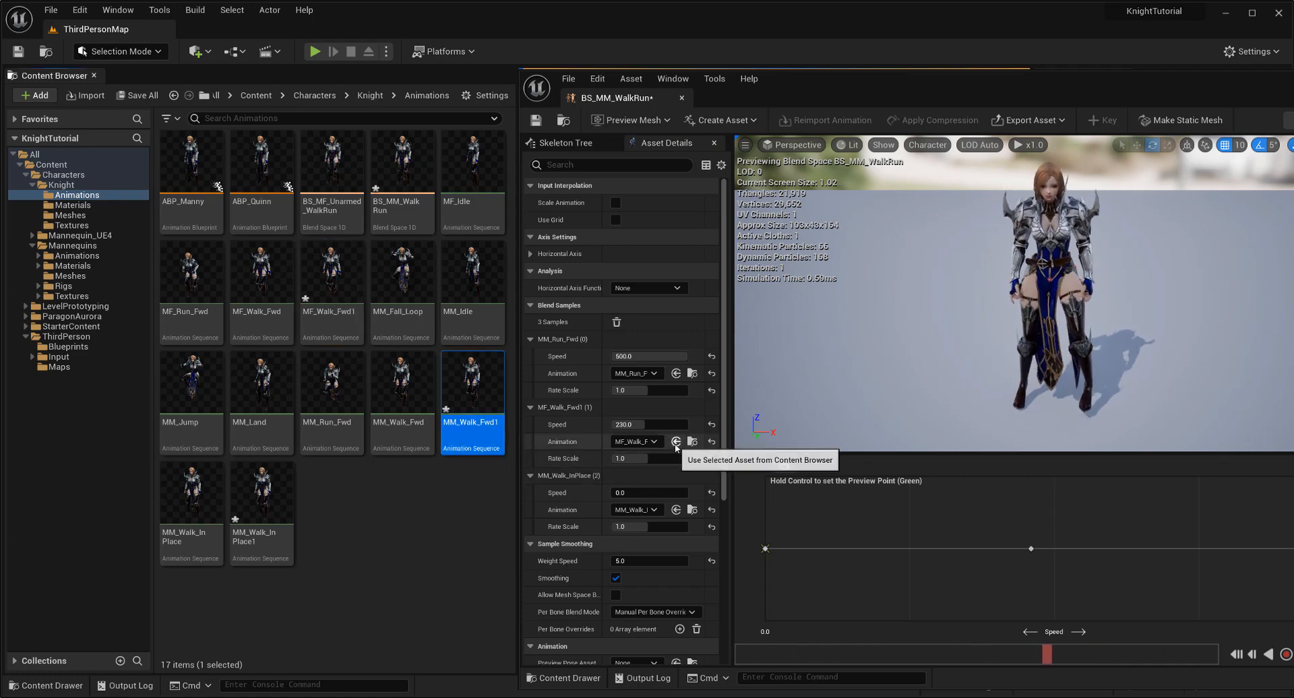
pyautogui.click(262, 502)
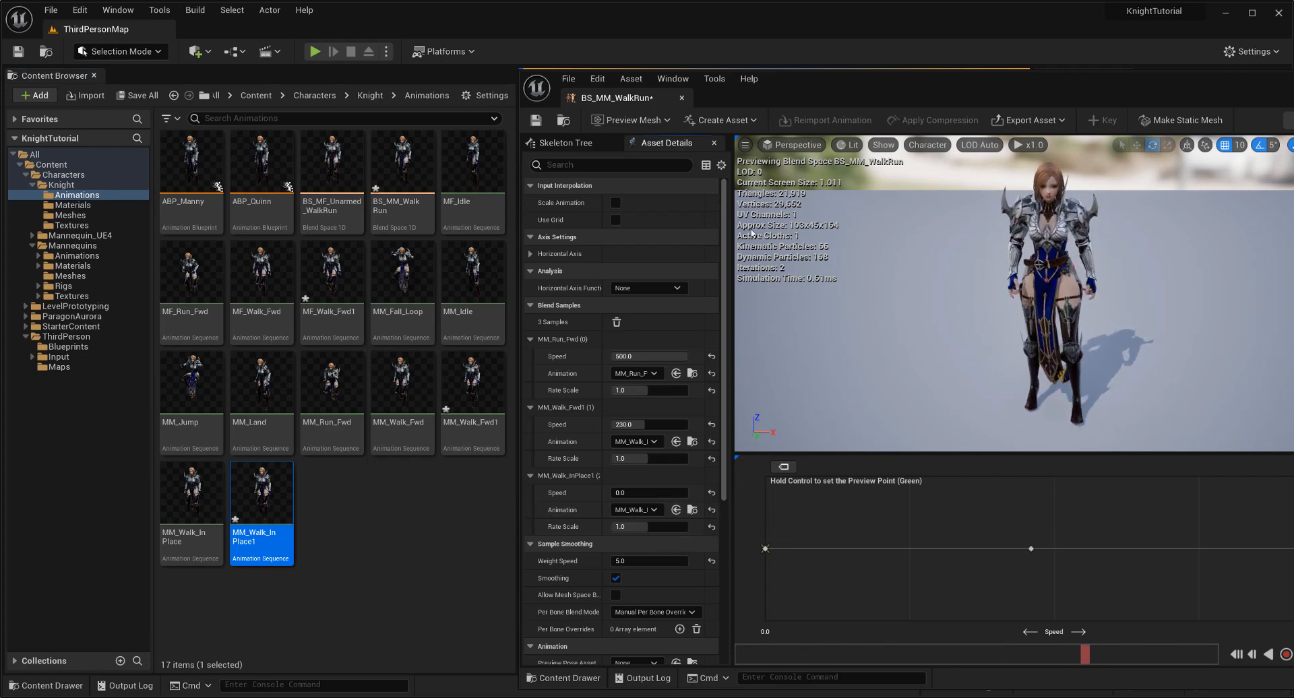
# Reopen the RTG_Mannequin retargeter from the Mannequins Rigs folder and search its animation assets for "run"
pyautogui.click(77, 257)
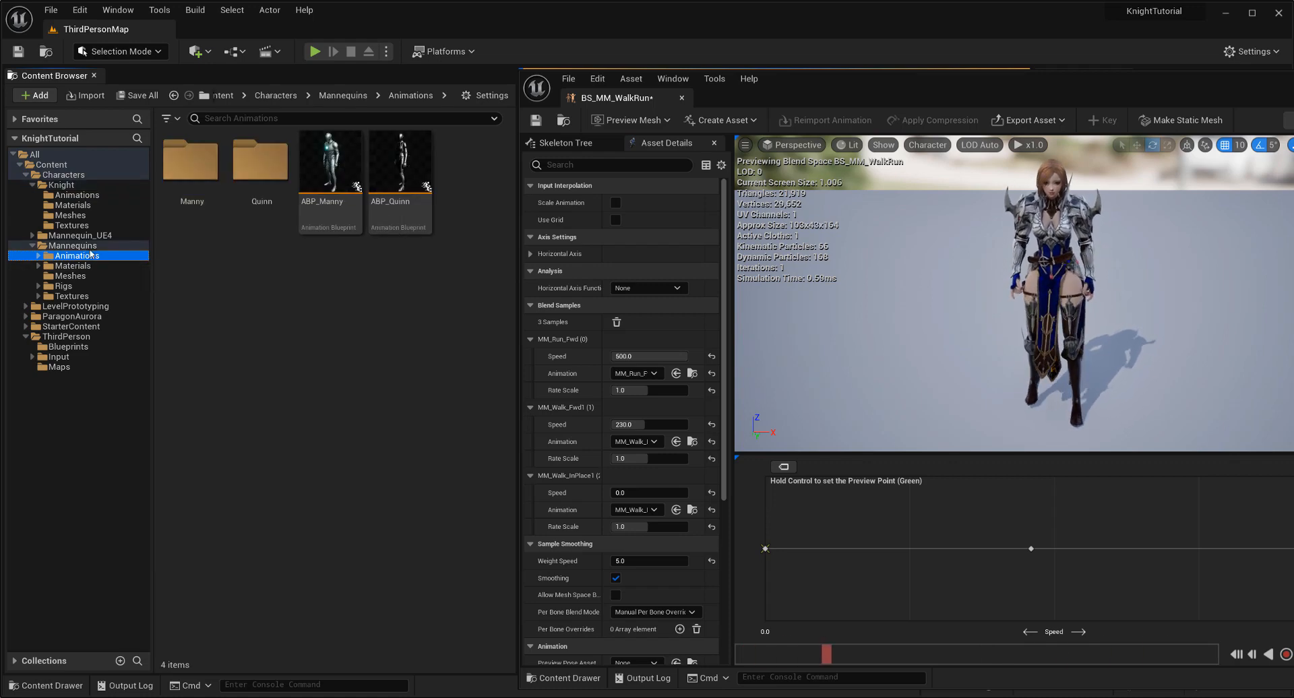
pyautogui.click(89, 249)
pyautogui.doubleClick(415, 309)
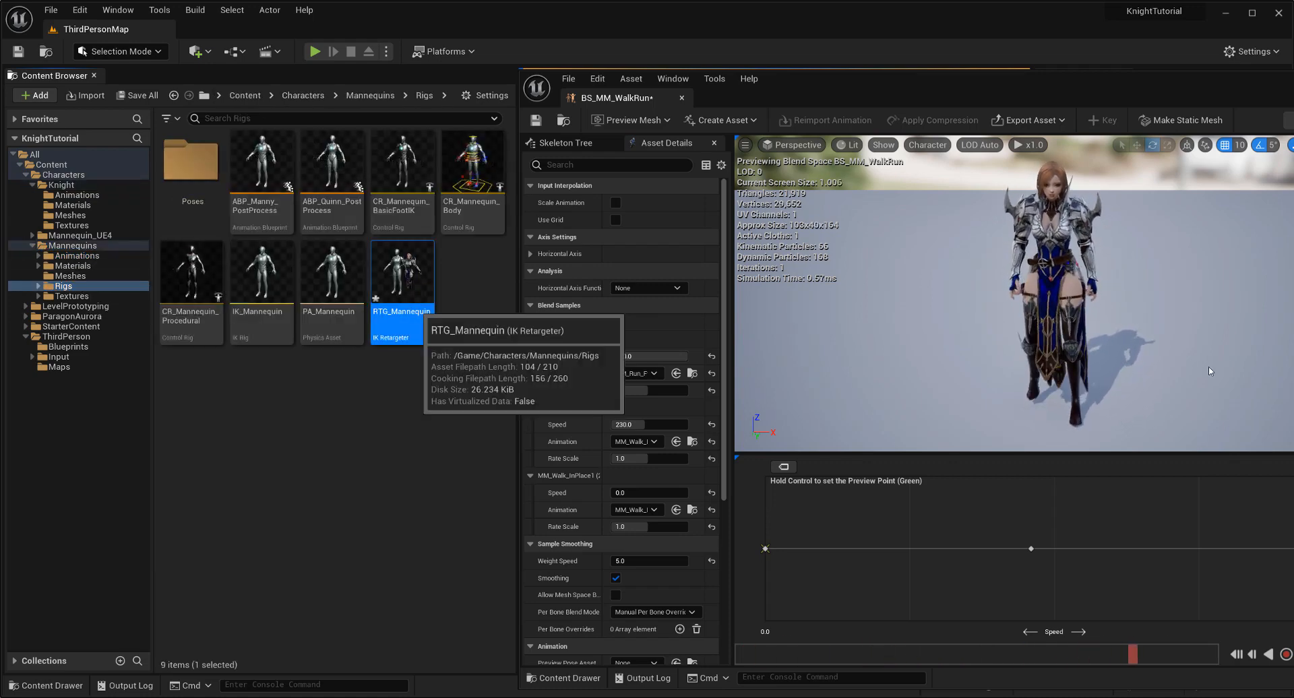
pyautogui.moveTo(1130, 100); pyautogui.dragTo(739, 90)
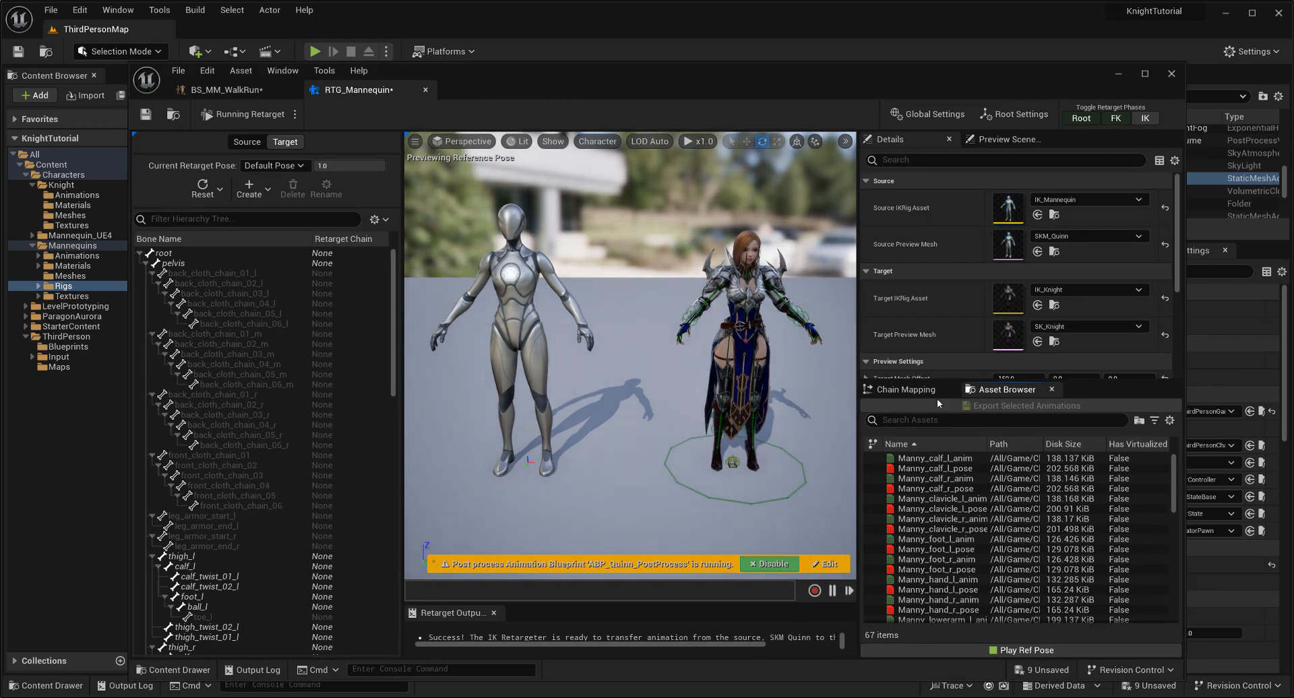
pyautogui.click(935, 412)
pyautogui.write('ruyn')
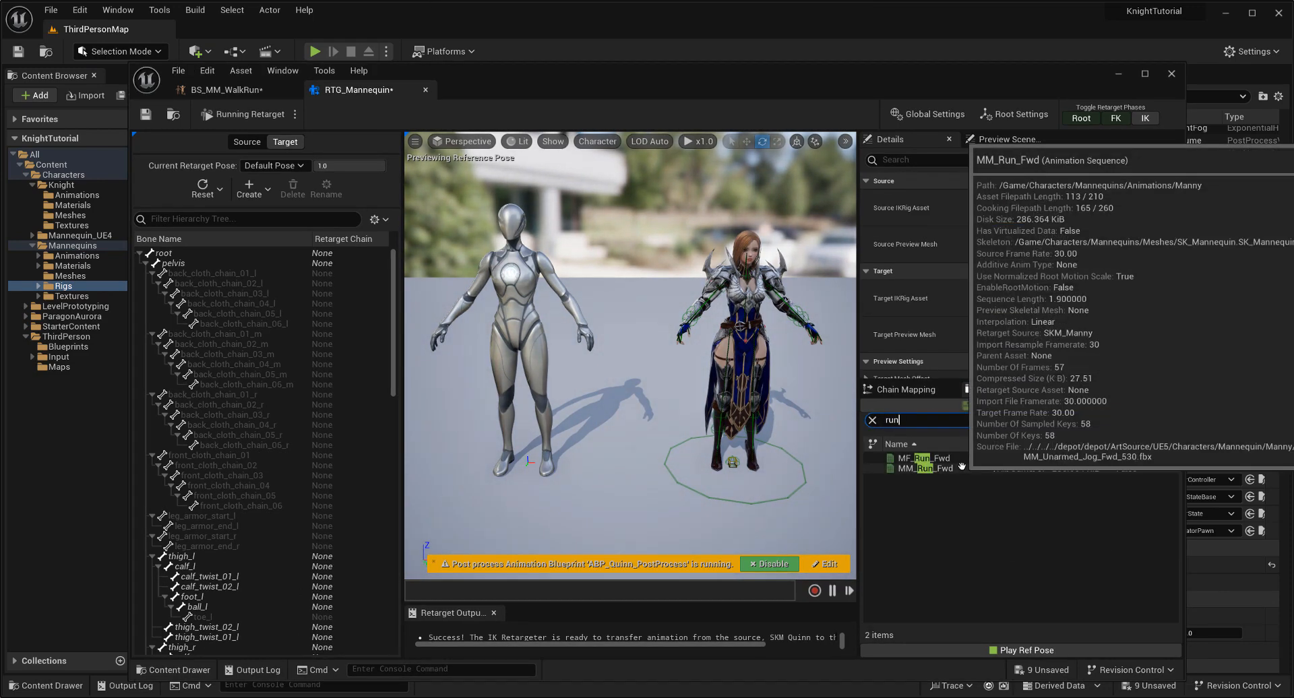
# Preview the run animations on the knight and export the retargeted MF_Run_Fwd into the Characters/Knight/Animations folder
pyautogui.click(961, 467)
pyautogui.click(960, 459)
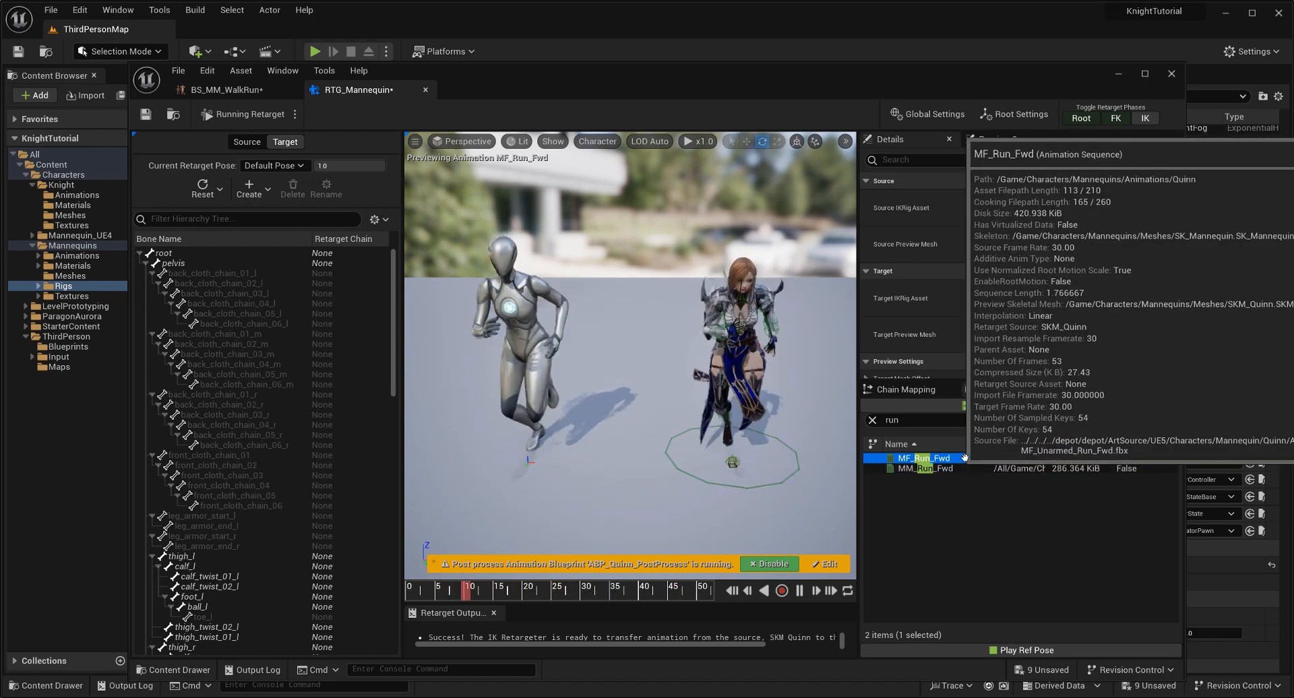
pyautogui.click(920, 407)
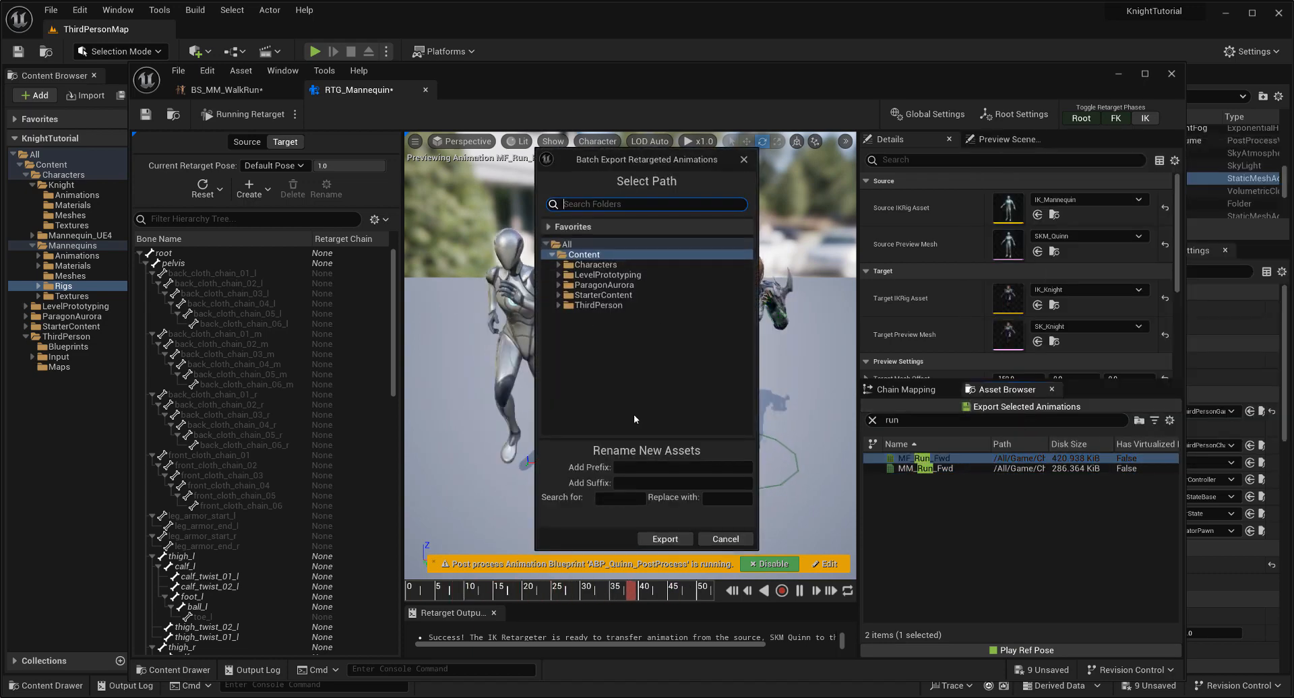
pyautogui.doubleClick(611, 274)
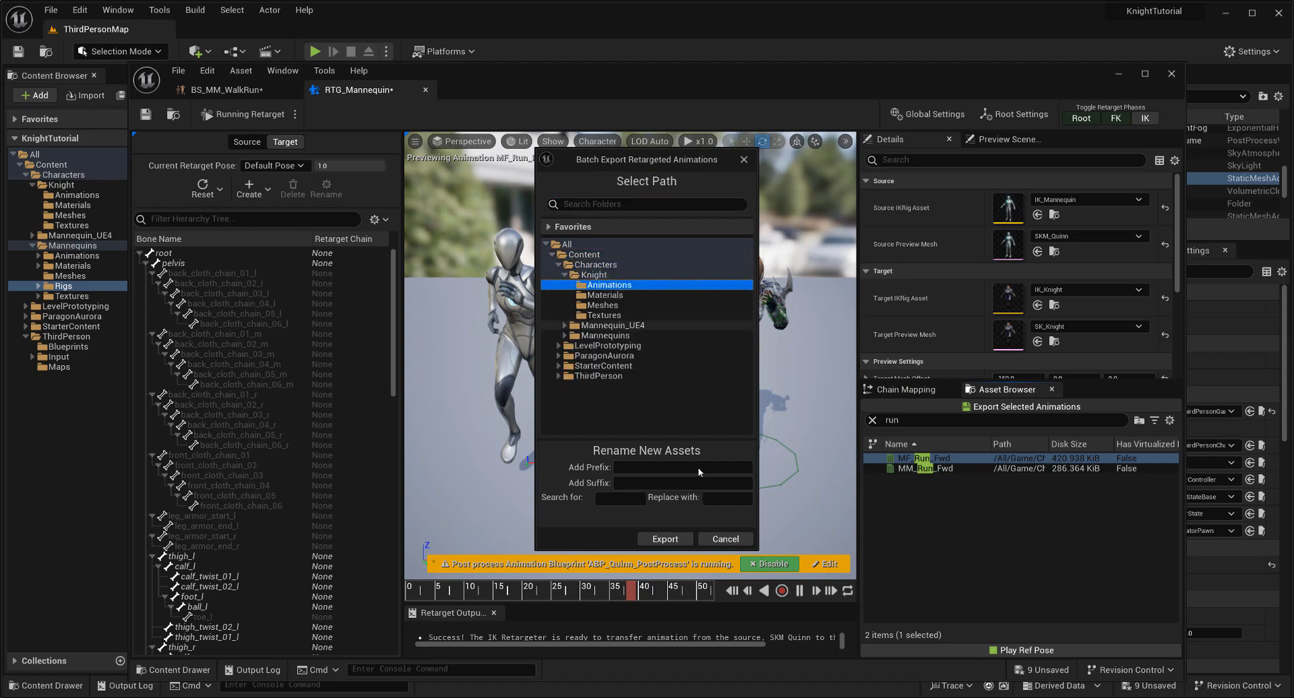
pyautogui.click(665, 540)
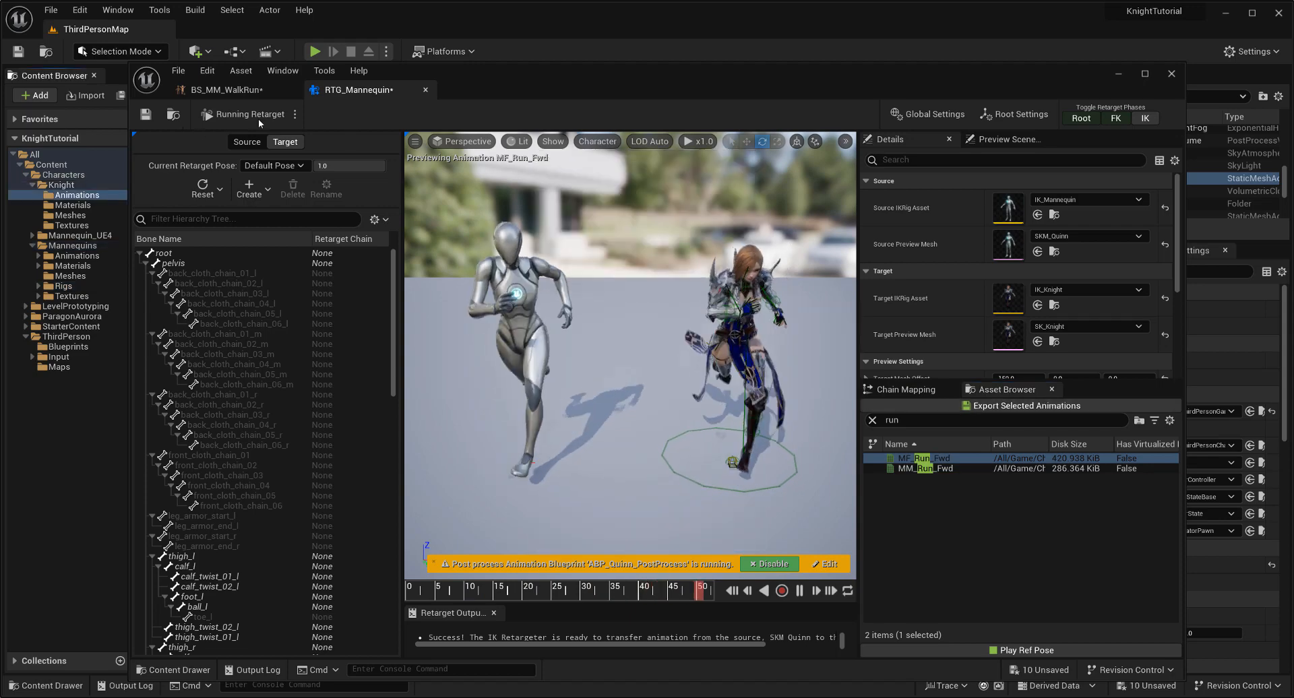
# Assign MF_Run_Fwd1 to the speed 500 sample of BS_MM_WalkRun and preview a point between the walk and run samples
pyautogui.click(256, 90)
pyautogui.moveTo(501, 94); pyautogui.dragTo(886, 81)
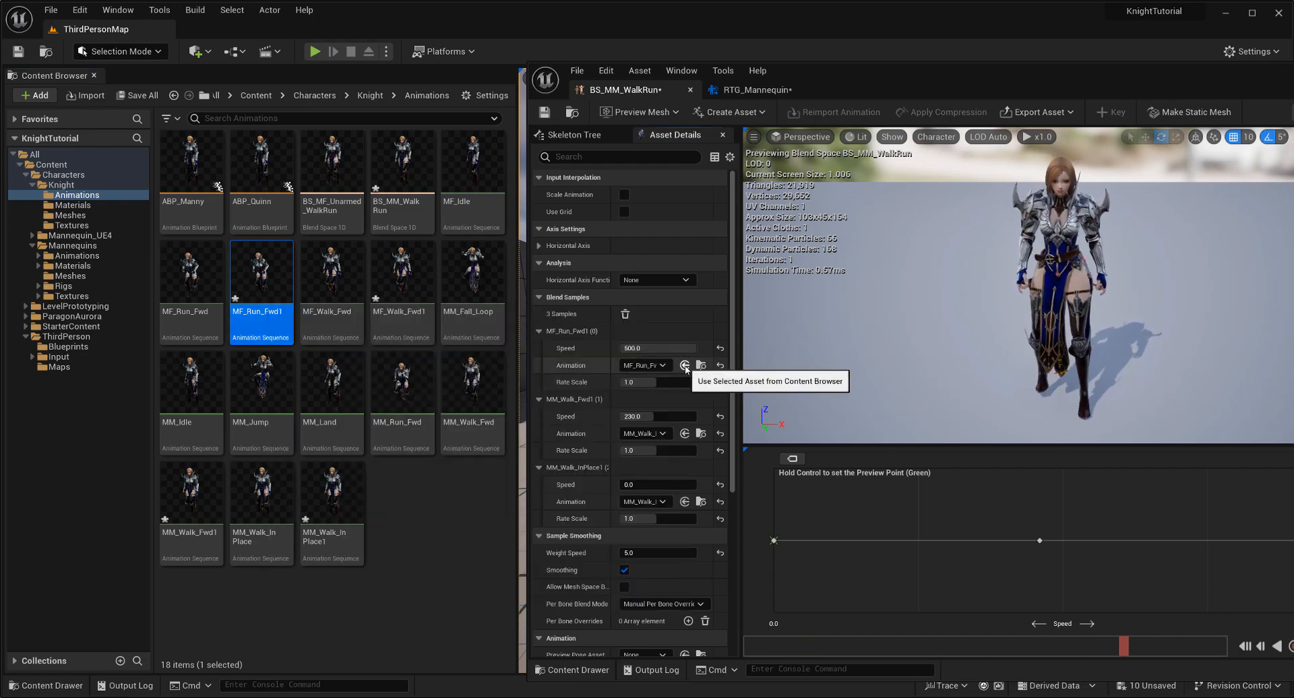
pyautogui.click(684, 365)
pyautogui.moveTo(885, 91); pyautogui.dragTo(732, 99)
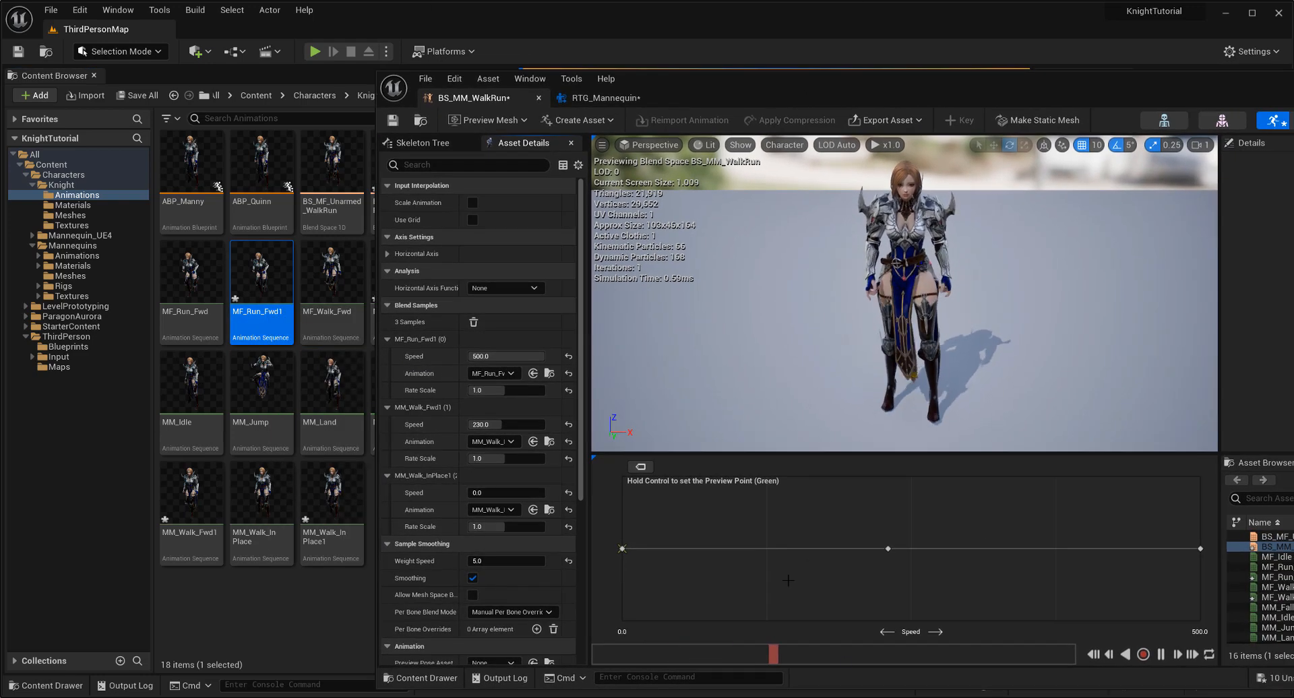
pyautogui.press('ctrl')
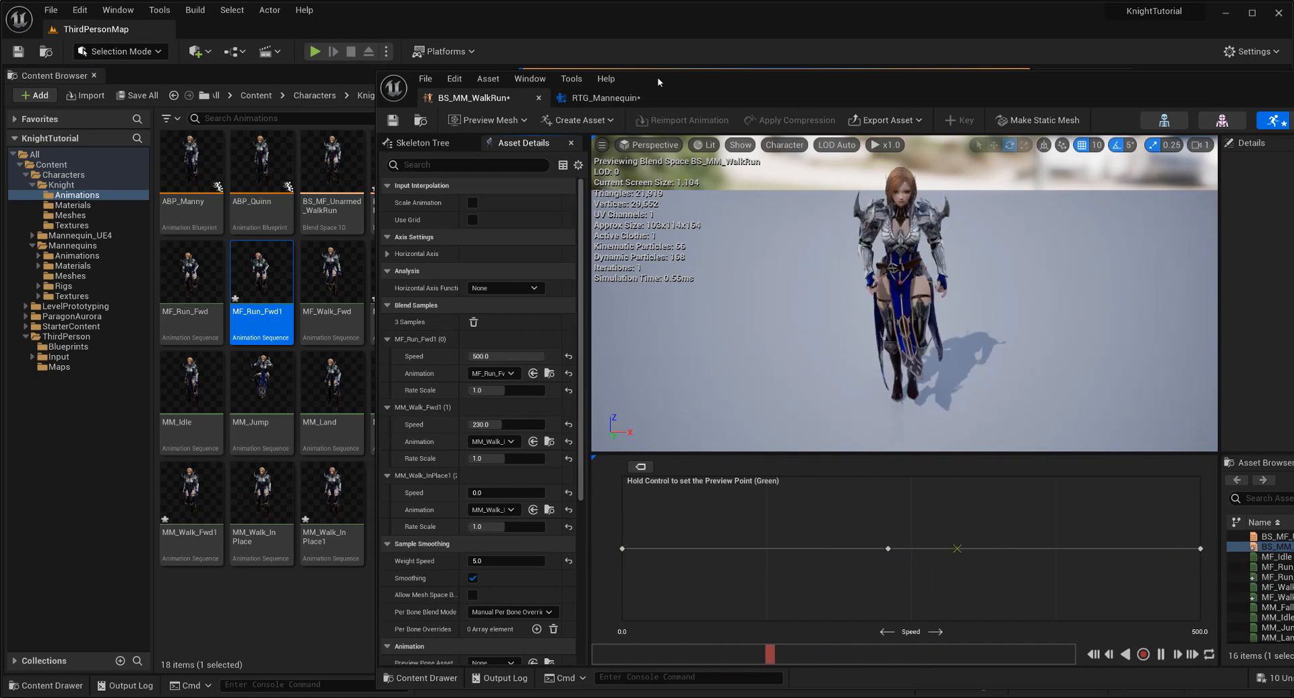
# Return to the RTG_Mannequin retargeter and search its animation assets for "walk" to check the available walk animations
pyautogui.moveTo(727, 96); pyautogui.dragTo(750, 95)
pyautogui.click(631, 98)
pyautogui.moveTo(827, 85); pyautogui.dragTo(632, 80)
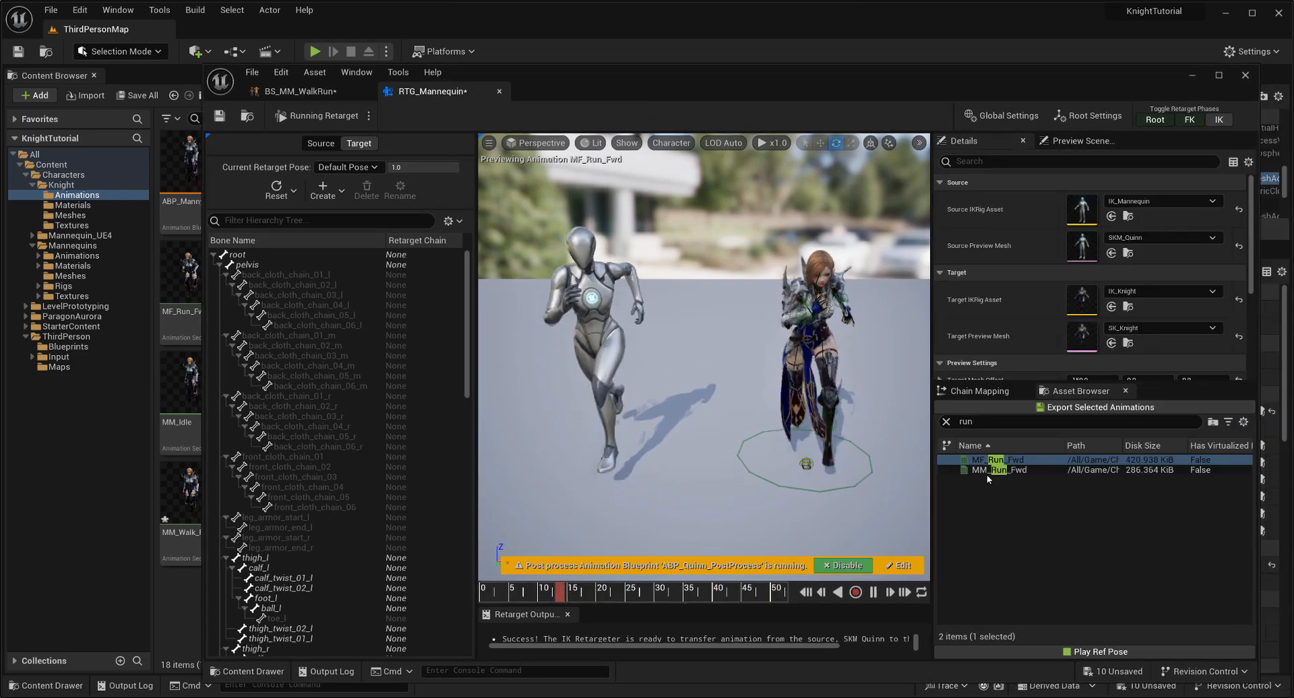
pyautogui.click(991, 422)
pyautogui.write('walk')
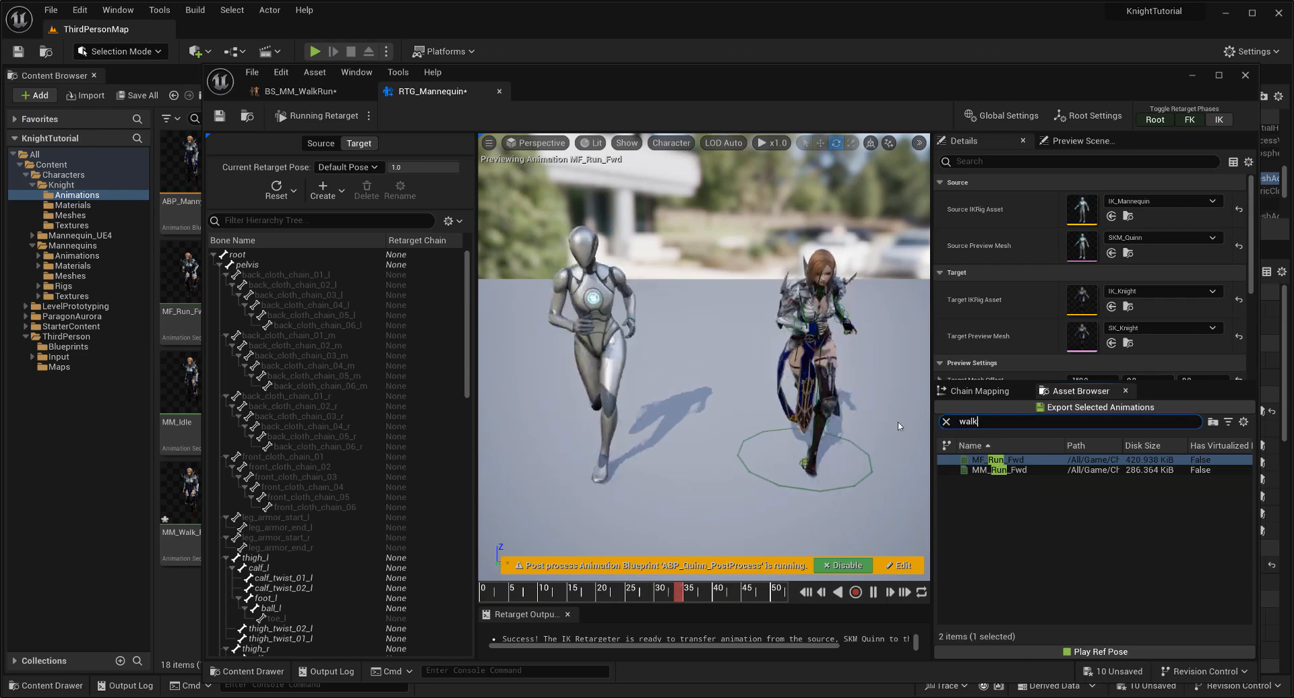
pyautogui.click(1021, 459)
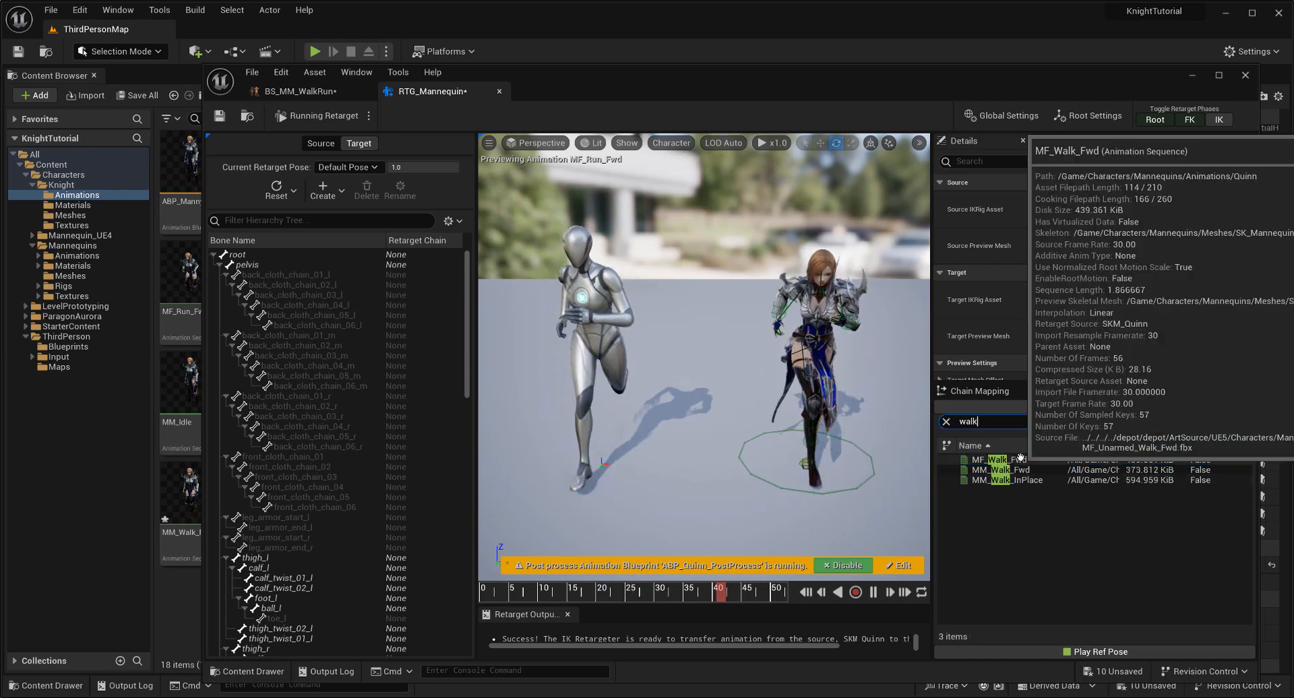
# Replace the speed 230 sample's animation in the BS_MM_WalkRun blend space with MF_Walk_Fwd1
pyautogui.moveTo(654, 81); pyautogui.dragTo(995, 89)
pyautogui.click(640, 98)
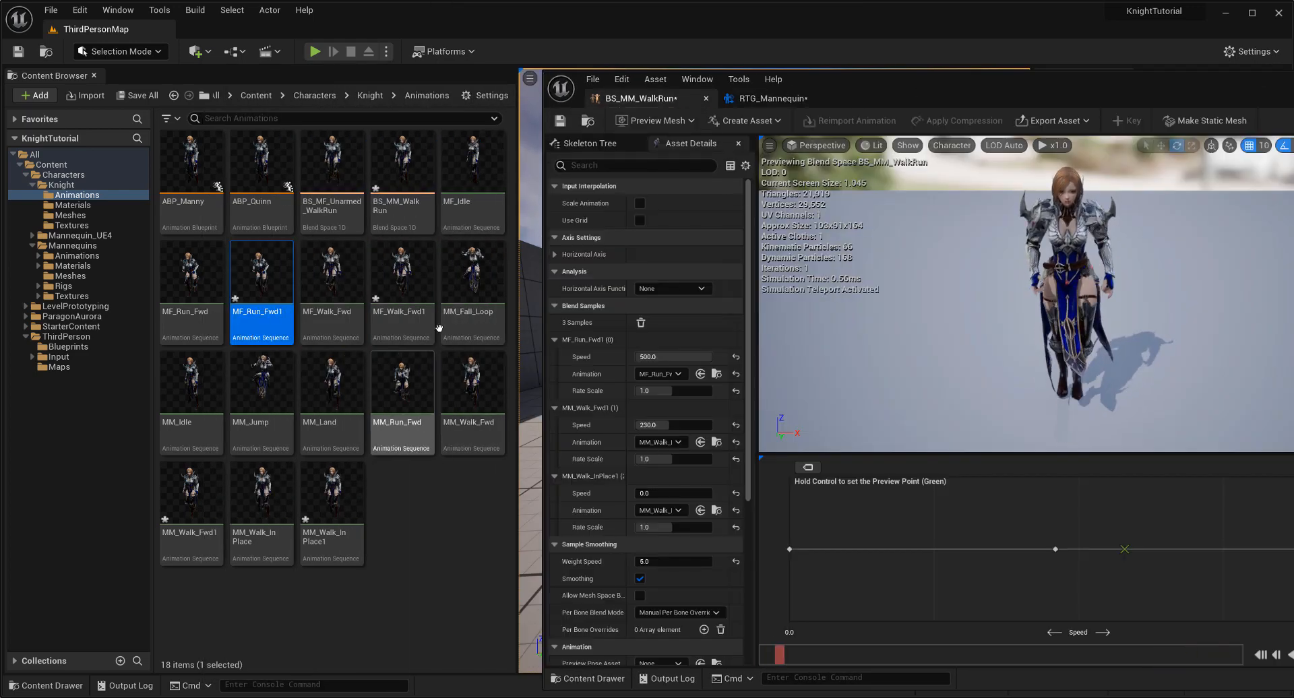
pyautogui.click(402, 273)
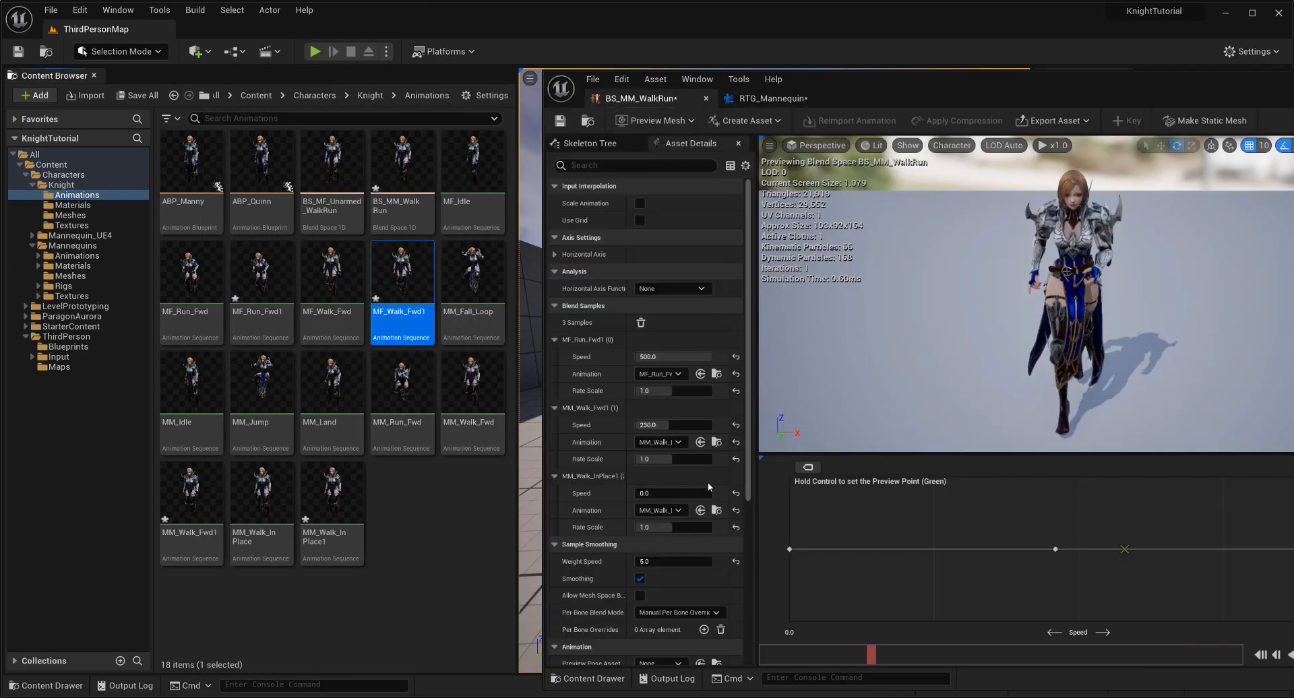
pyautogui.click(700, 442)
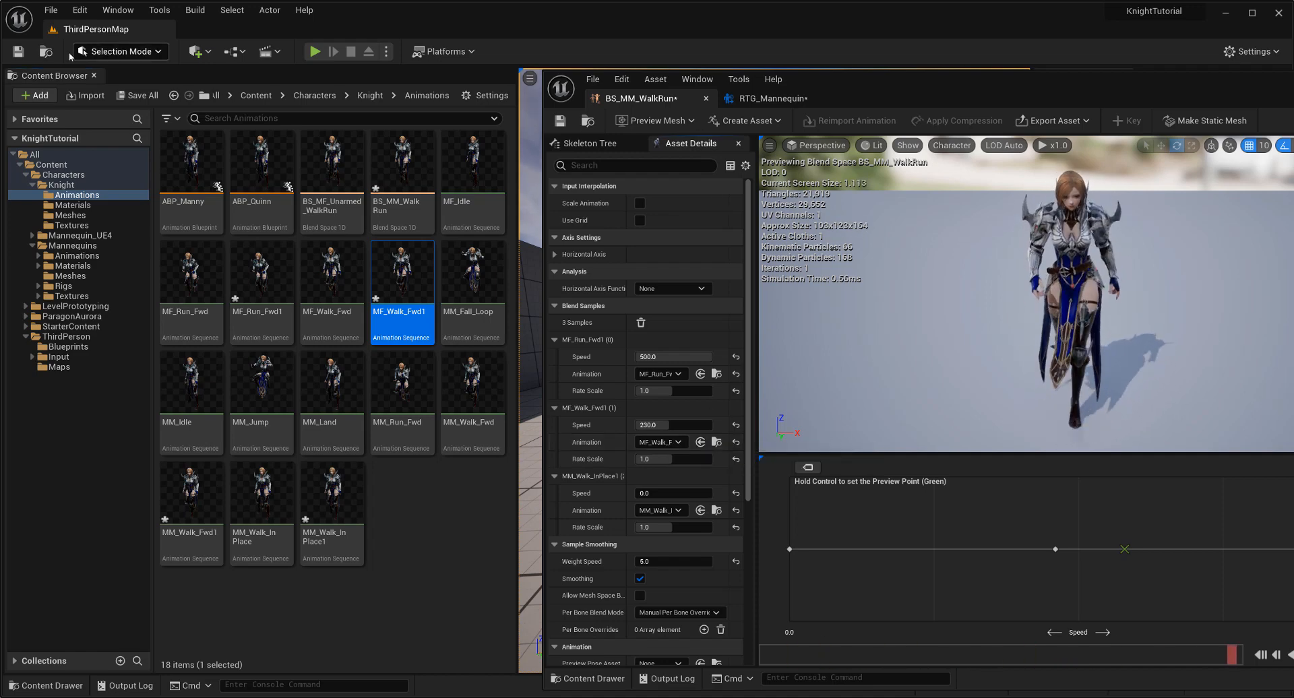
# Save all modified assets, including the blend space, new animations and retargeter, and briefly play-test the knight in the level
pyautogui.click(18, 54)
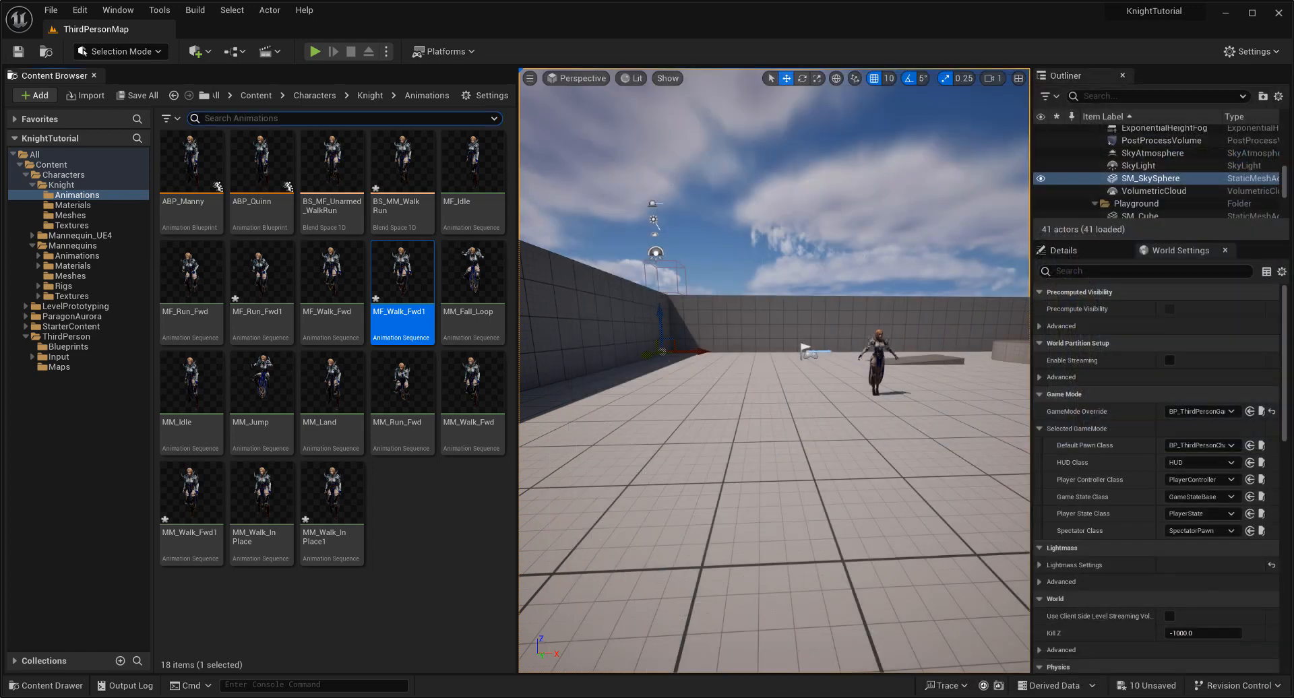
pyautogui.click(128, 98)
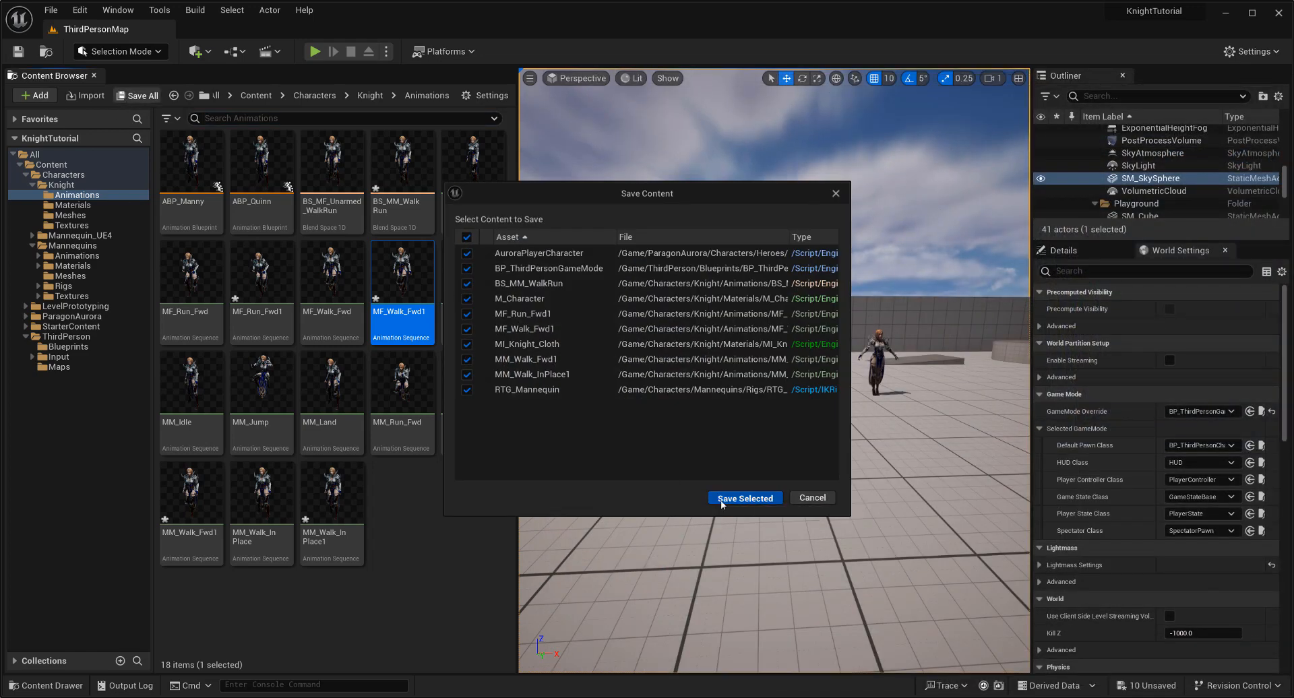
pyautogui.click(744, 498)
pyautogui.click(316, 52)
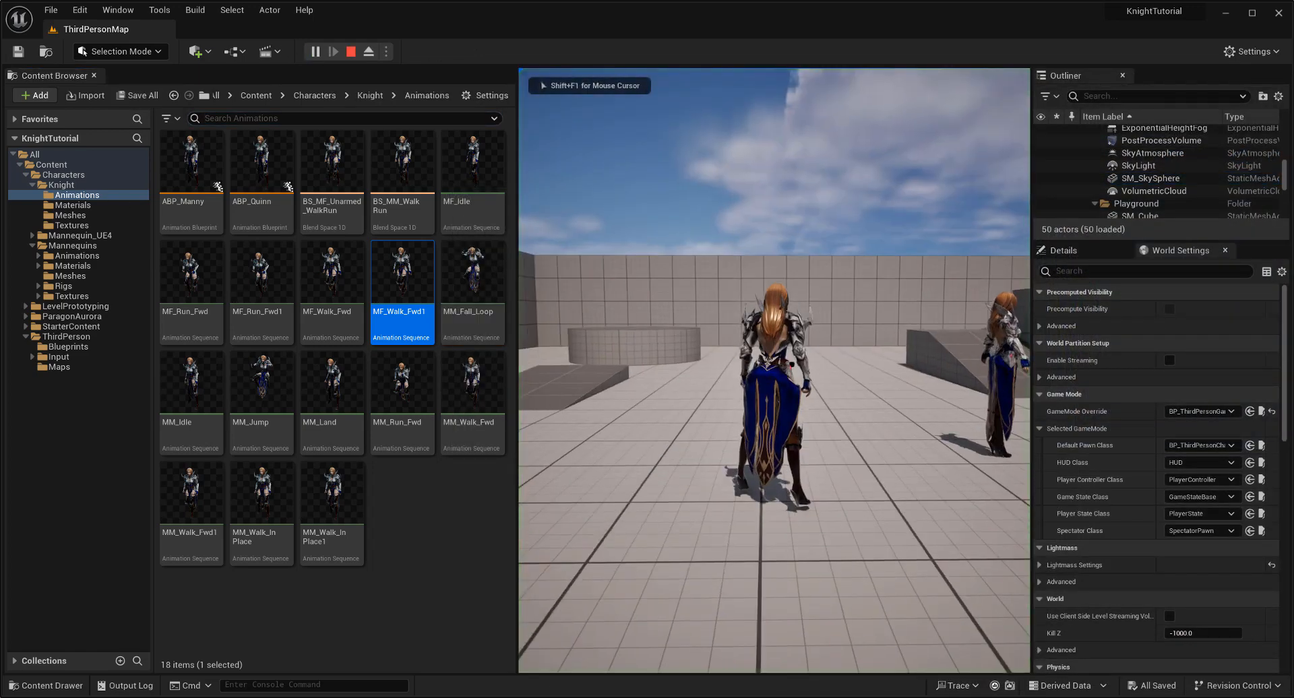
pyautogui.press('Escape')
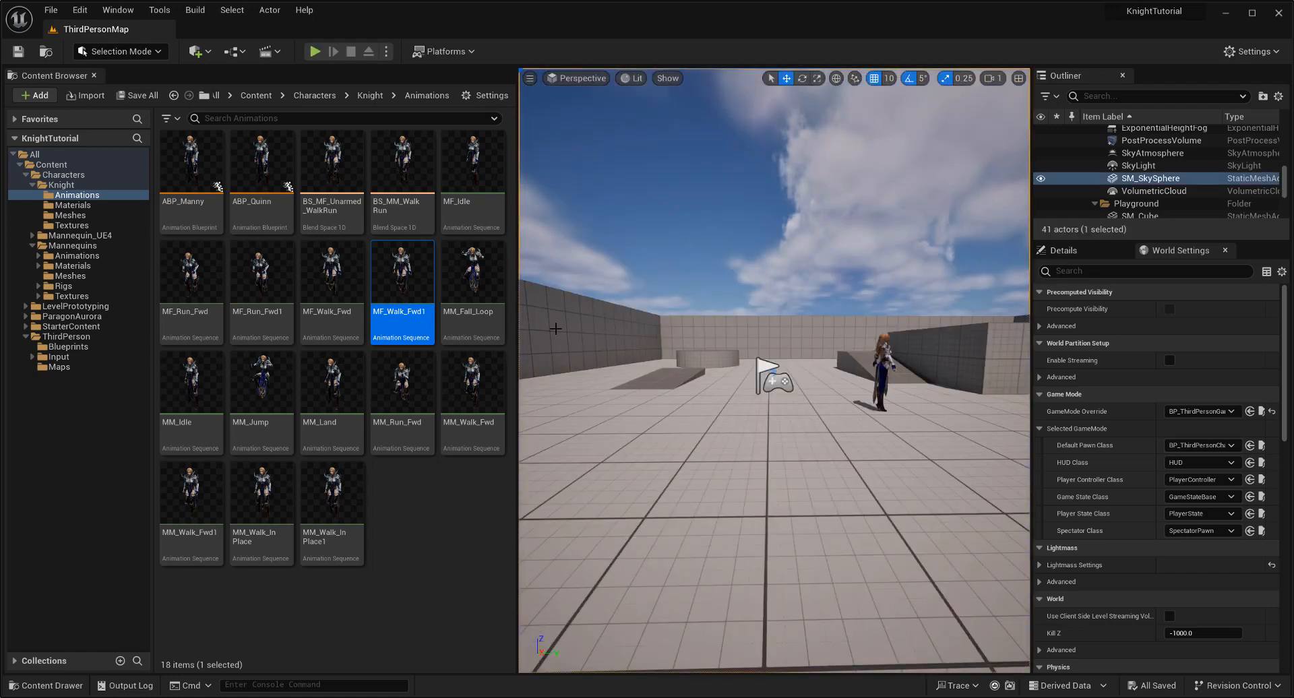
# Open the ABP_Manny animation blueprint, inspect the blend space used in its Walk / Run state and display the AnimGraph
pyautogui.doubleClick(191, 169)
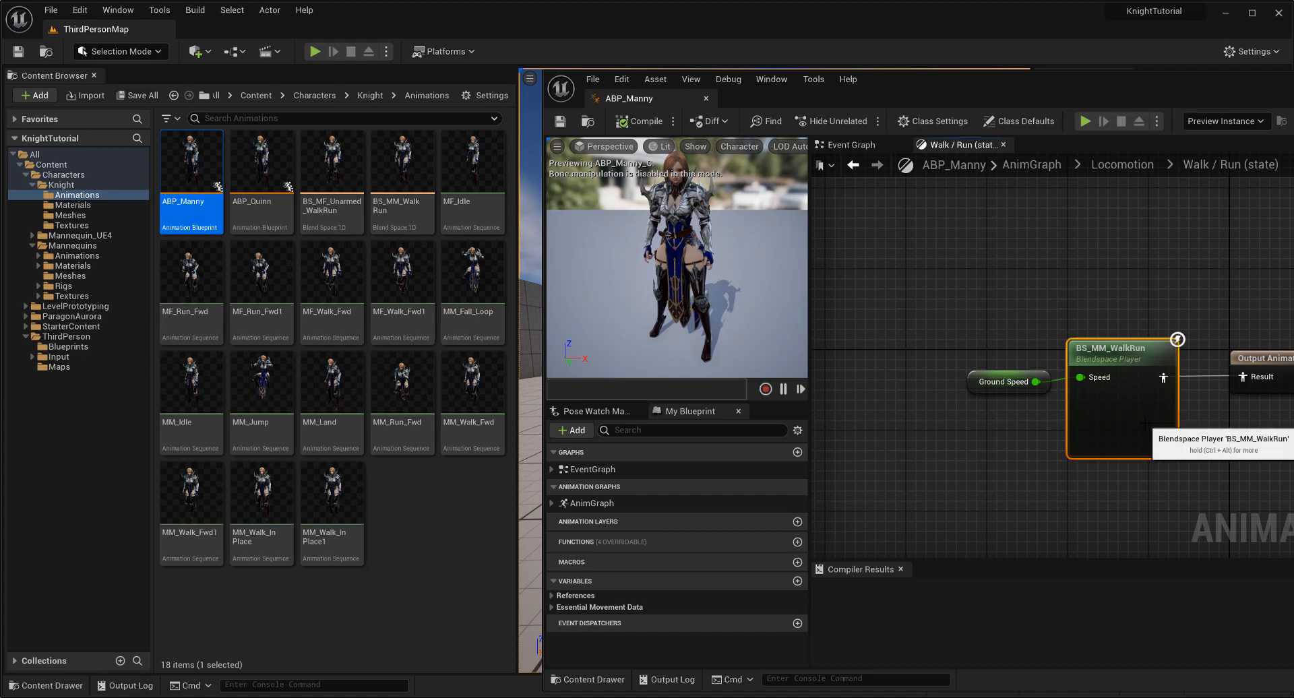
pyautogui.doubleClick(1144, 423)
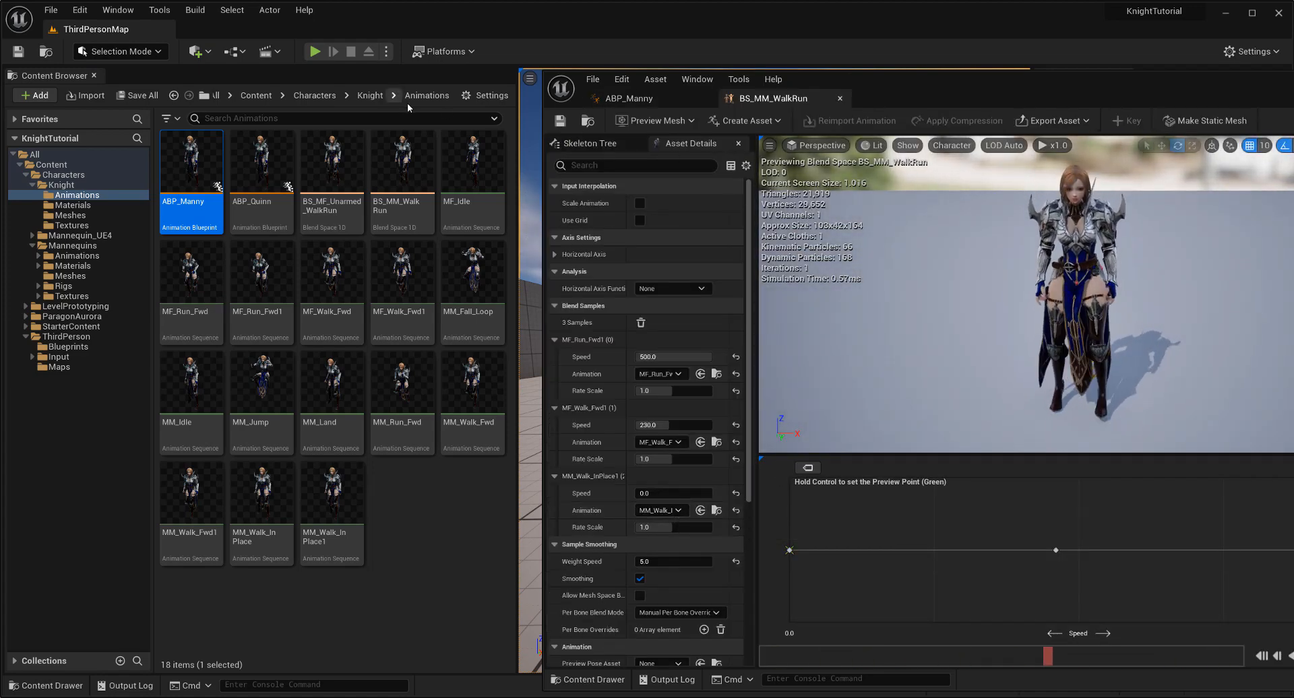
pyautogui.click(640, 101)
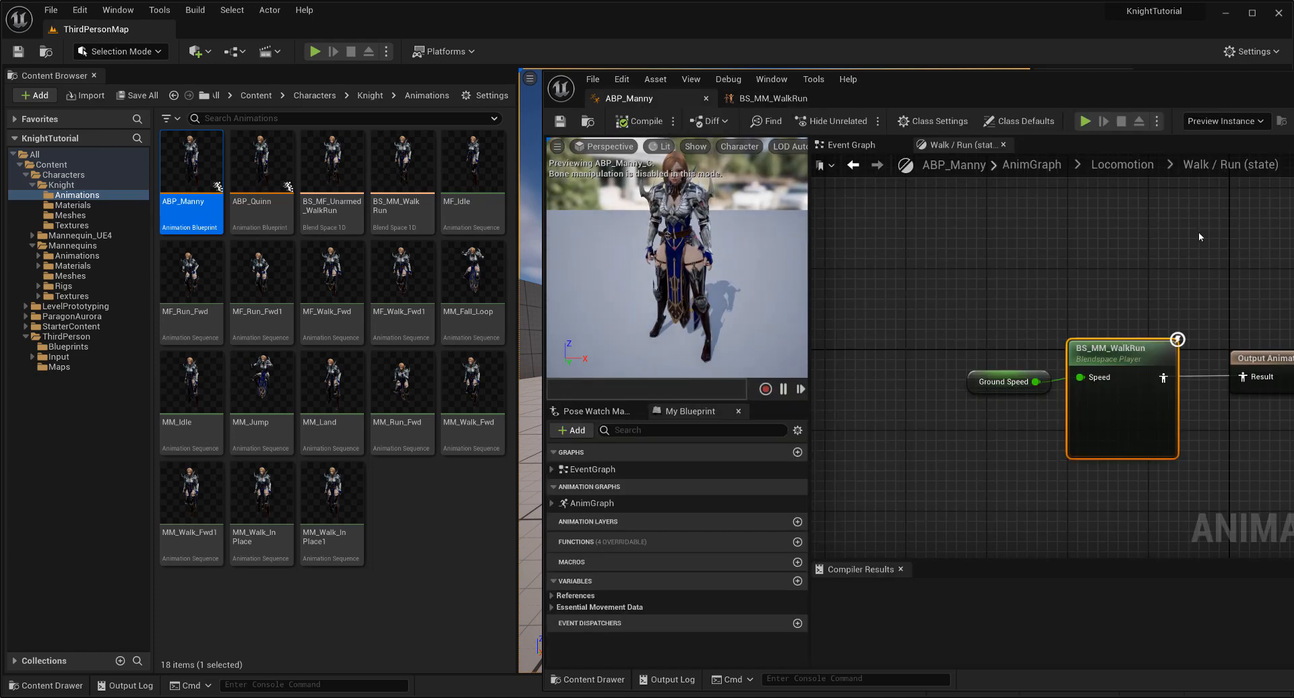
pyautogui.click(1029, 164)
pyautogui.doubleClick(1158, 77)
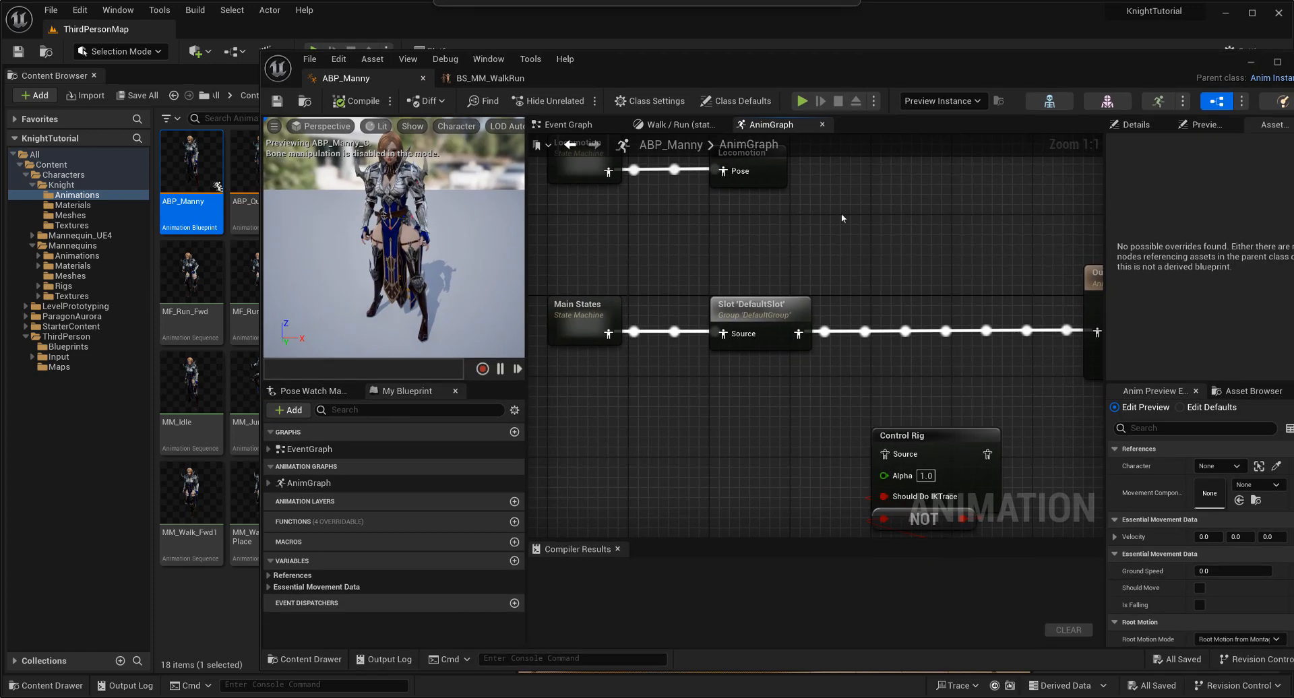
# Go from the AnimGraph through the Main States and Locomotion state machines to inspect the Walk / Run state
pyautogui.moveTo(745, 412); pyautogui.dragTo(709, 425, button='right')
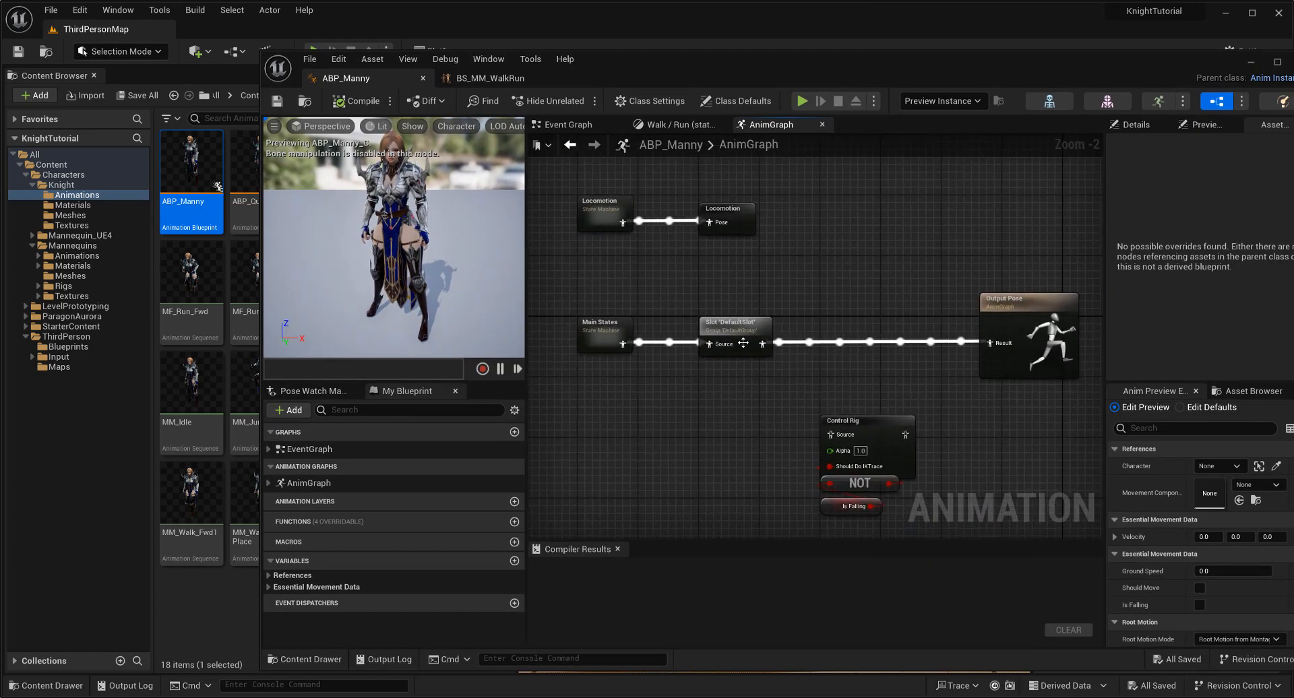
pyautogui.doubleClick(603, 330)
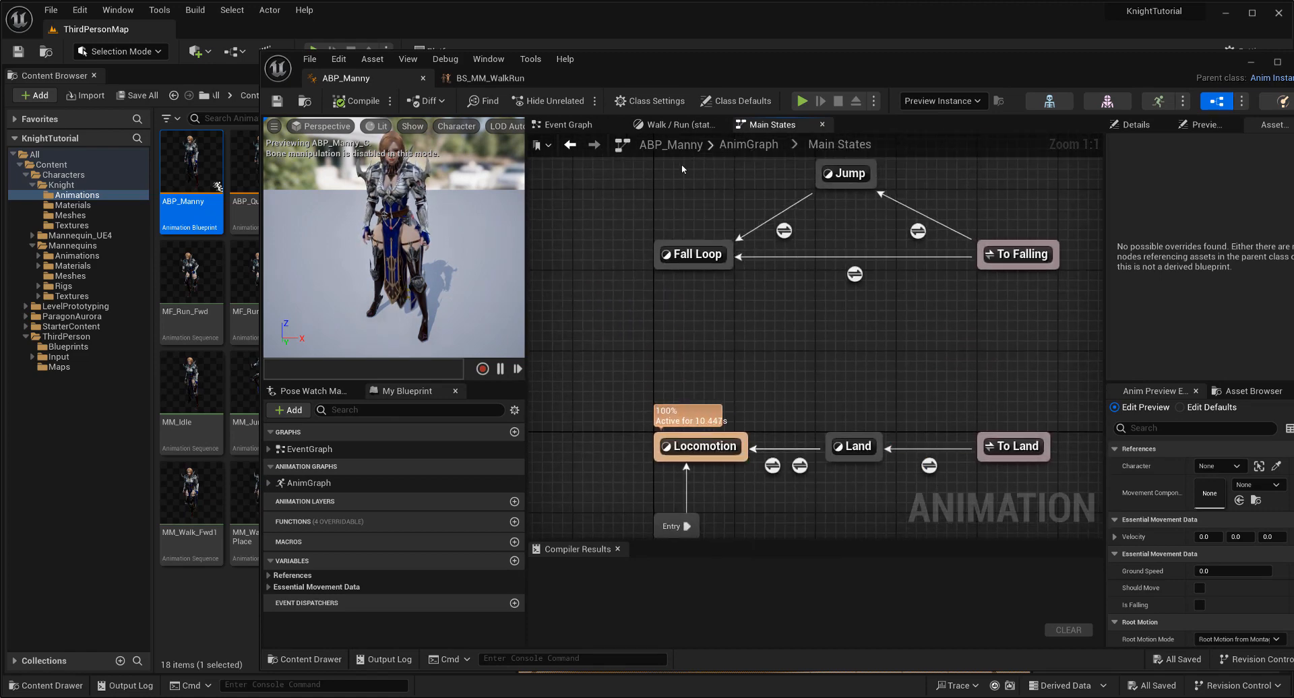
pyautogui.click(743, 151)
pyautogui.moveTo(771, 343); pyautogui.dragTo(827, 444, button='right')
pyautogui.click(794, 264)
pyautogui.doubleClick(618, 249)
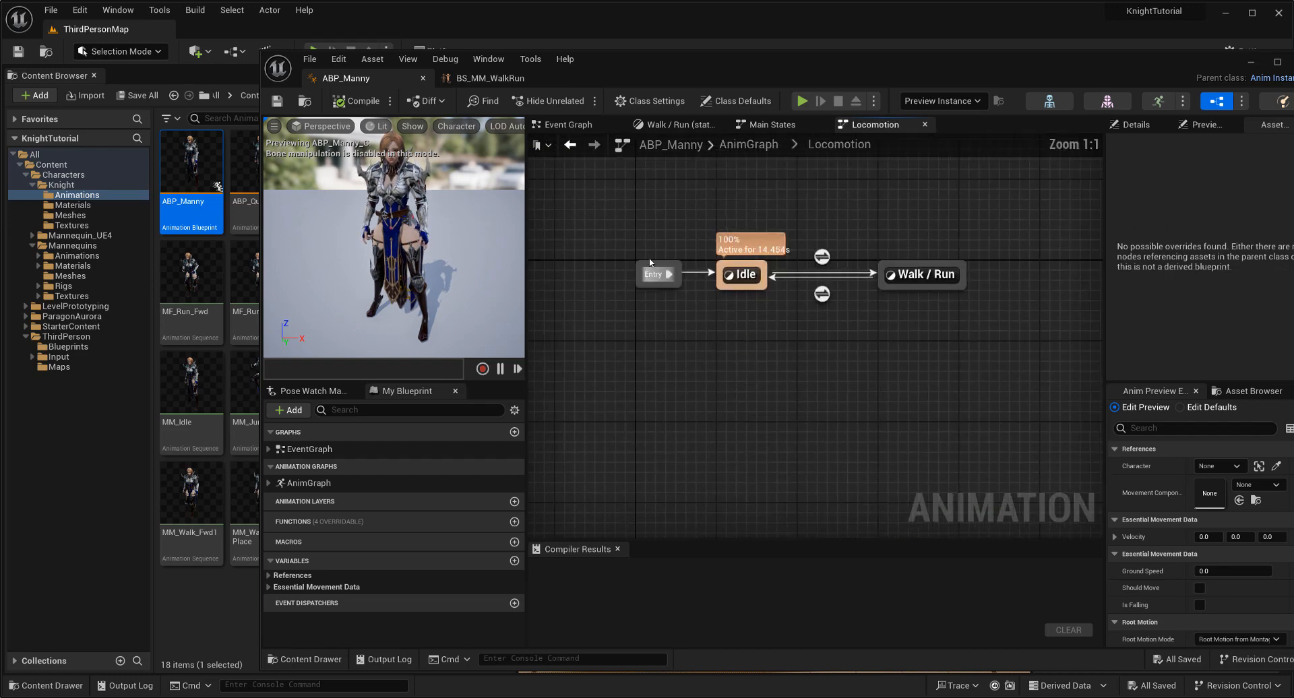
pyautogui.doubleClick(998, 342)
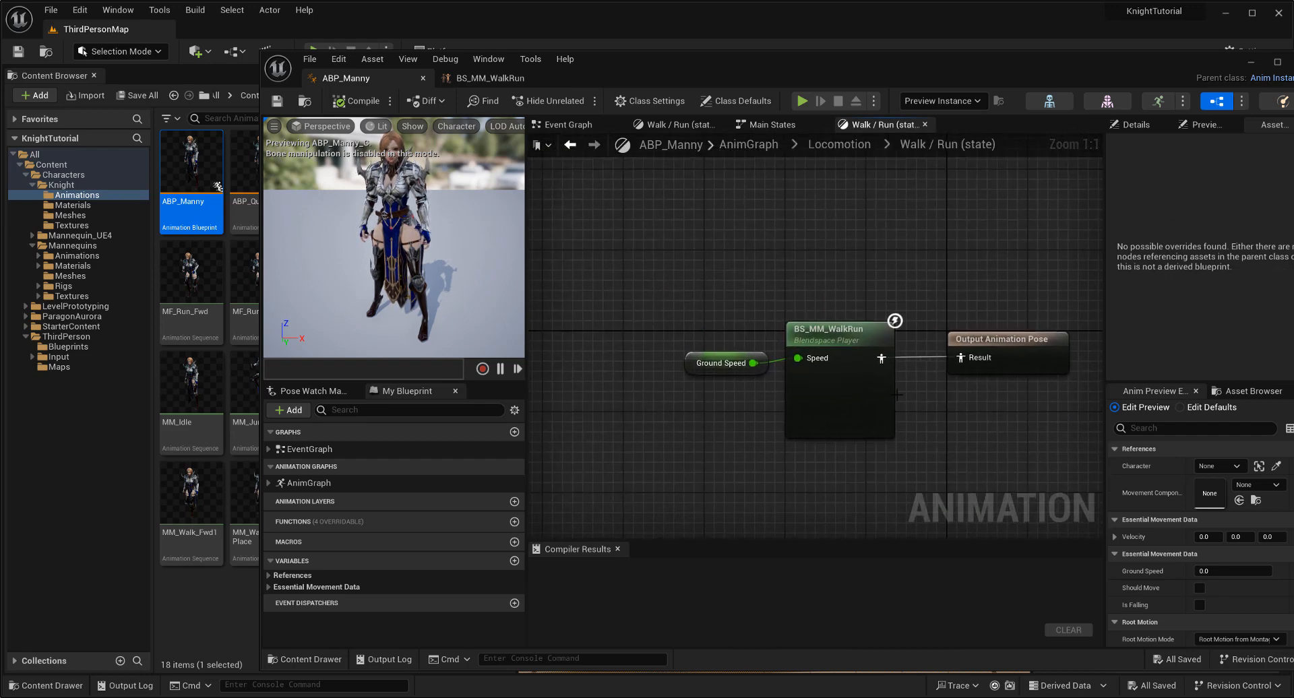
# Check the samples in the BS_MM_WalkRun blend space and move the editor window clear of the Animations folder's assets
pyautogui.click(487, 82)
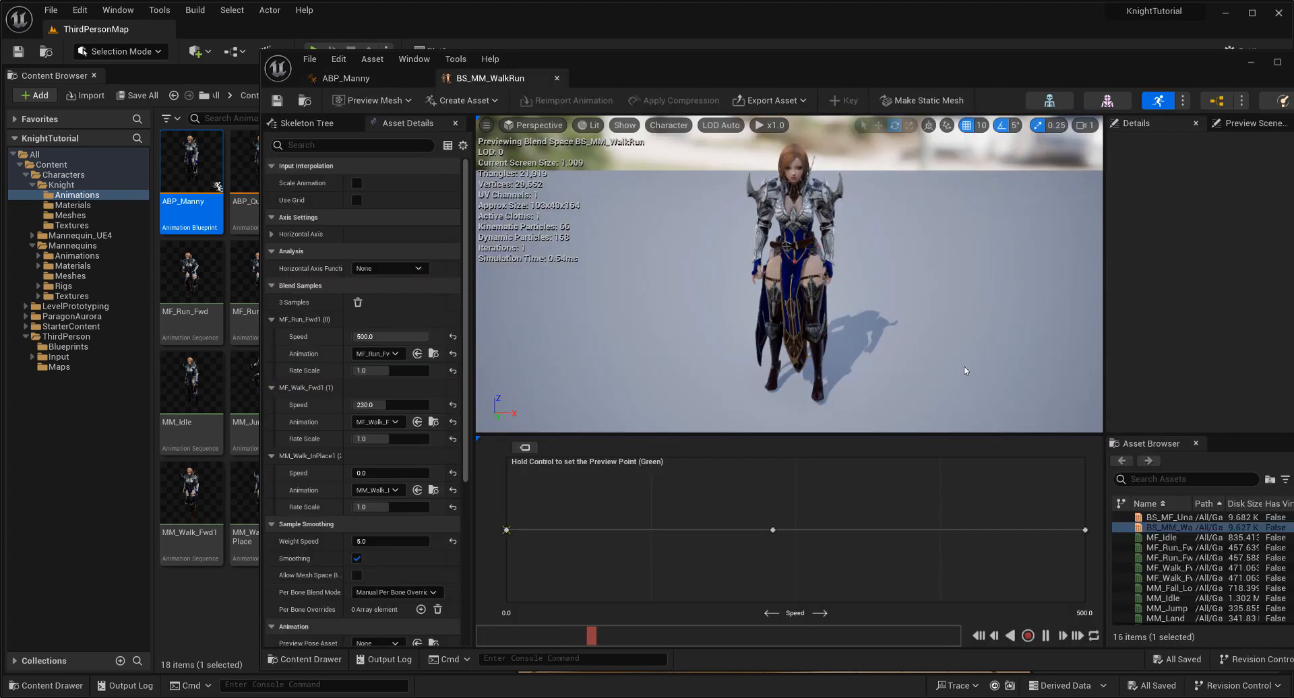
pyautogui.click(392, 85)
pyautogui.moveTo(646, 82); pyautogui.dragTo(1023, 143)
pyautogui.moveTo(484, 201)
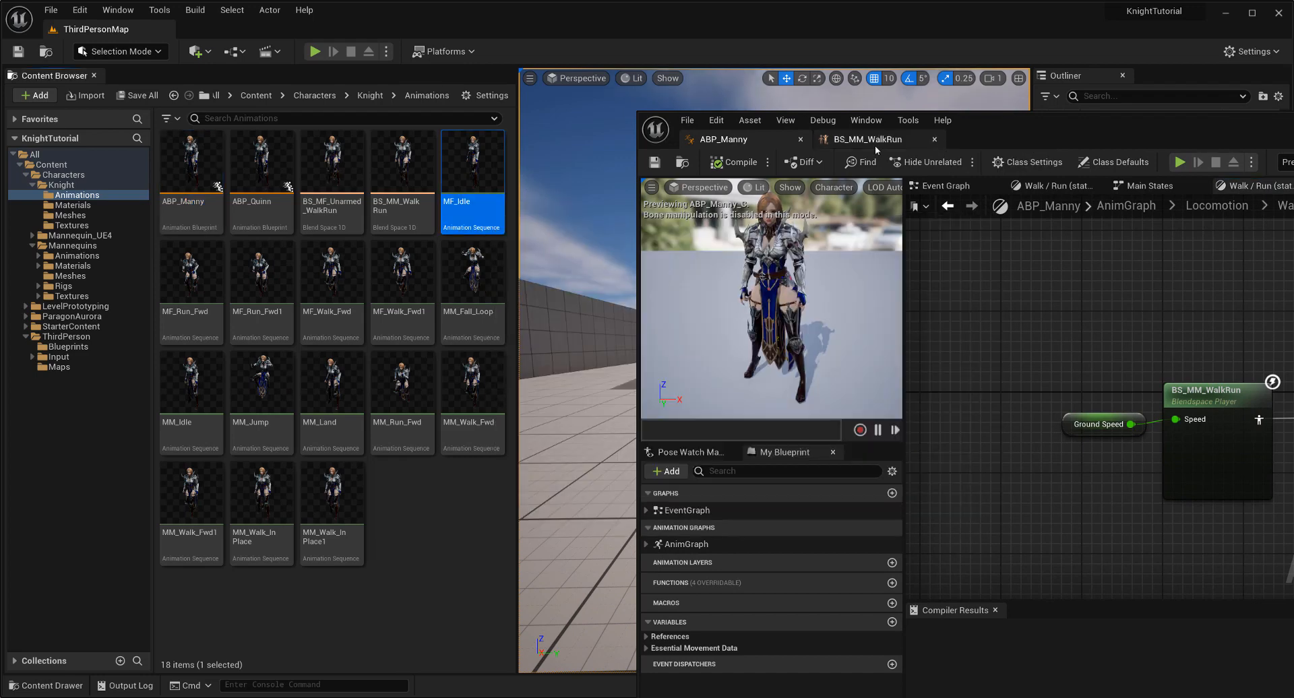
pyautogui.click(870, 140)
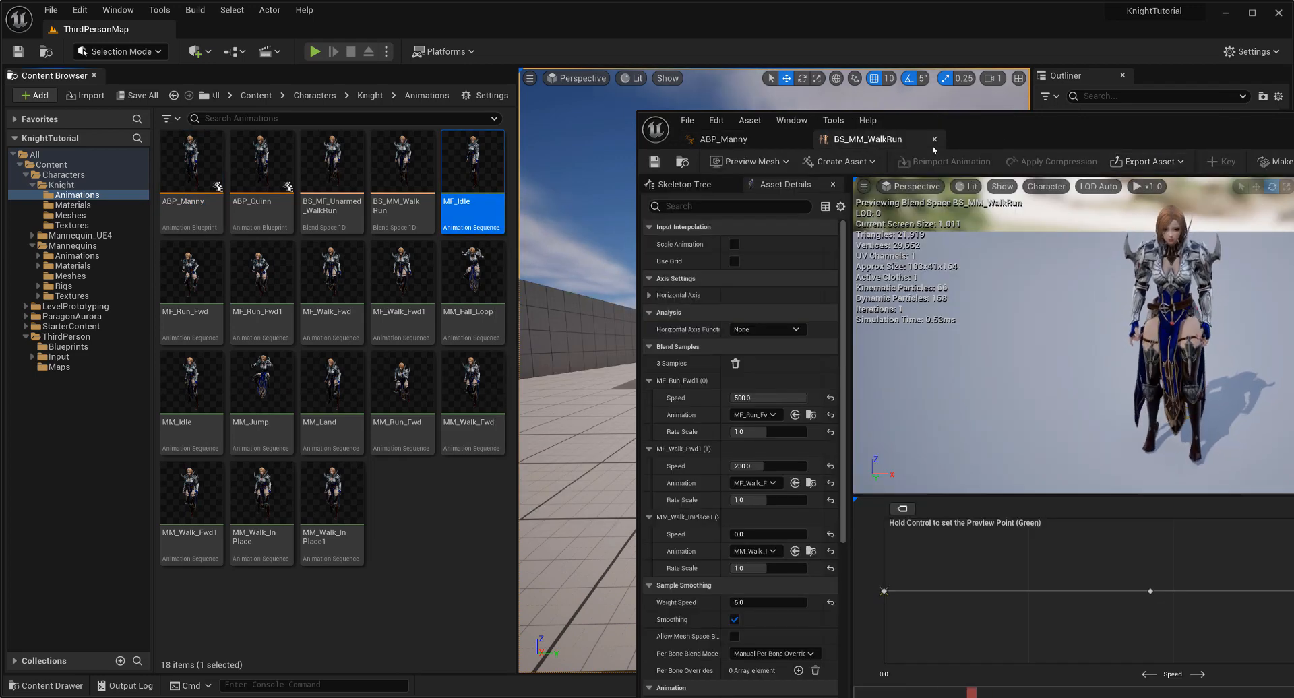
# Return to ABP_Manny and open the Idle state inside its Locomotion state machine
pyautogui.click(703, 139)
pyautogui.moveTo(1116, 134); pyautogui.dragTo(910, 138)
pyautogui.click(997, 214)
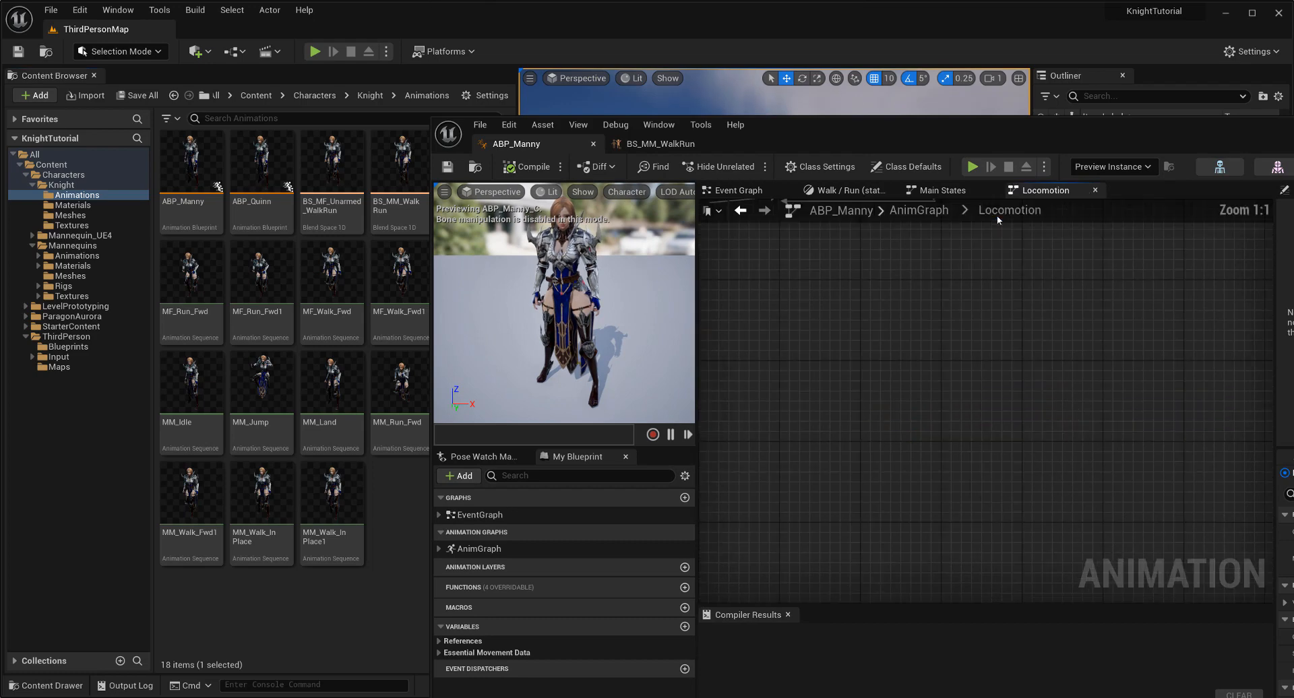
pyautogui.doubleClick(961, 411)
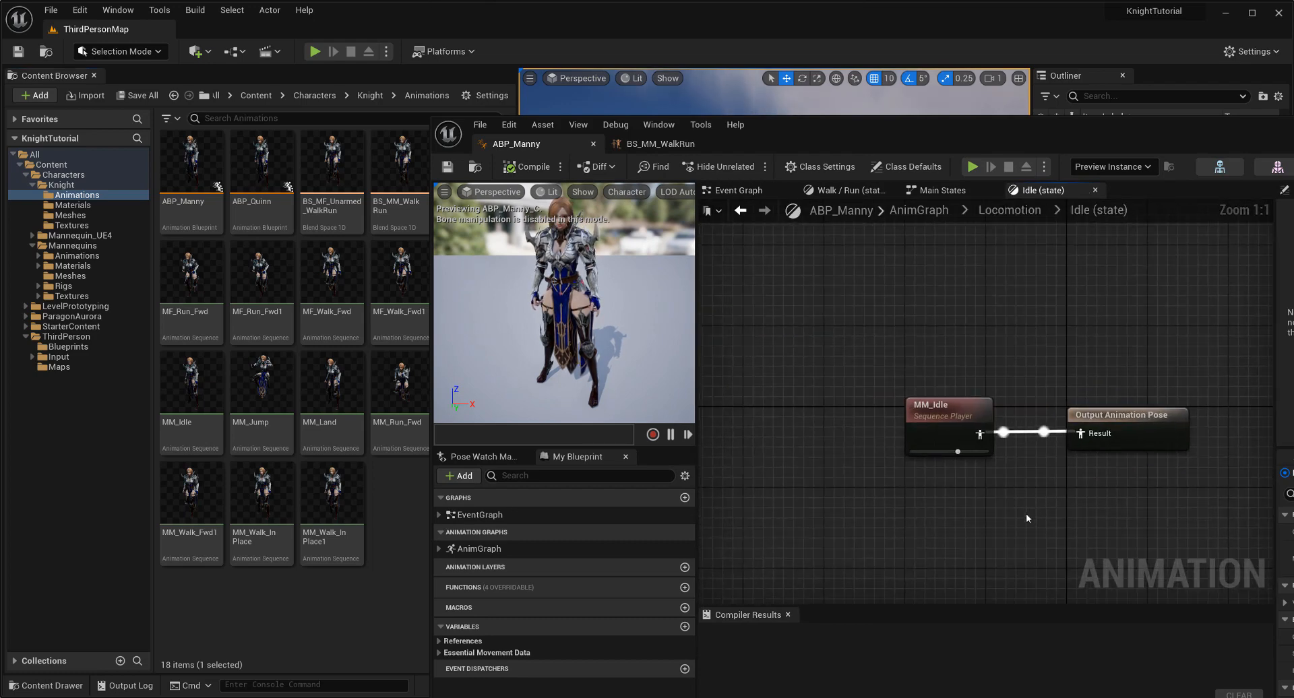
pyautogui.moveTo(836, 132); pyautogui.dragTo(792, 254)
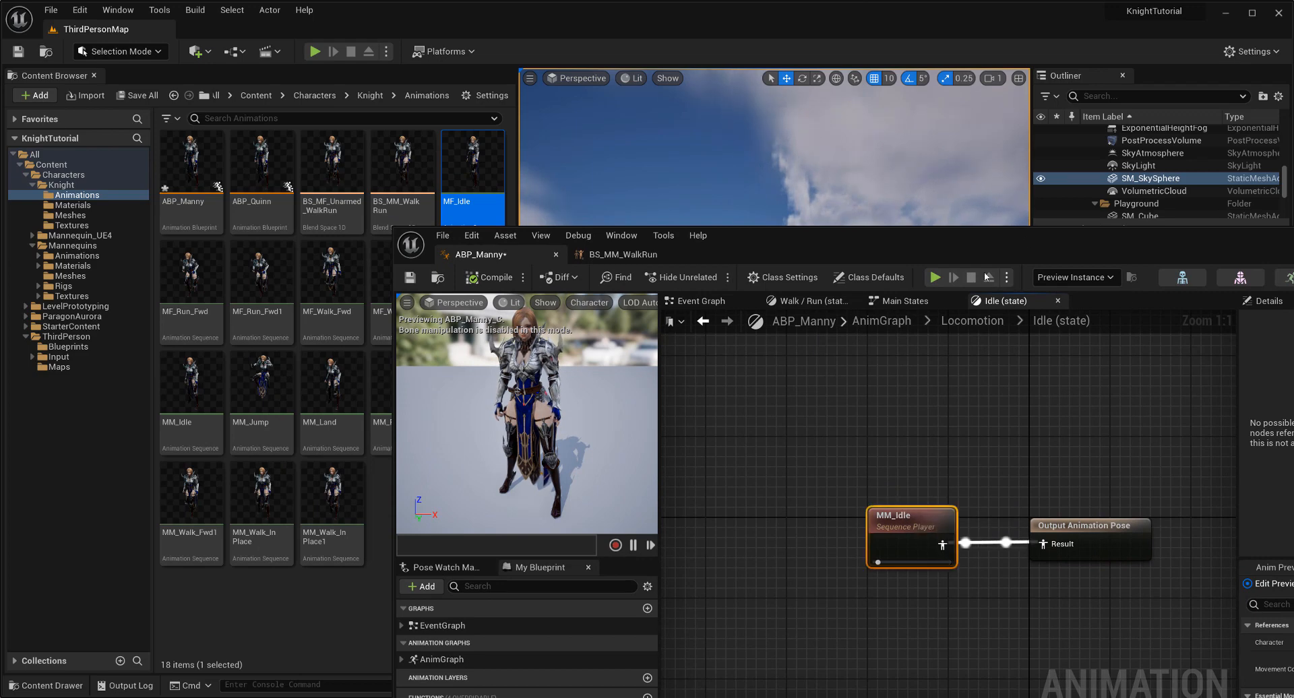
# Examine the sequence, play rate and loop settings of the MM_Idle sequence player
pyautogui.click(1006, 277)
pyautogui.moveTo(907, 253); pyautogui.dragTo(761, 236)
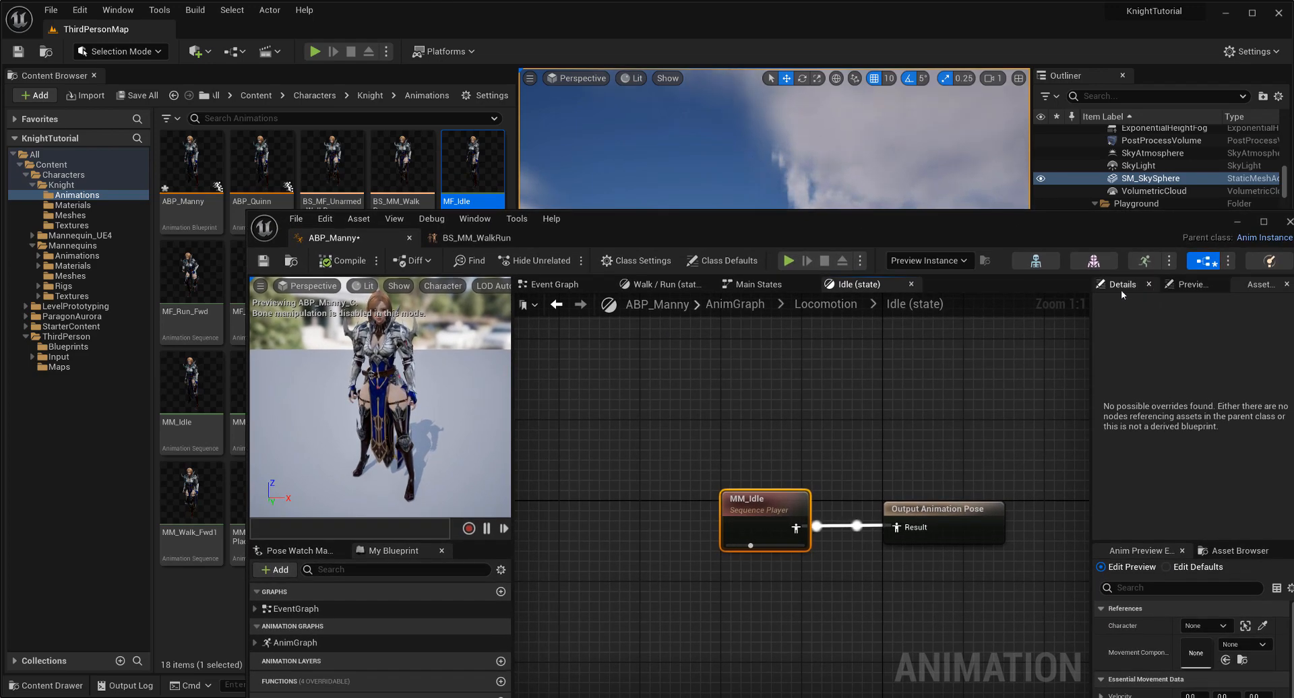
pyautogui.click(1122, 290)
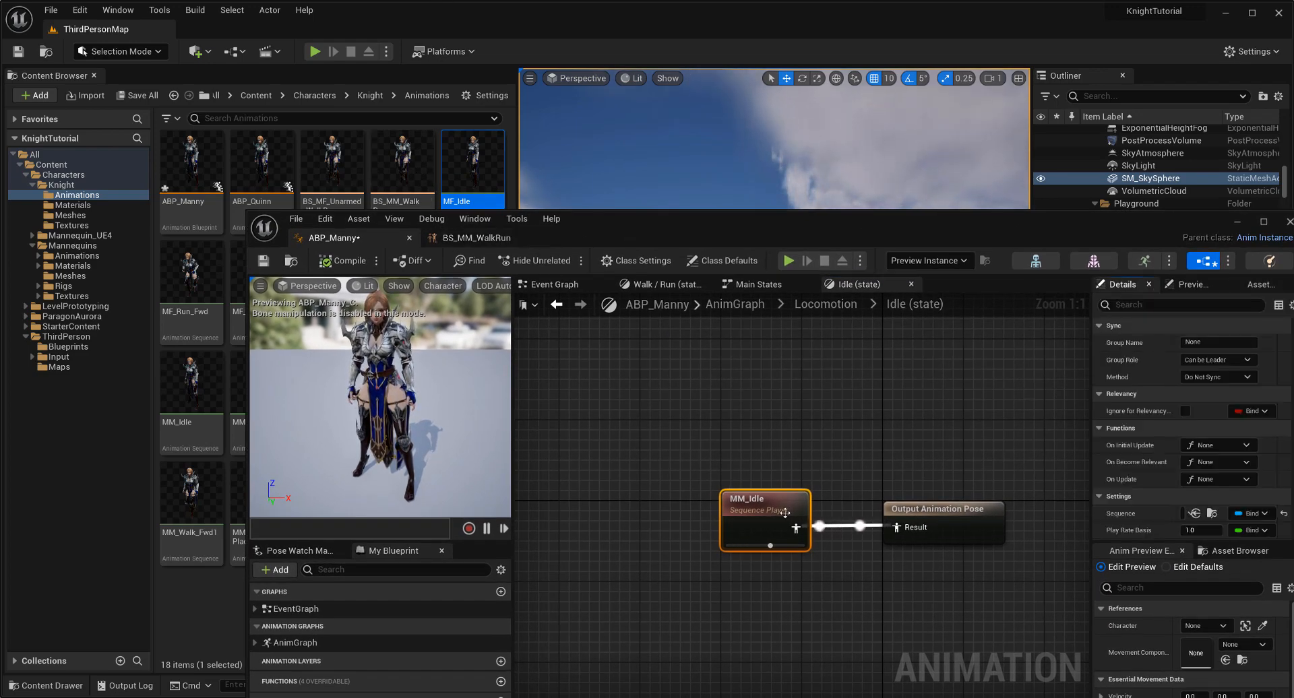
pyautogui.scroll(-2, 1230, 496)
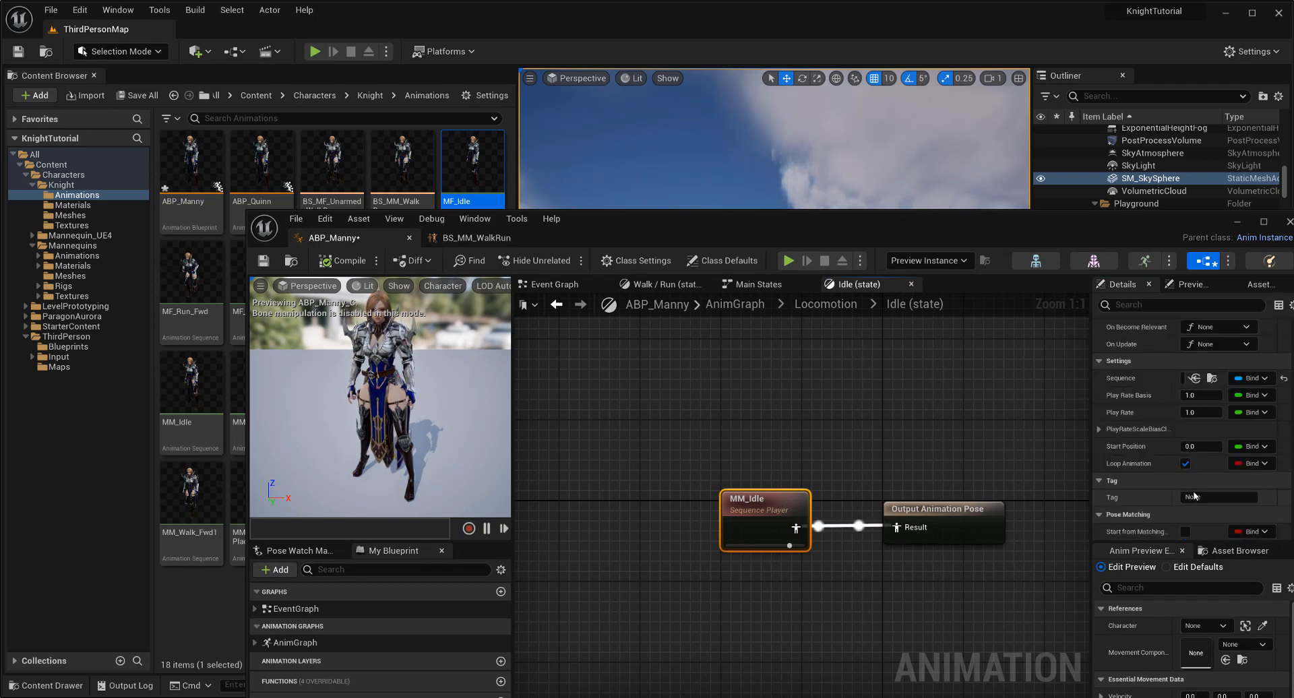
pyautogui.scroll(-6, 1195, 497)
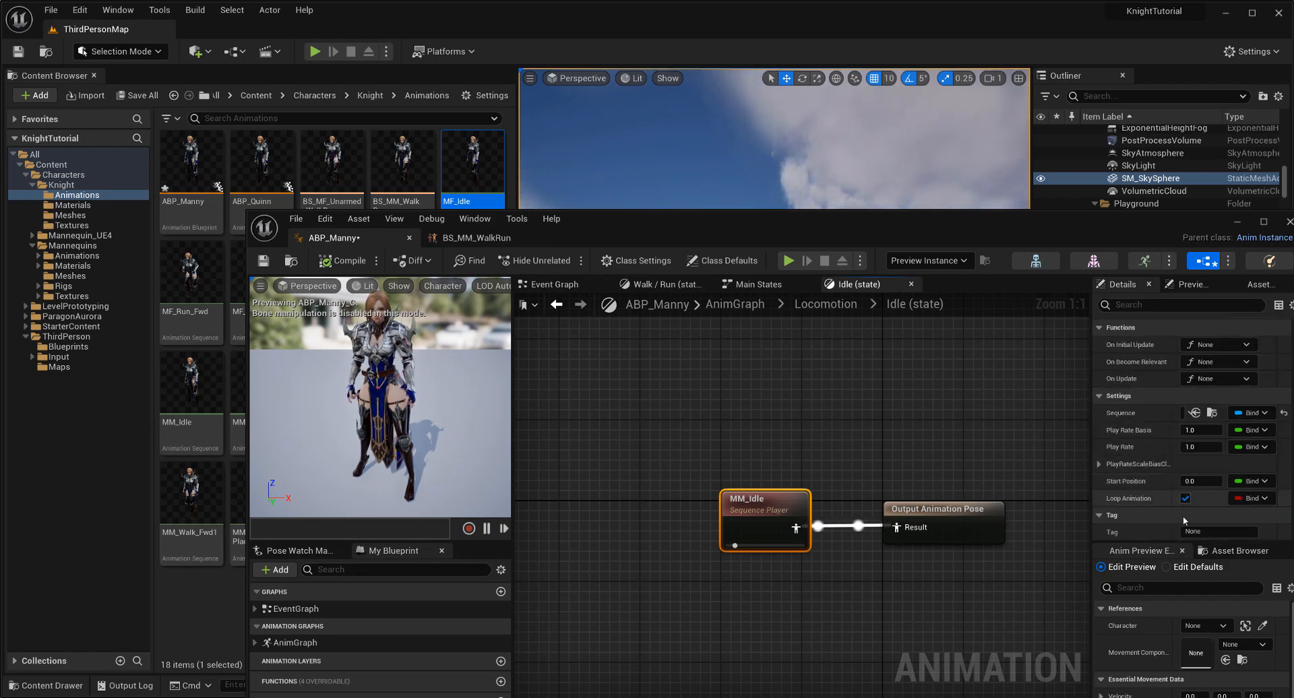
pyautogui.scroll(-1, 1183, 530)
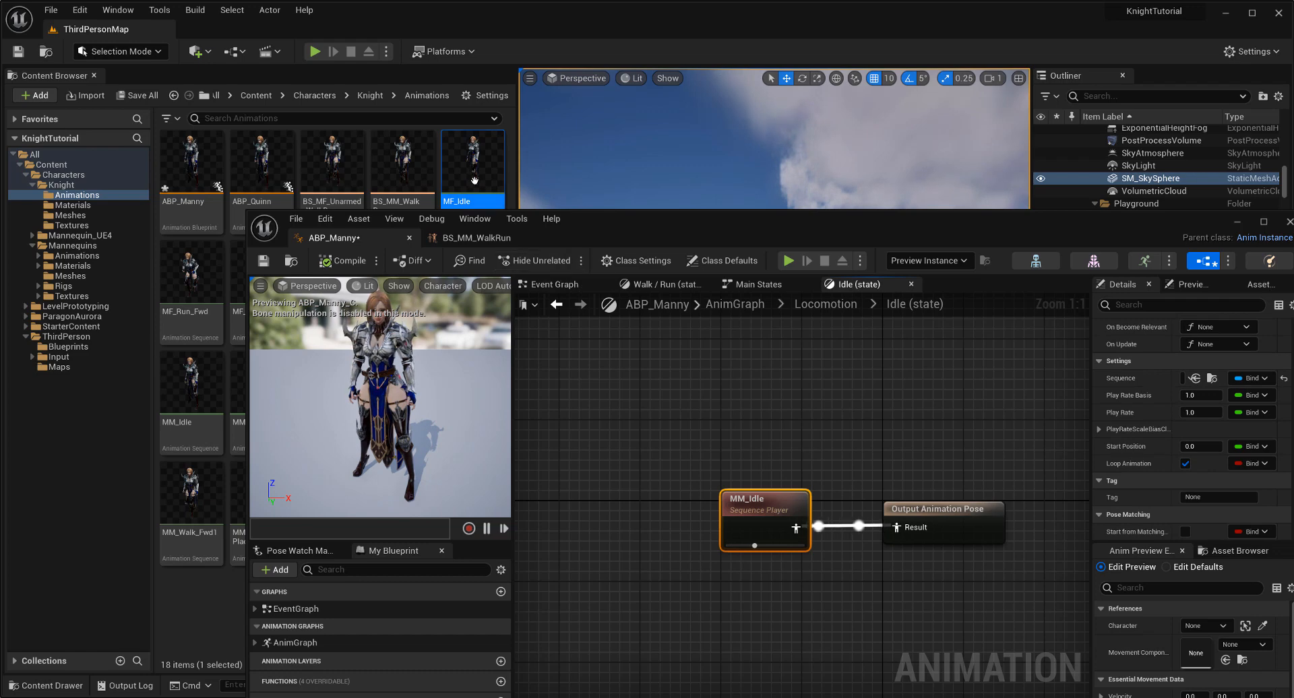
# Replace the MM_Idle player in the Idle state with MF_Idle, connect it to the output pose and compile the blueprint
pyautogui.moveTo(761, 431); pyautogui.dragTo(744, 500)
pyautogui.press('Delete')
pyautogui.click(775, 422)
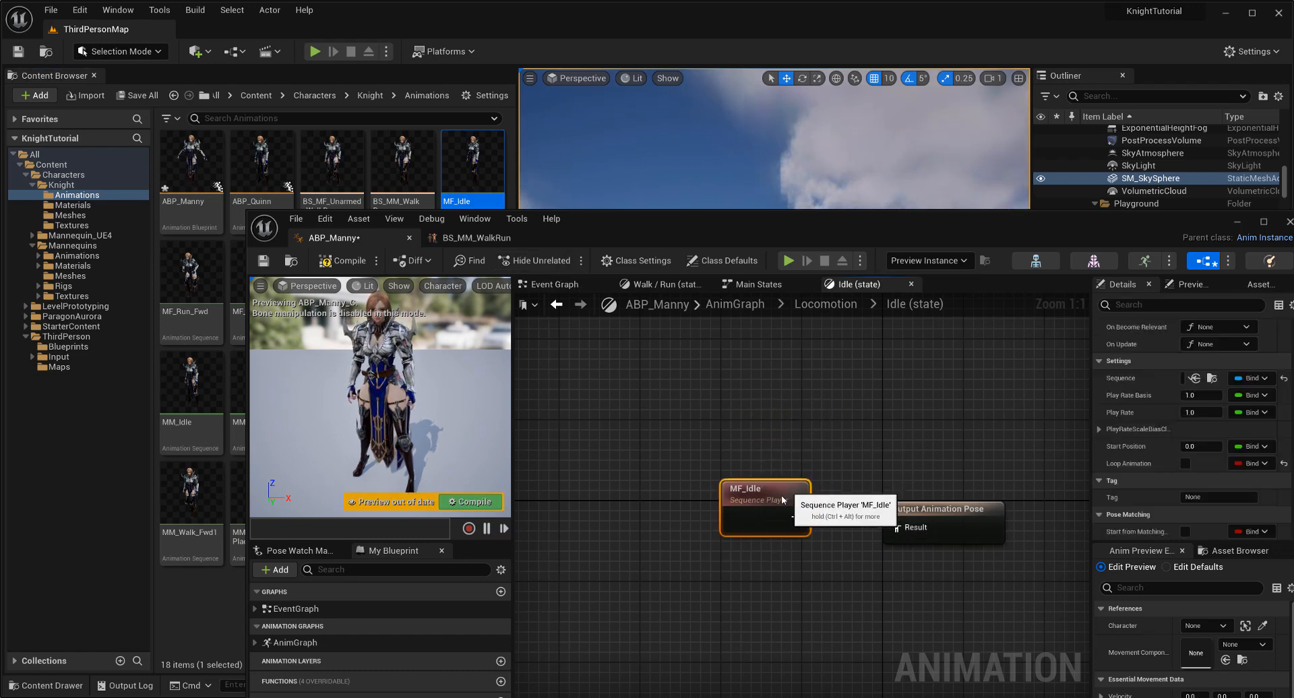
pyautogui.click(450, 506)
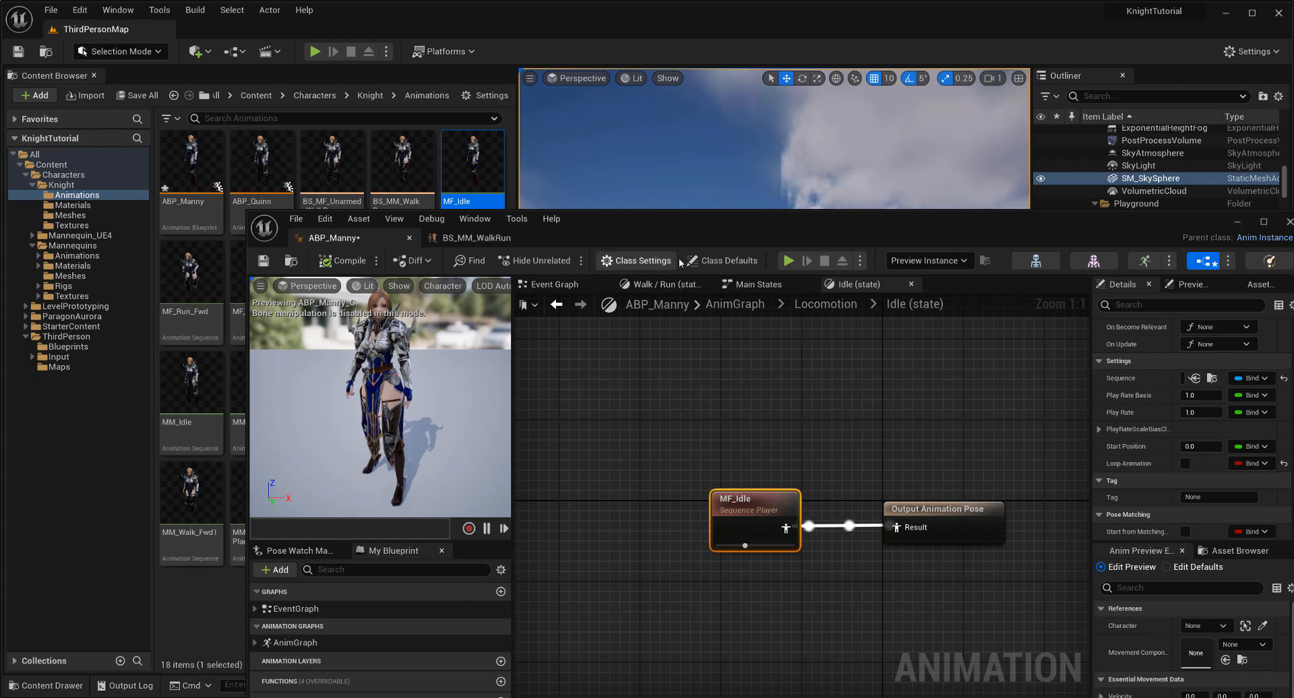
# Play-test the level, walking, running and jumping with the knight to check the idle and movement animations, and end the session
pyautogui.click(1239, 223)
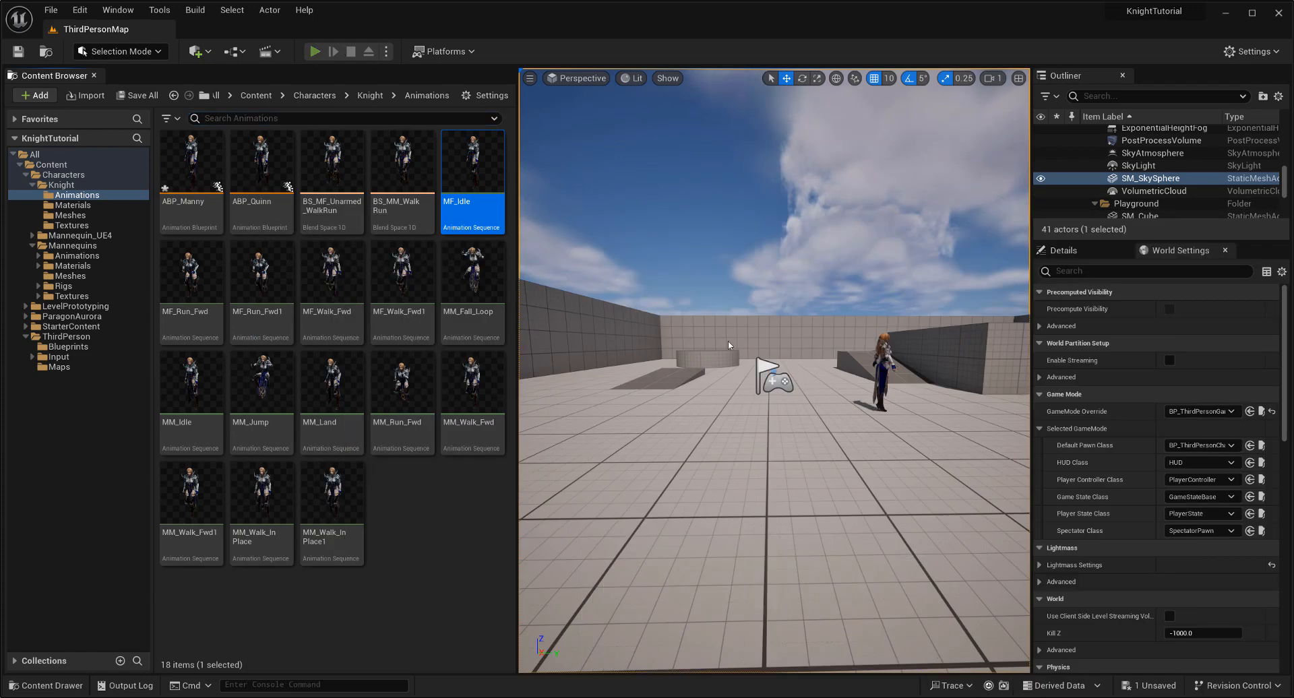
pyautogui.hotkey('alt', 'p')
pyautogui.press('w')
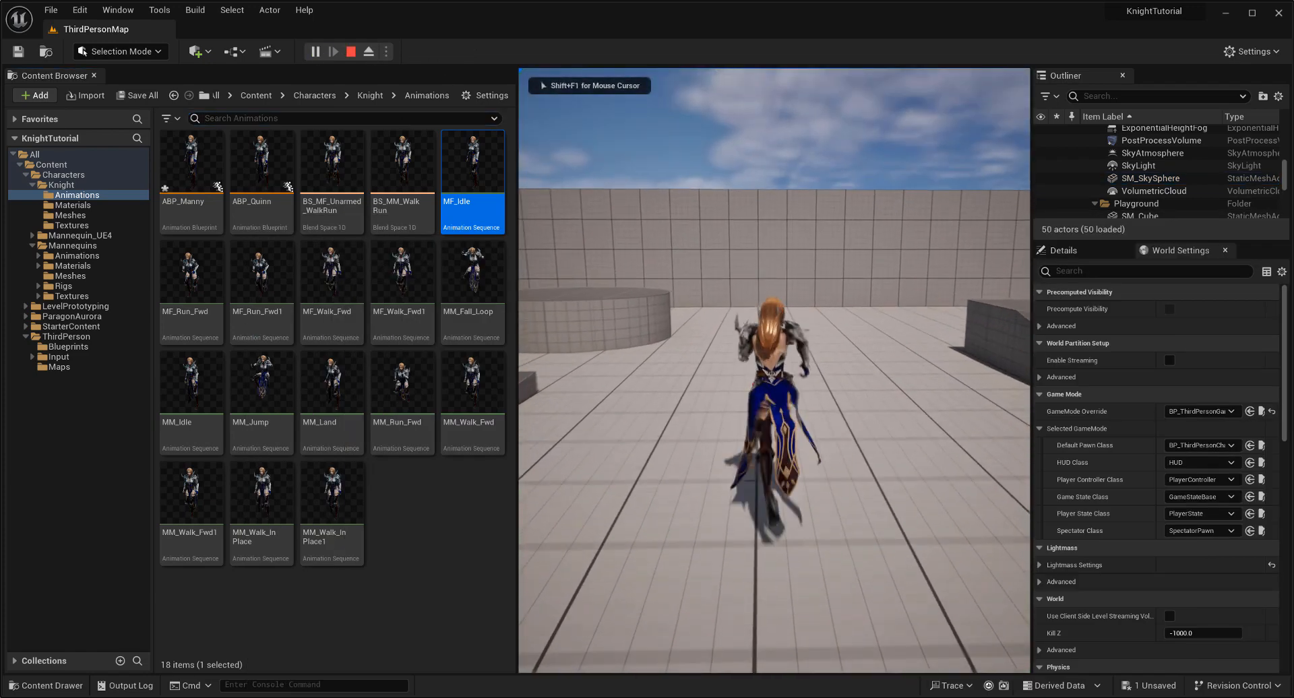
pyautogui.press('d')
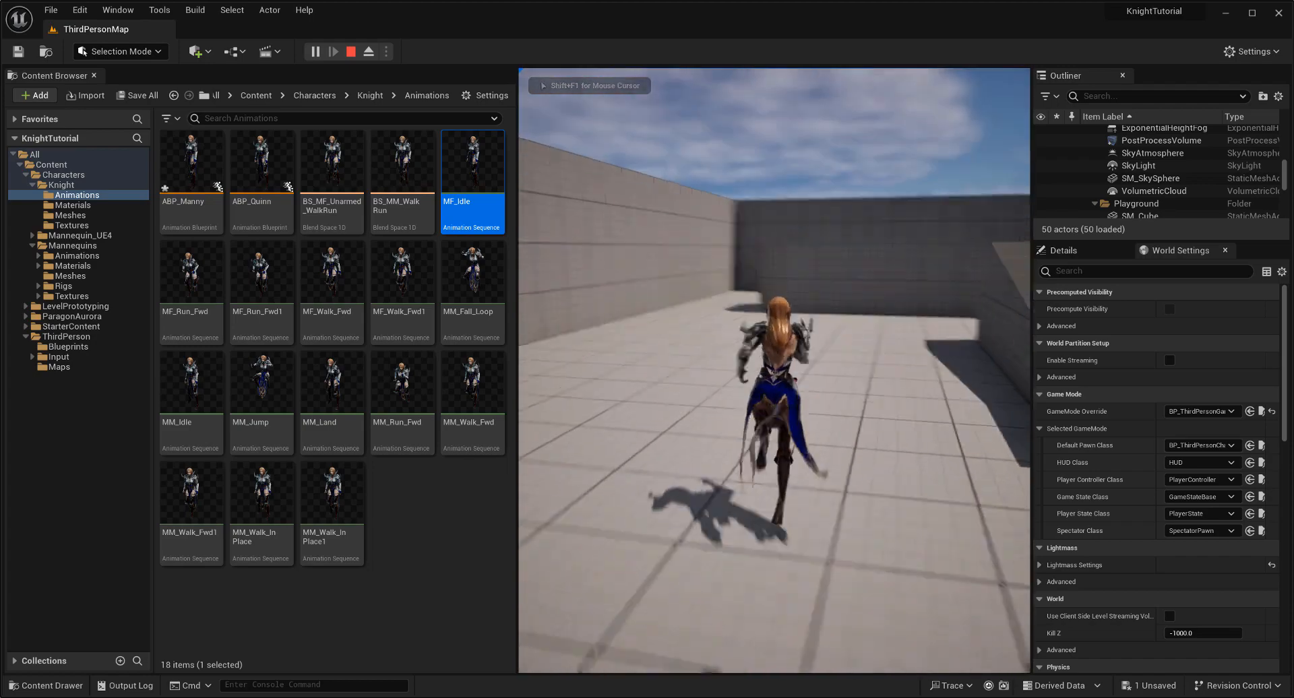
pyautogui.press('w')
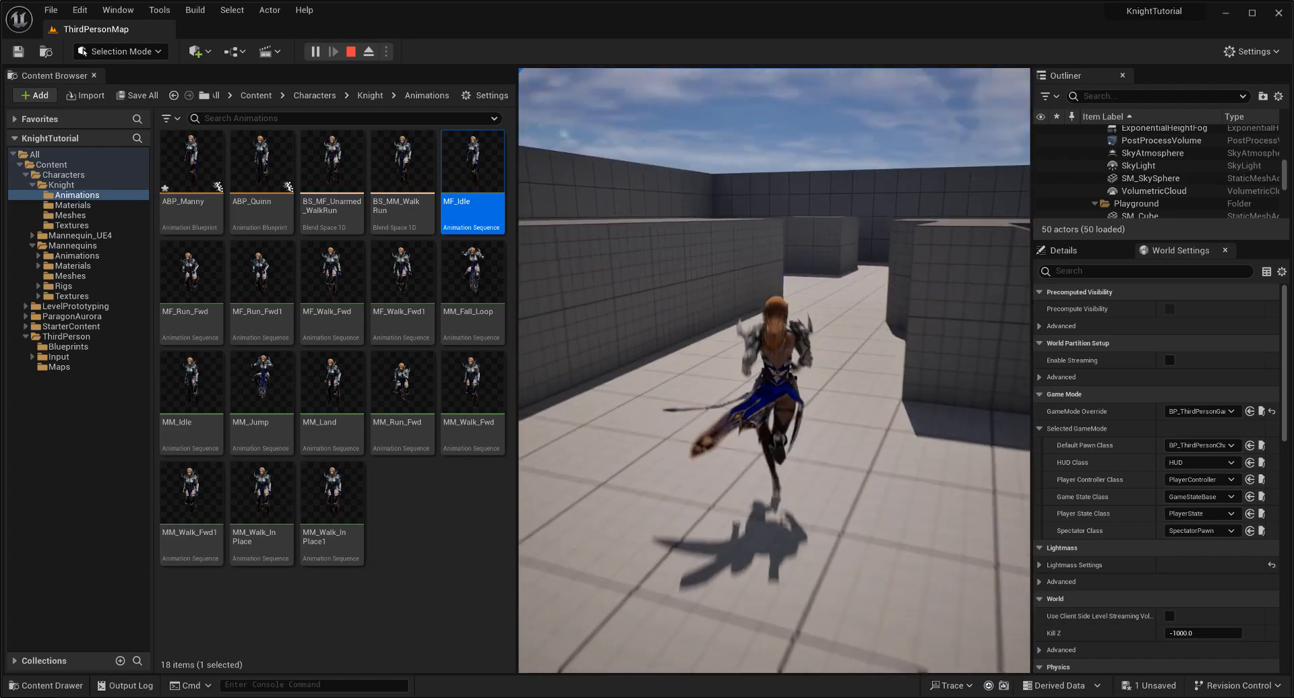
pyautogui.press('w')
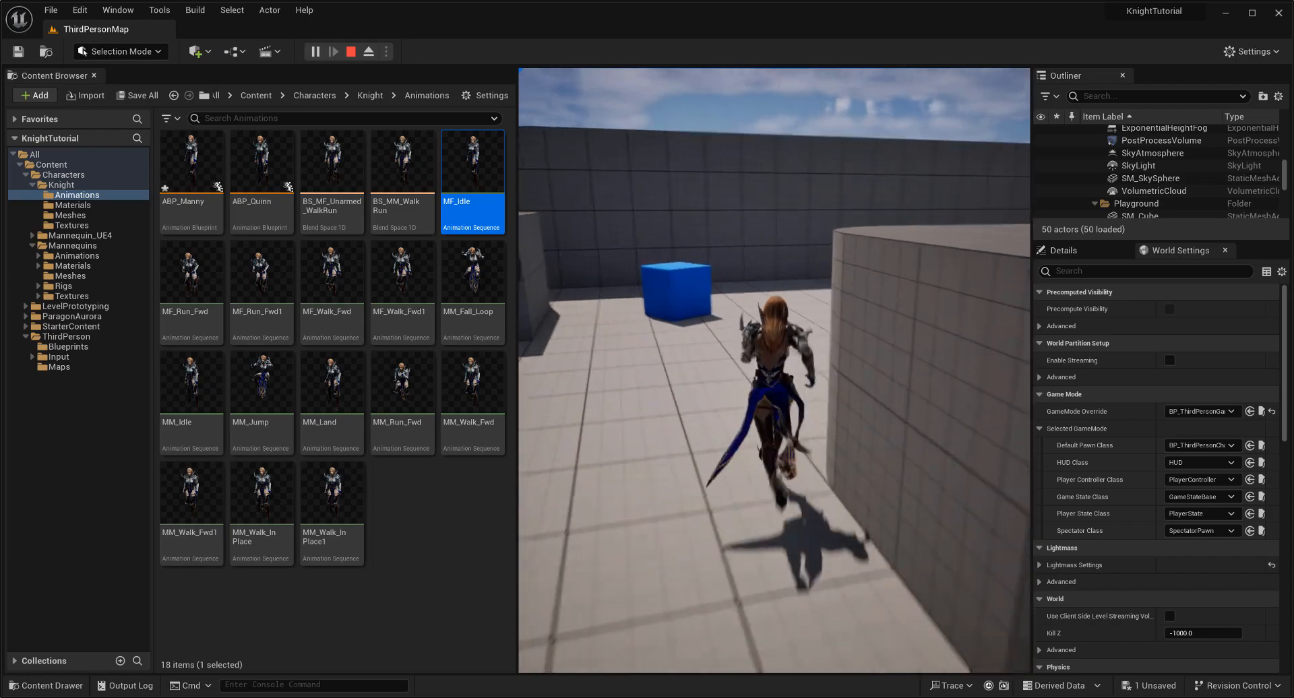
pyautogui.press('w')
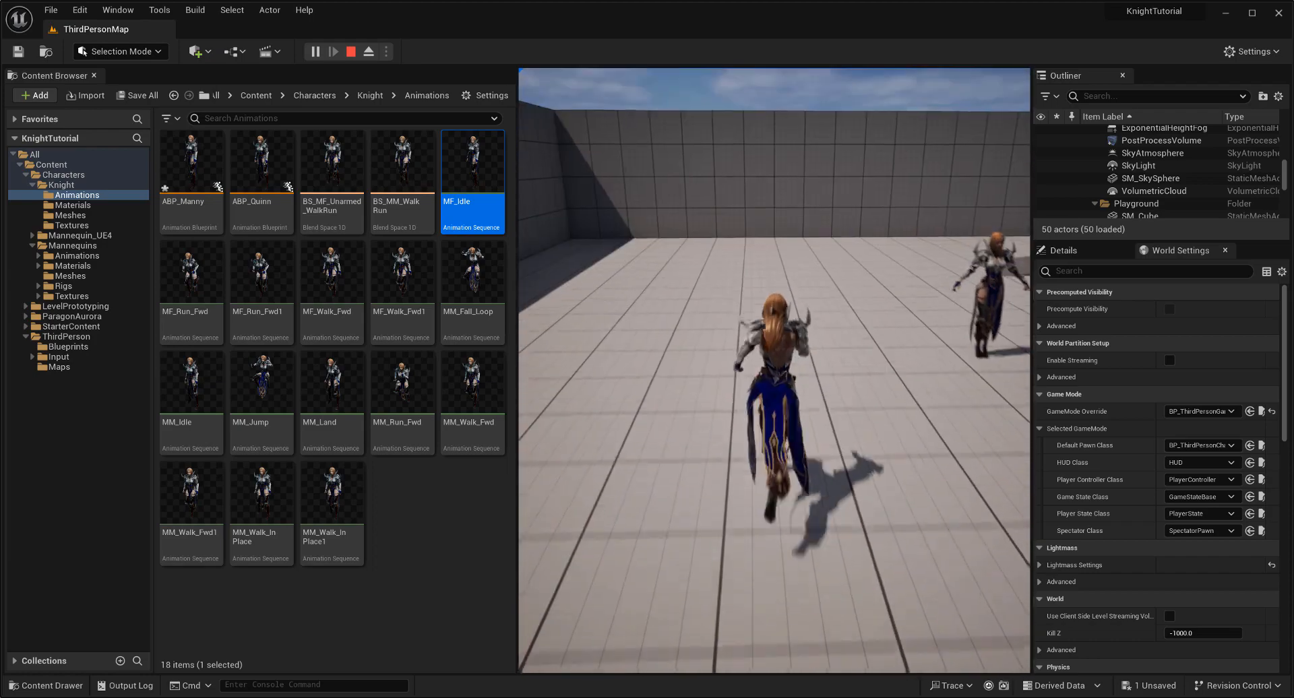
pyautogui.press('w')
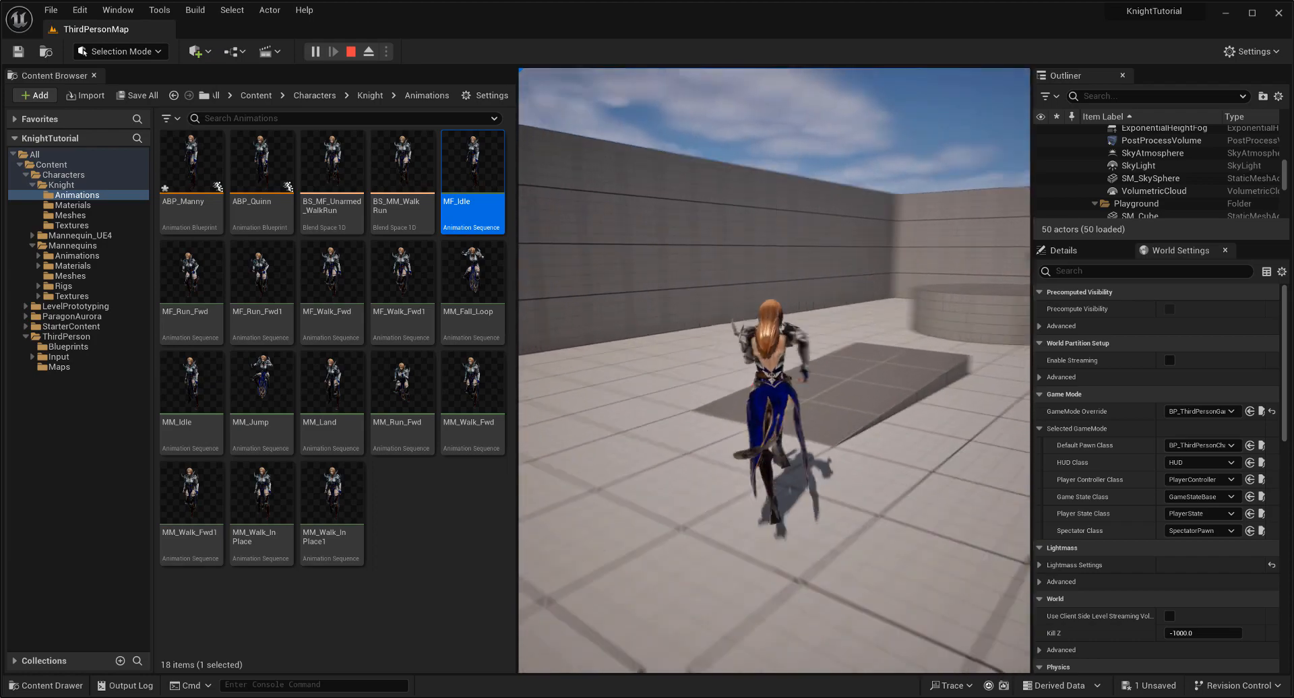
pyautogui.press('w')
pyautogui.press('space')
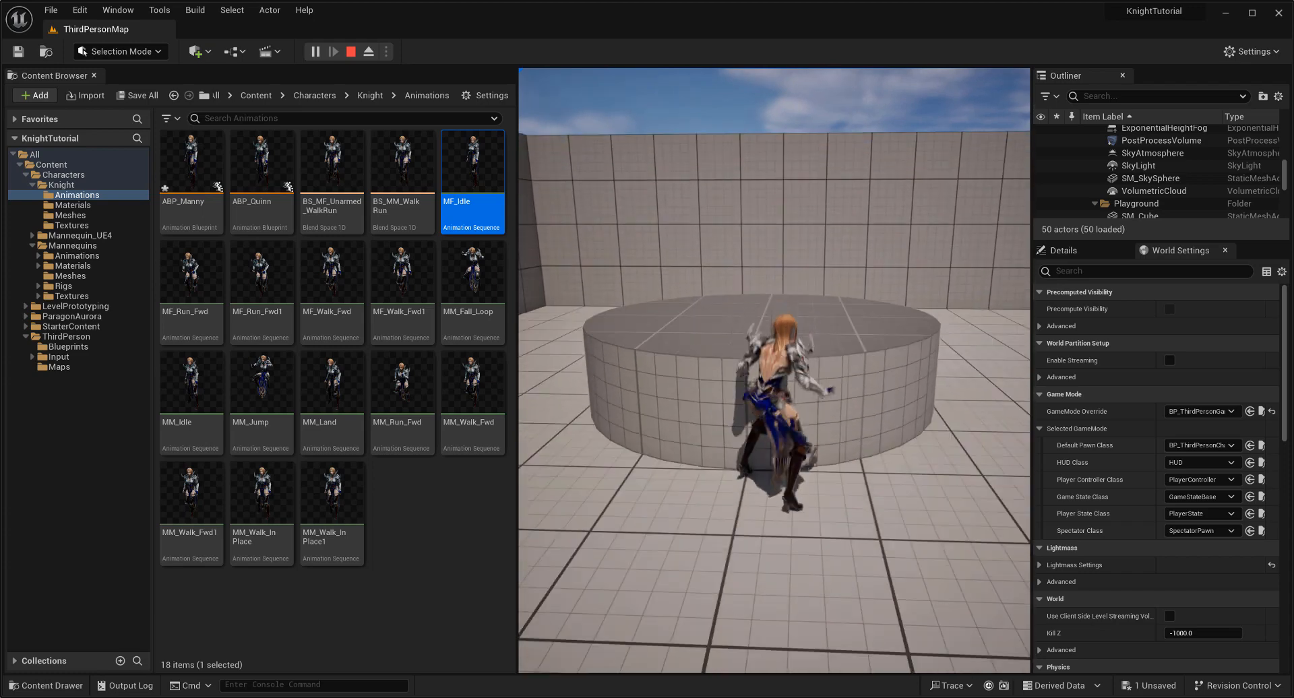
pyautogui.press('w')
pyautogui.press('space')
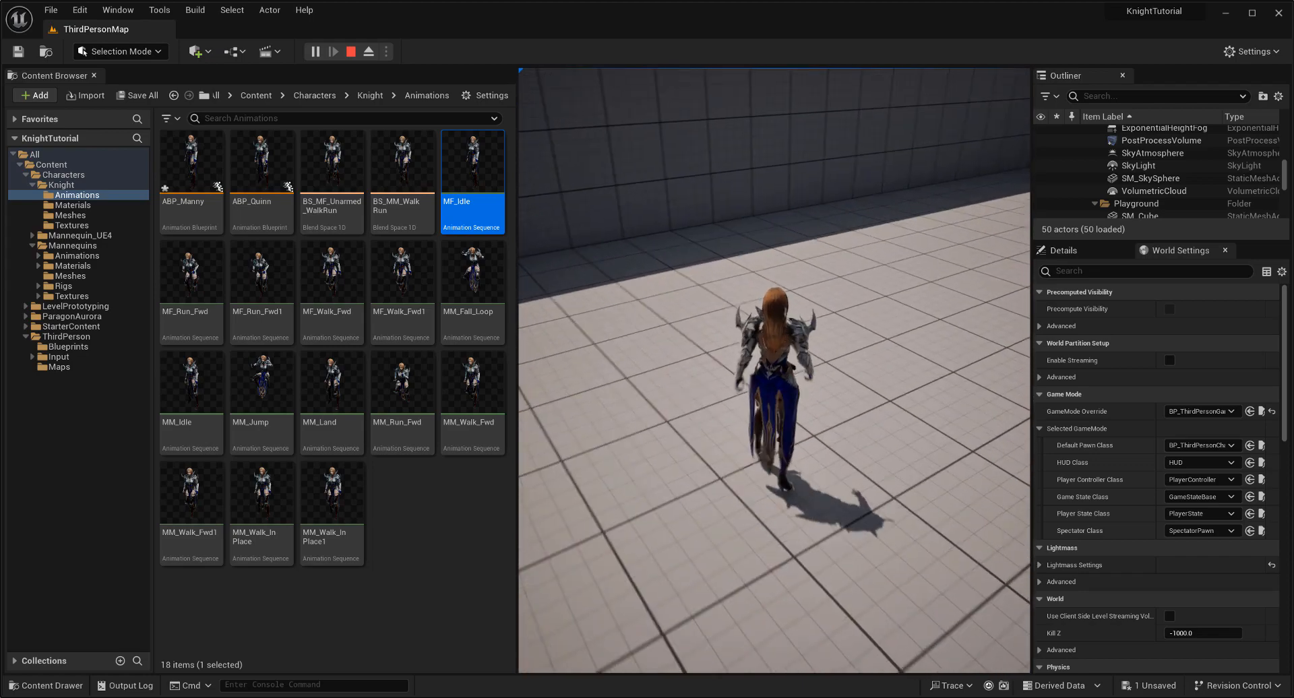
pyautogui.press('w')
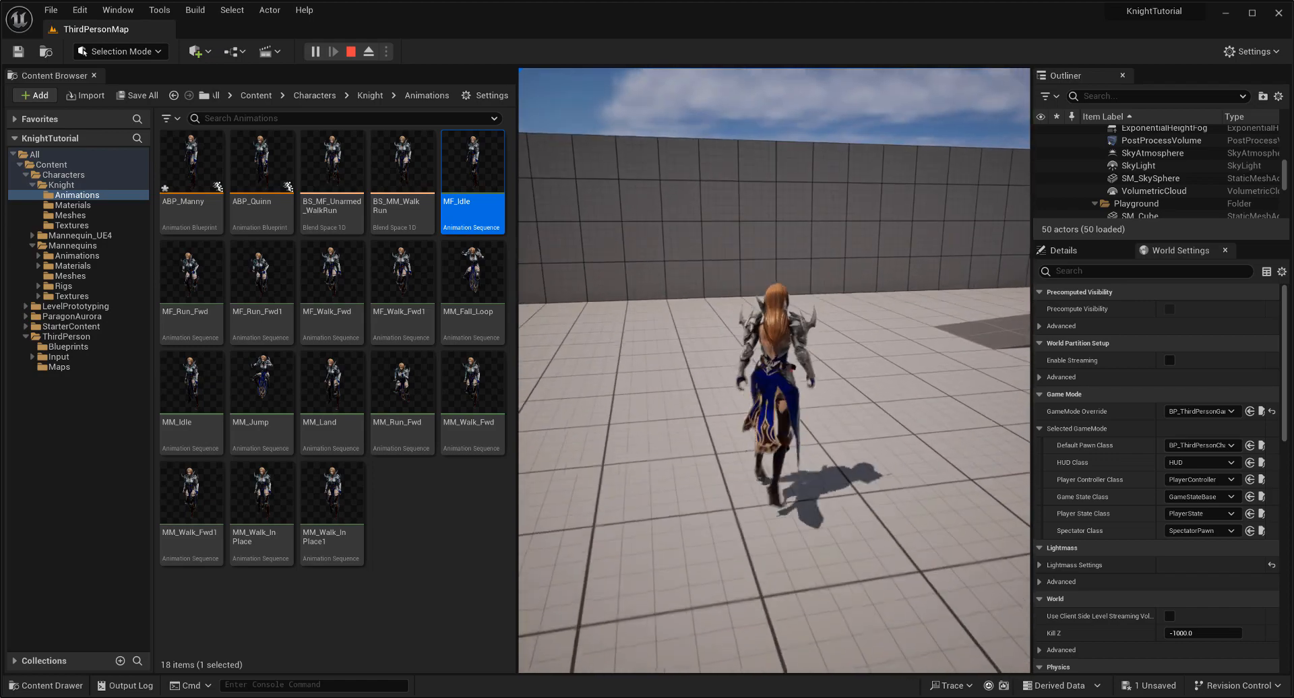
pyautogui.press('w')
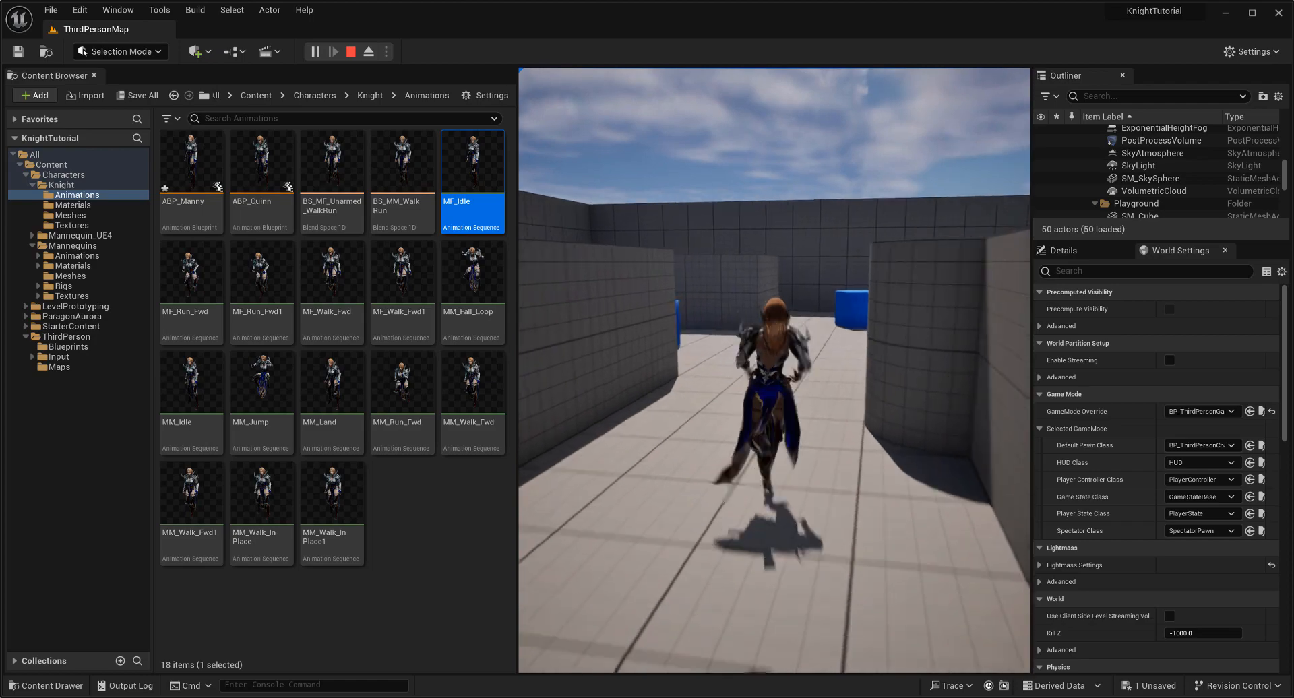
pyautogui.press('Escape')
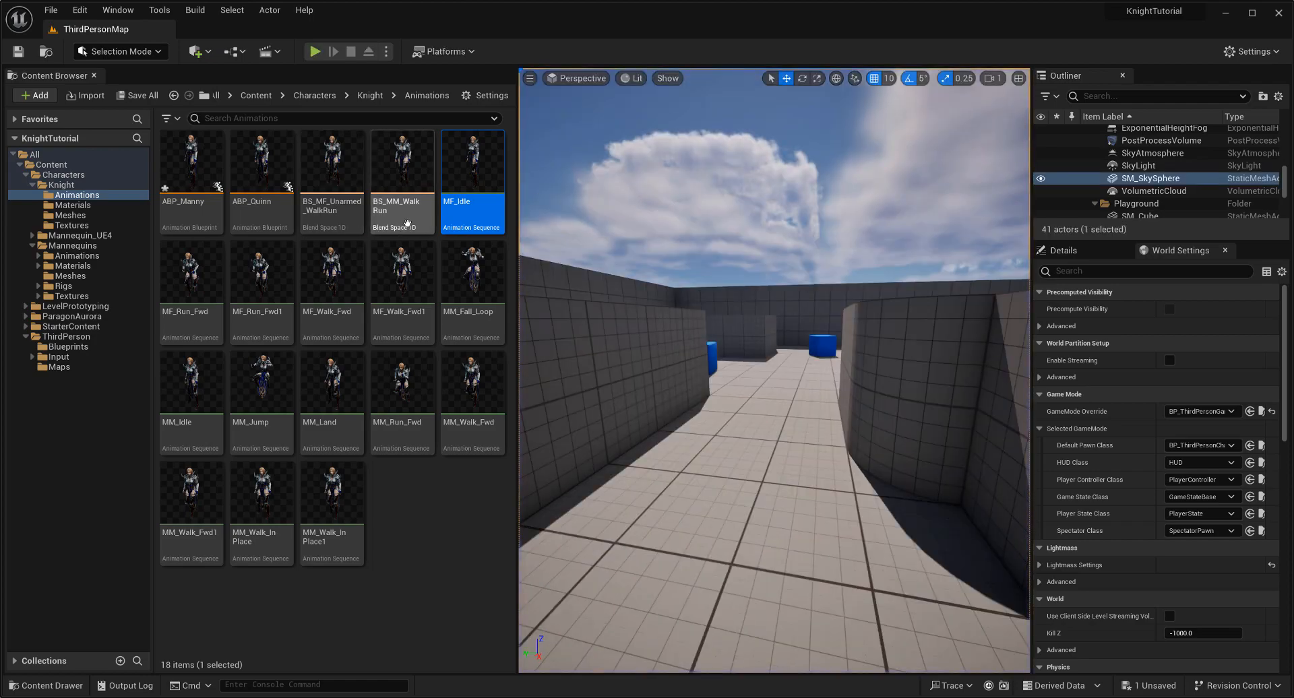
# Open the BS_MM_WalkRun blend space and preview the knight's motion at speeds between the walk and run samples
pyautogui.doubleClick(408, 225)
pyautogui.moveTo(798, 232); pyautogui.dragTo(790, 145)
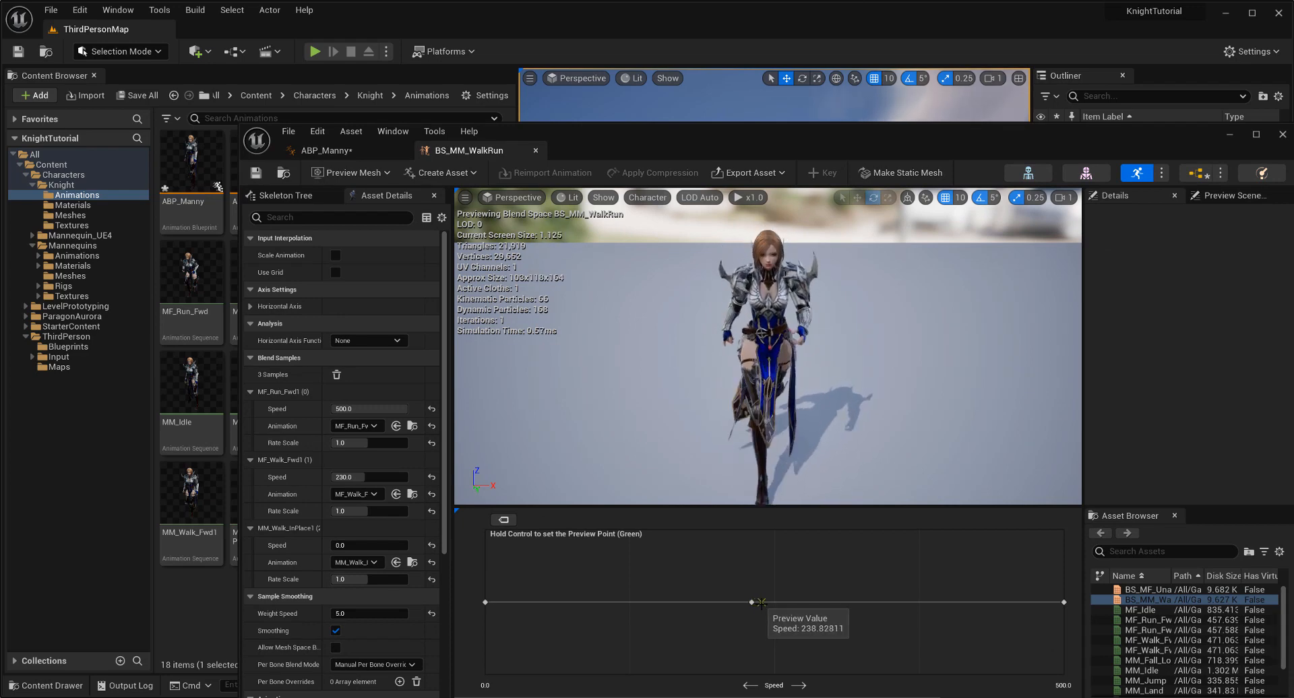
pyautogui.keyDown('ctrl'); pyautogui.moveTo(762, 604); pyautogui.dragTo(938, 651); pyautogui.keyUp('ctrl')
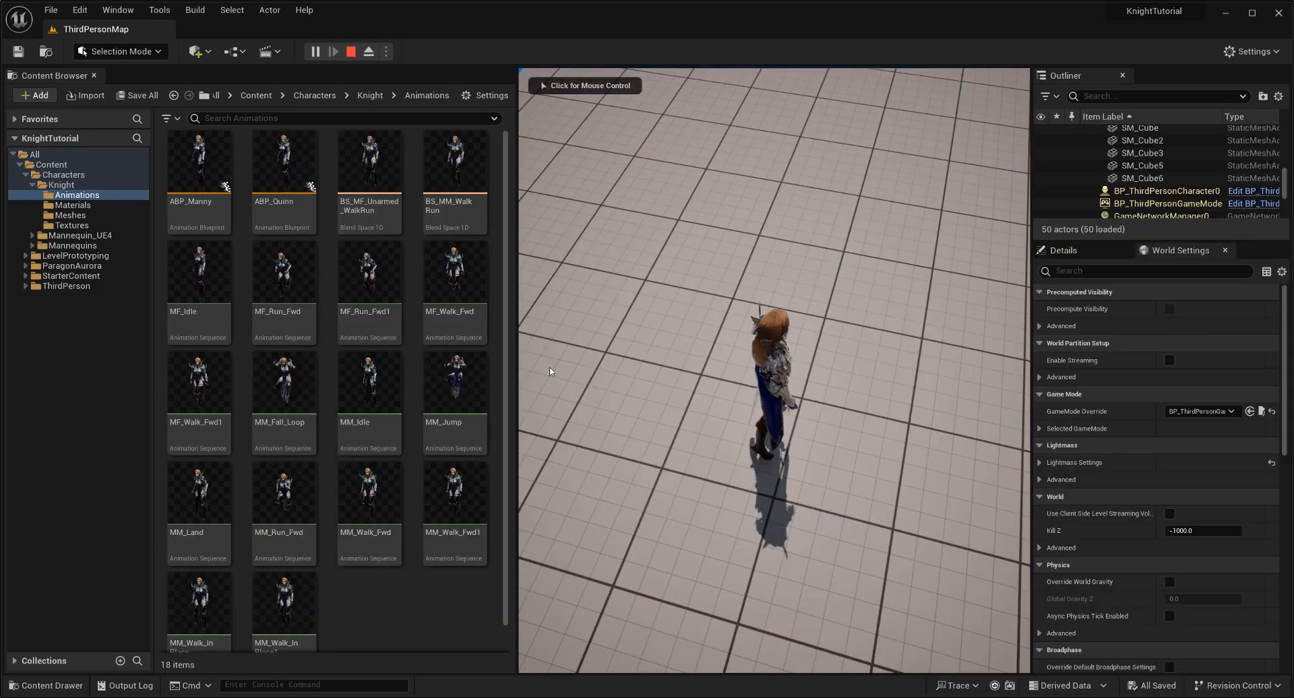
# Control the knight in the running level and move her around to check the walk and run animations again
pyautogui.click(551, 370)
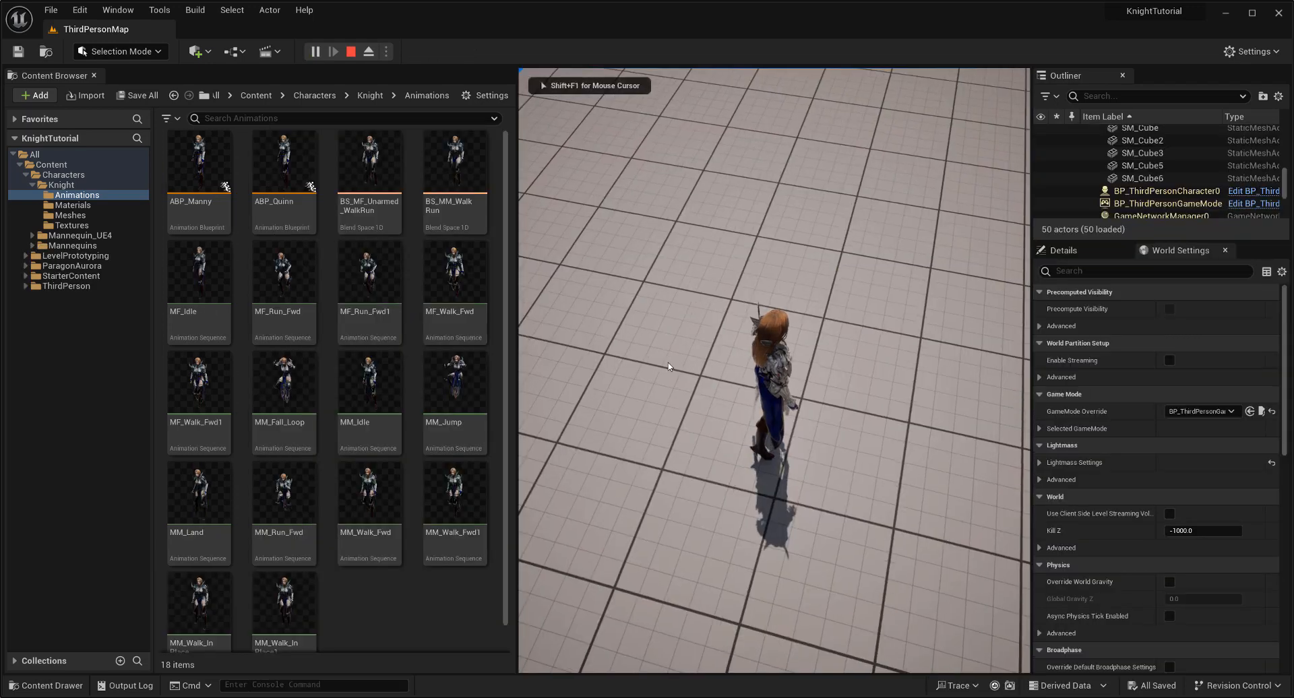
pyautogui.press('w')
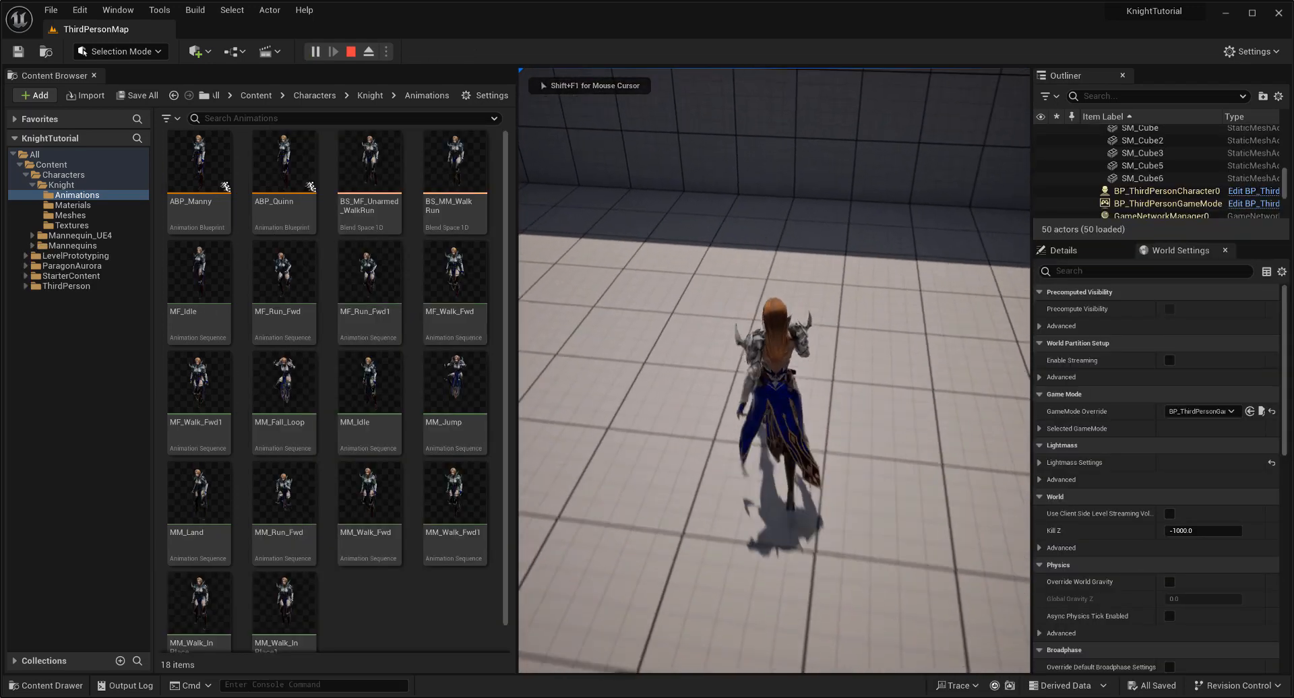
pyautogui.press('w')
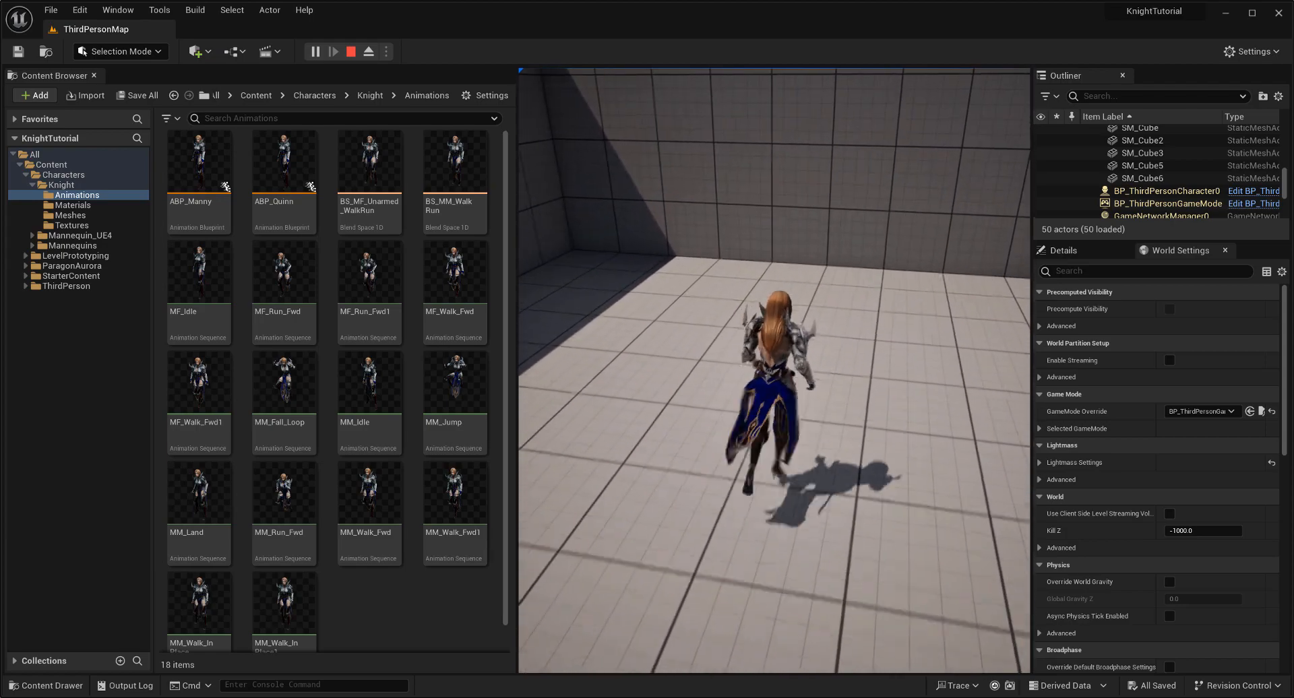
pyautogui.press('w')
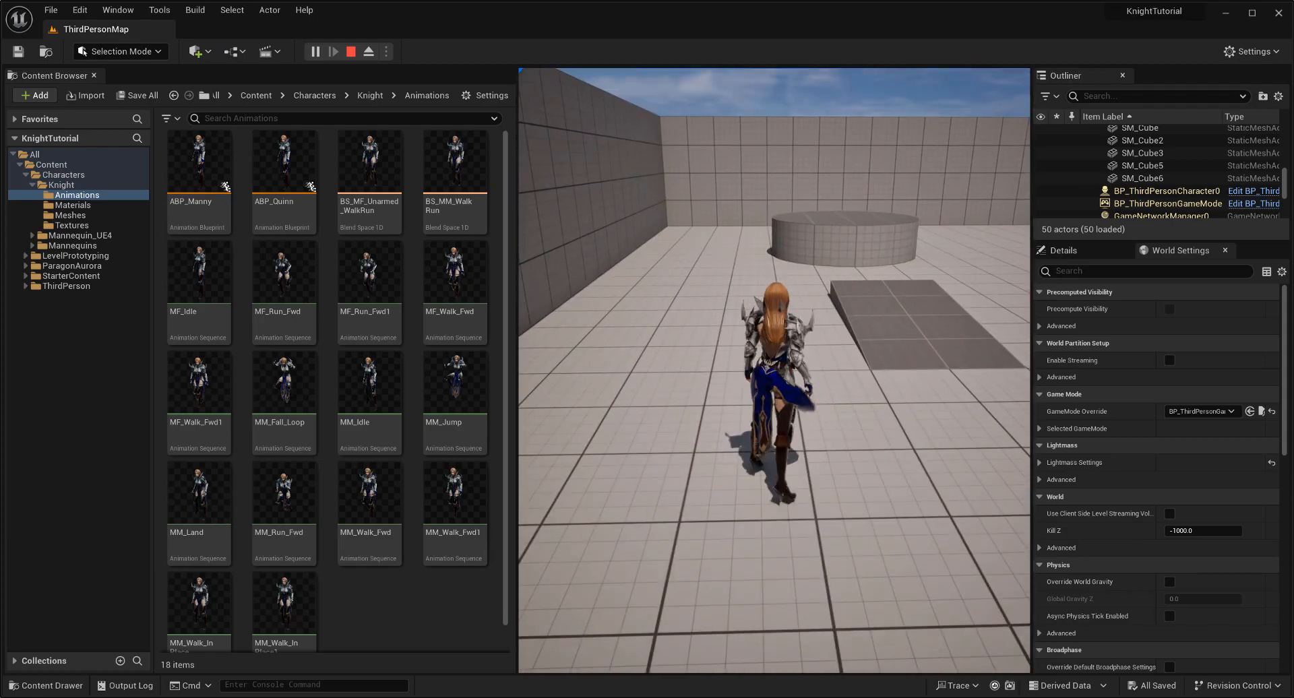